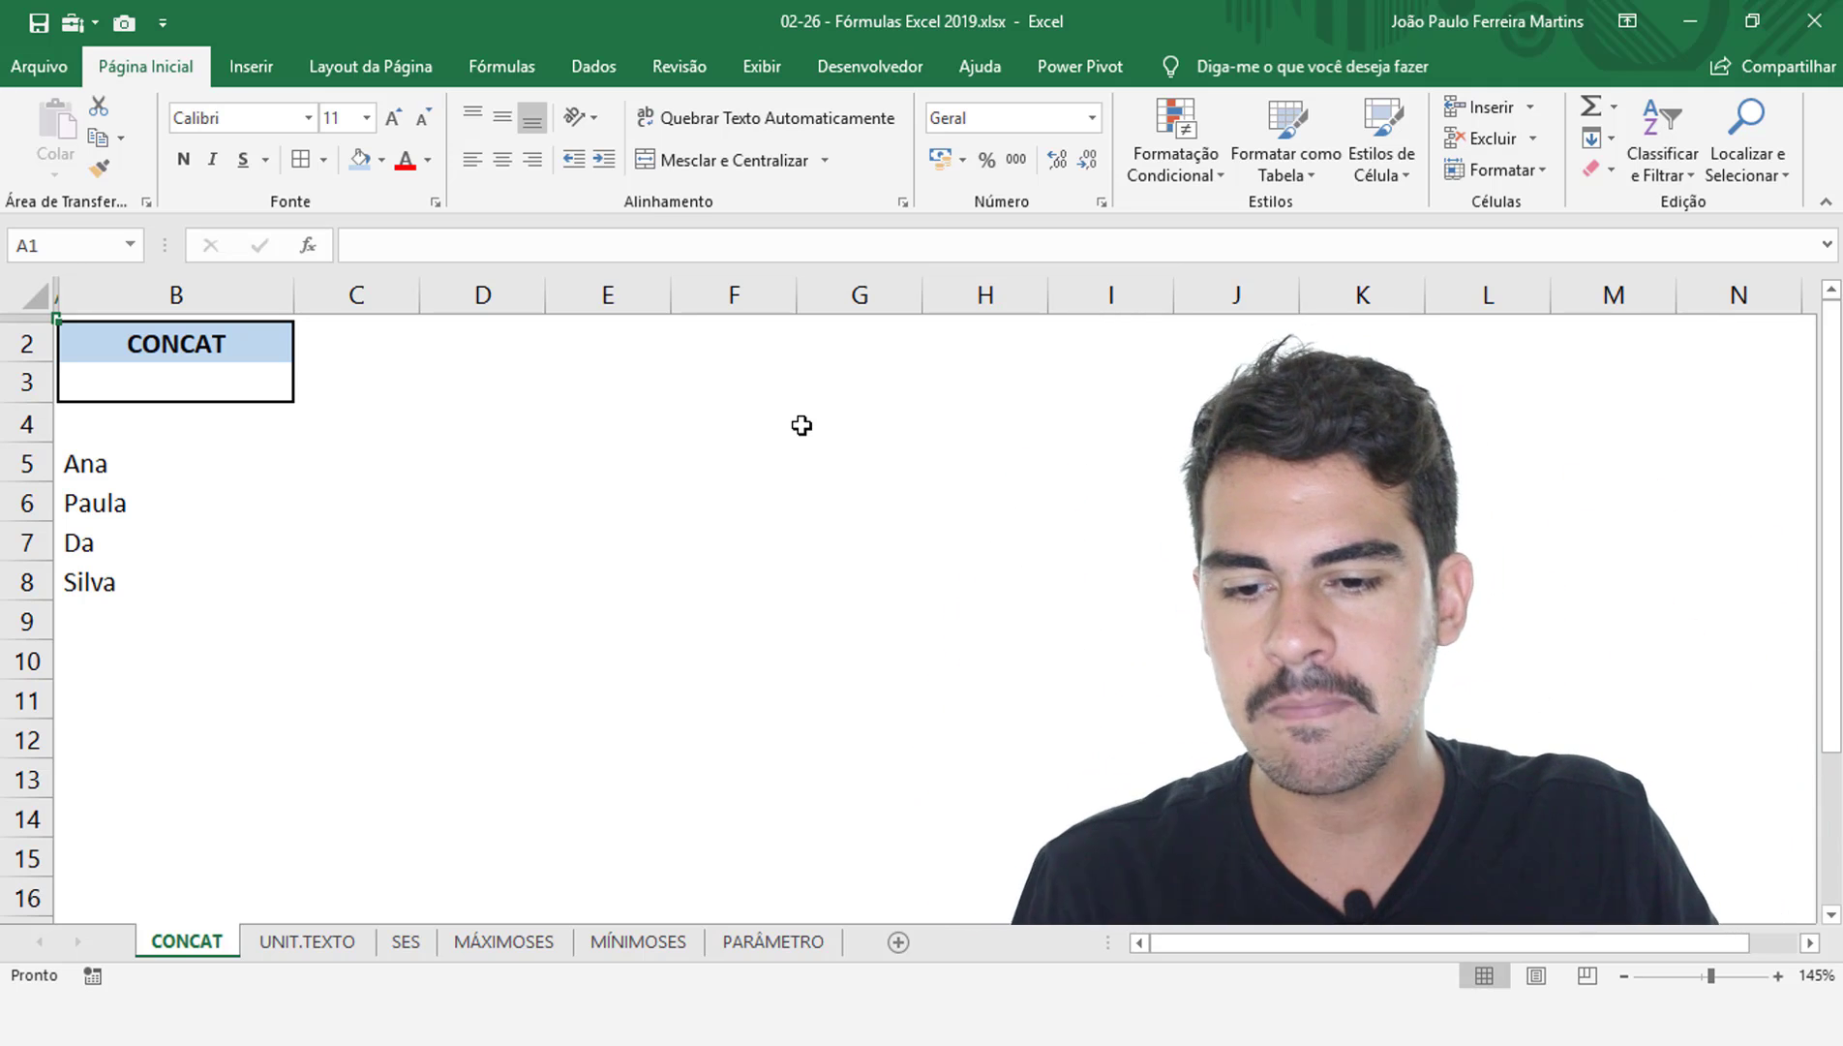
{"action": "left_click", "coordinate": [199, 388]}
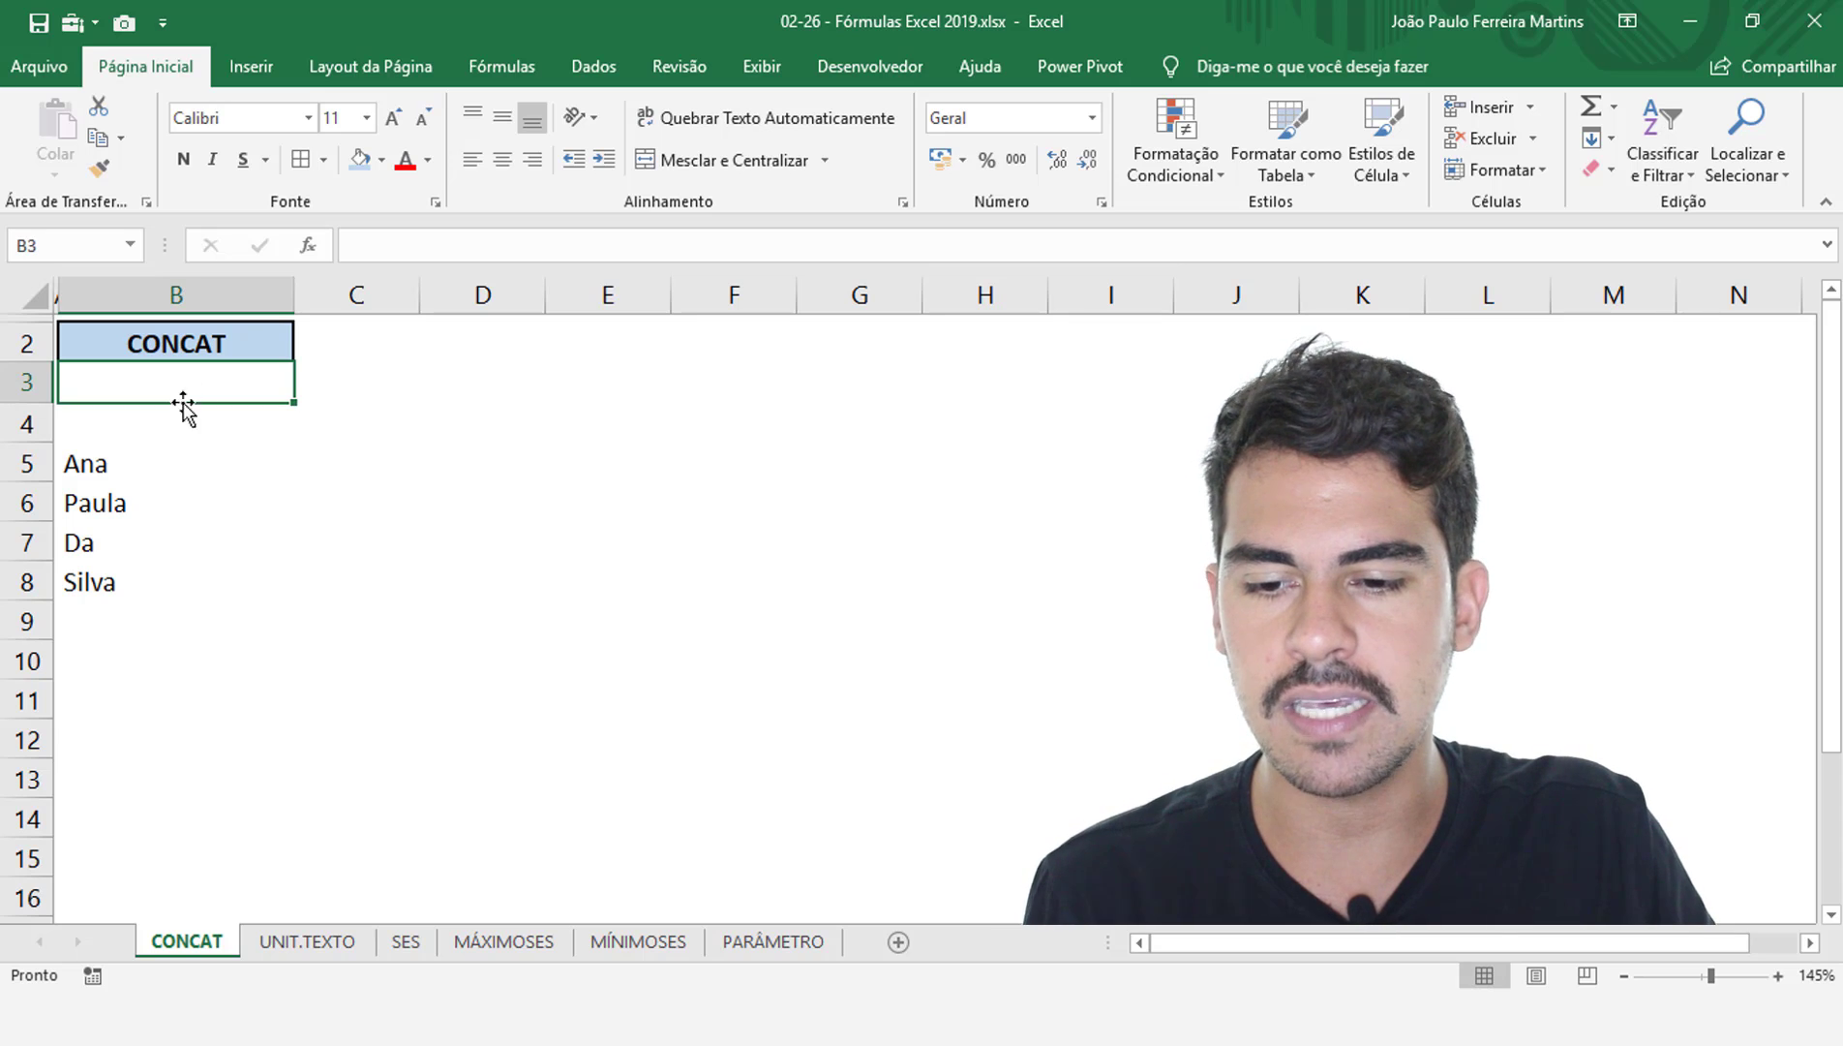
{"action": "left_click", "coordinate": [131, 469]}
{"action": "left_click", "coordinate": [130, 503]}
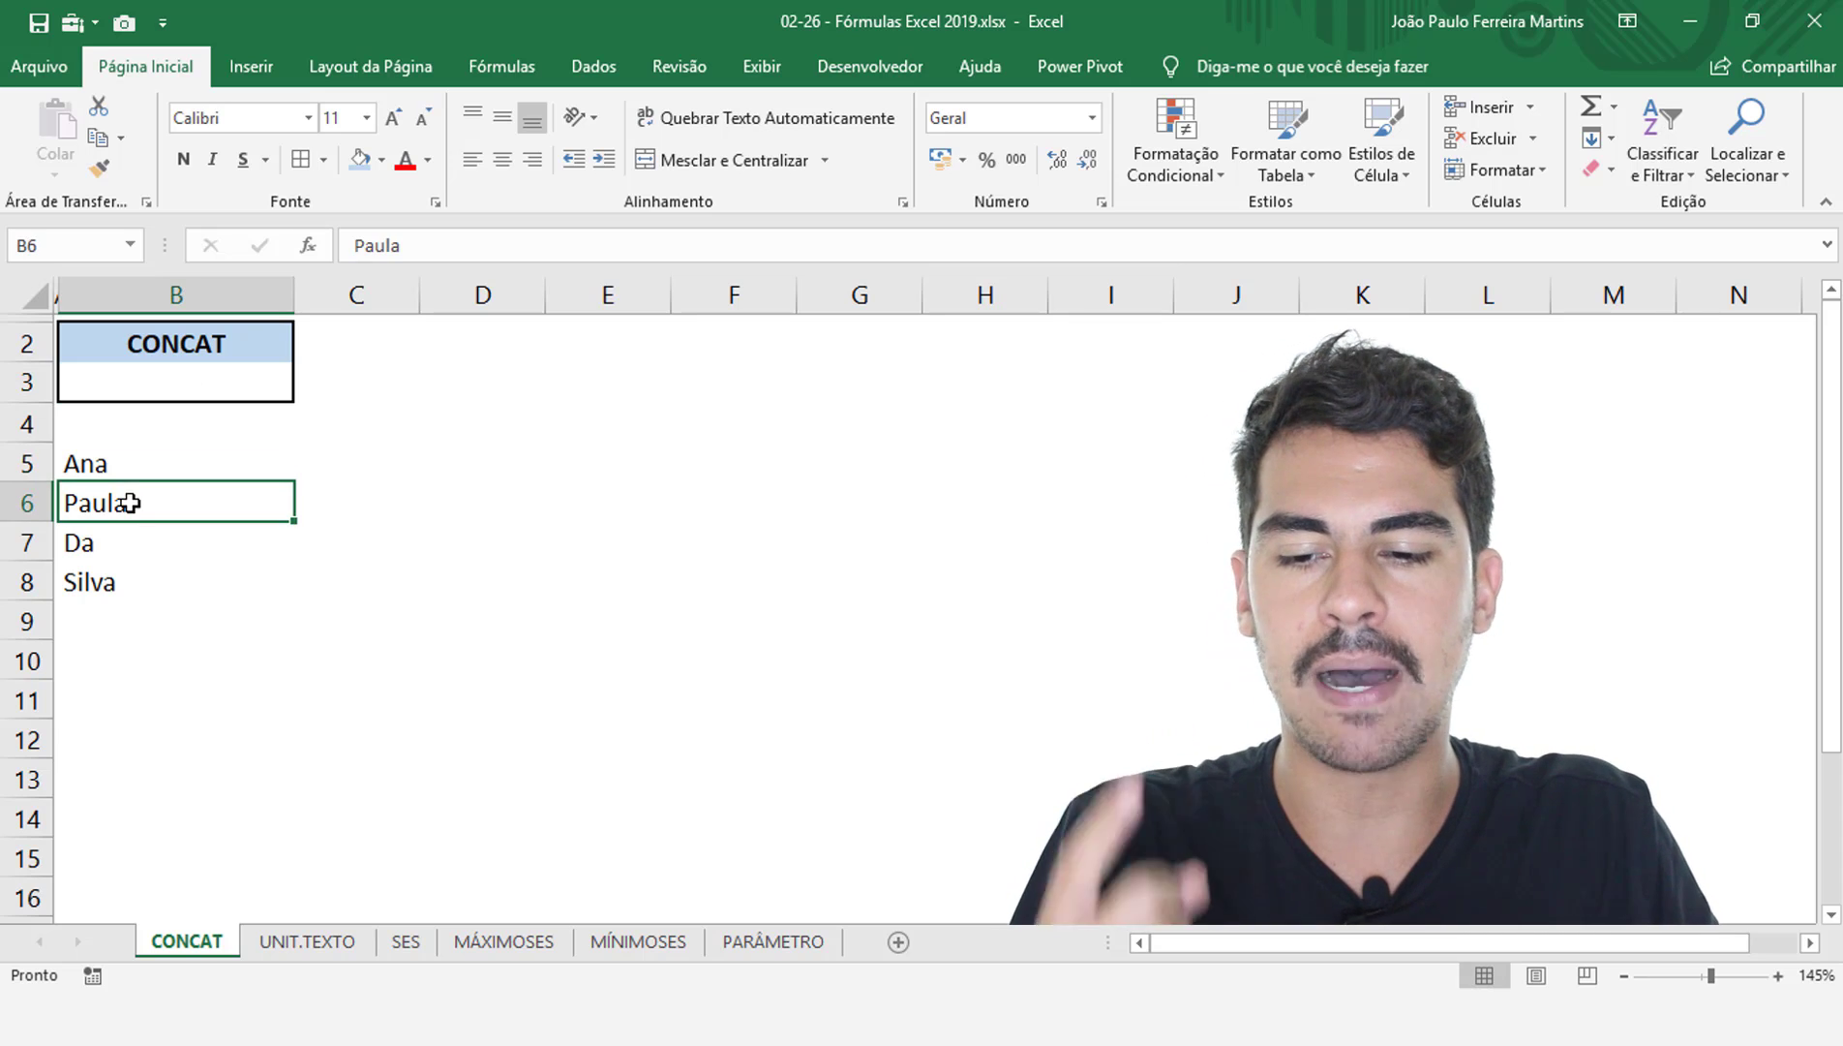
{"action": "left_click_drag", "start_coordinate": [130, 465], "coordinate": [147, 597]}
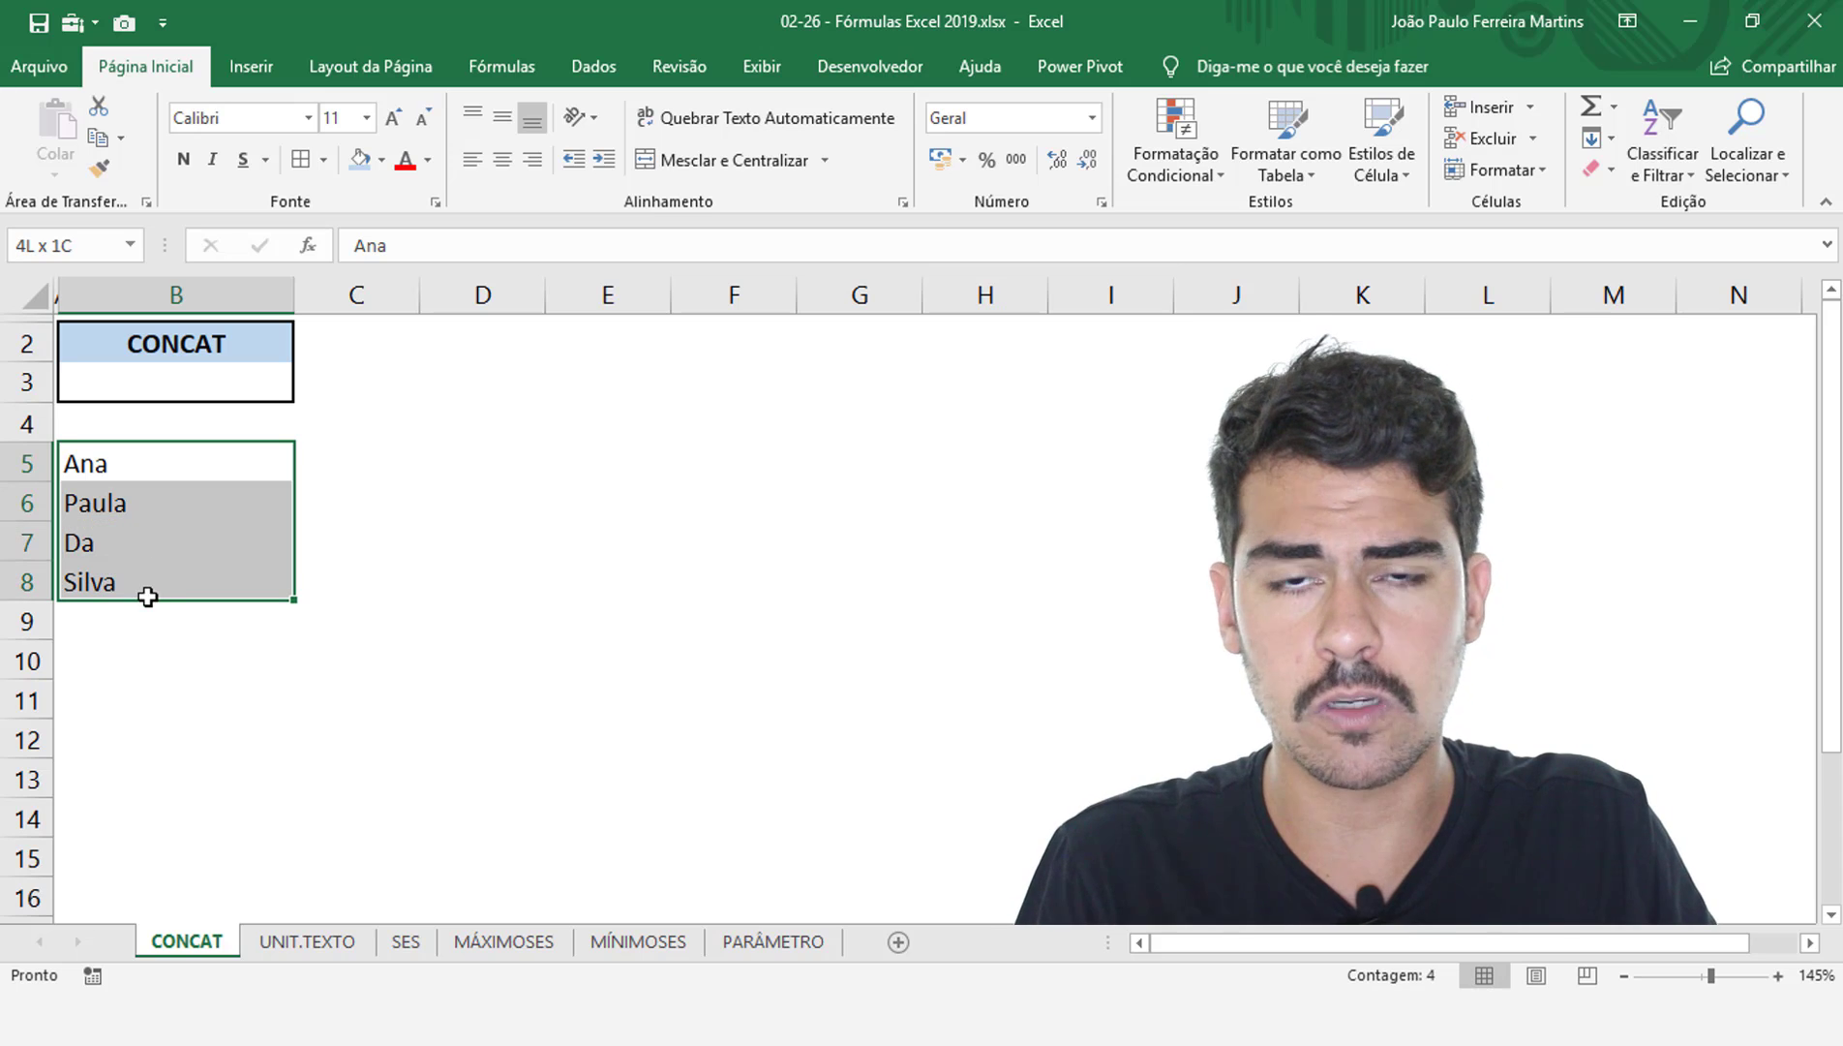
{"action": "left_click", "coordinate": [155, 475]}
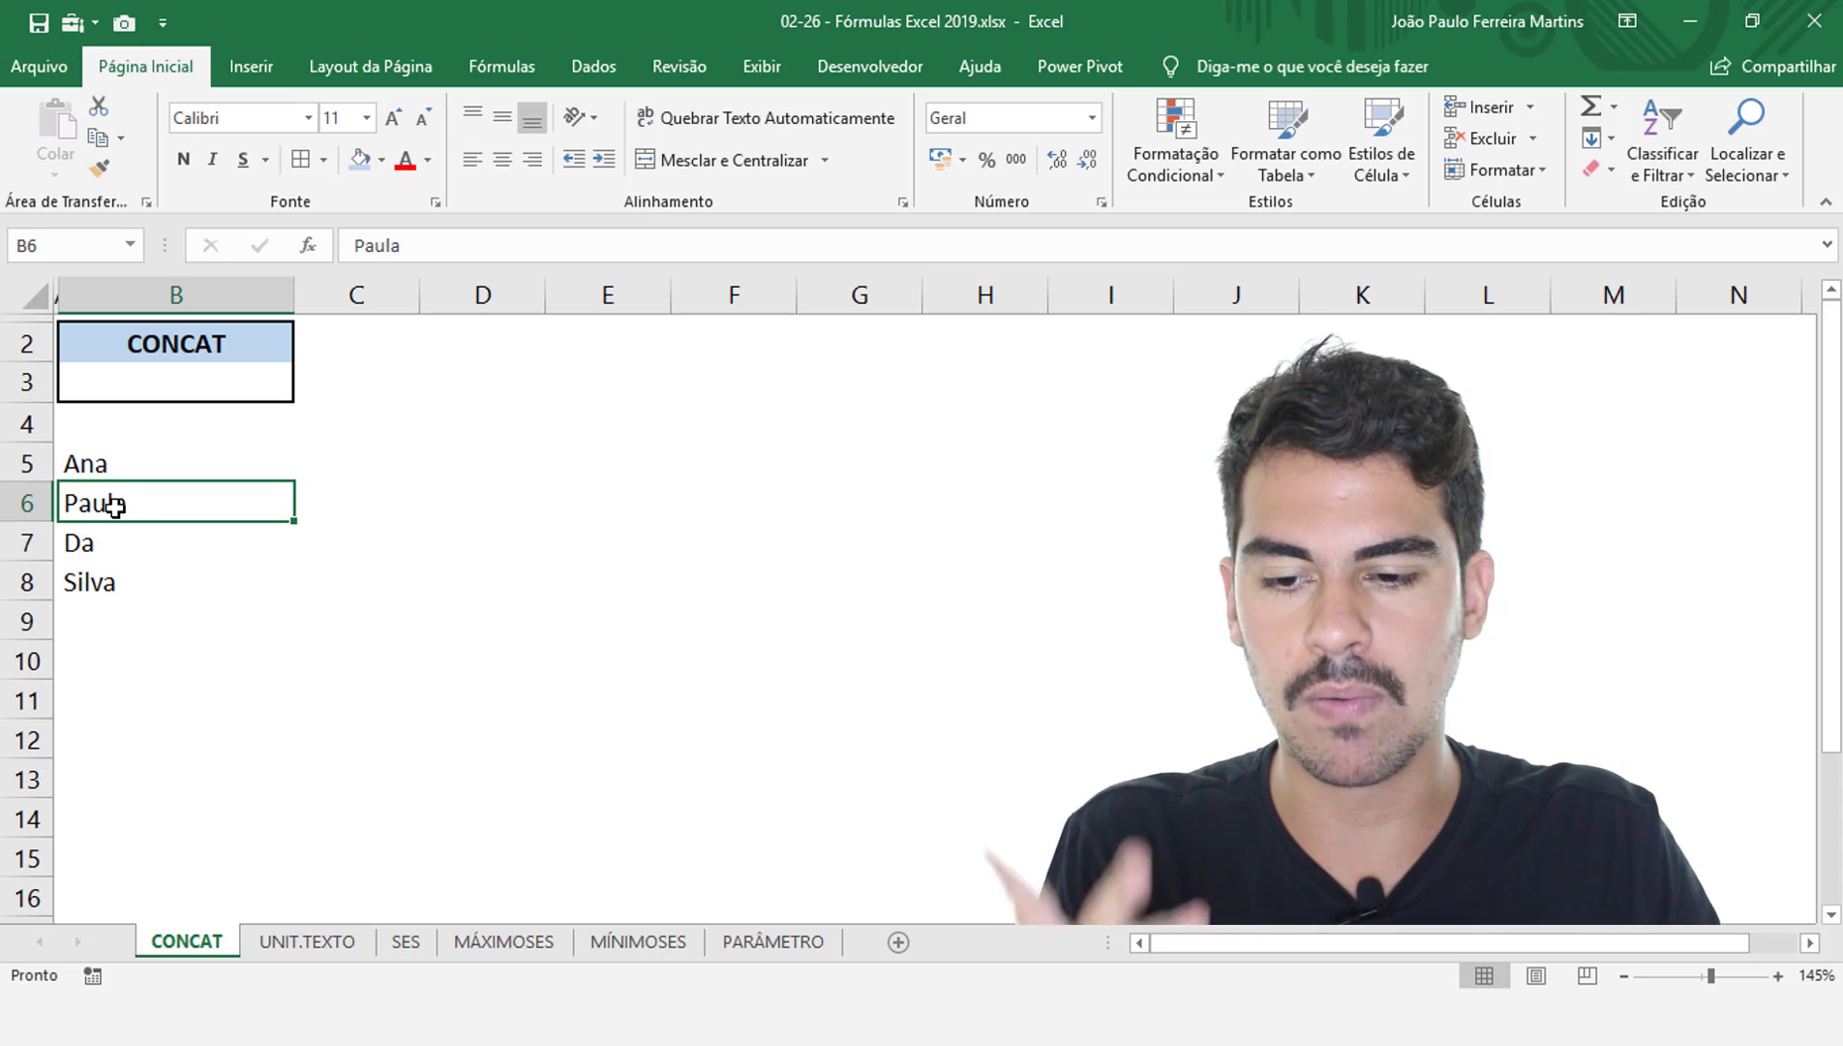
{"action": "left_click", "coordinate": [125, 554]}
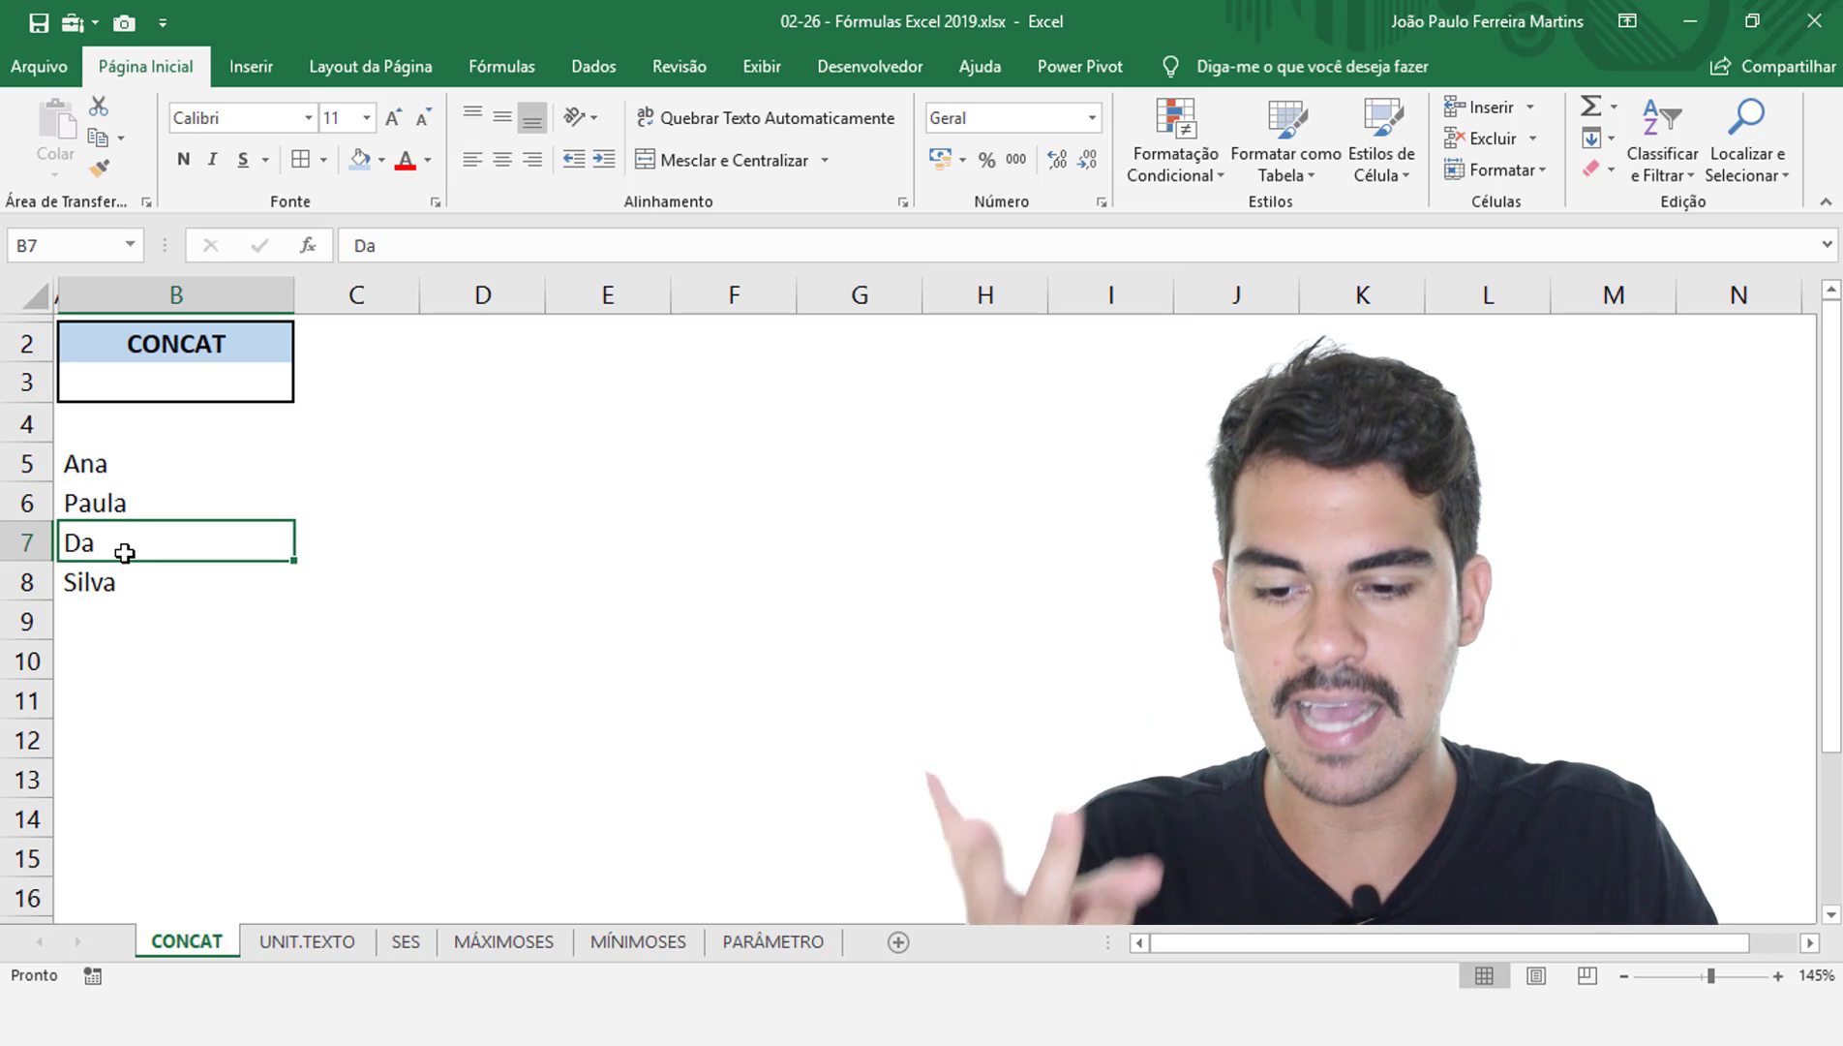
{"action": "left_click", "coordinate": [127, 578]}
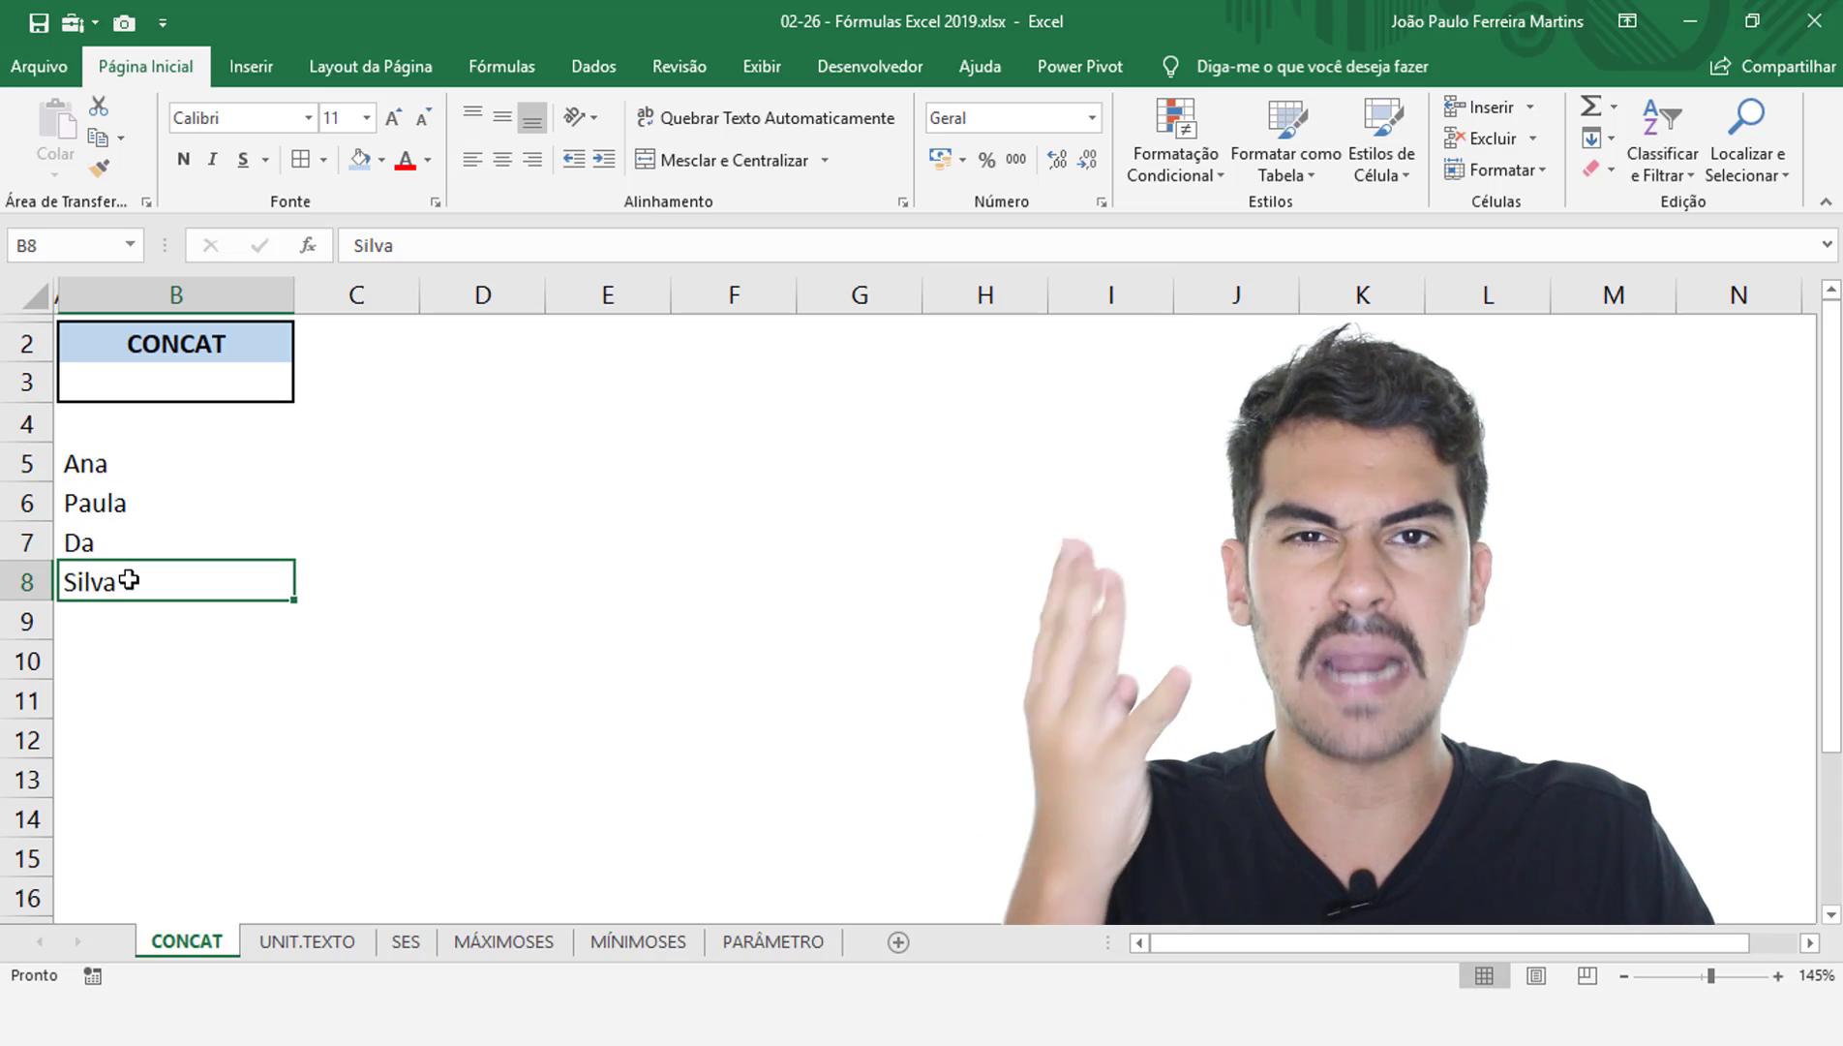
{"action": "left_click", "coordinate": [150, 382]}
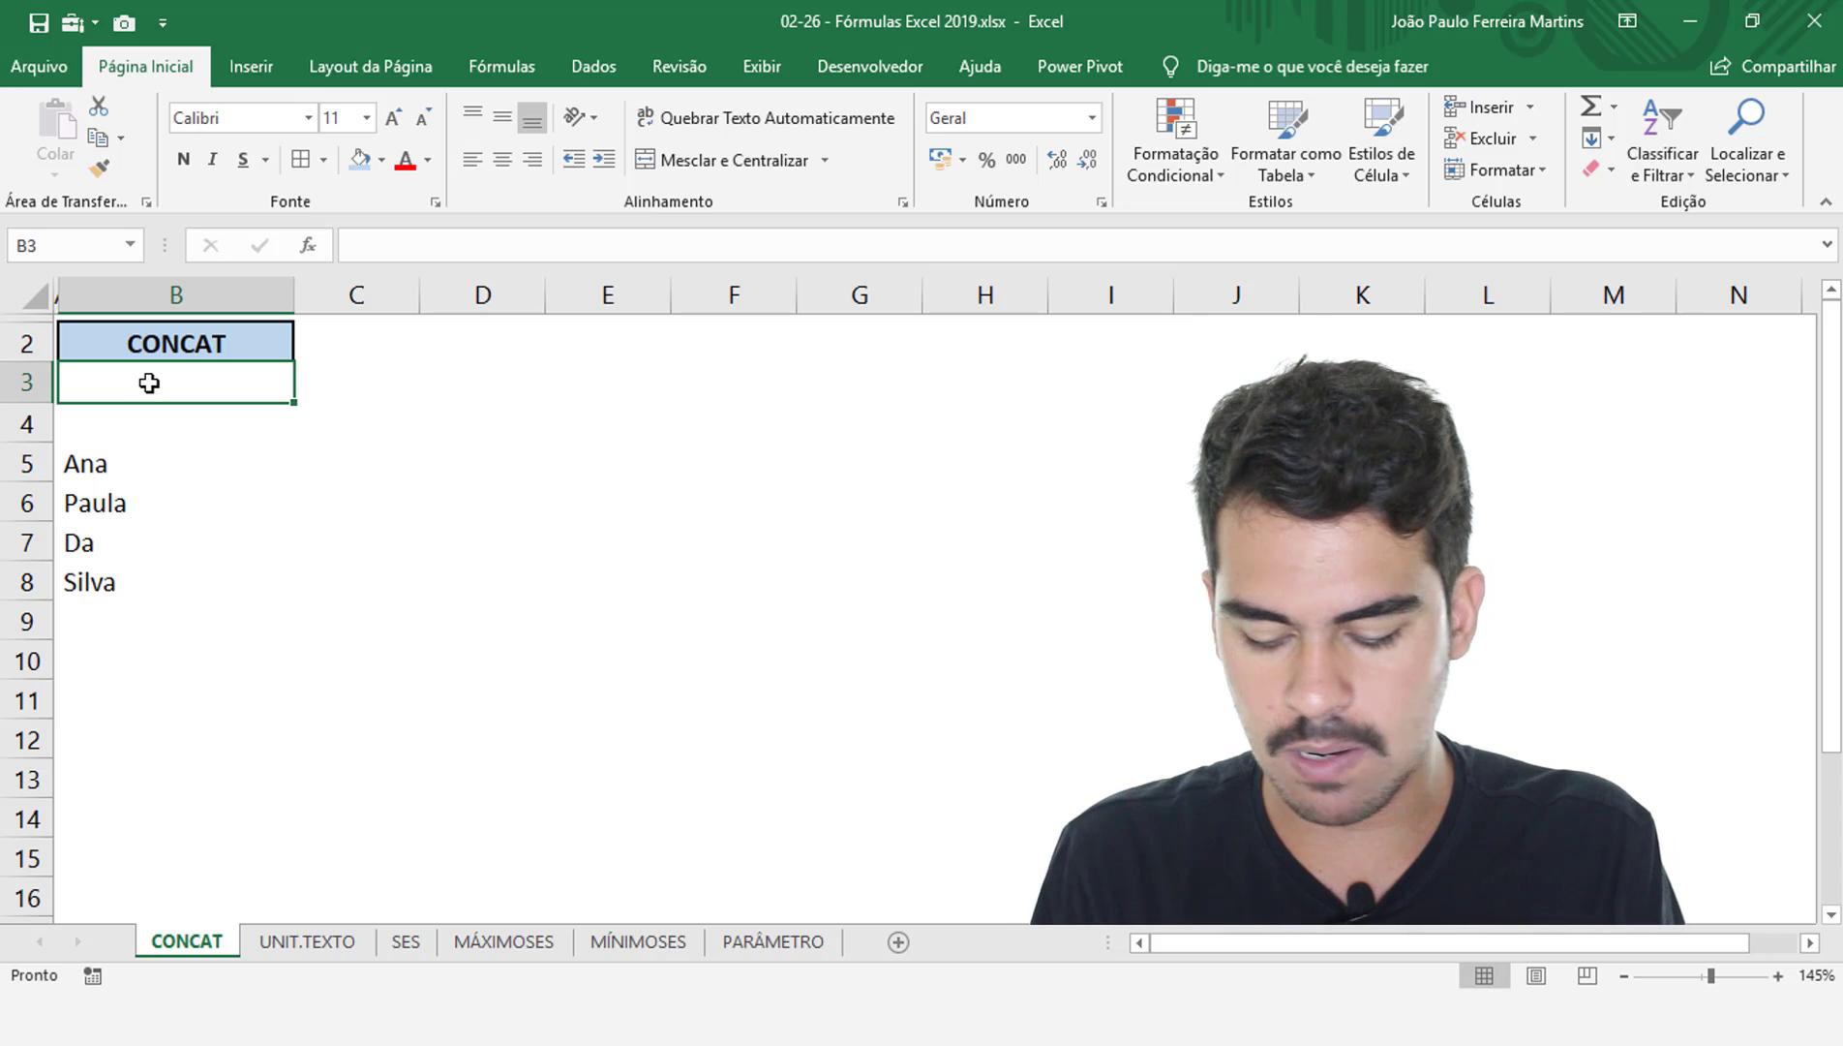
Enter =CONCAT(B5:B8) in B3 so it displays AnaPaulaDaSilva
{"action": "type", "text": "=CONCAT"}
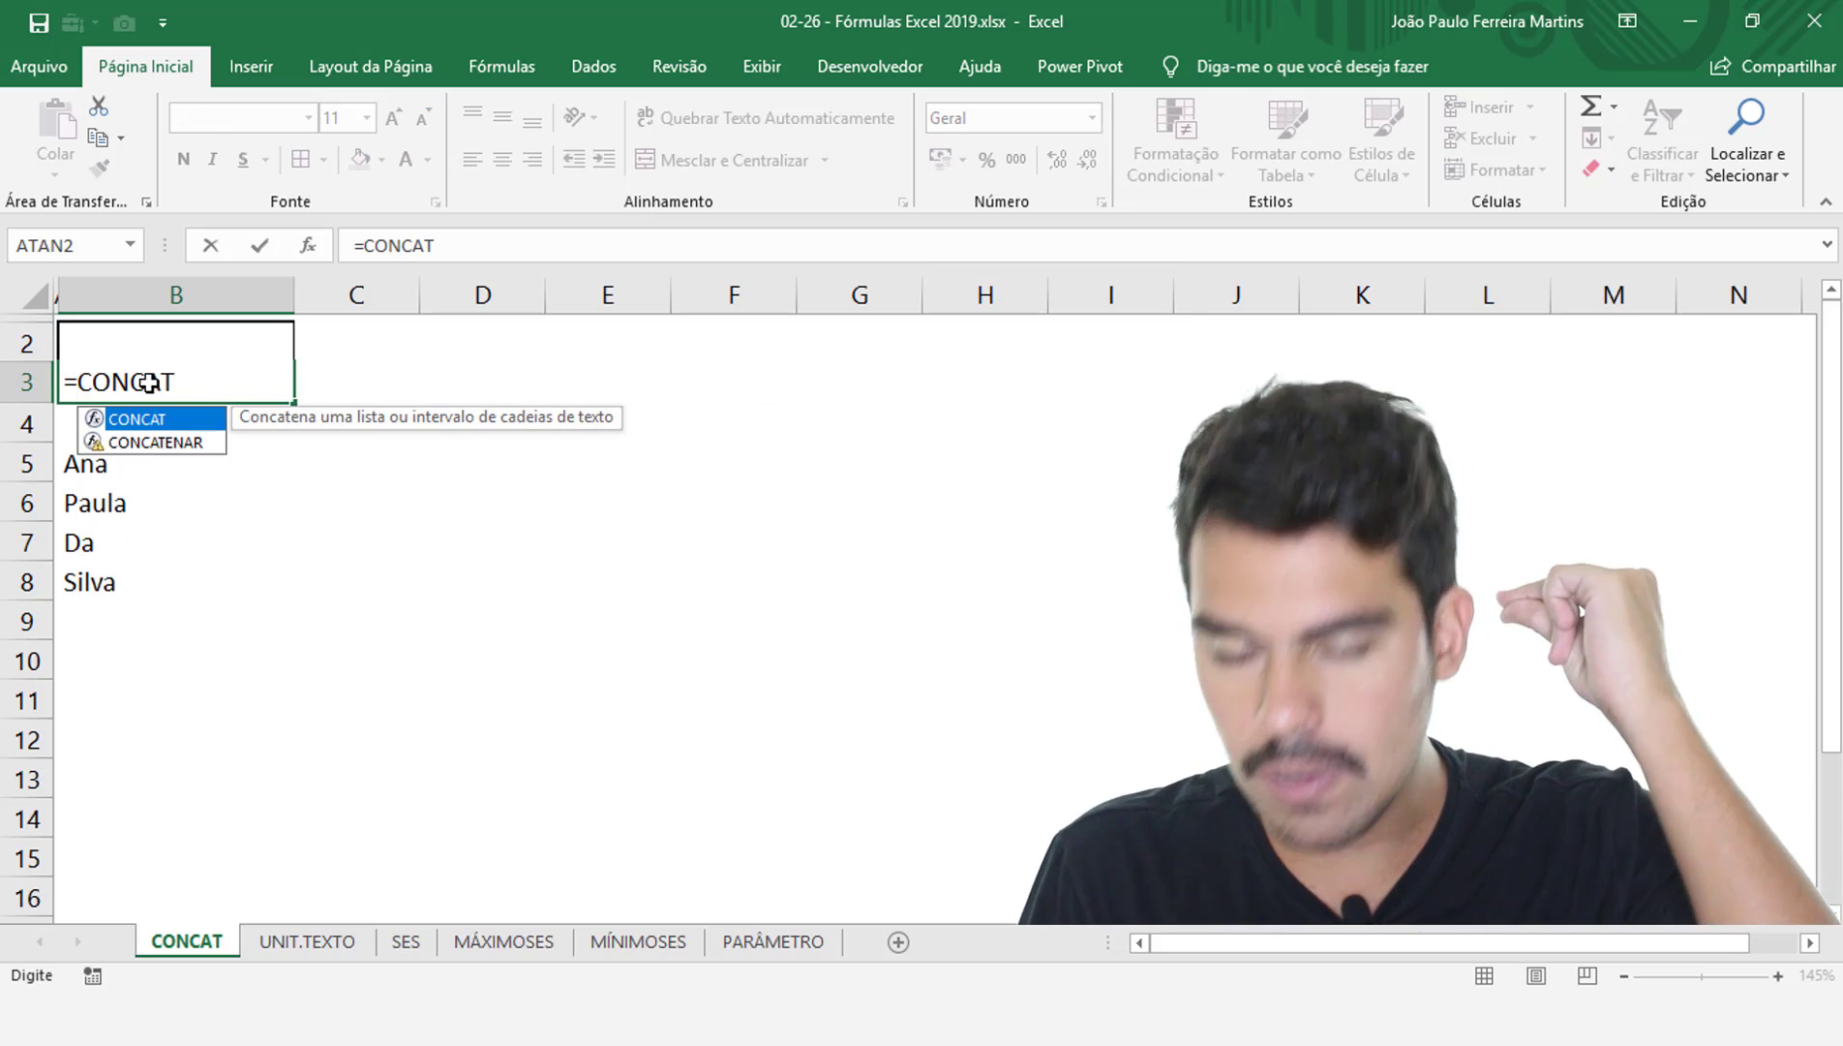
{"action": "key", "text": "BackSpace"}
{"action": "type", "text": "("}
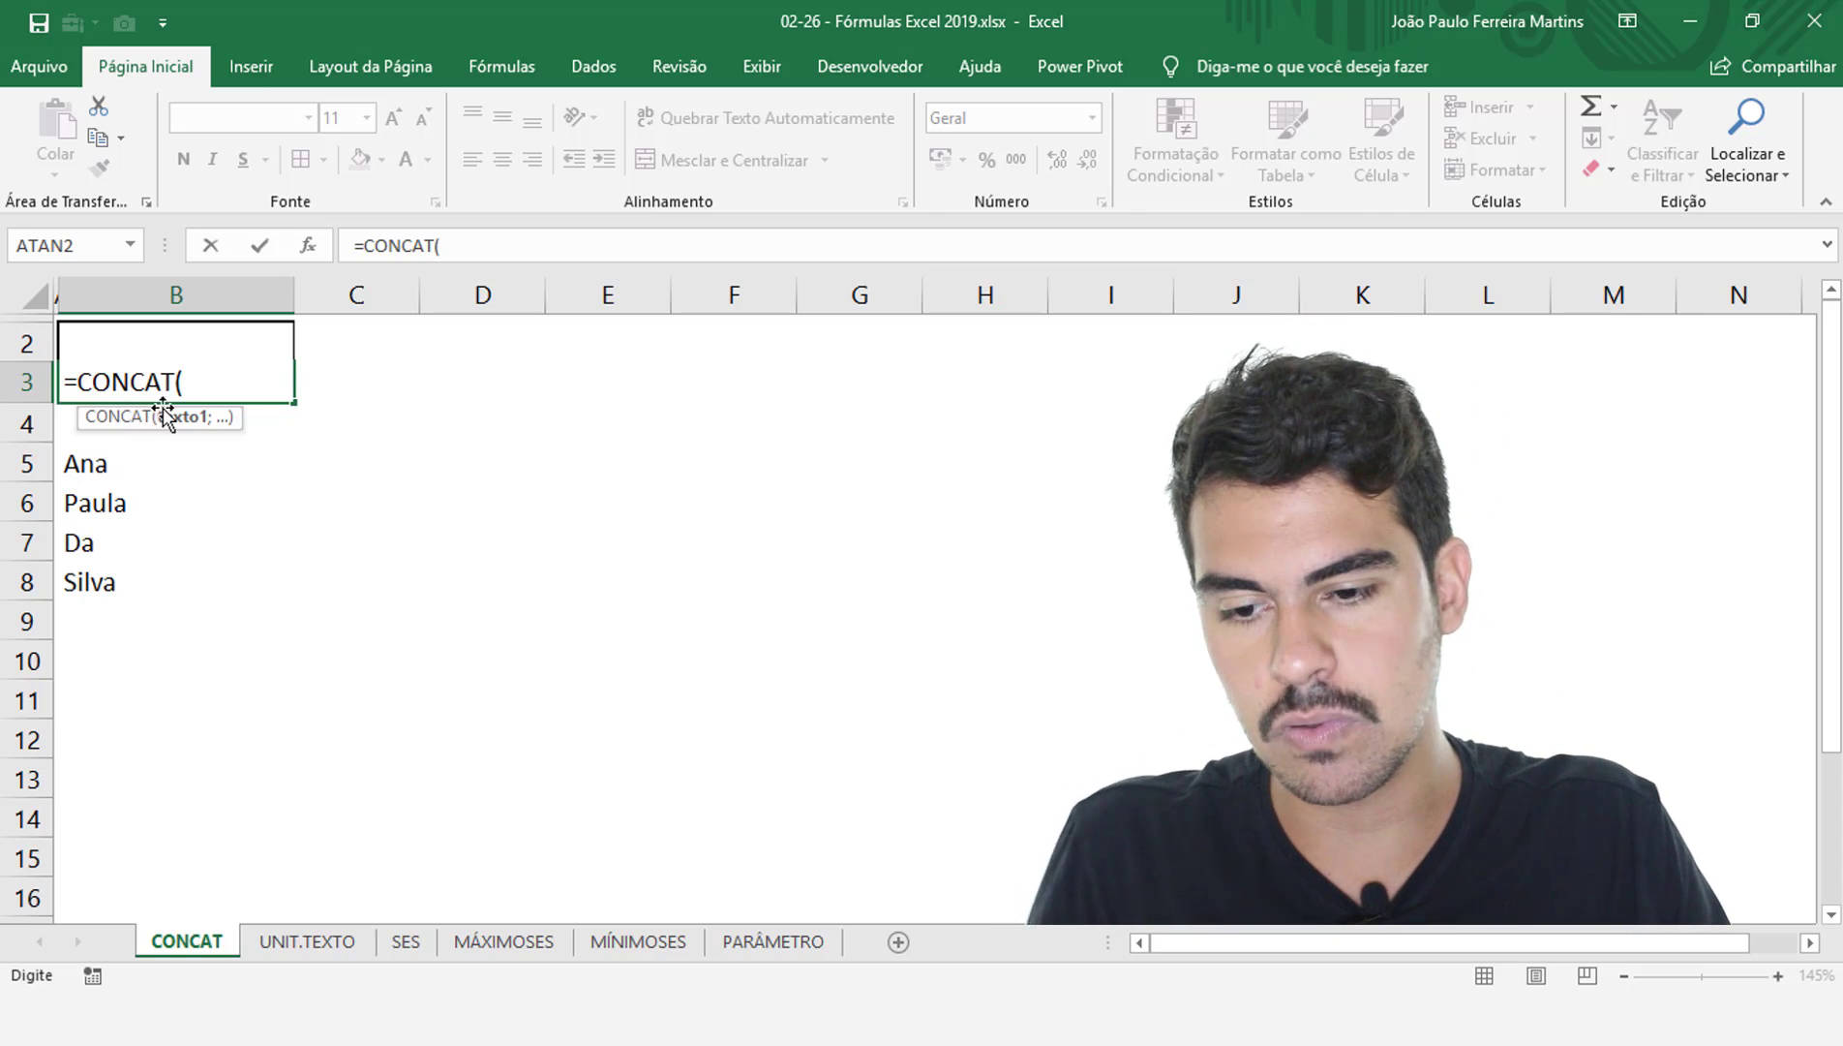
{"action": "left_click_drag", "start_coordinate": [104, 461], "coordinate": [105, 571]}
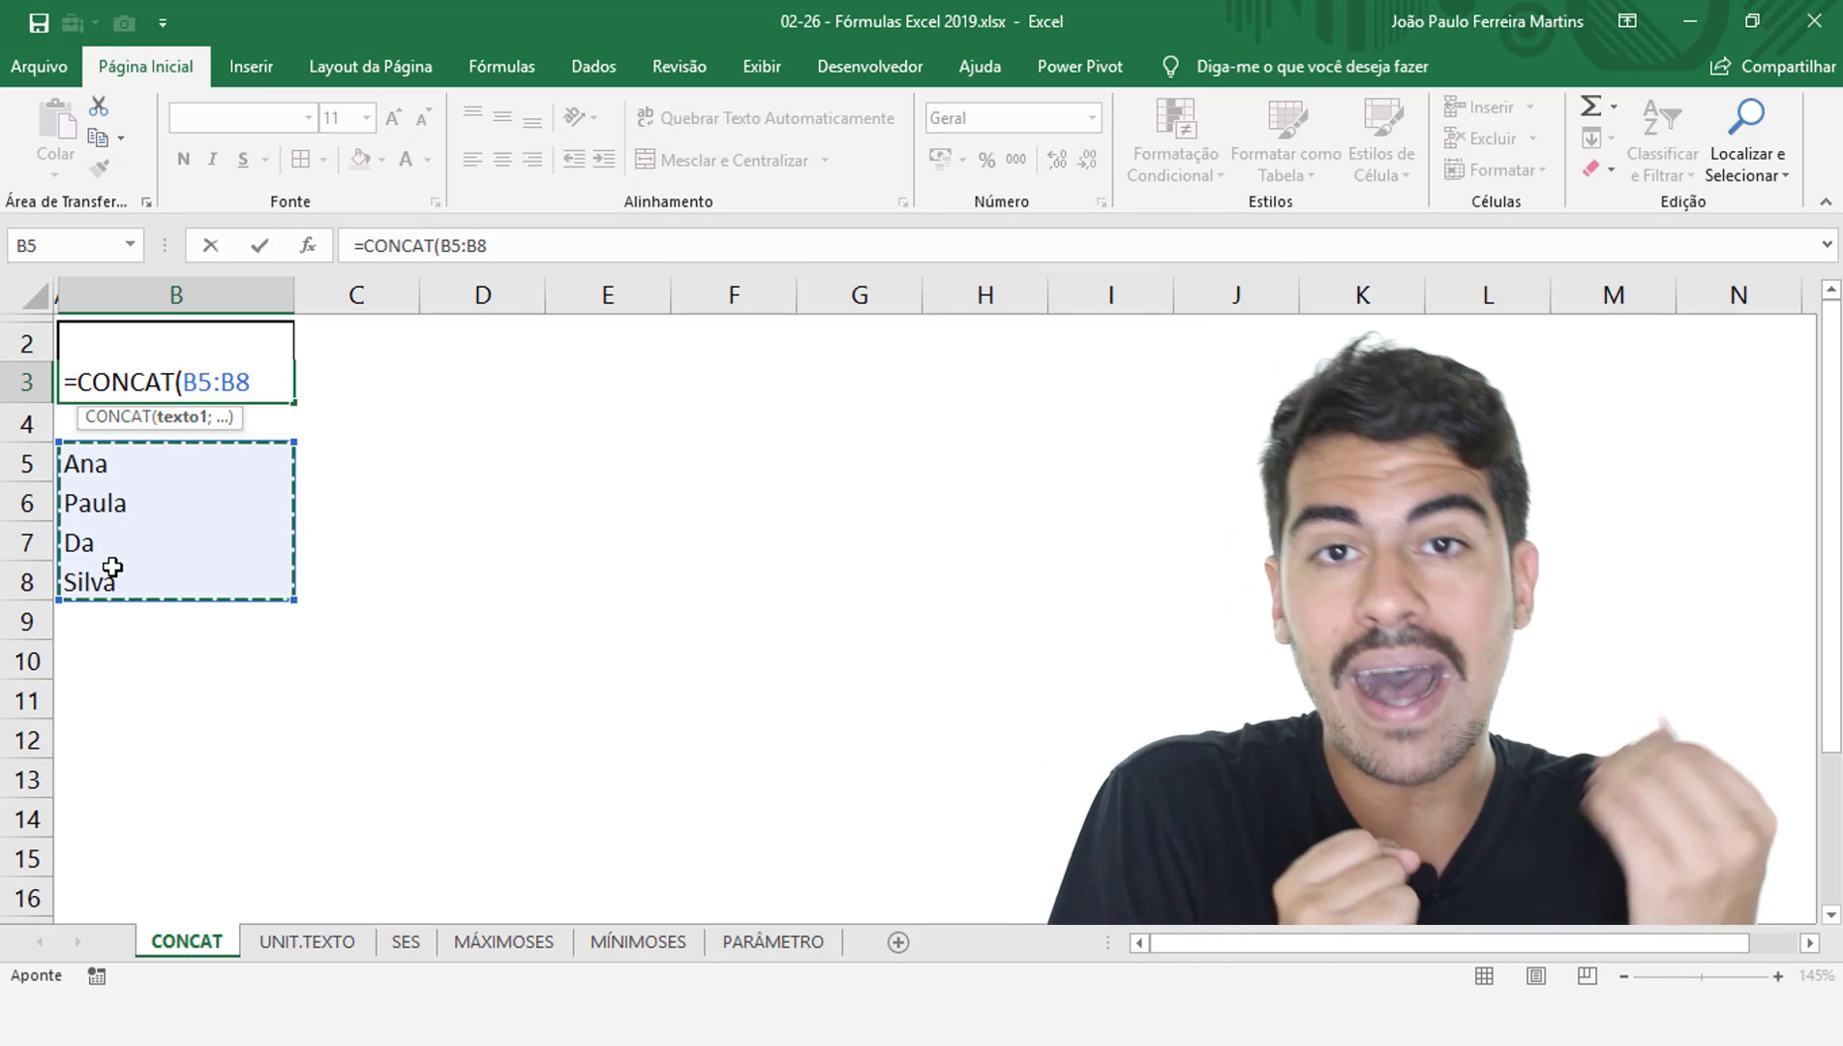
{"action": "key", "text": "Return"}
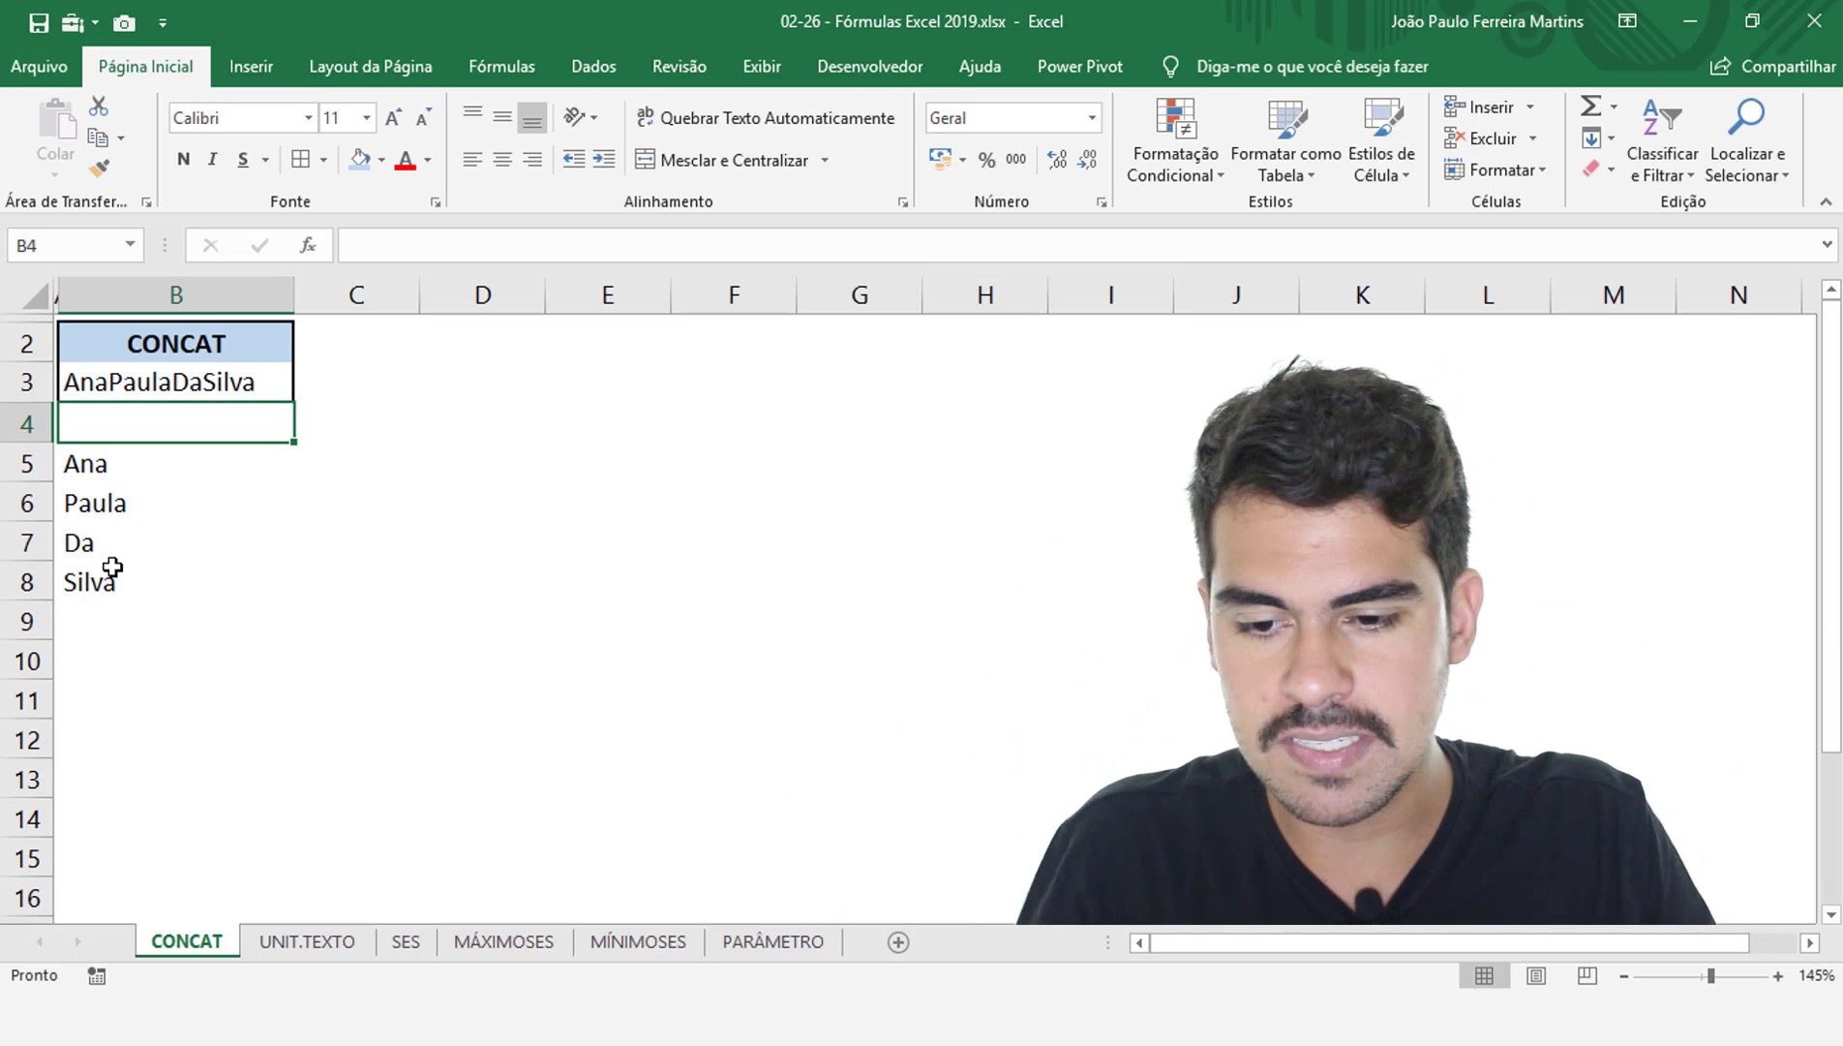
Add a leading space to Paula in B6 and Da in B7
{"action": "left_click", "coordinate": [124, 496]}
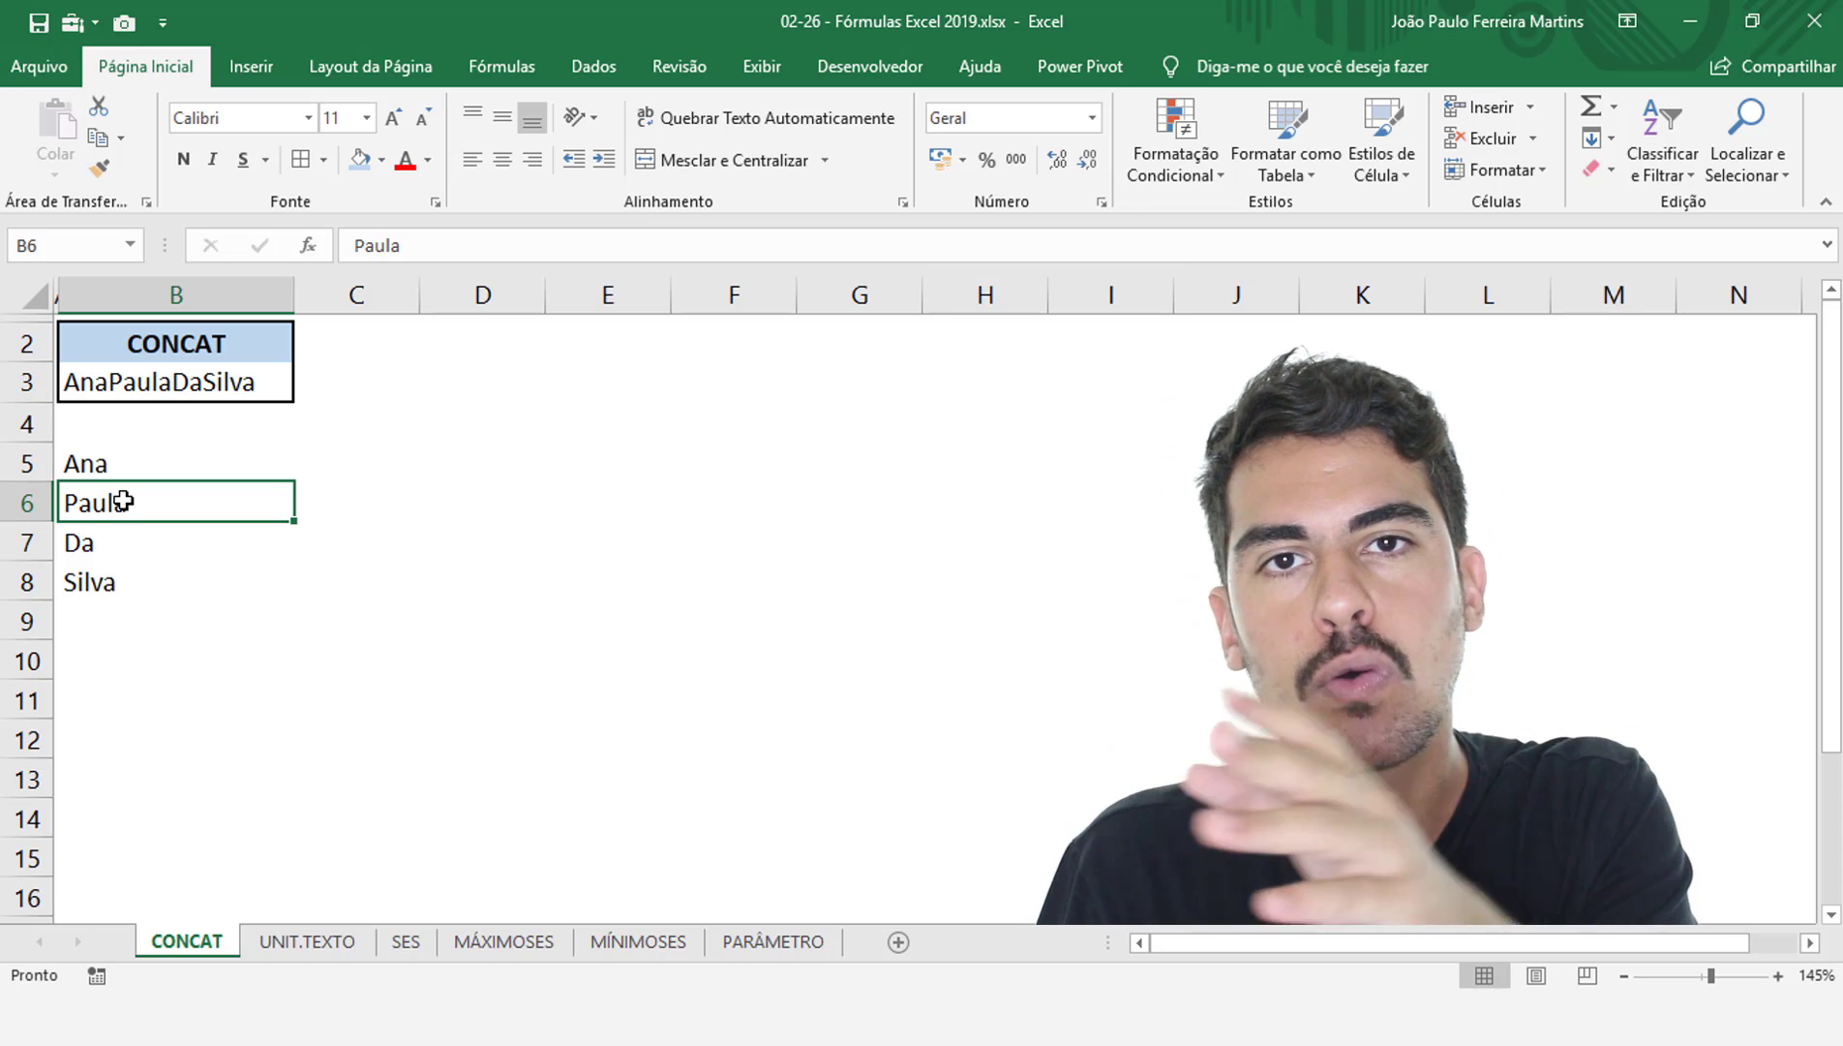
{"action": "key", "text": "F2"}
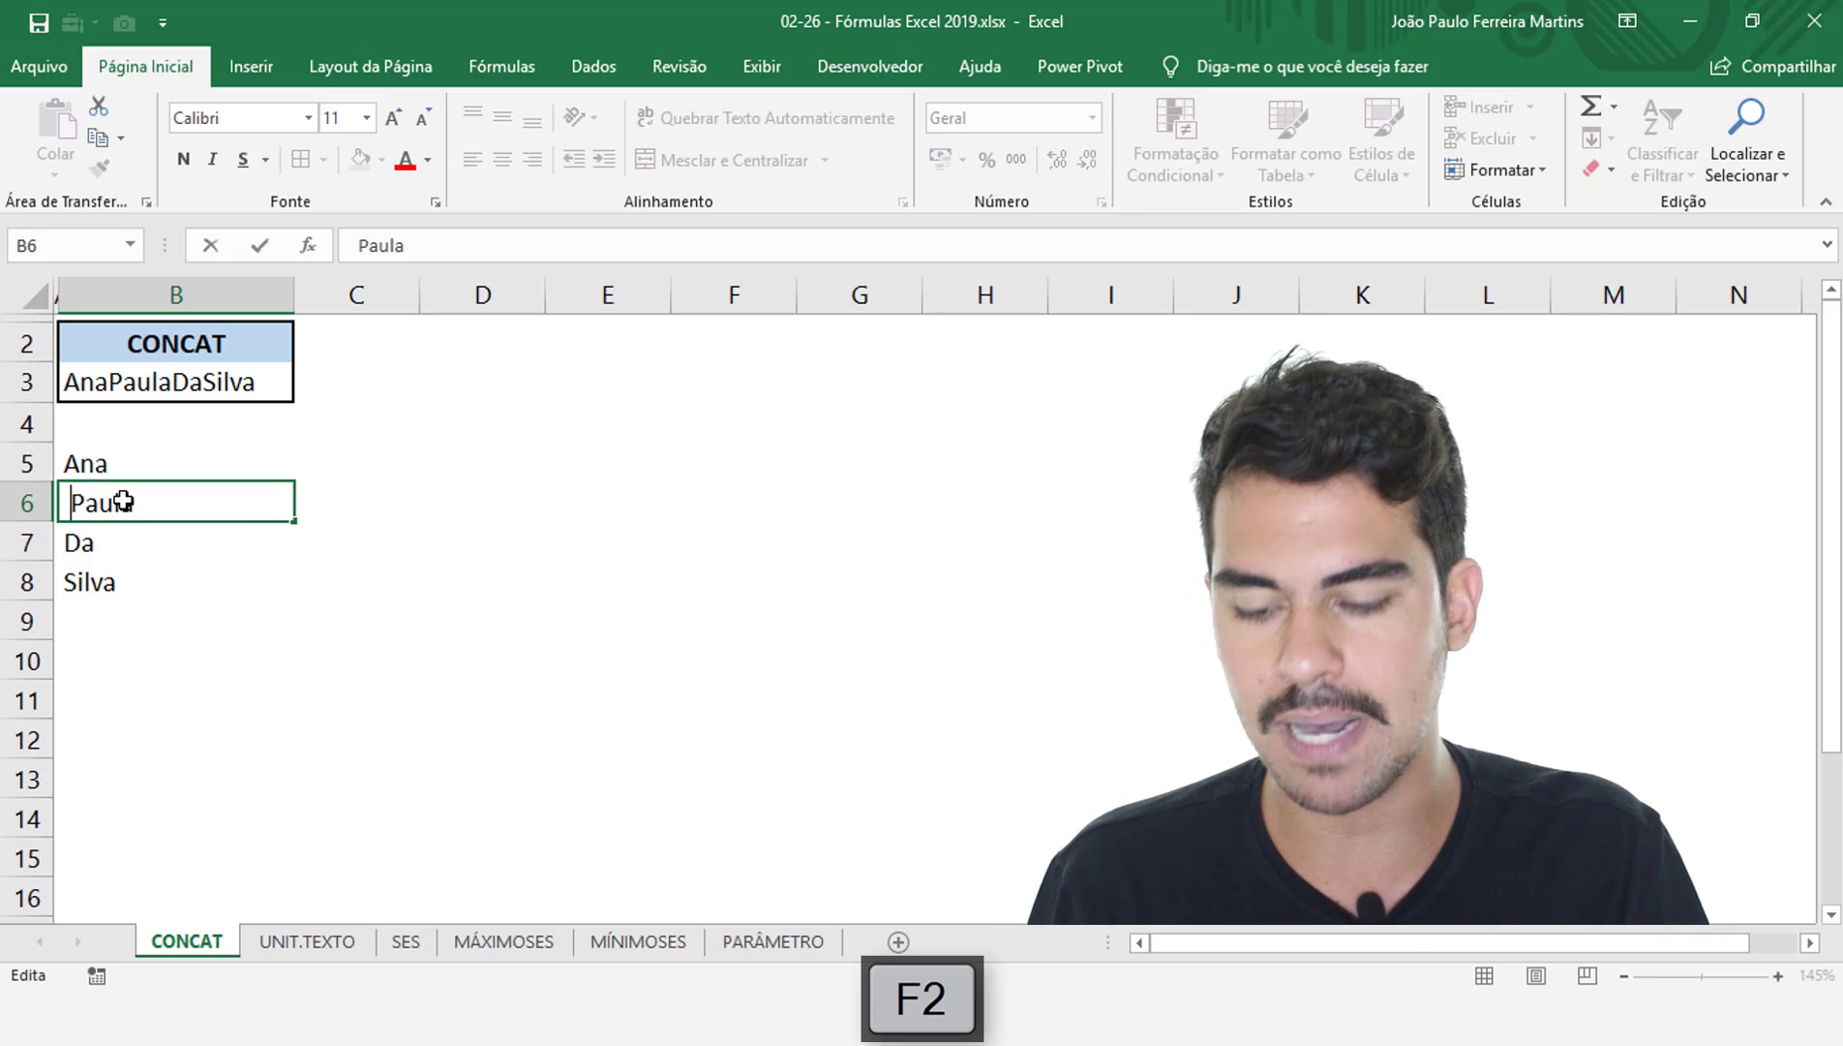
{"action": "key", "text": "Return"}
{"action": "key", "text": "F2"}
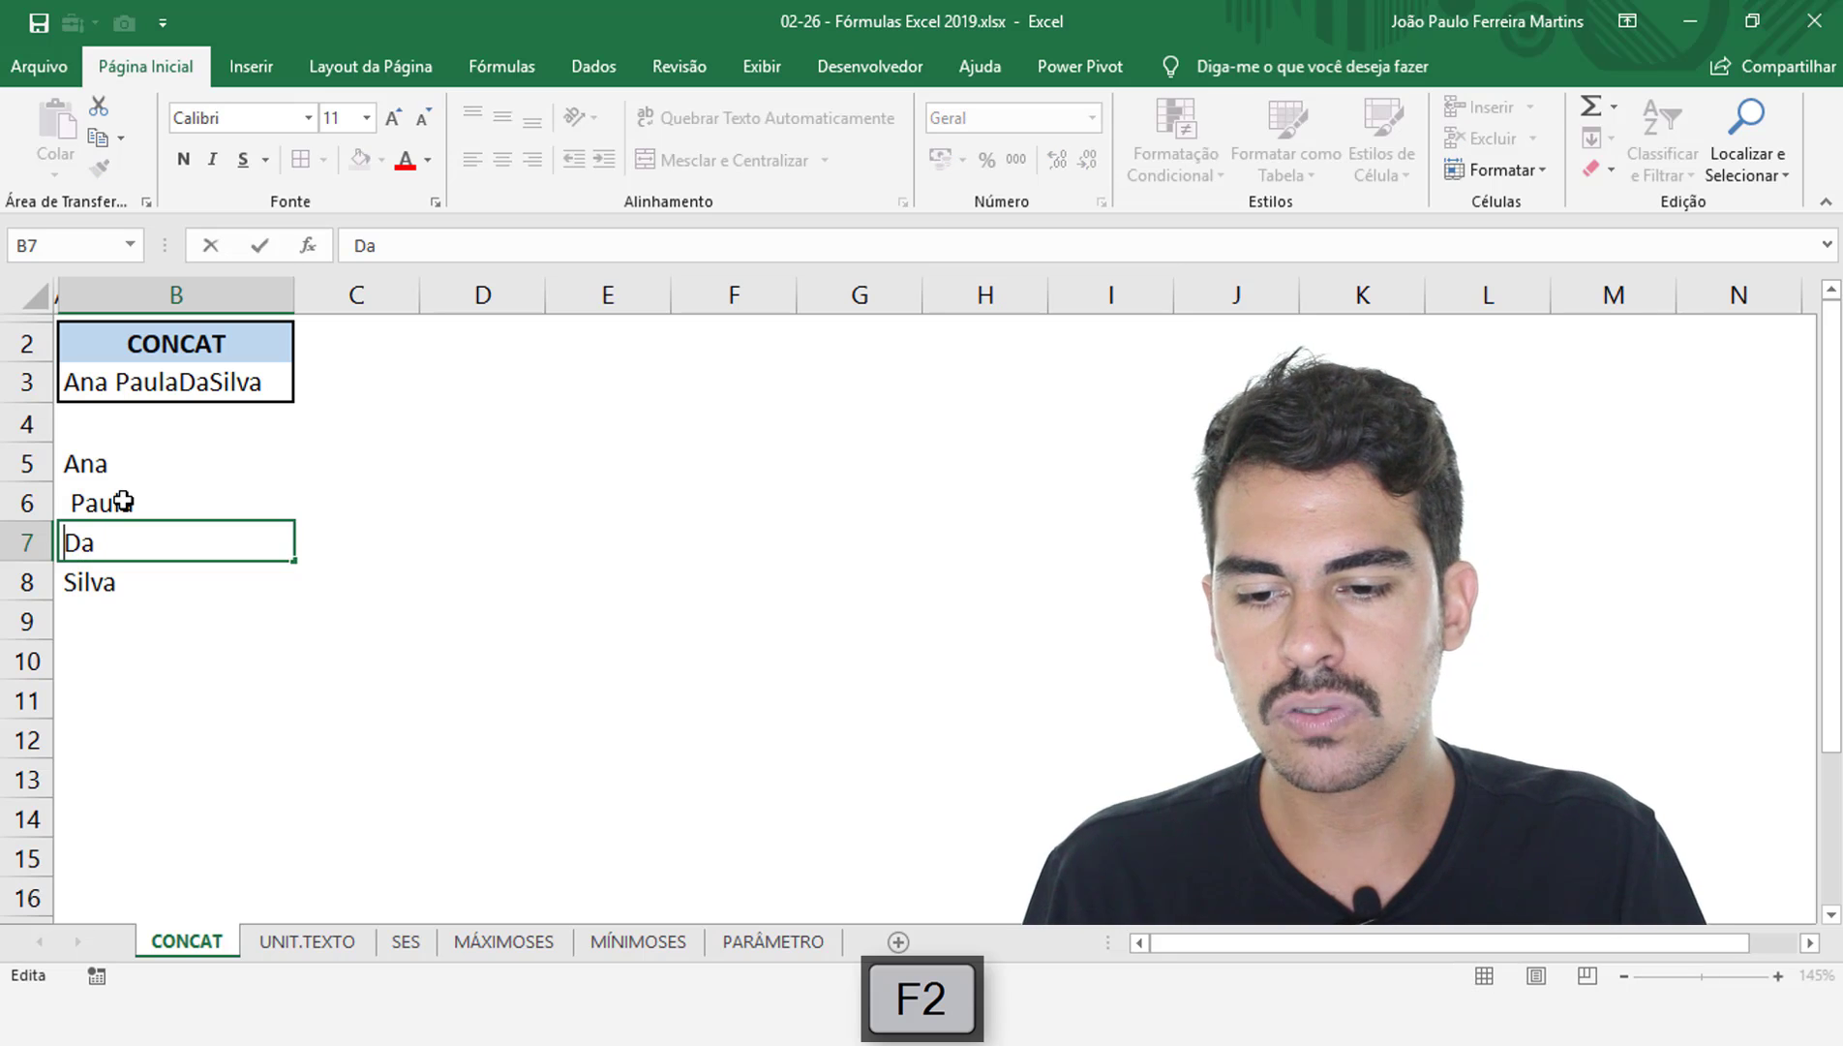
{"action": "key", "text": "Return"}
Add a leading space to Silva in B8, then go to the UNIR.TEXTO sheet
{"action": "key", "text": "F2"}
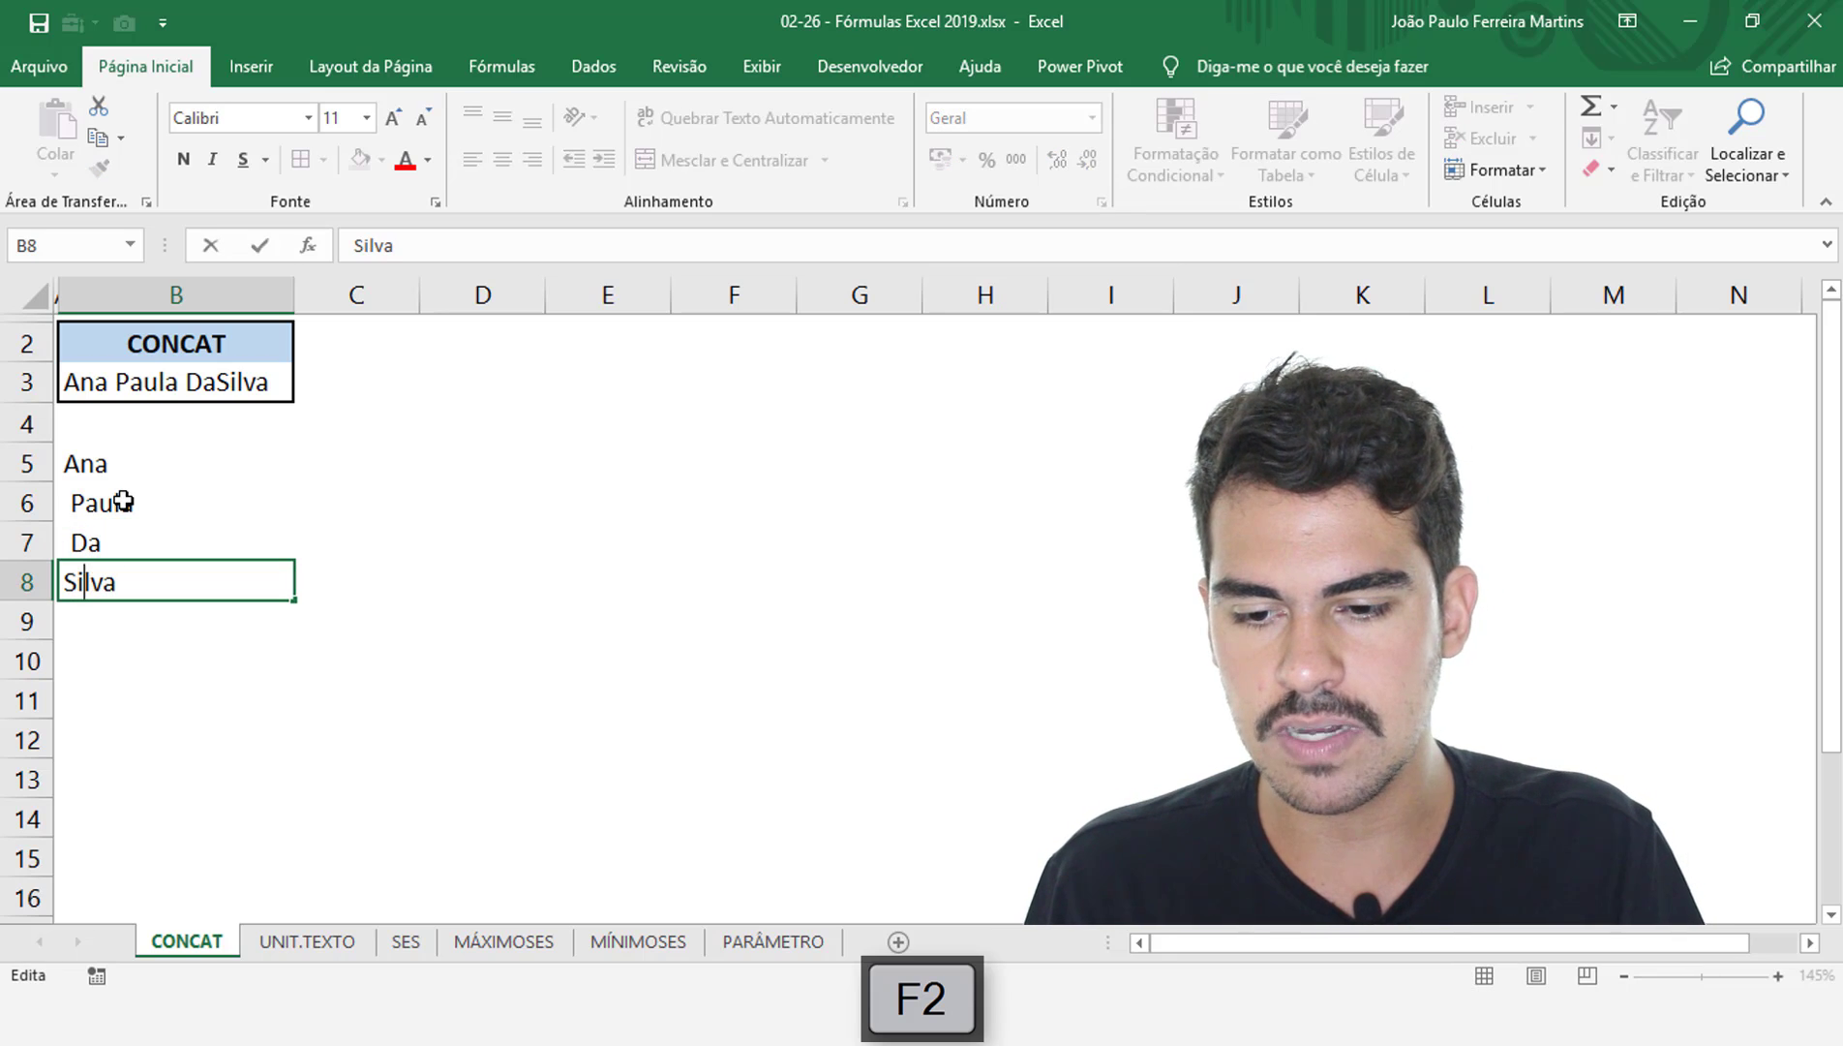
{"action": "key", "text": "Return"}
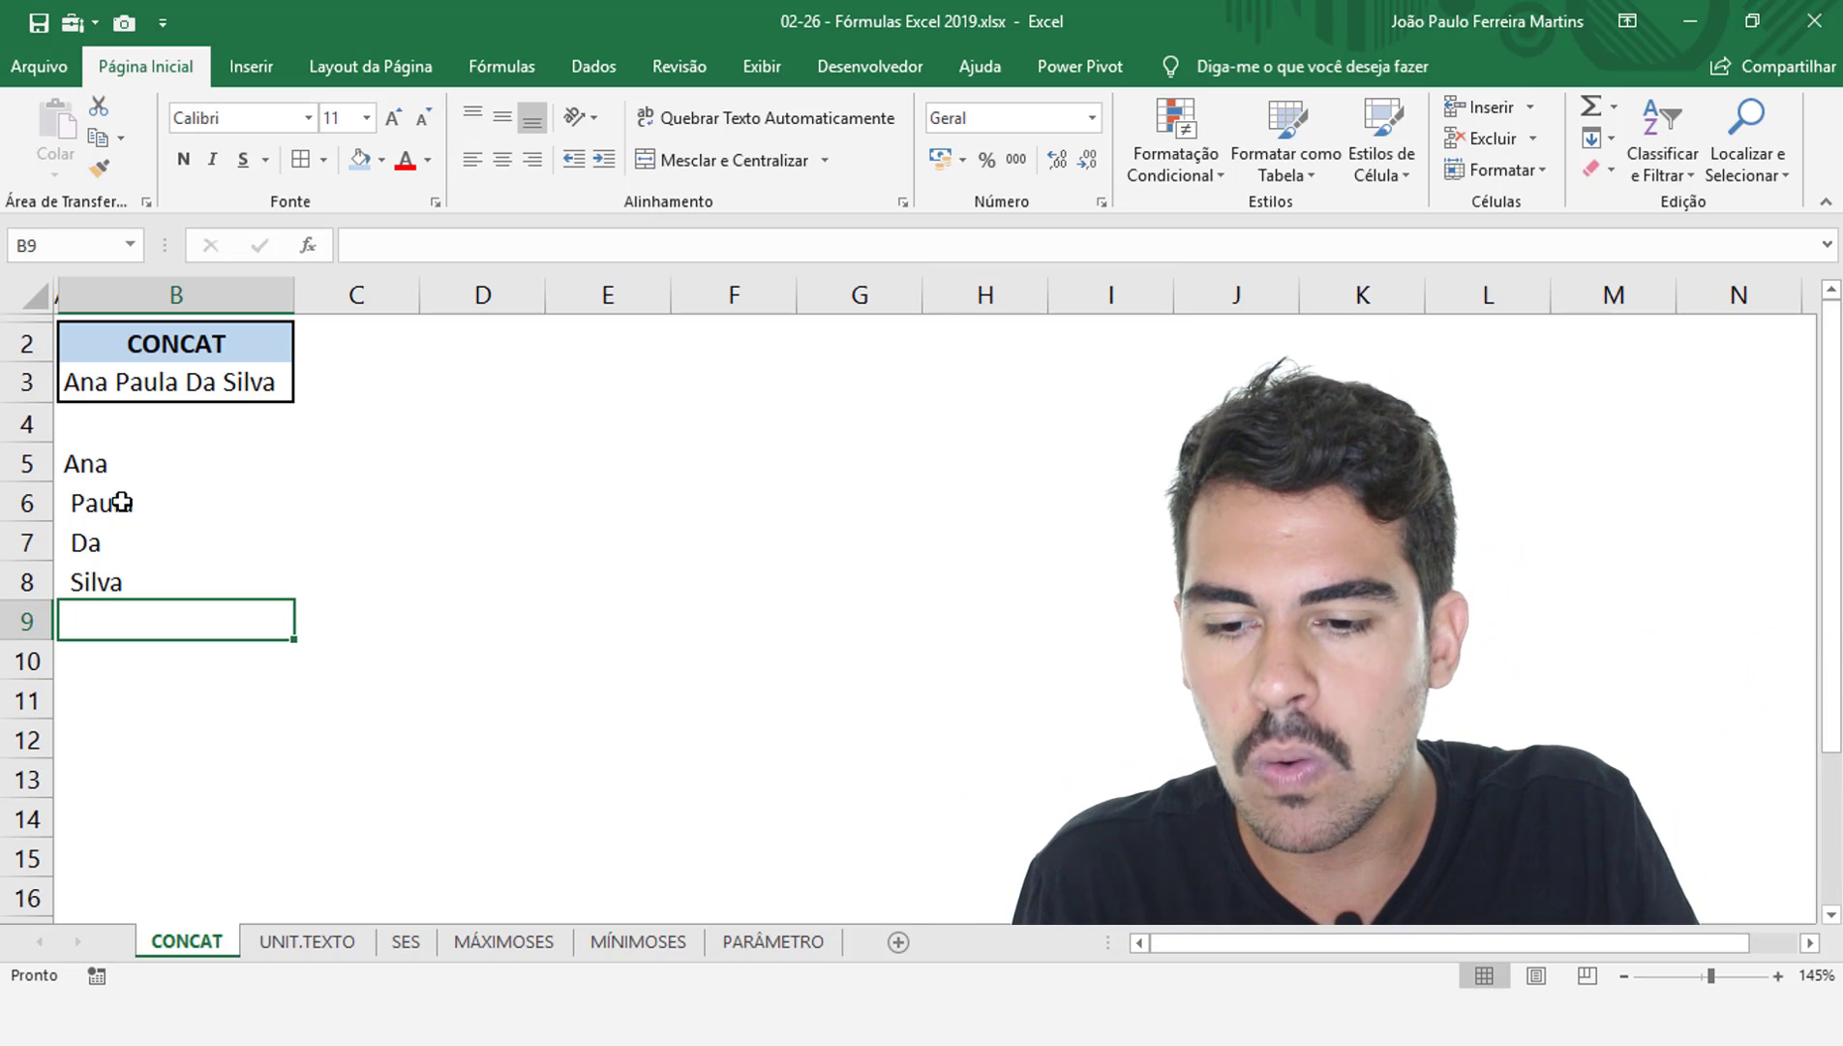
{"action": "left_click_drag", "start_coordinate": [137, 471], "coordinate": [136, 575]}
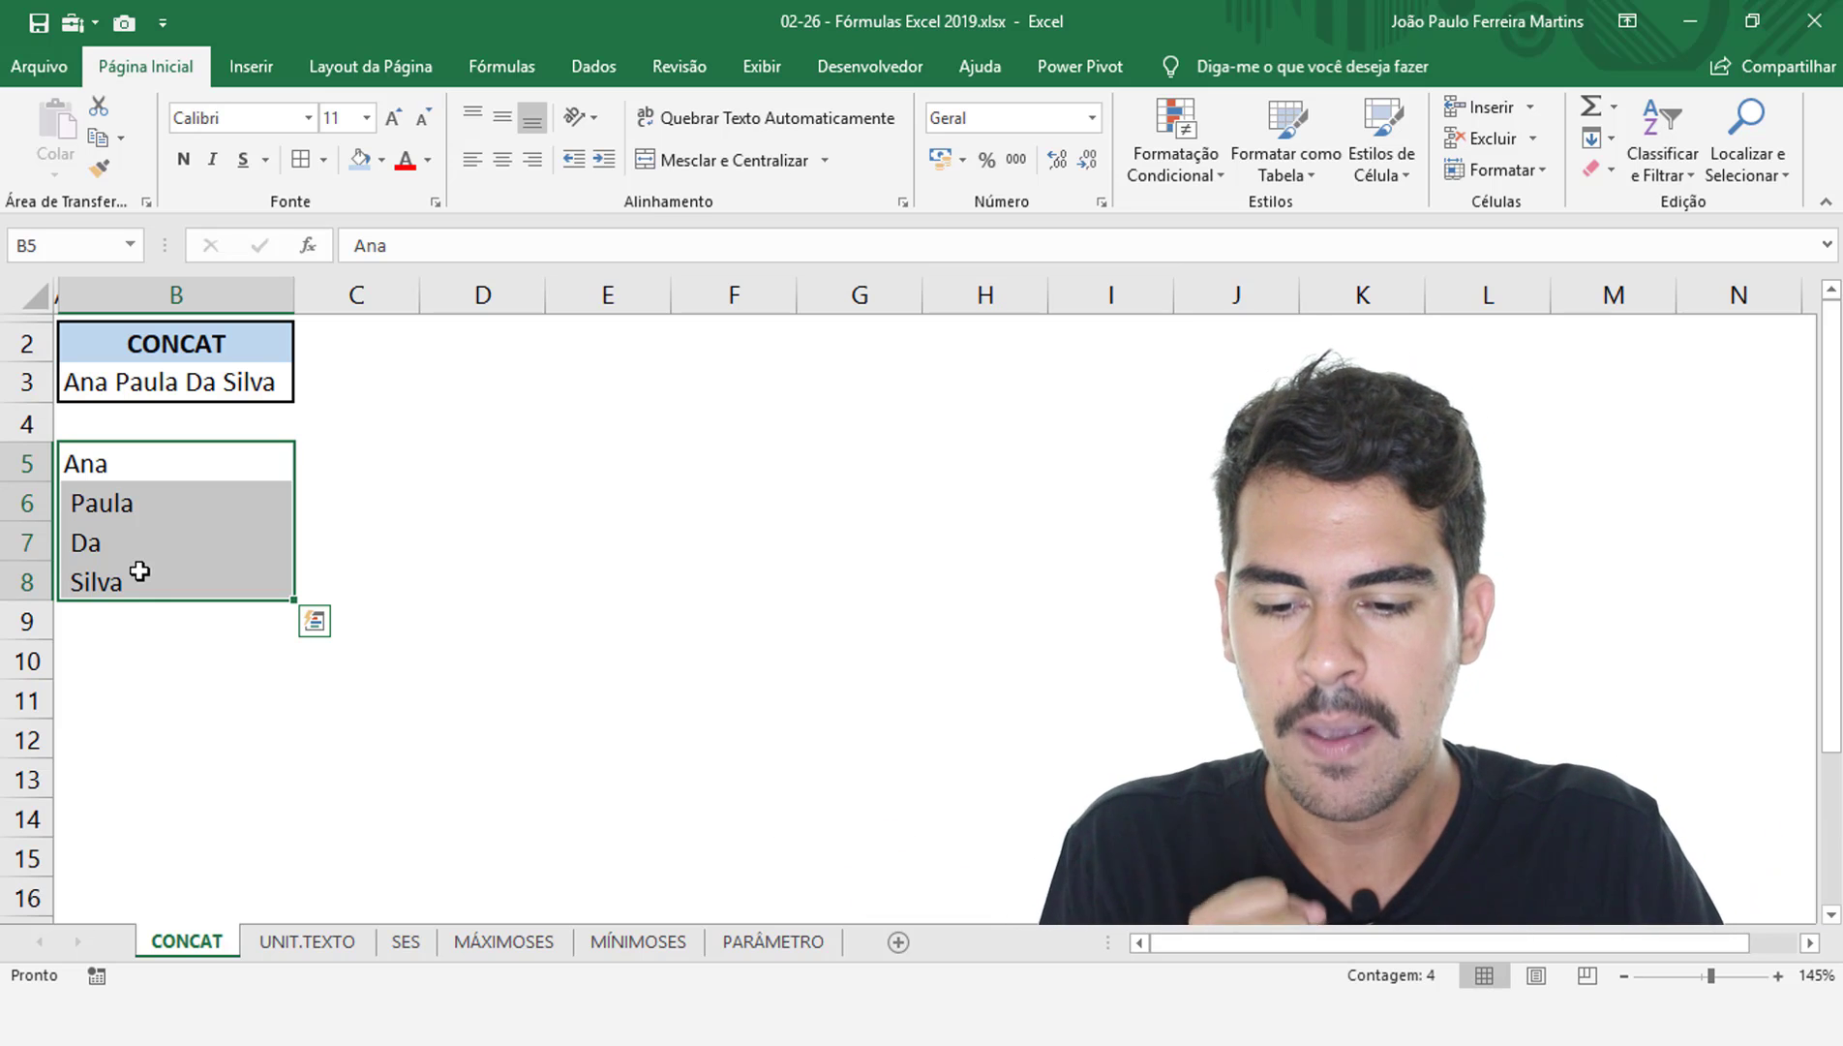
{"action": "left_click", "coordinate": [307, 941]}
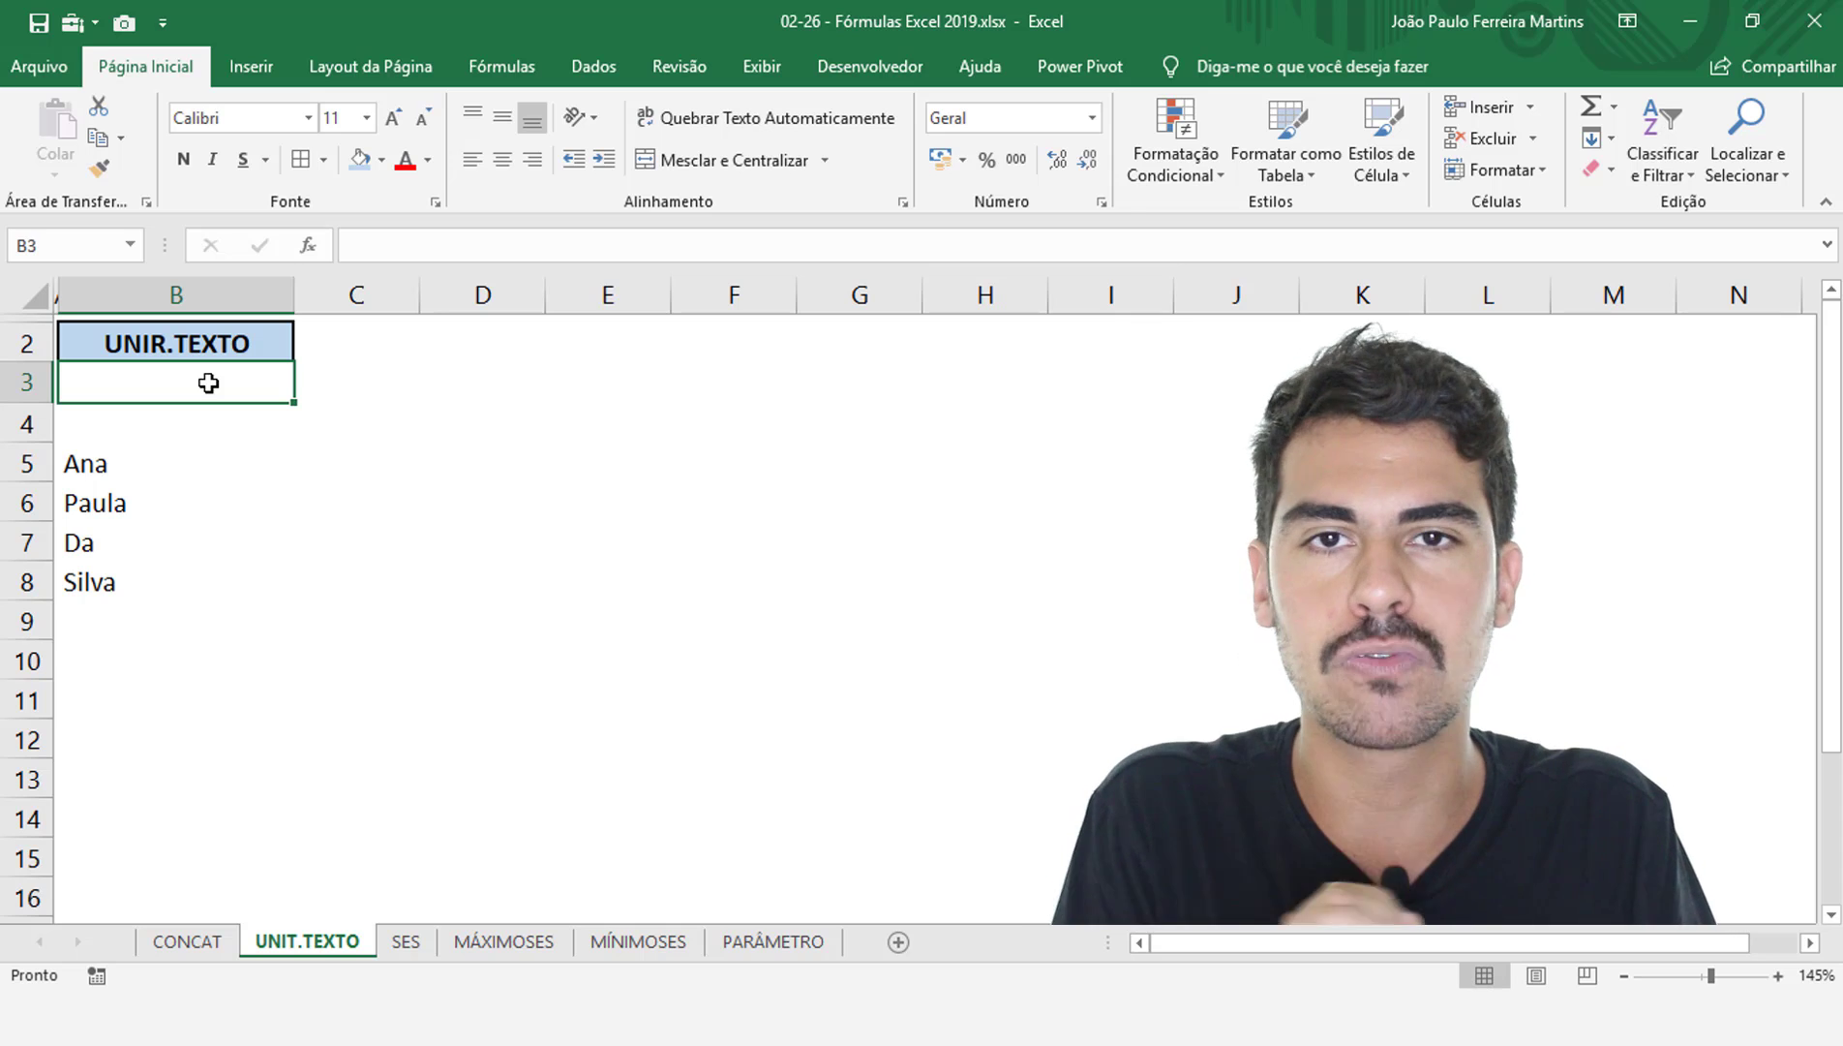
In B3 start typing =UNIRTEXTO(" "; with a single space as the delimiter
{"action": "type", "text": "=UNI"}
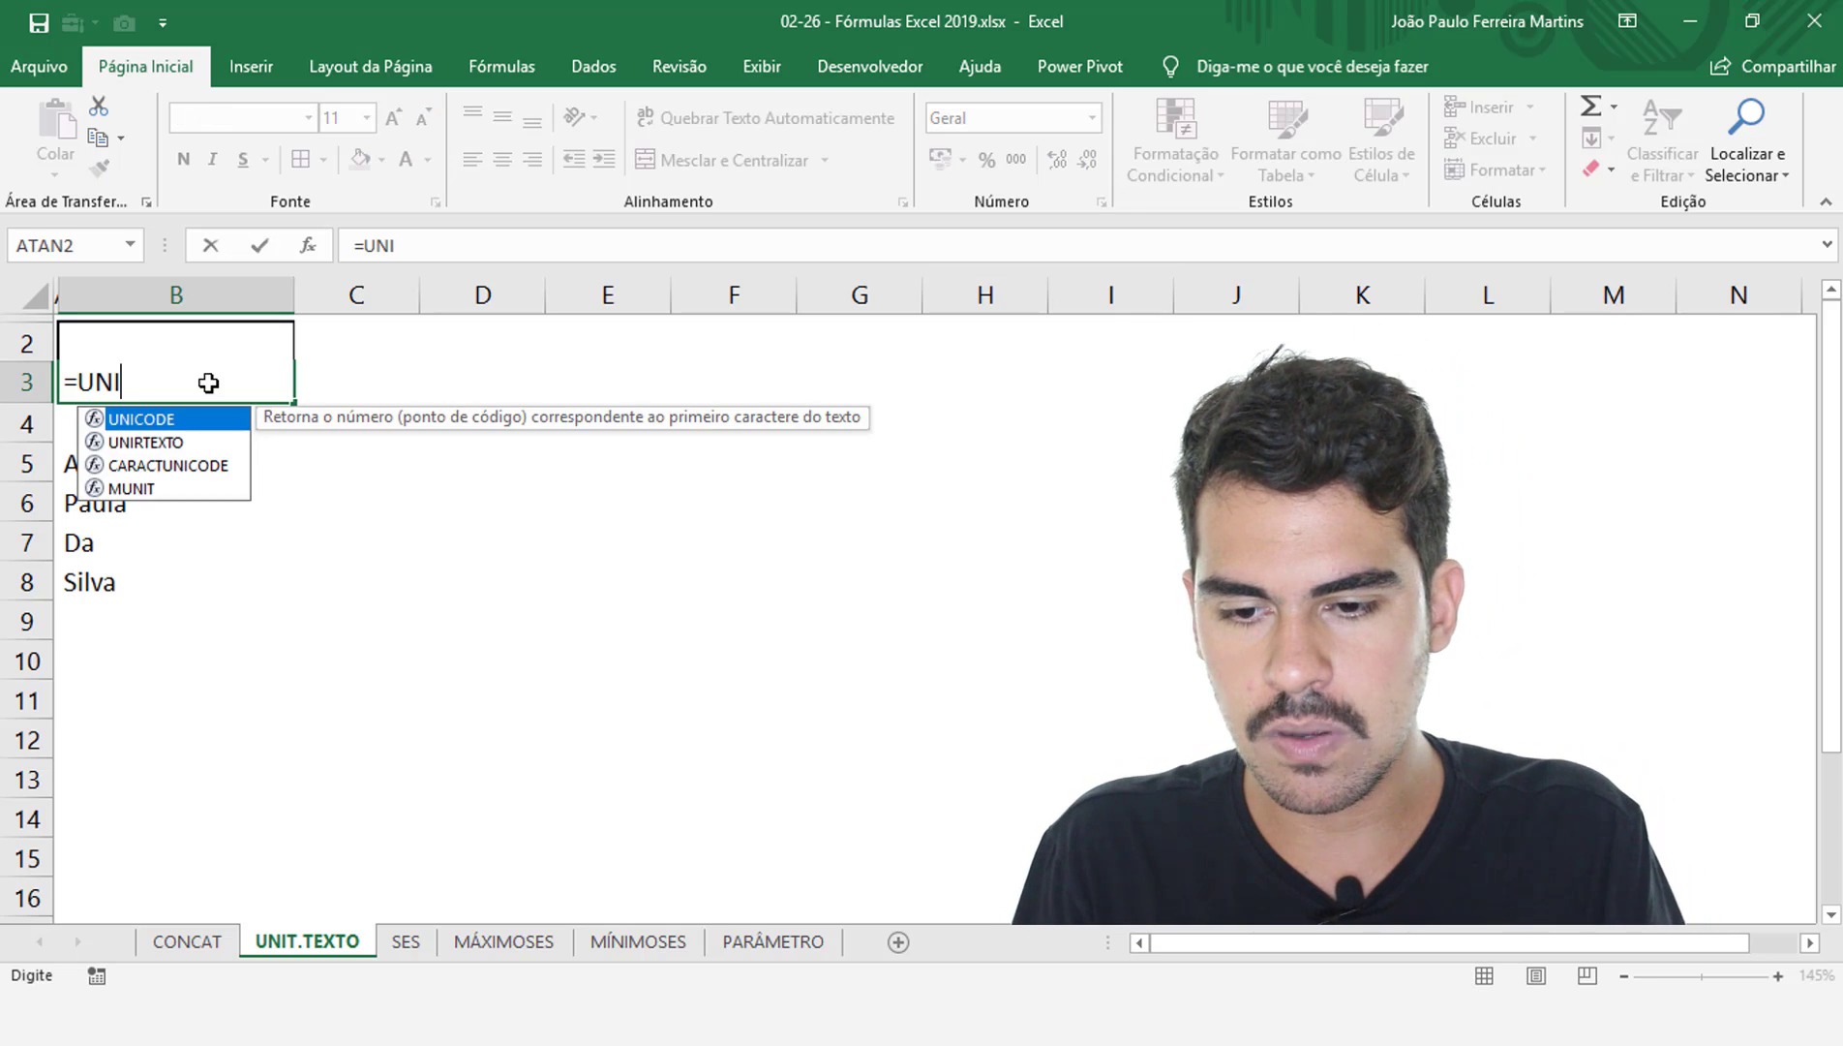
{"action": "type", "text": "R"}
{"action": "key", "text": "Tab"}
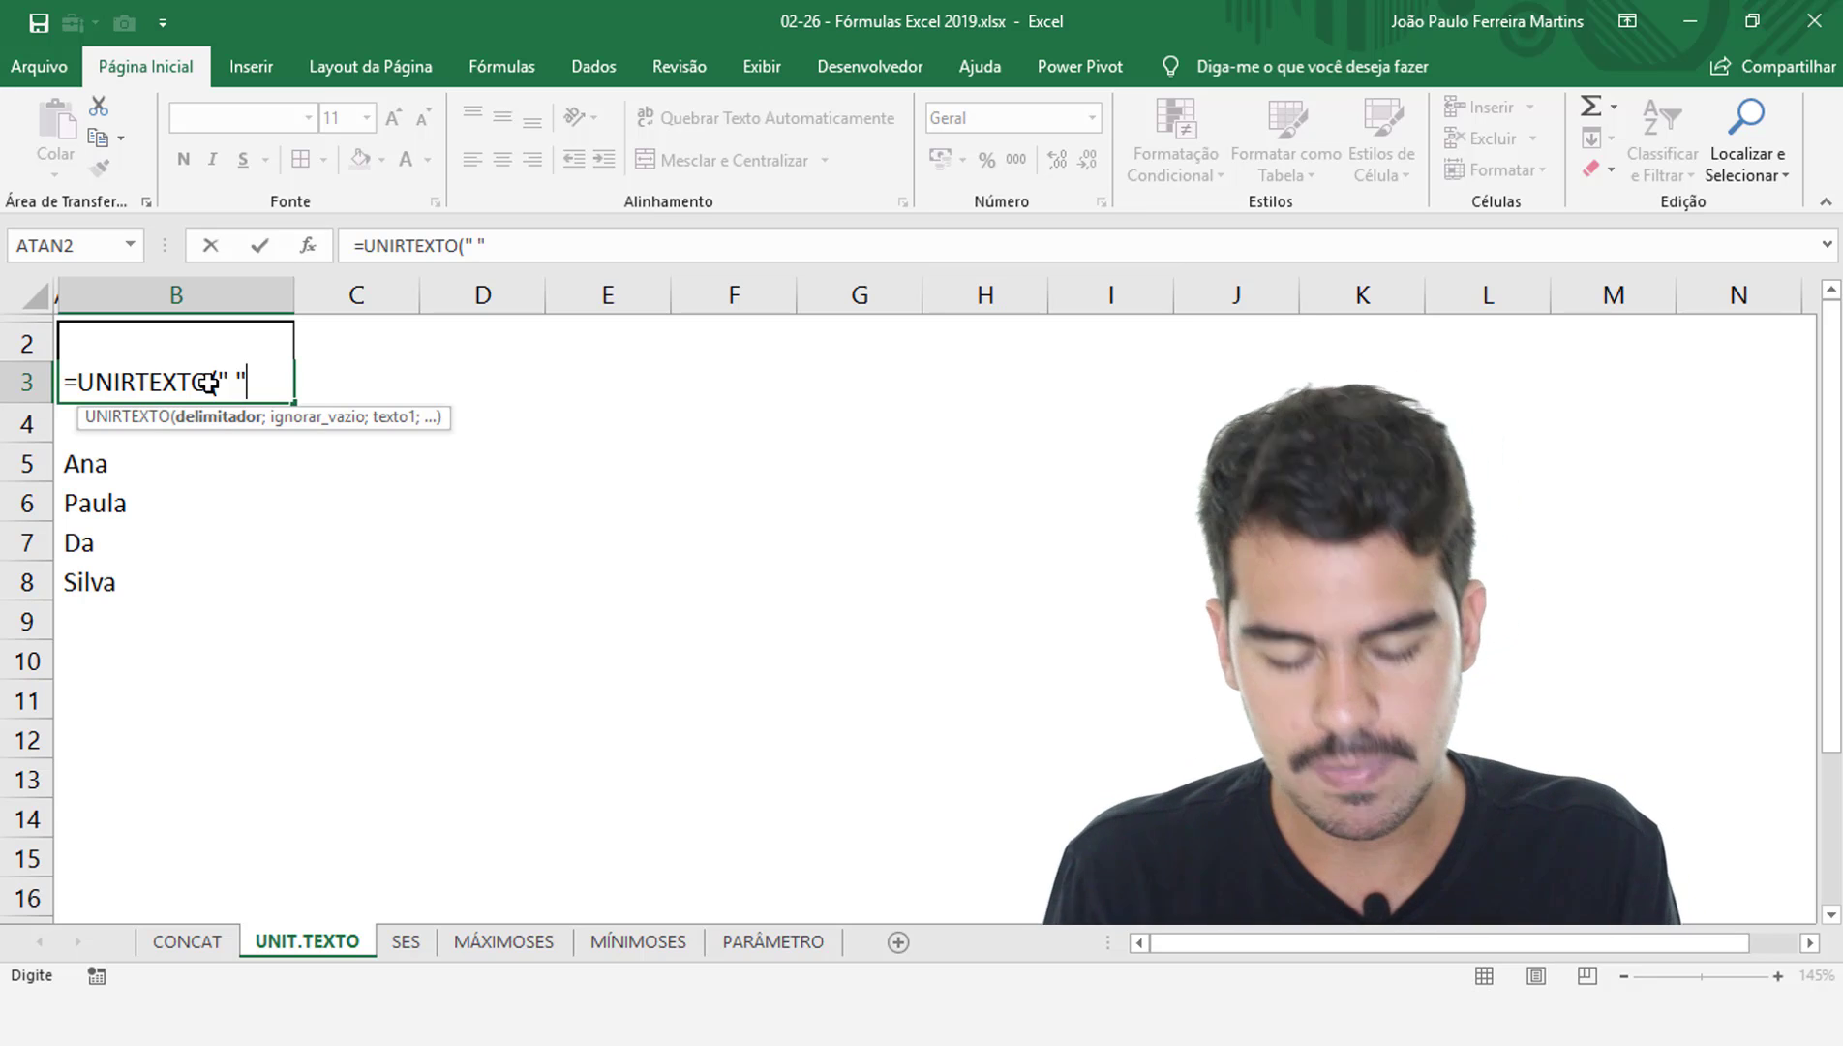
{"action": "type", "text": ";"}
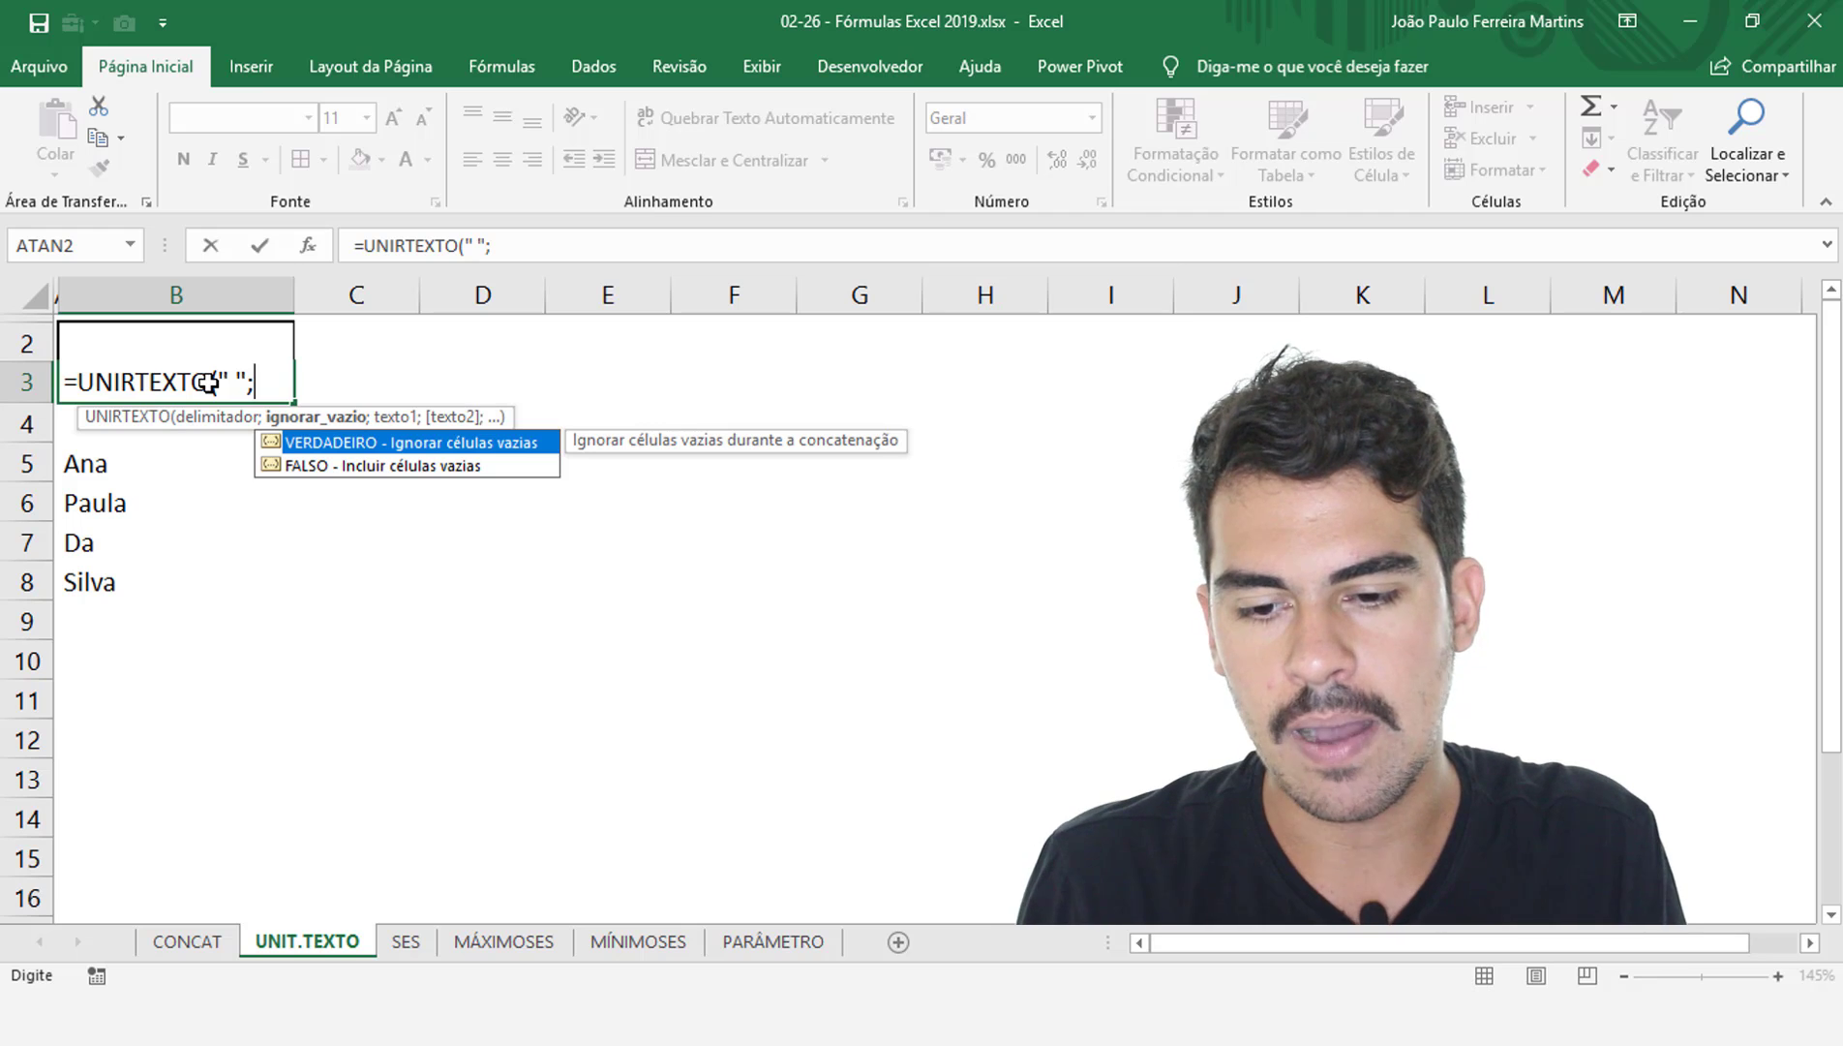
{"action": "key", "text": "Down"}
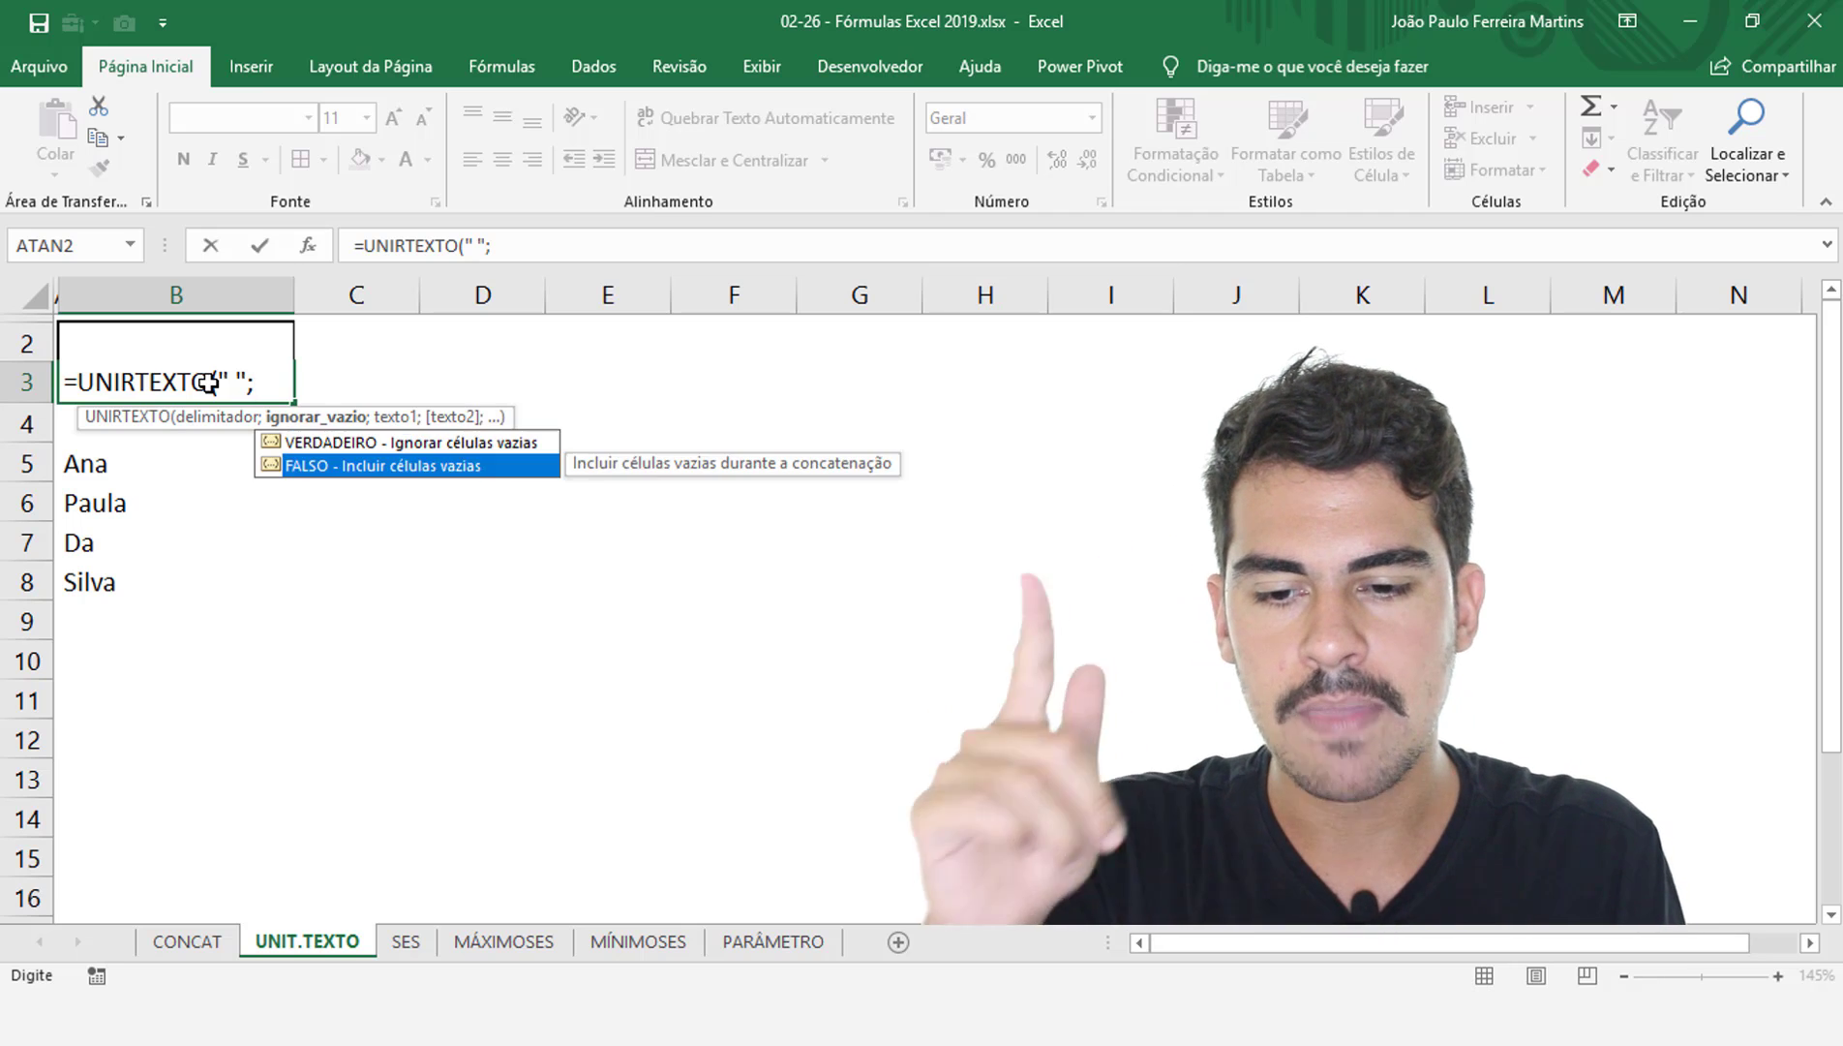
{"action": "key", "text": "Up"}
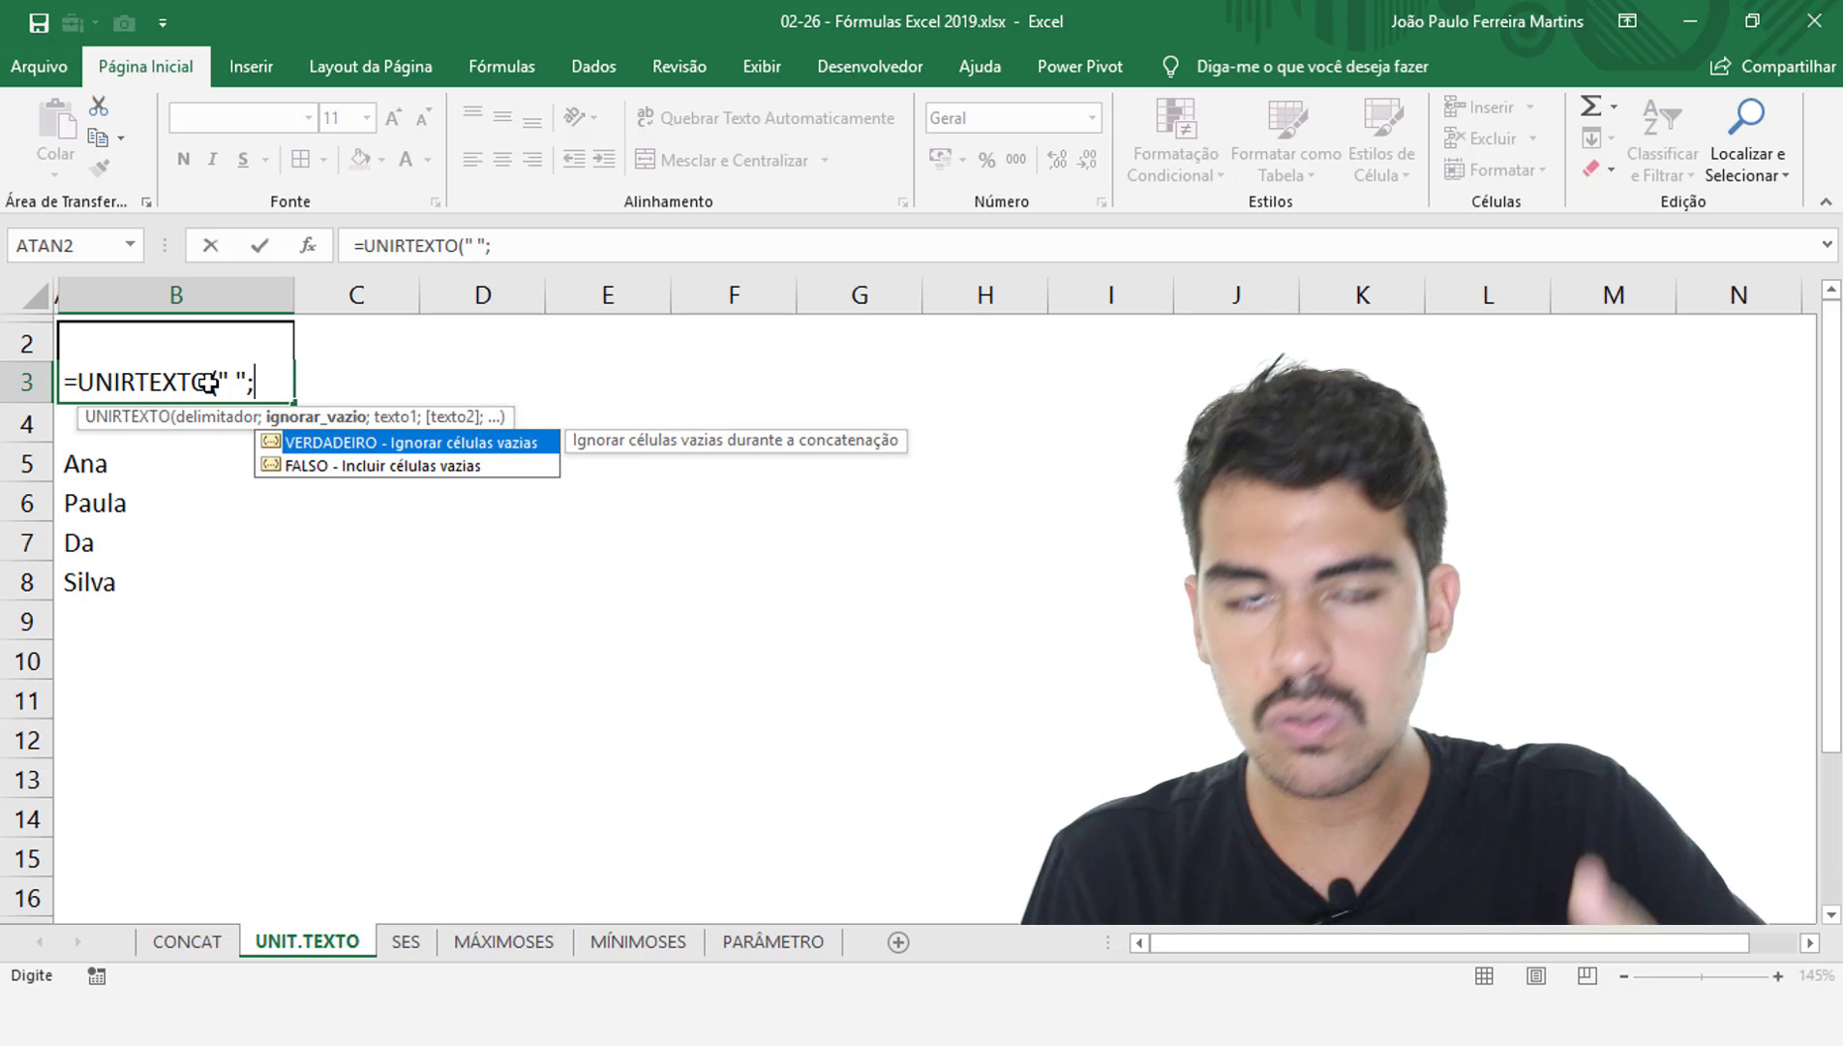
{"action": "key", "text": "Tab"}
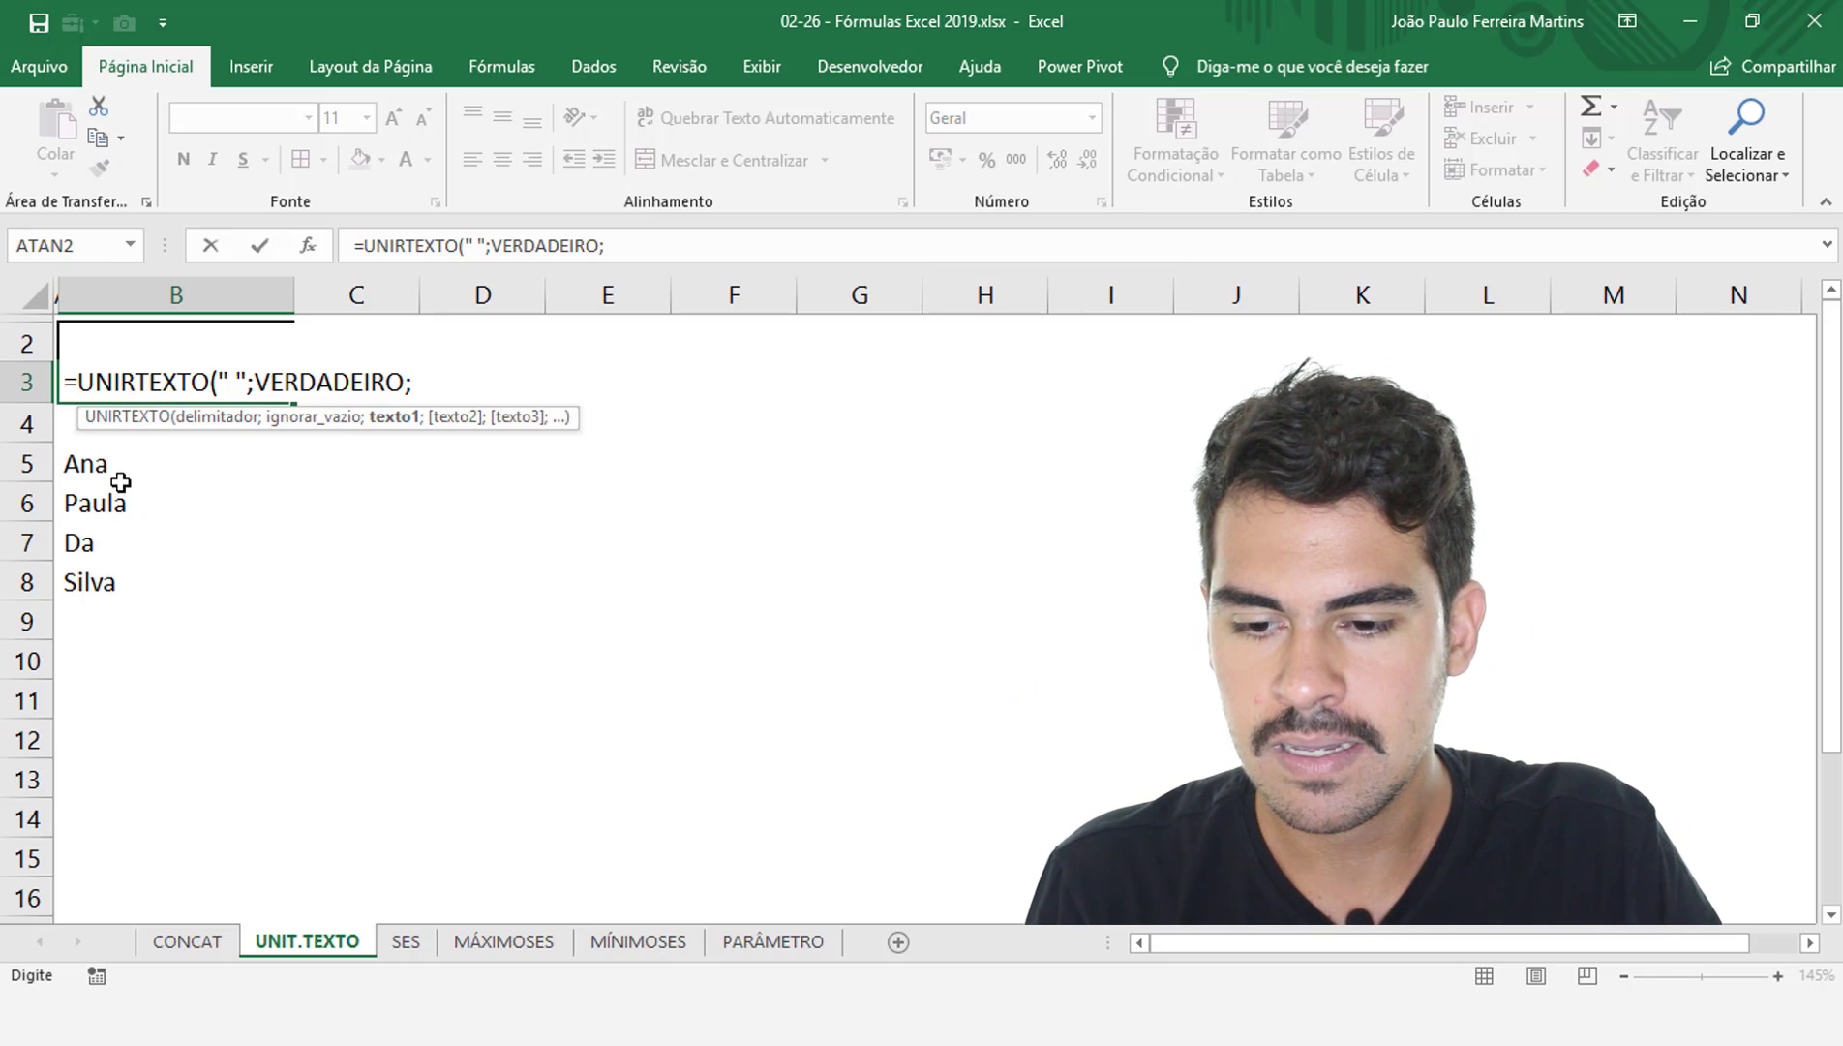
{"action": "left_click_drag", "start_coordinate": [120, 482], "coordinate": [118, 588]}
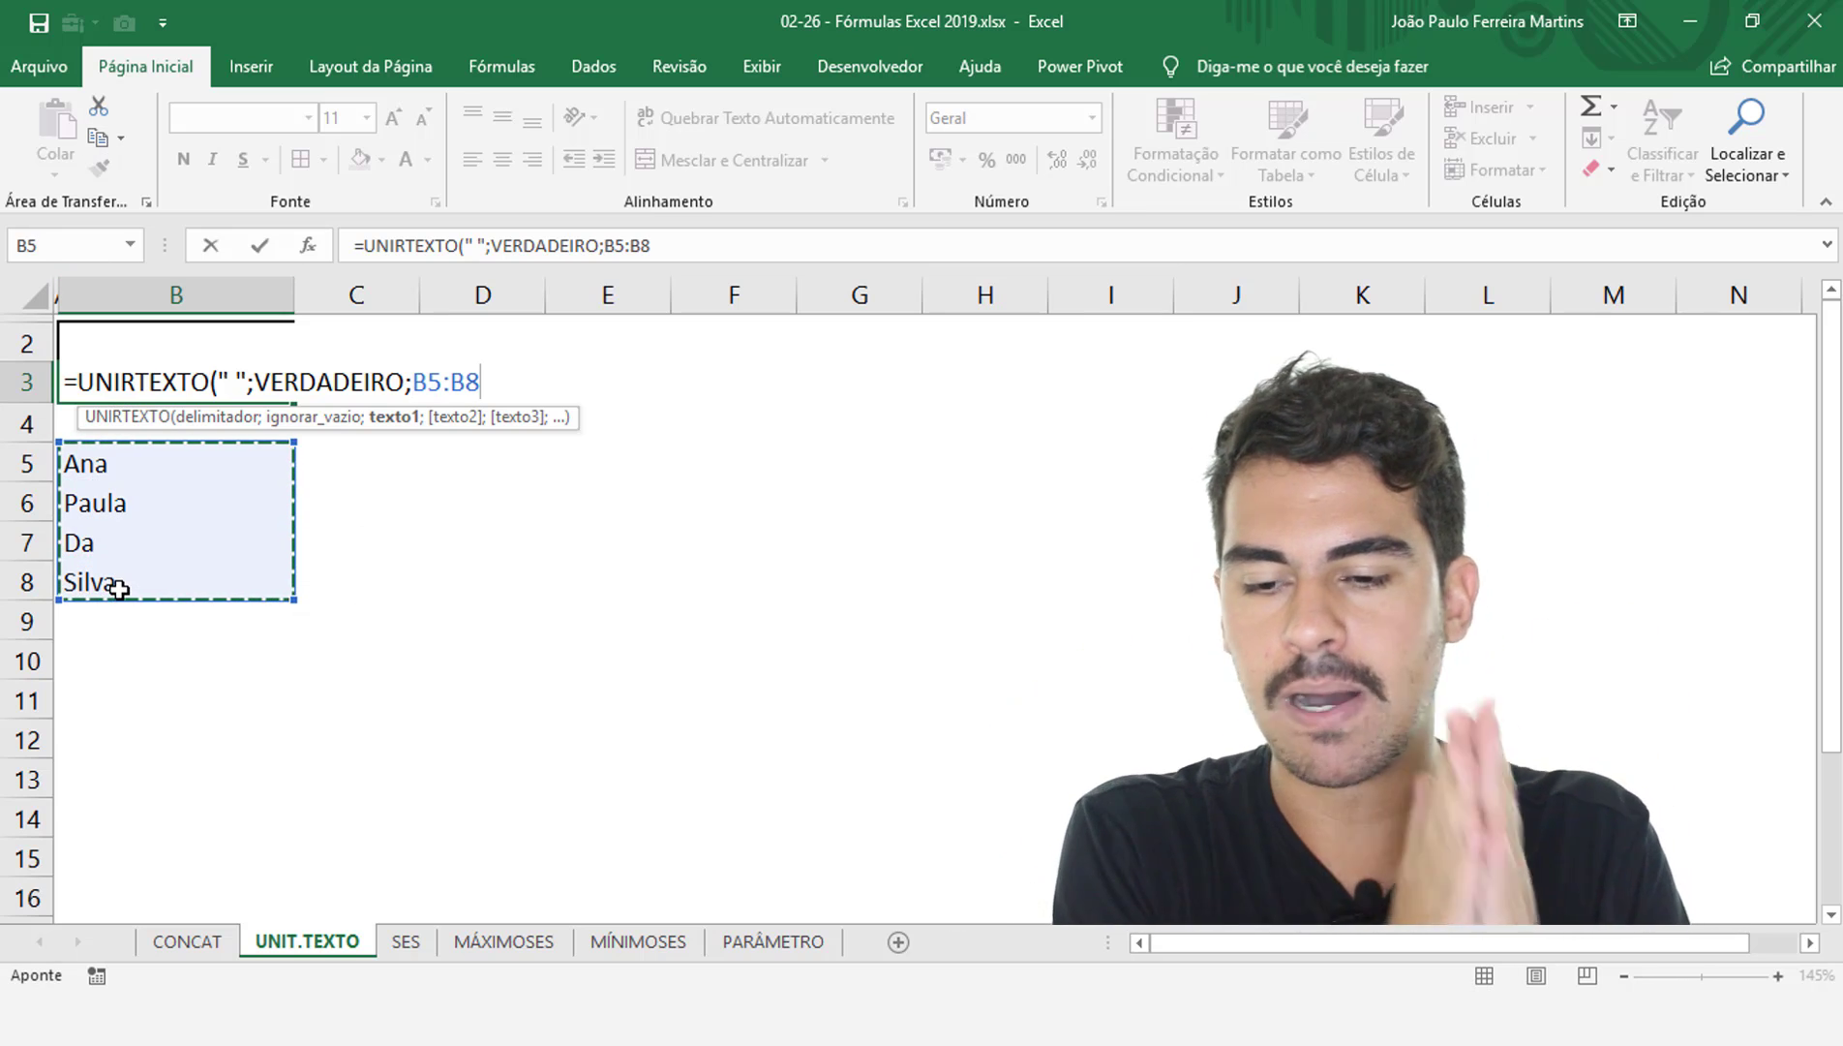
{"action": "key", "text": "Return"}
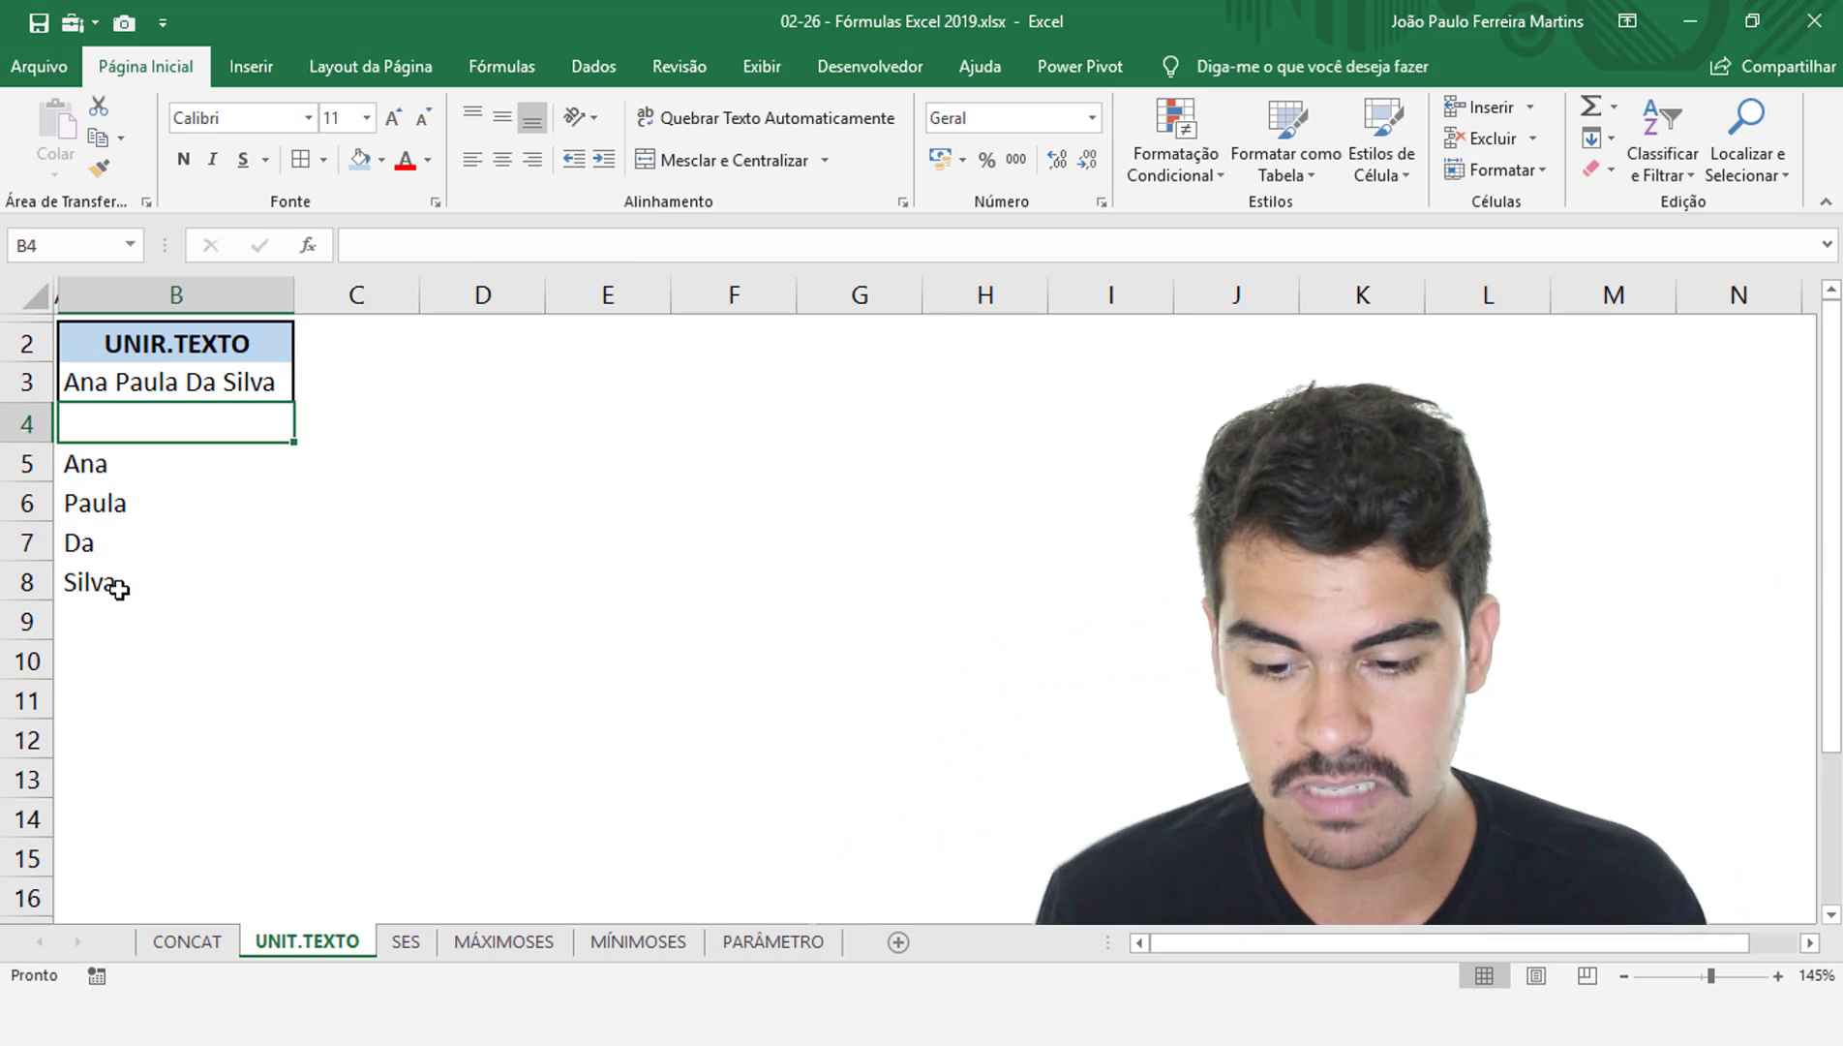
{"action": "left_click", "coordinate": [208, 389]}
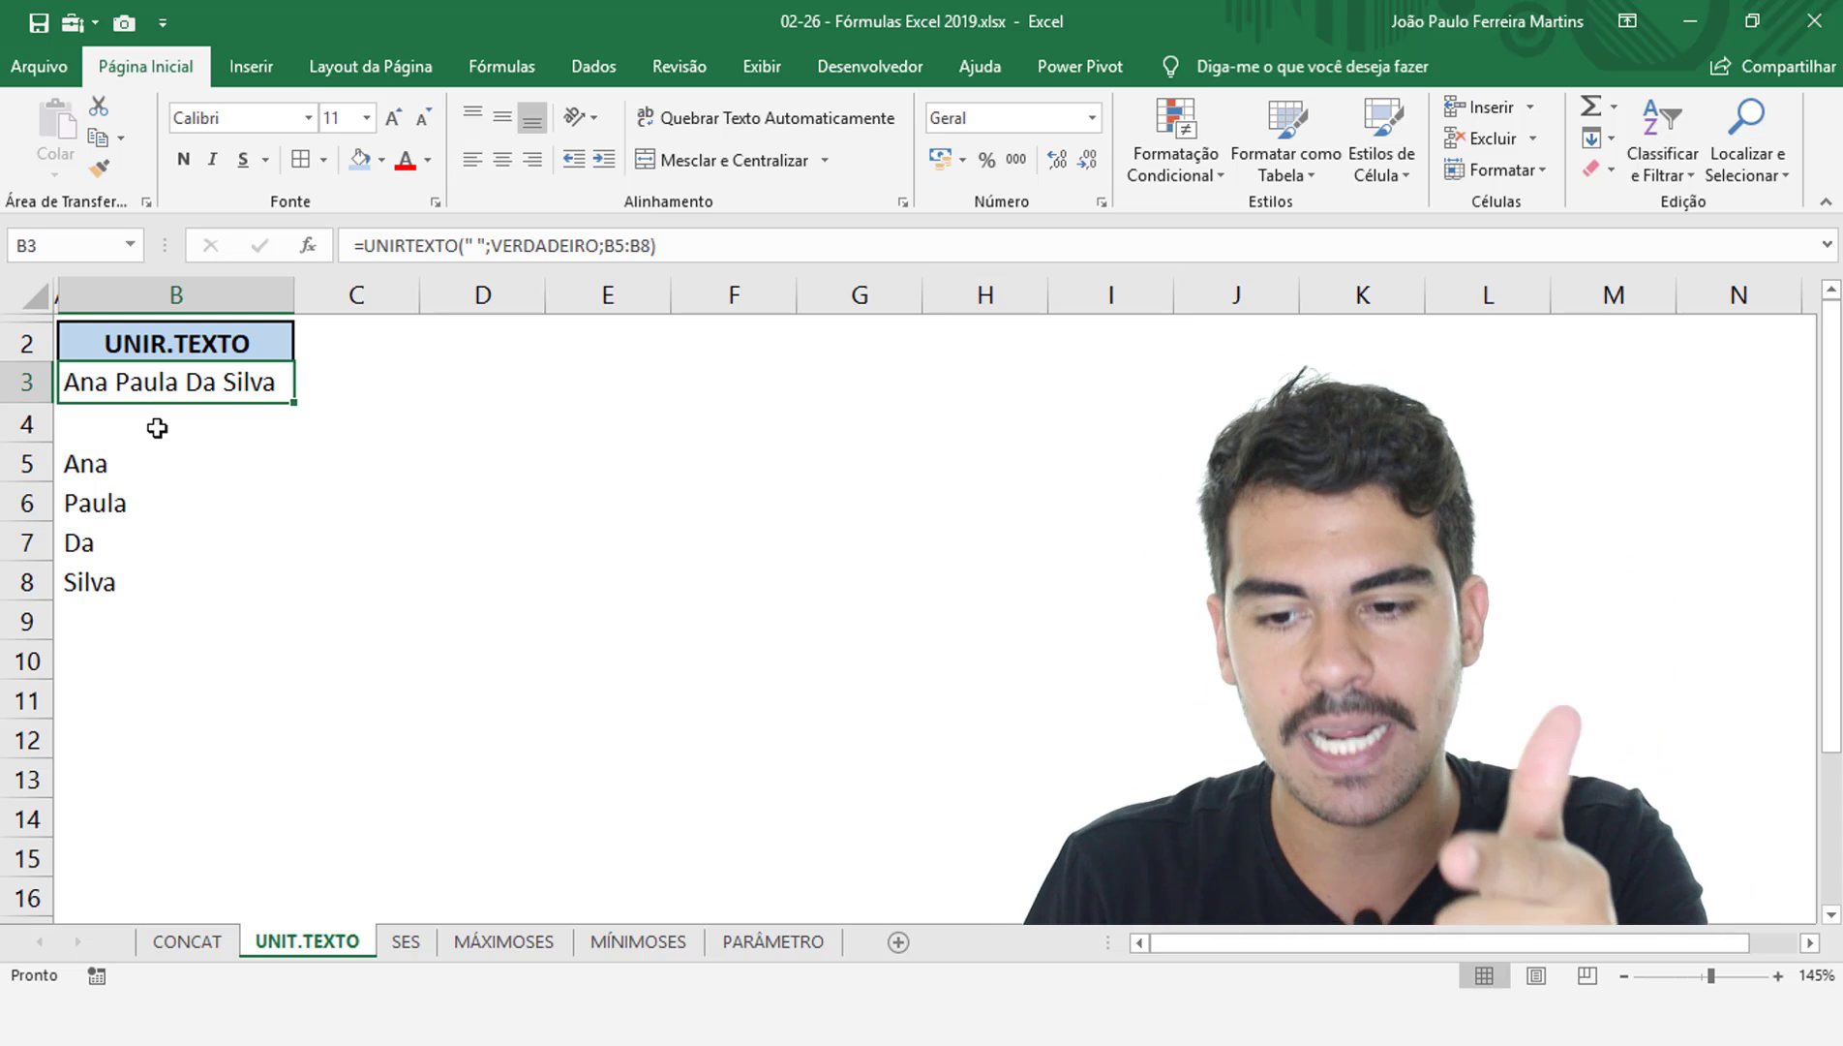
{"action": "key", "text": "F2"}
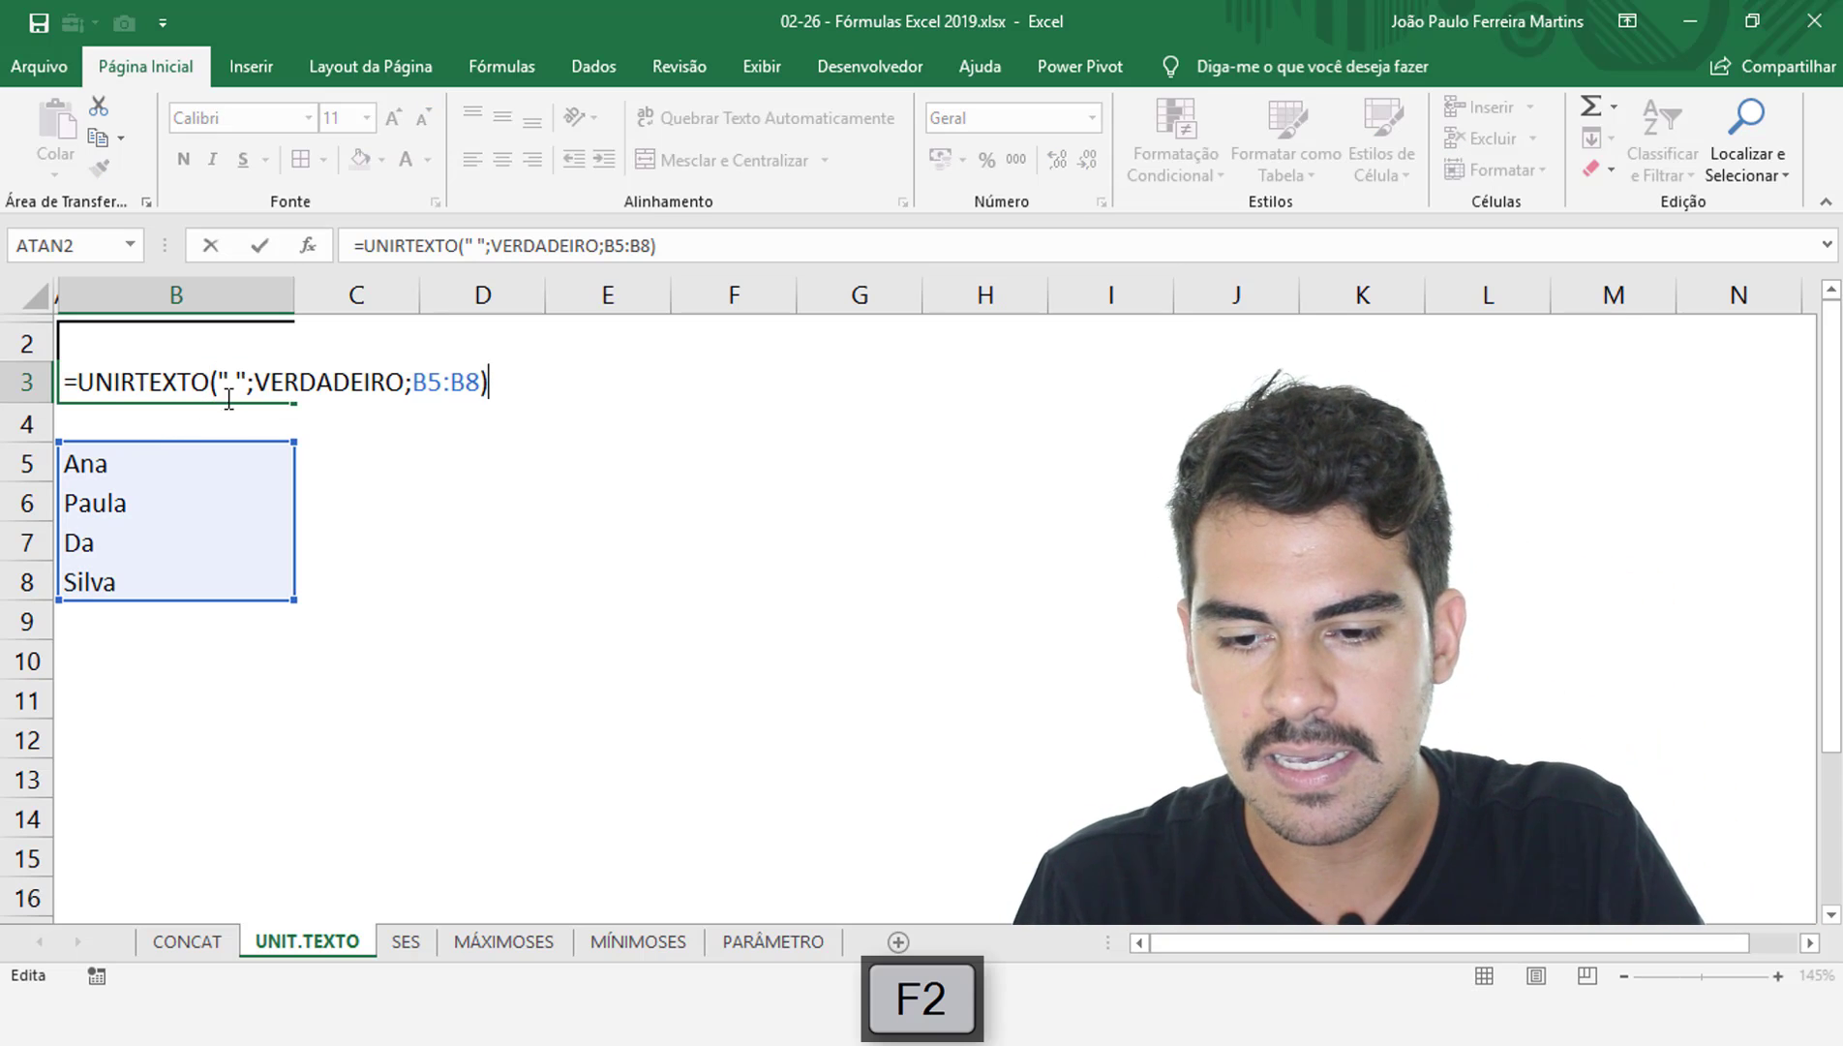
{"action": "left_click", "coordinate": [231, 385]}
{"action": "type", "text": "-"}
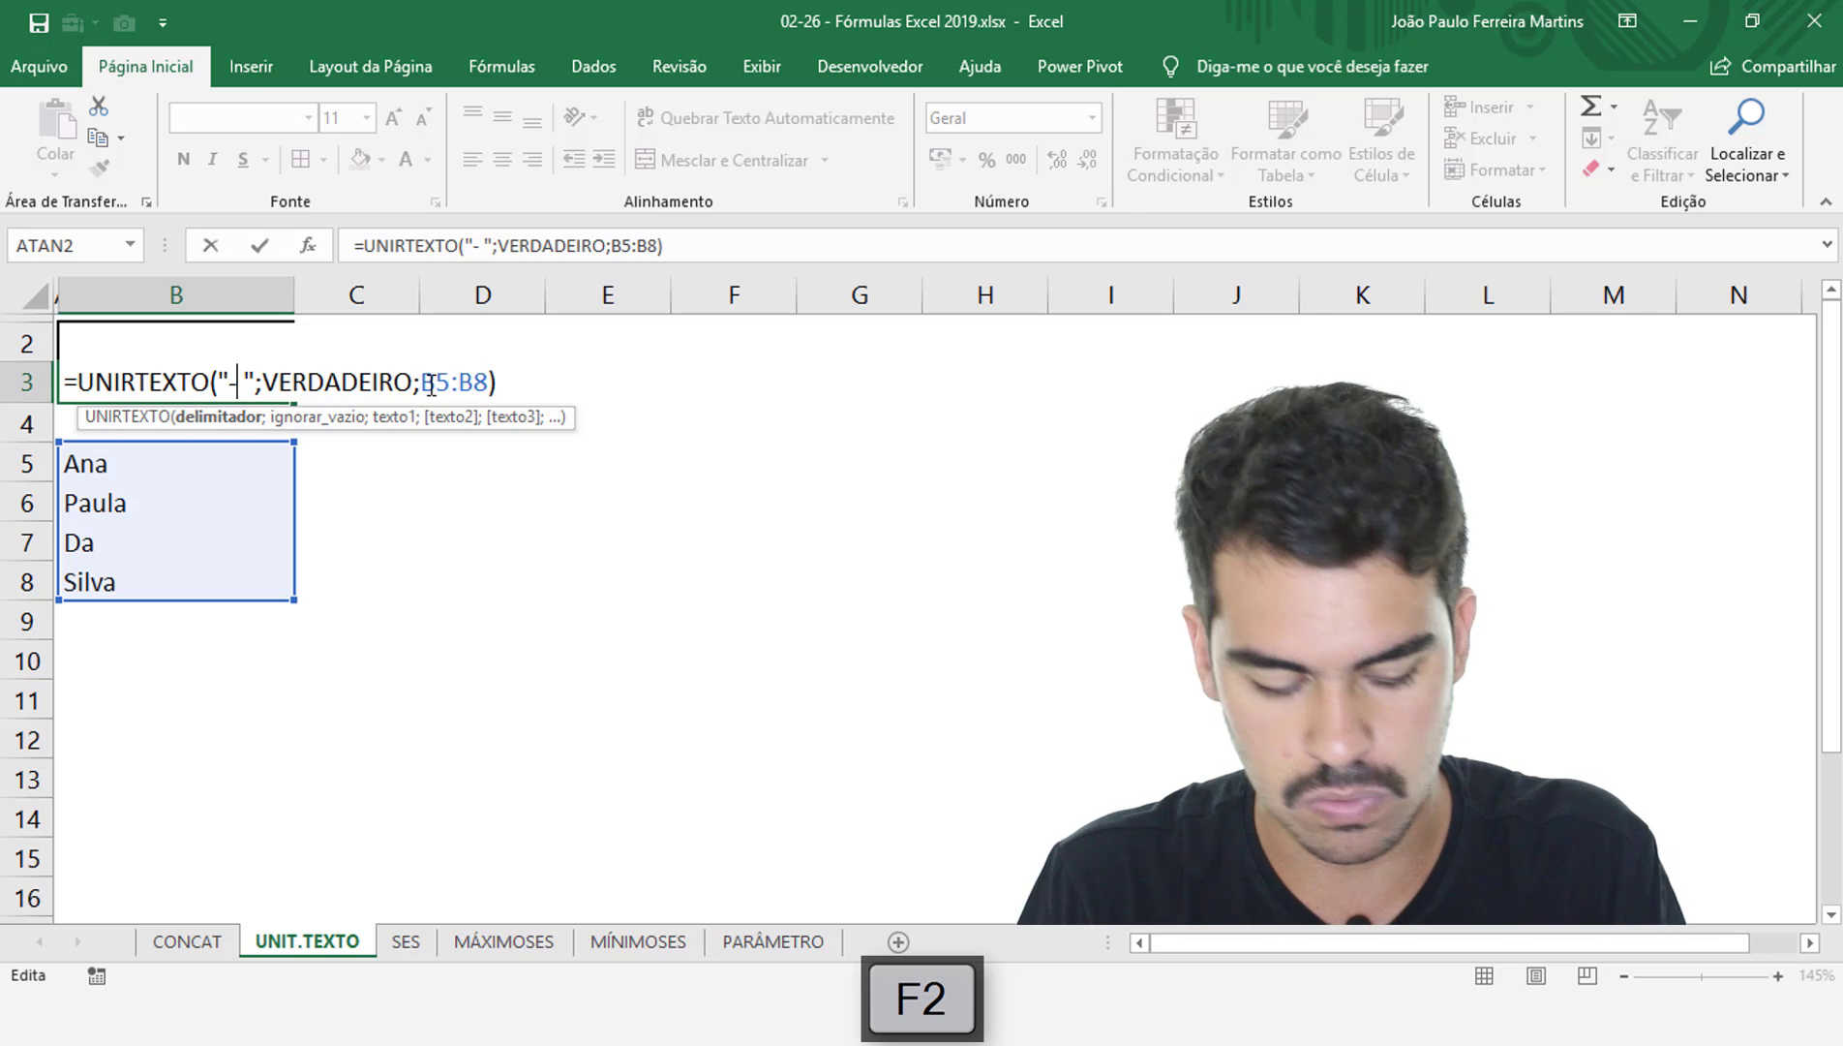
{"action": "key", "text": "Delete"}
{"action": "key", "text": "Return"}
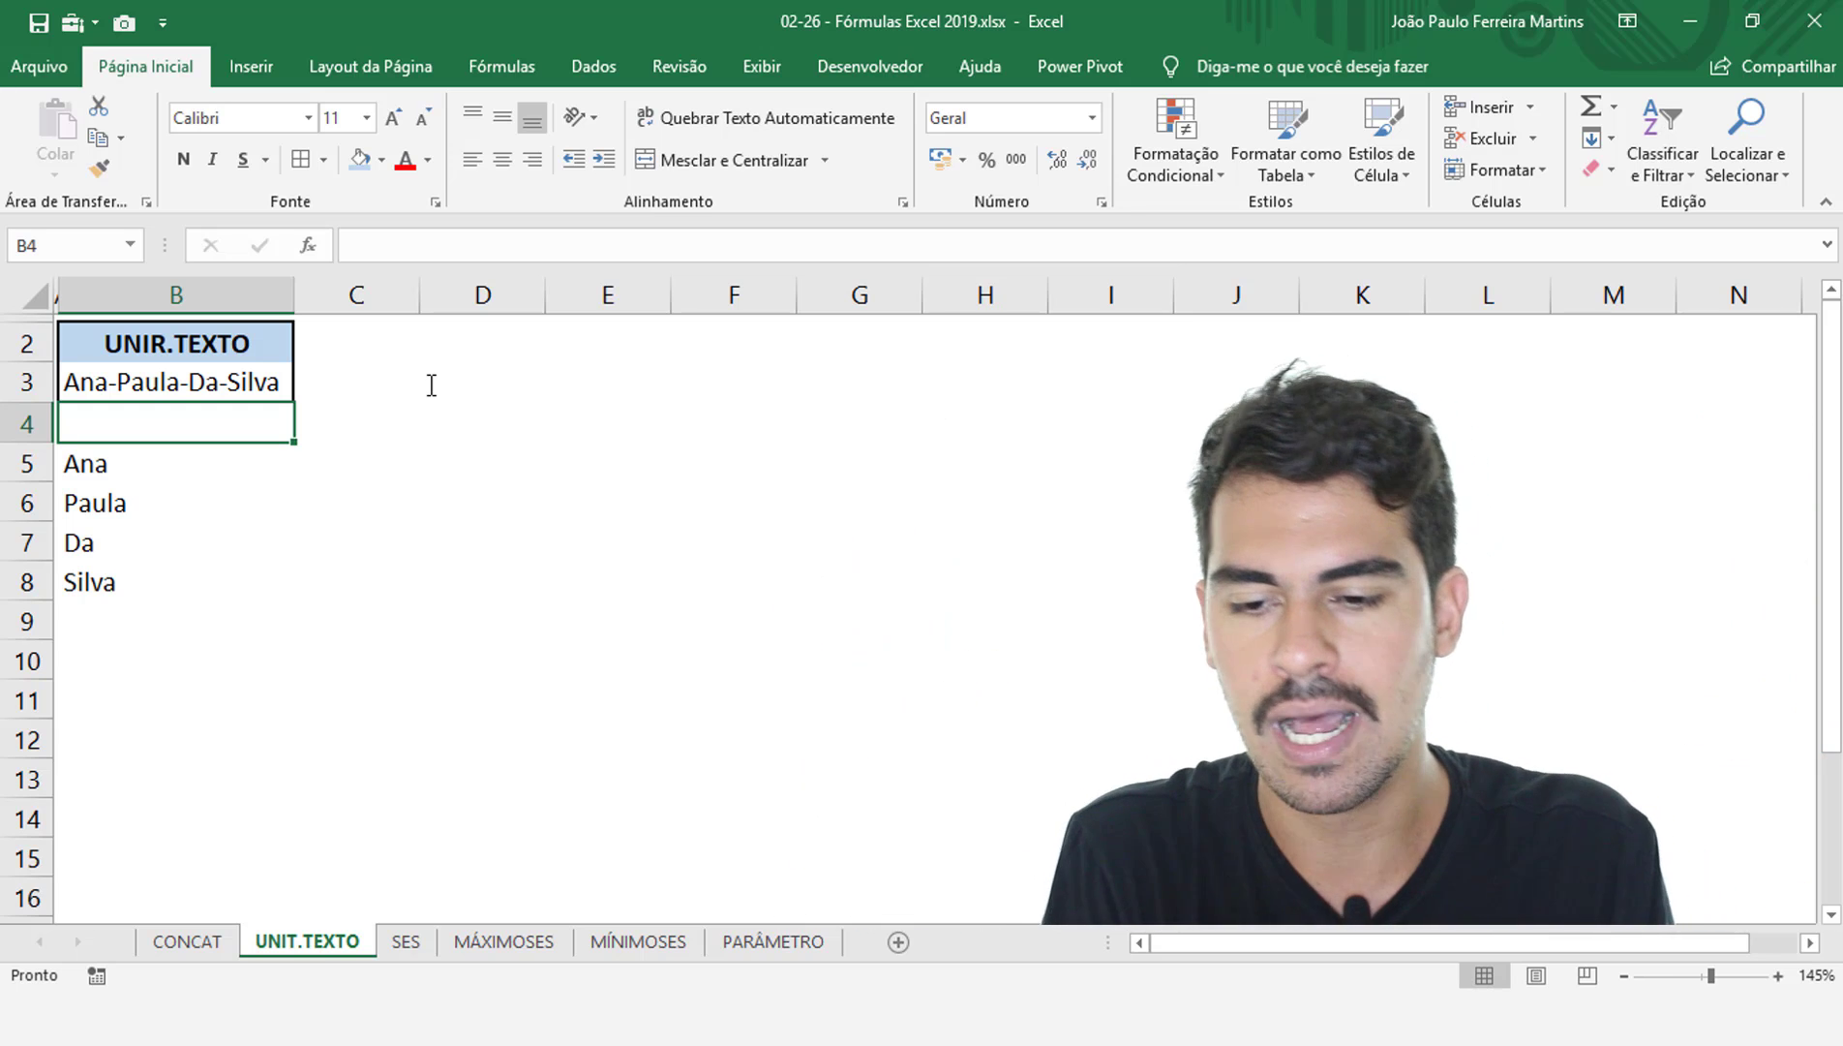
{"action": "key", "text": "Down"}
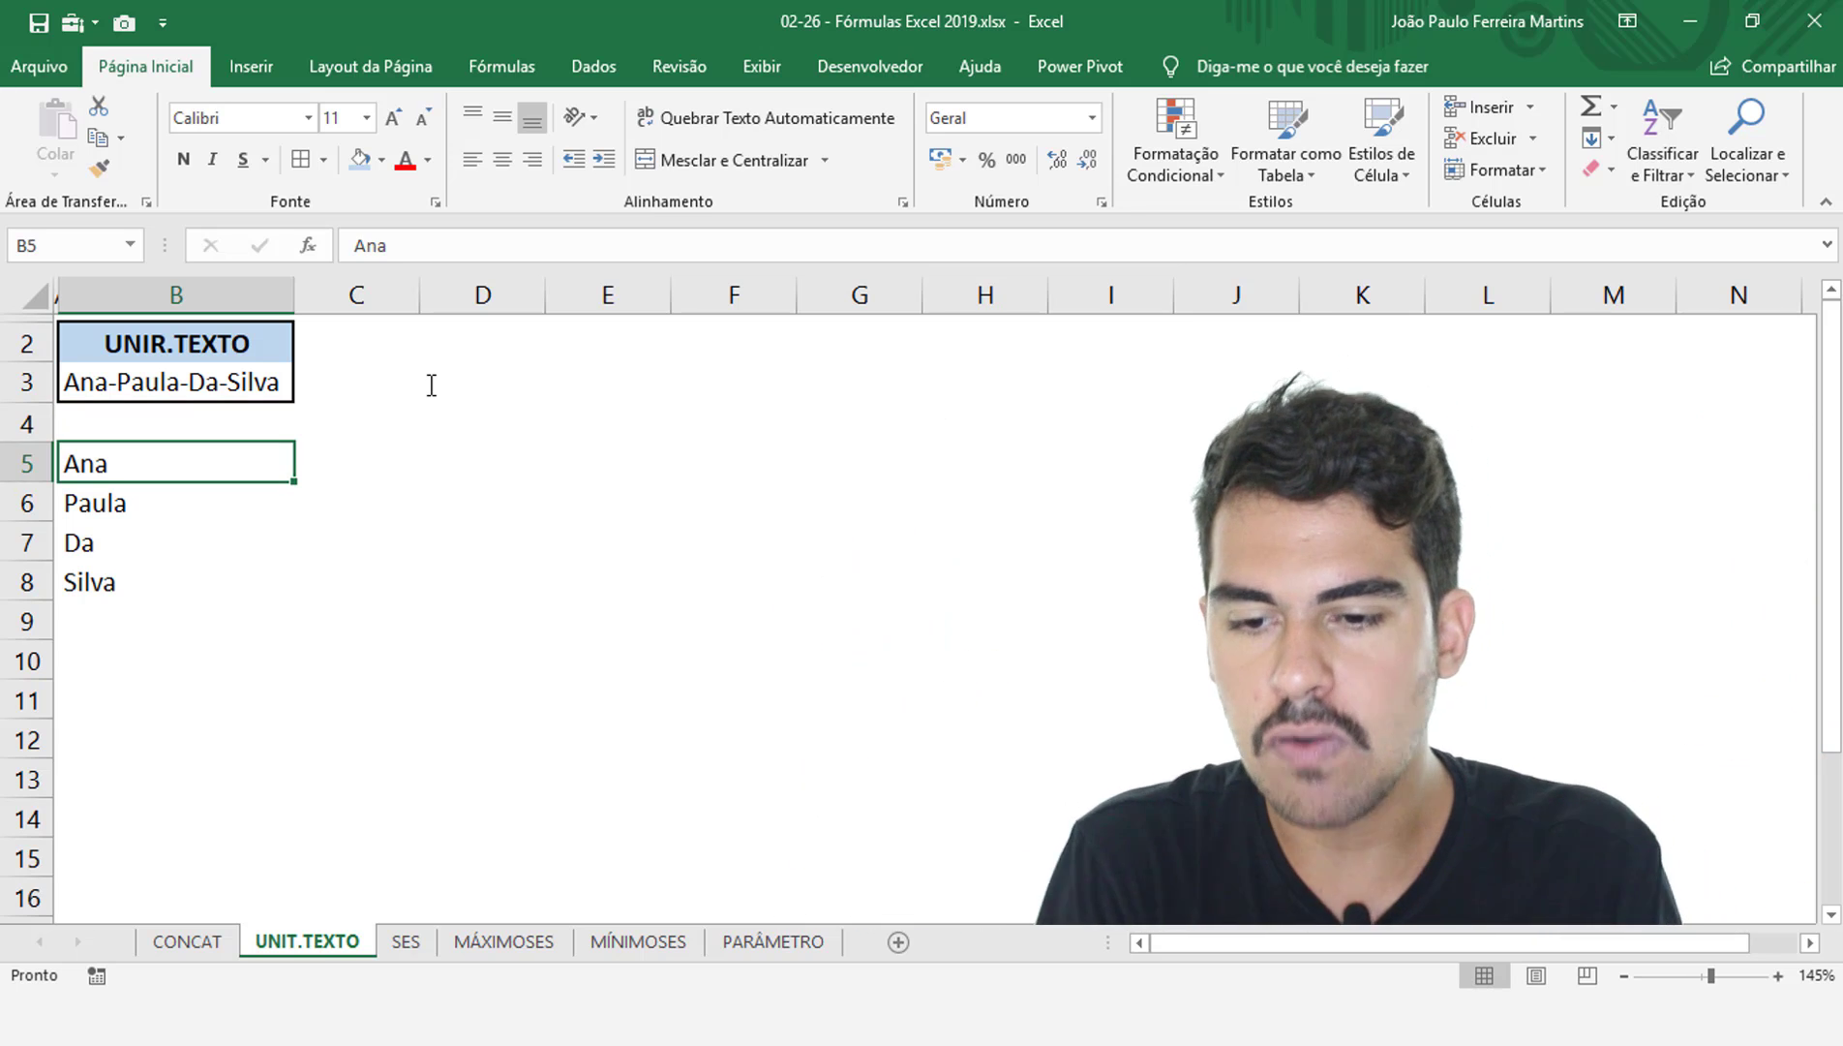
Insert a blank row 6 between Ana and Paula
{"action": "key", "text": "Down"}
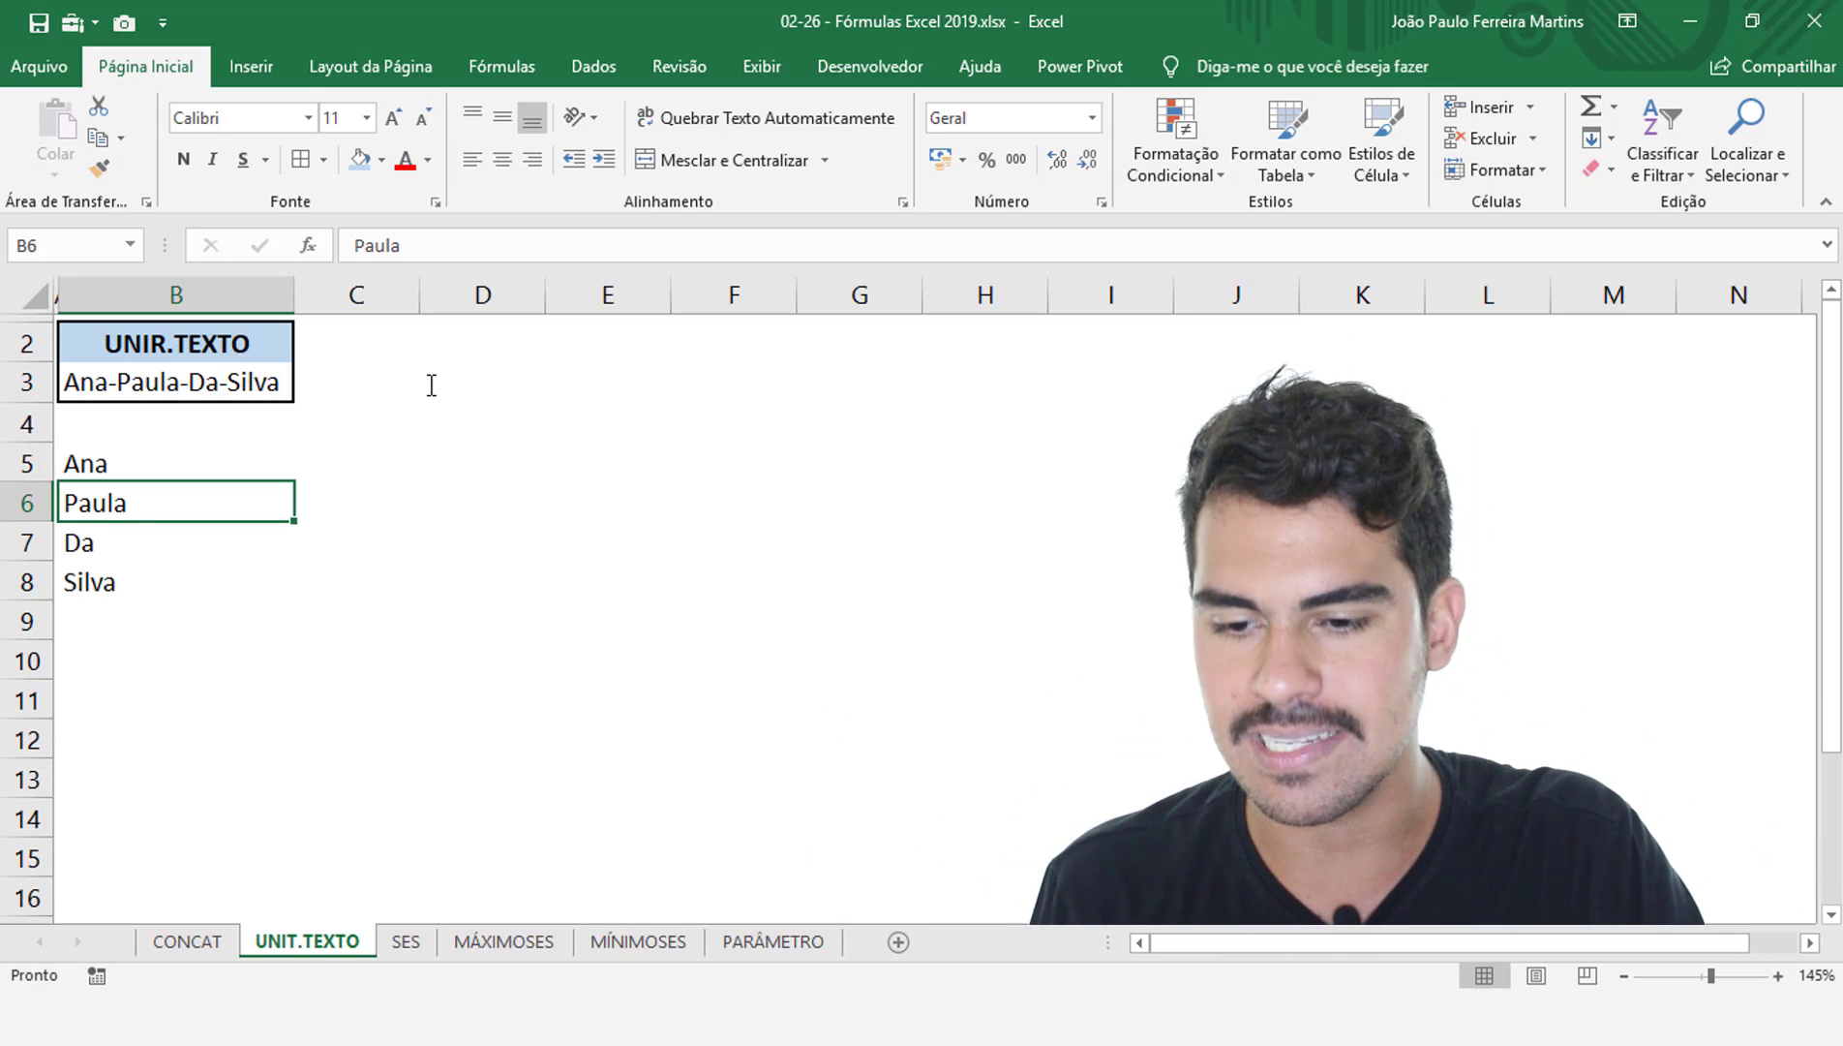
{"action": "right_click", "coordinate": [12, 508]}
{"action": "left_click", "coordinate": [152, 705]}
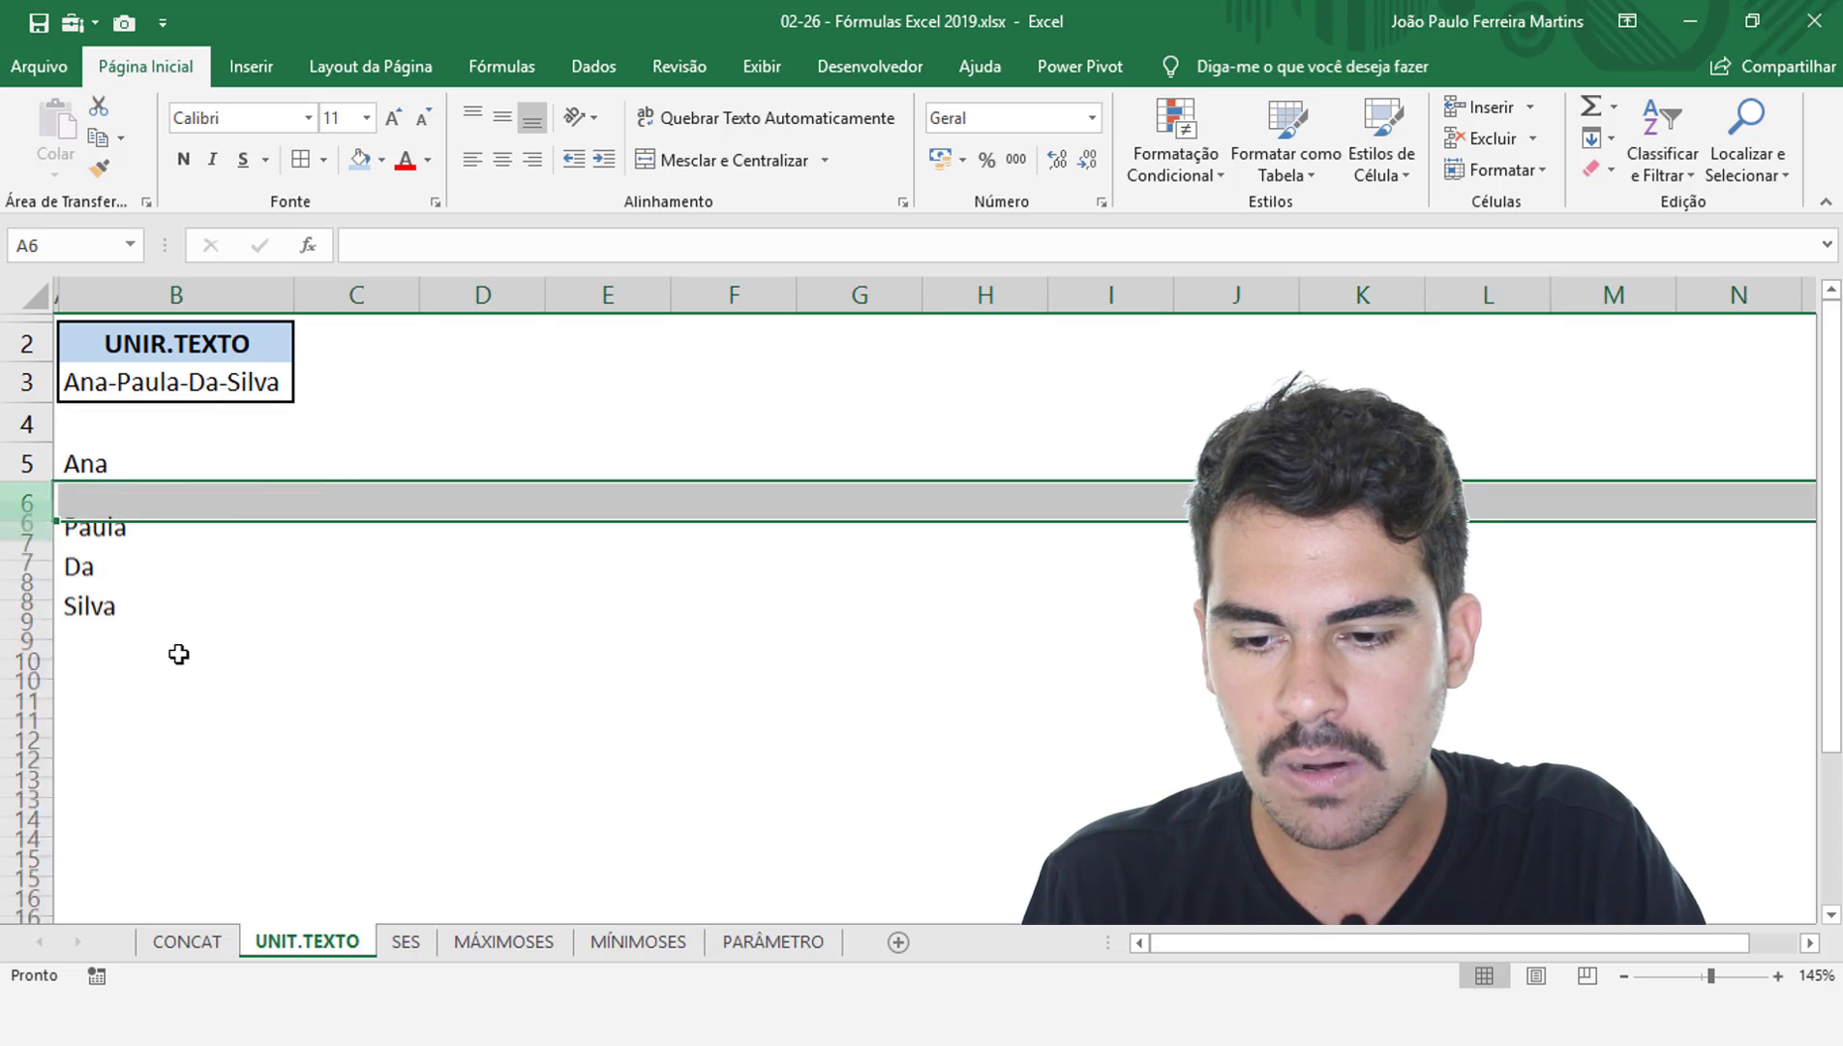
{"action": "left_click", "coordinate": [143, 474]}
{"action": "left_click", "coordinate": [144, 510]}
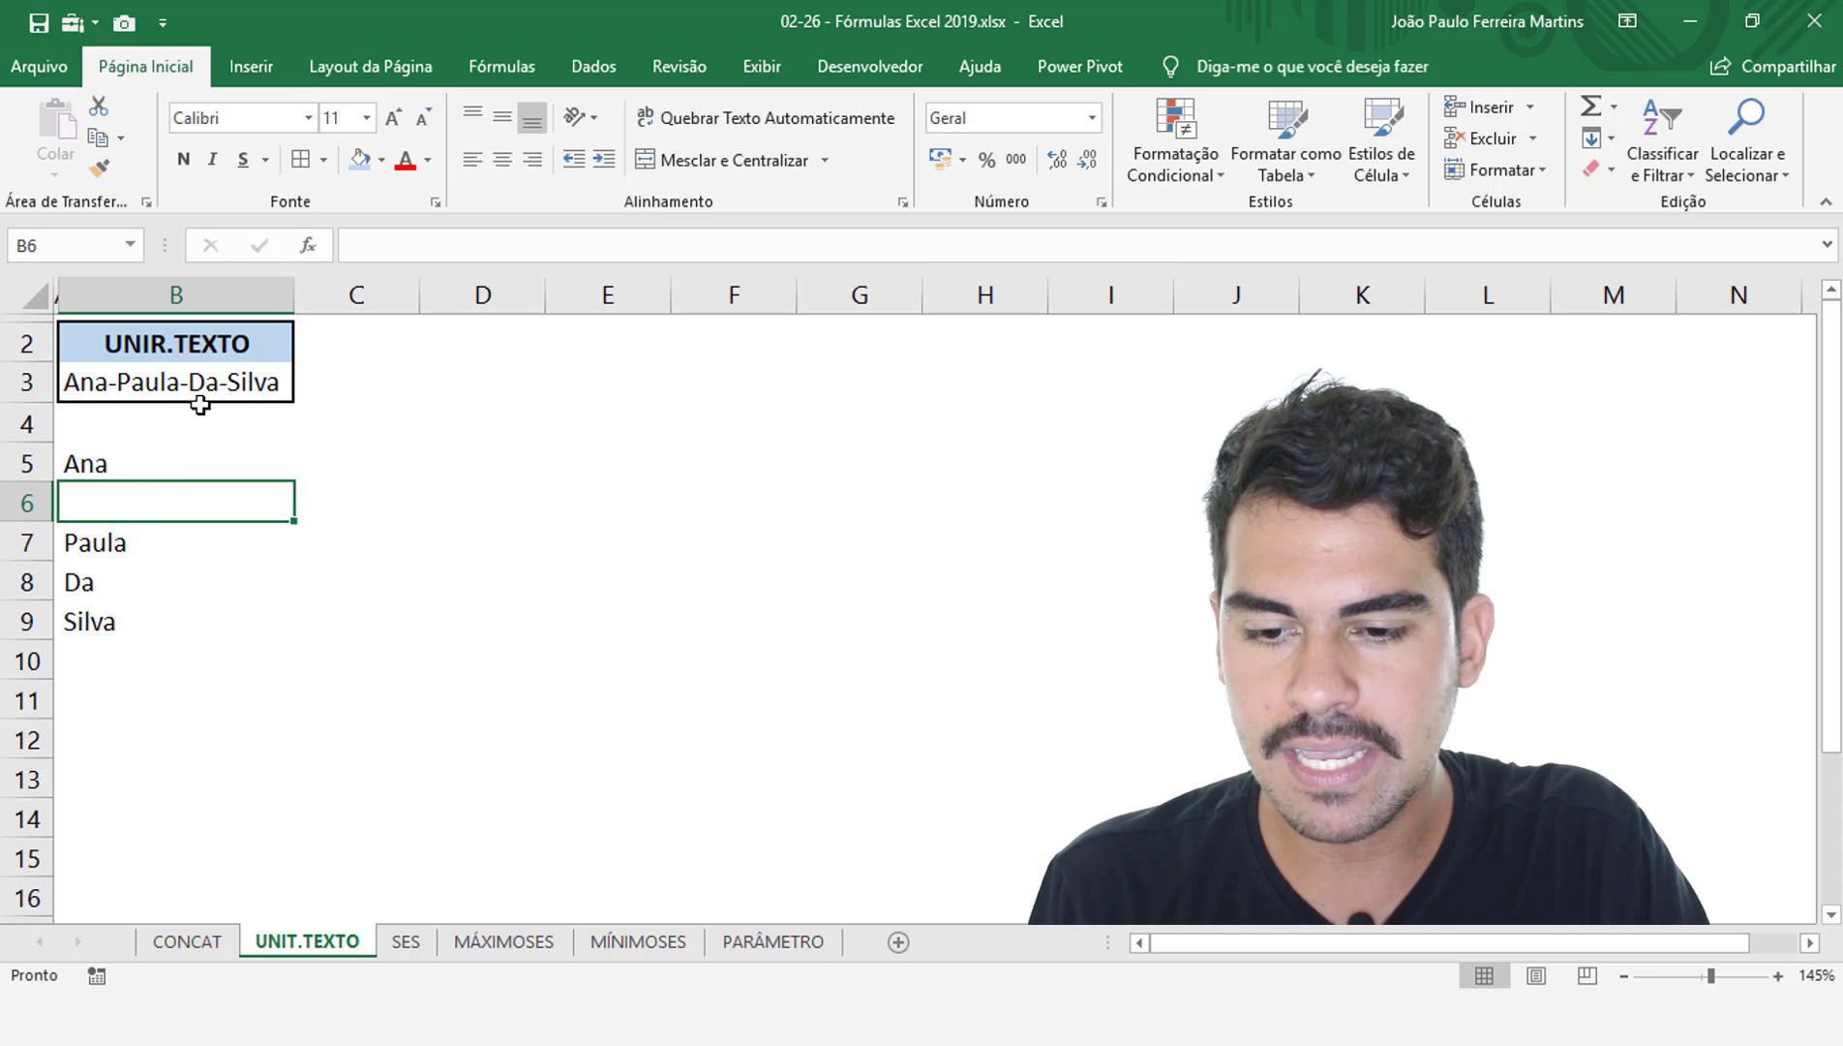
{"action": "left_click", "coordinate": [208, 389]}
{"action": "key", "text": "F2"}
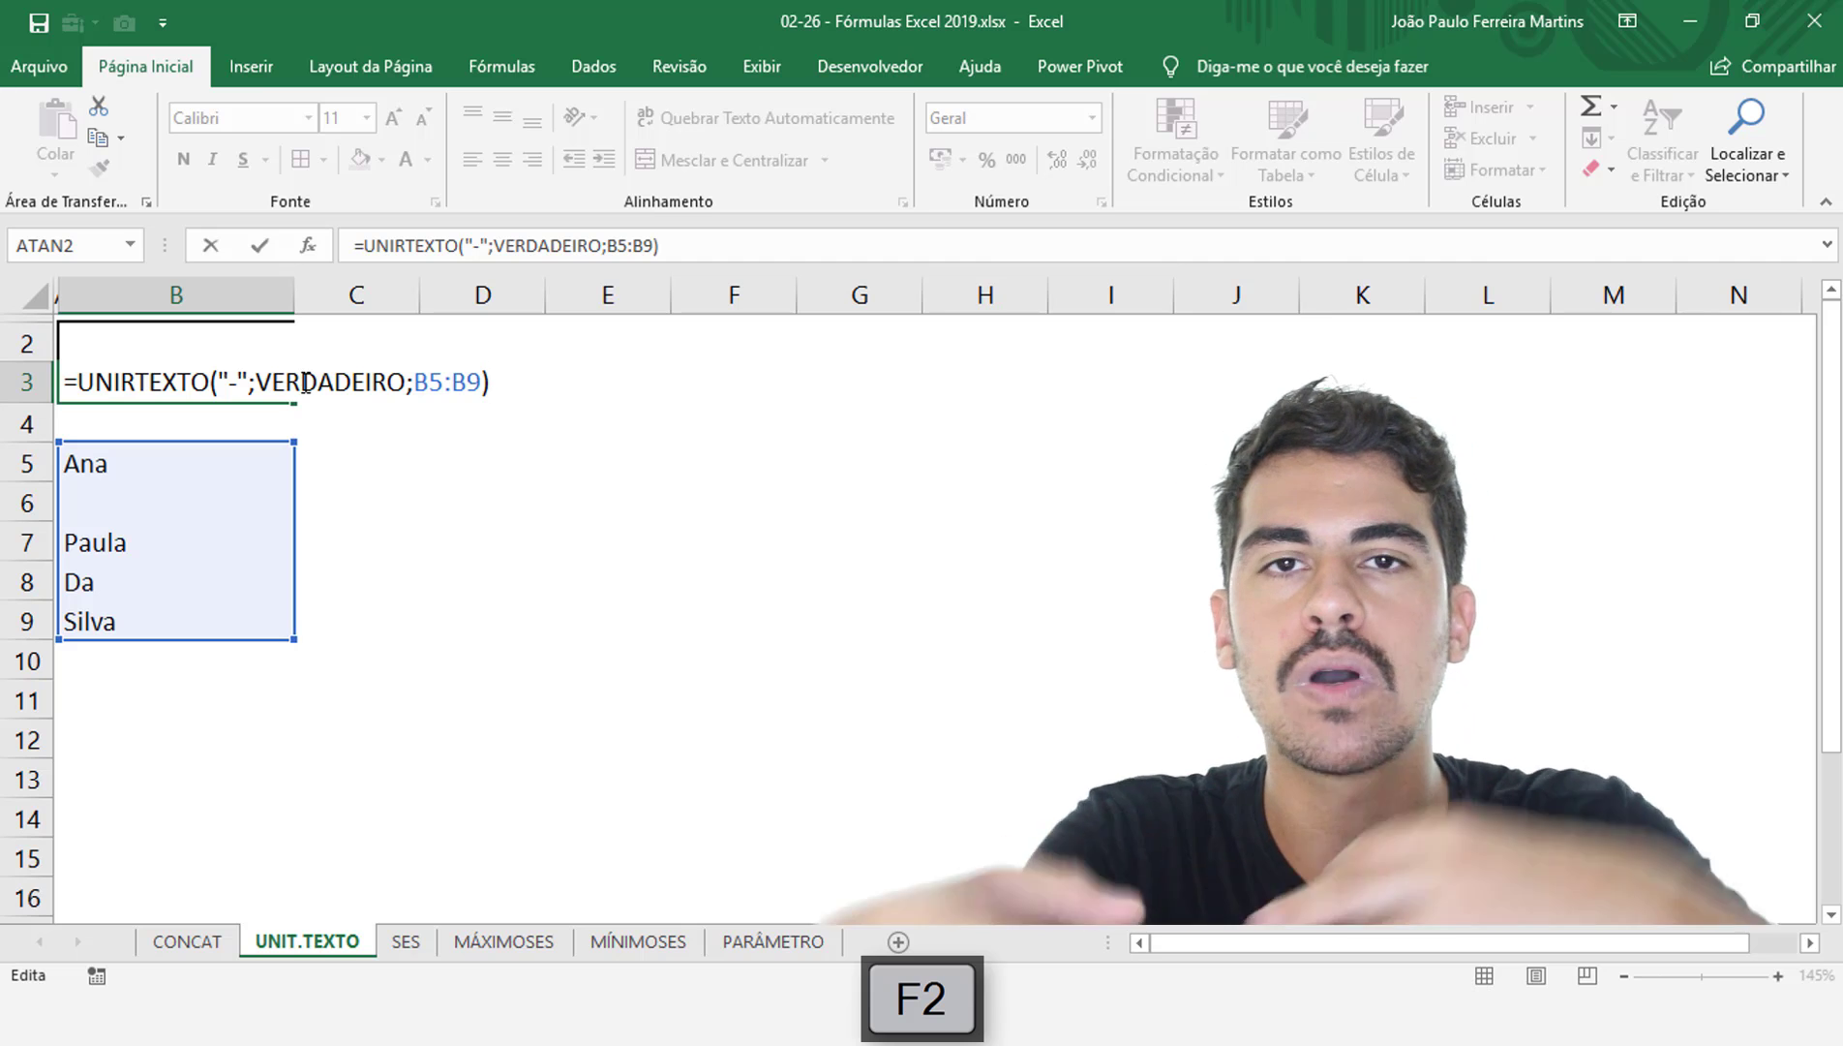
{"action": "key", "text": "ctrl+Return"}
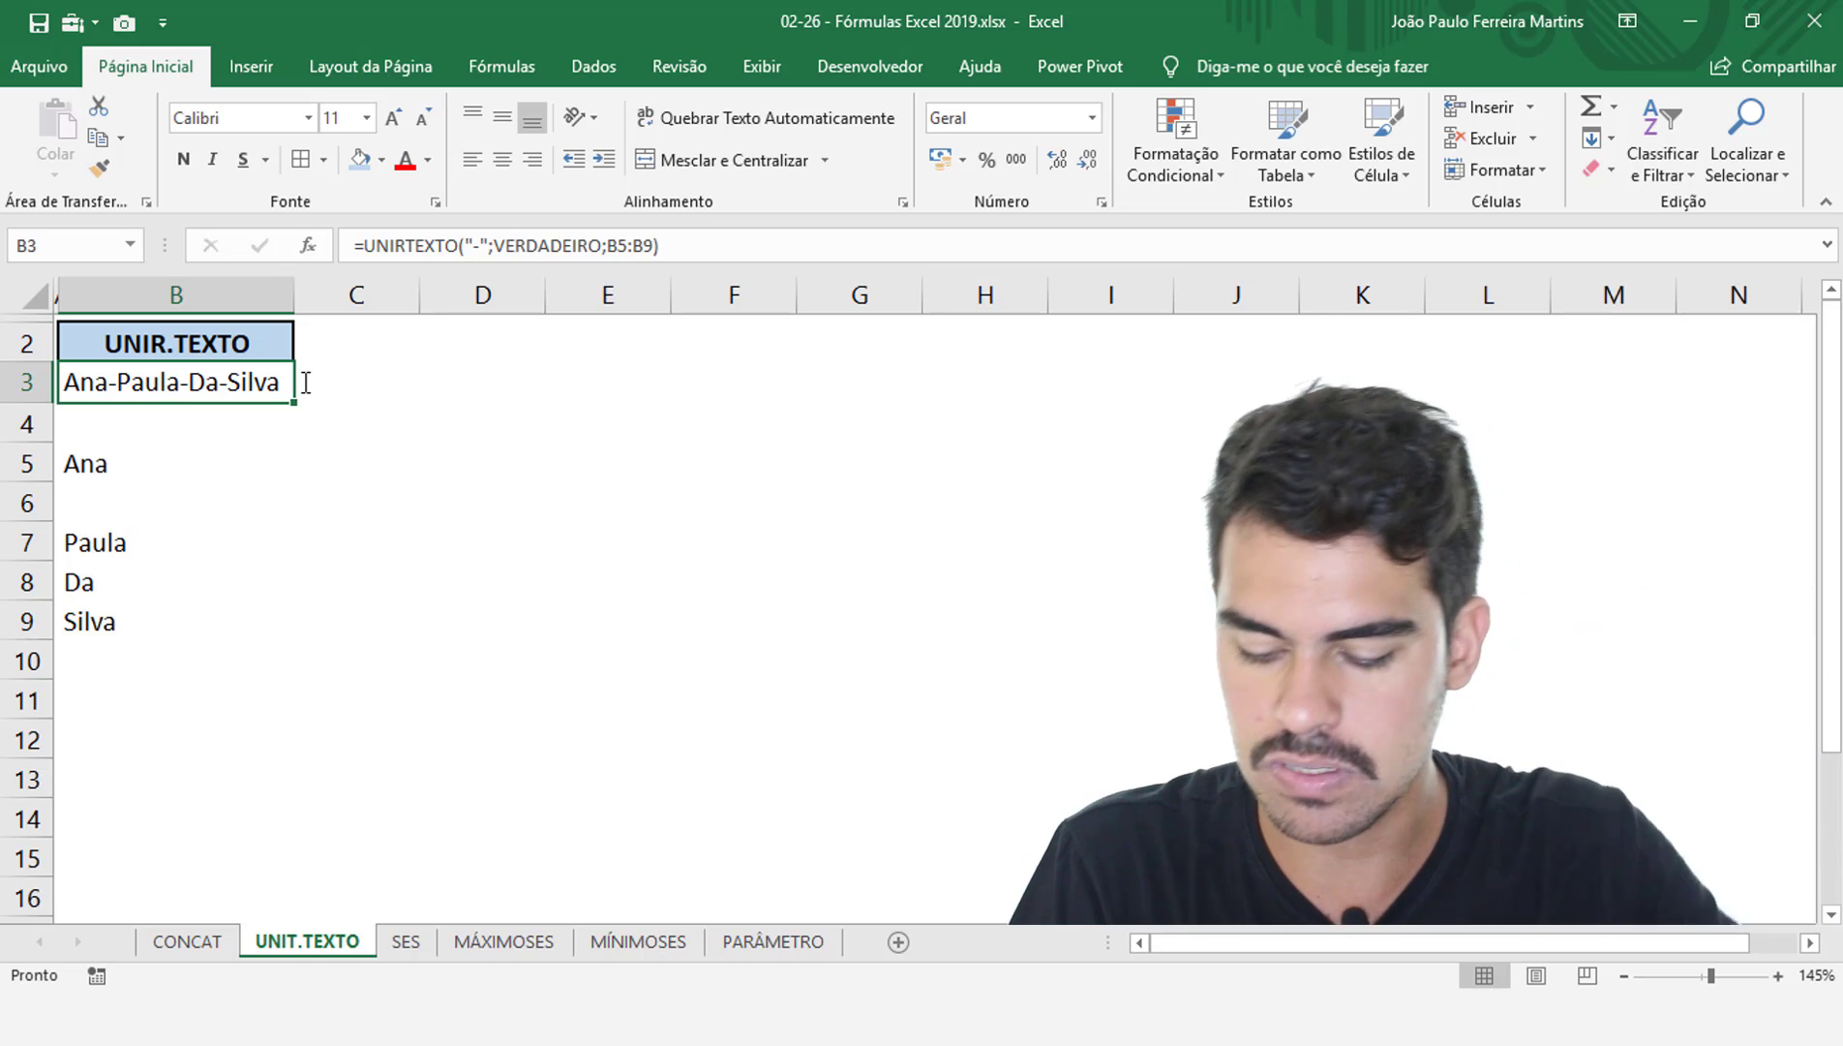
{"action": "key", "text": "F2"}
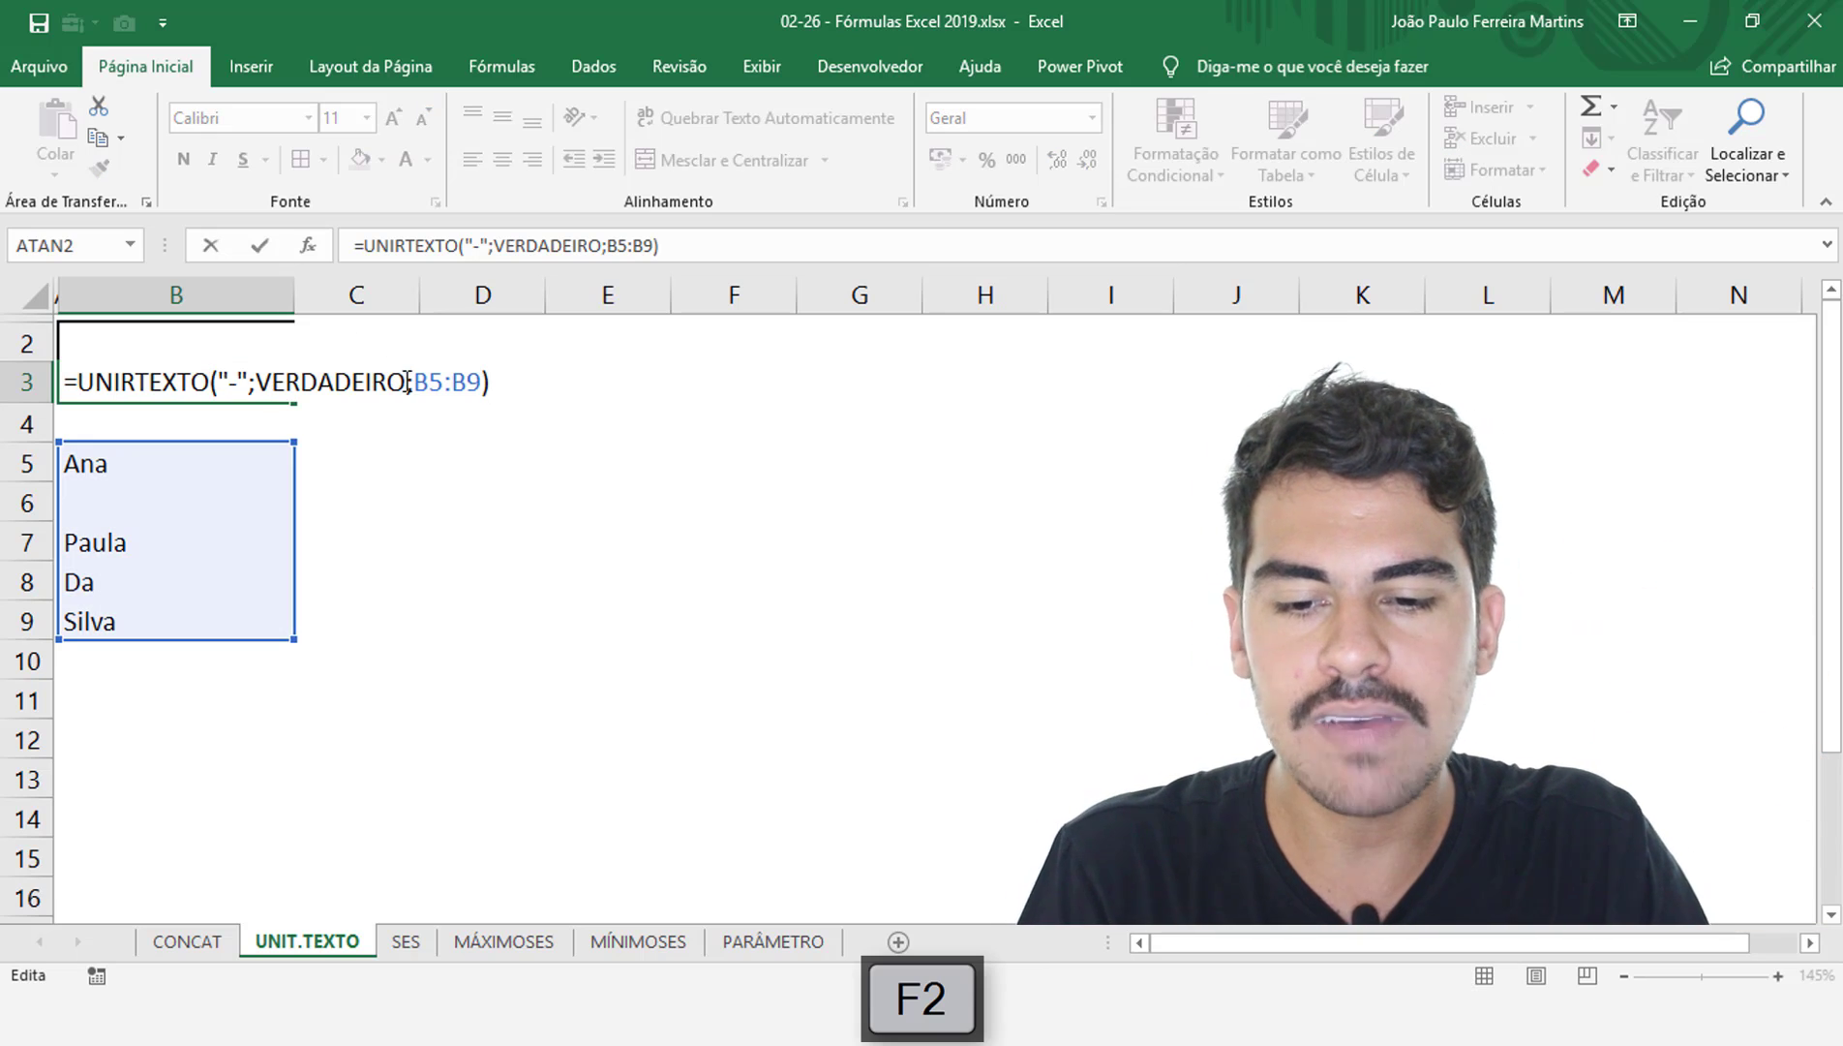
{"action": "left_click", "coordinate": [408, 381]}
{"action": "key", "text": "ctrl+shift+Left"}
{"action": "key", "text": "BackSpace"}
{"action": "type", "text": "FALS"}
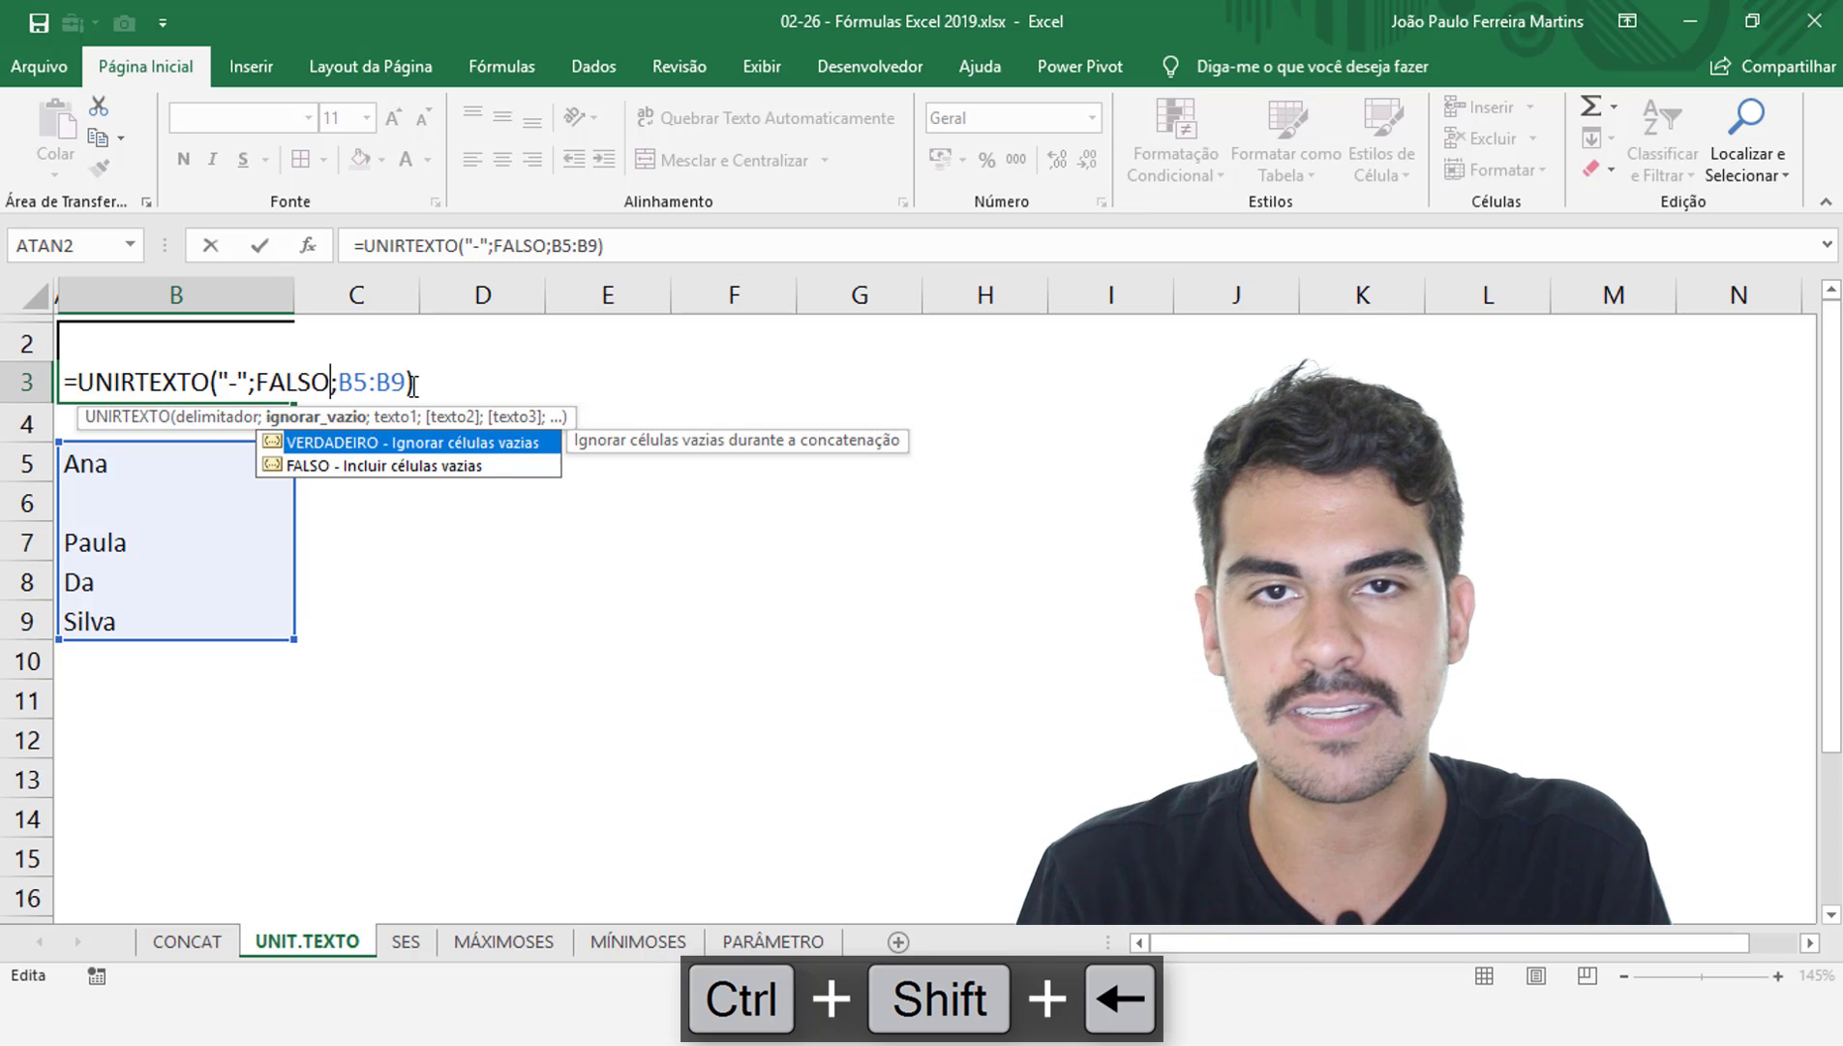
{"action": "key", "text": "Return"}
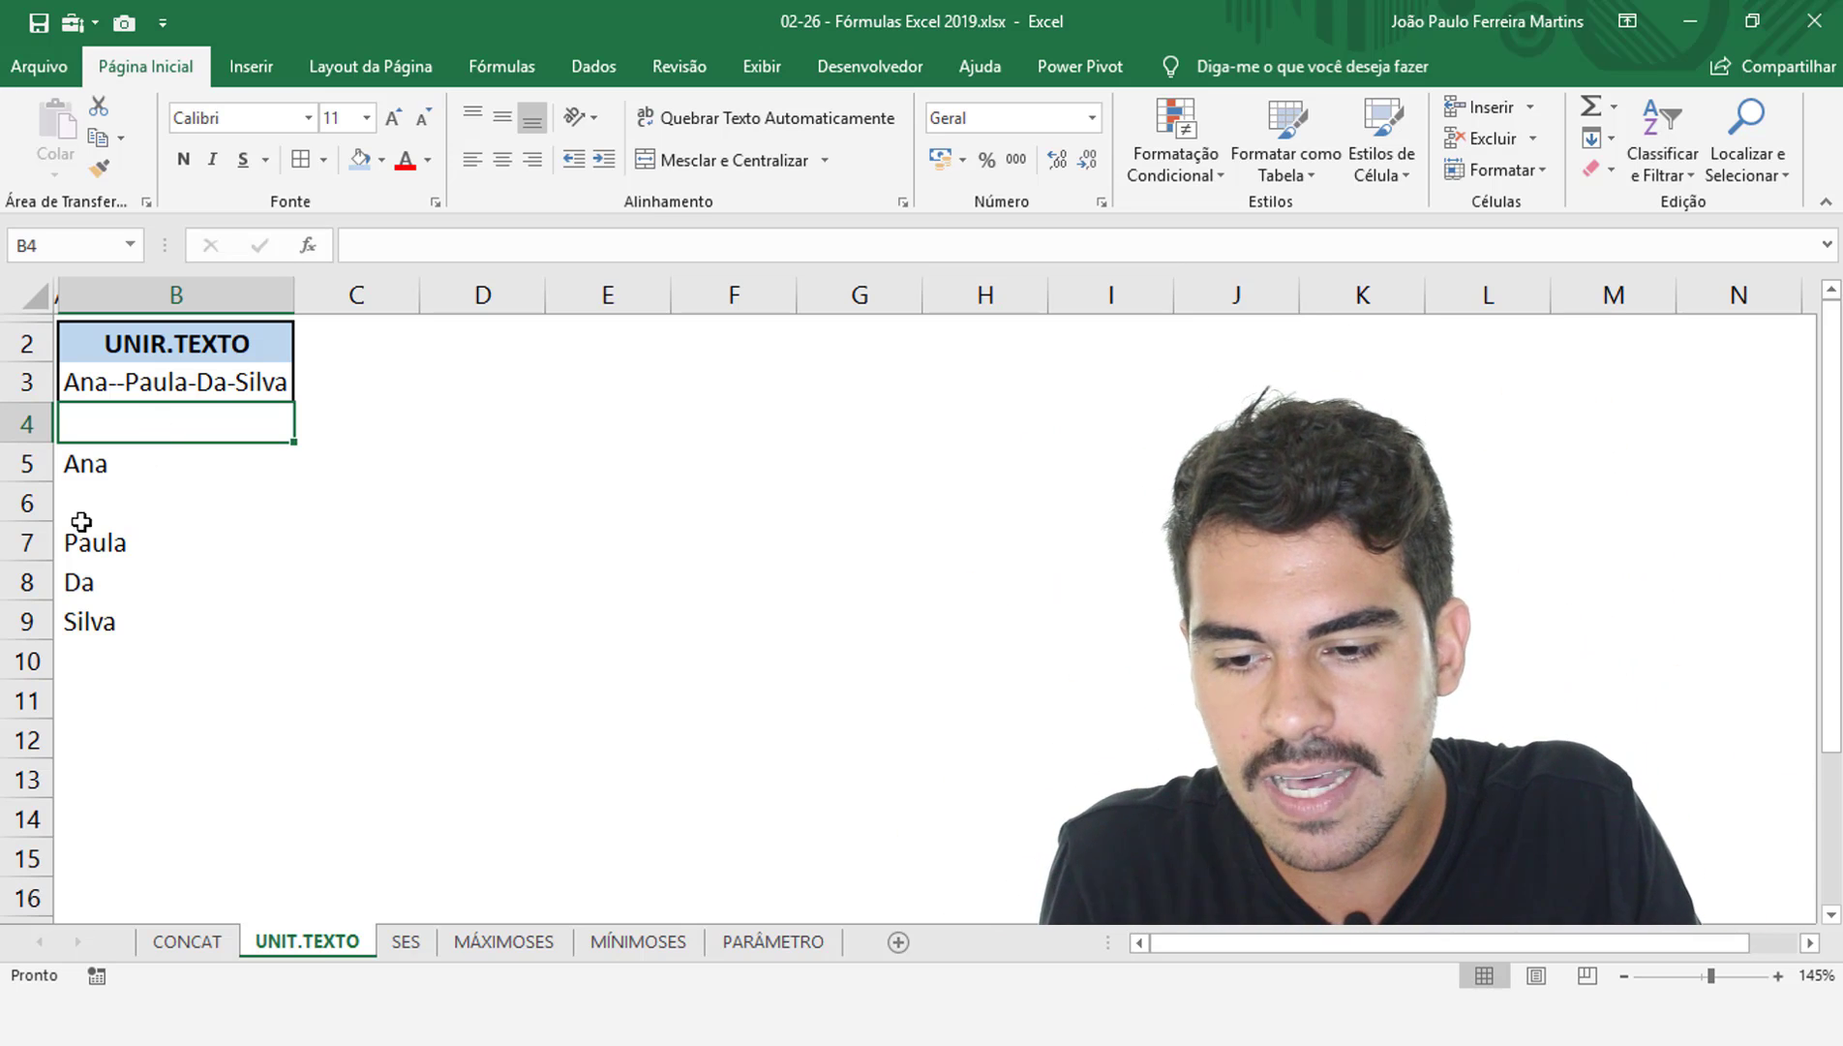
{"action": "left_click", "coordinate": [132, 506]}
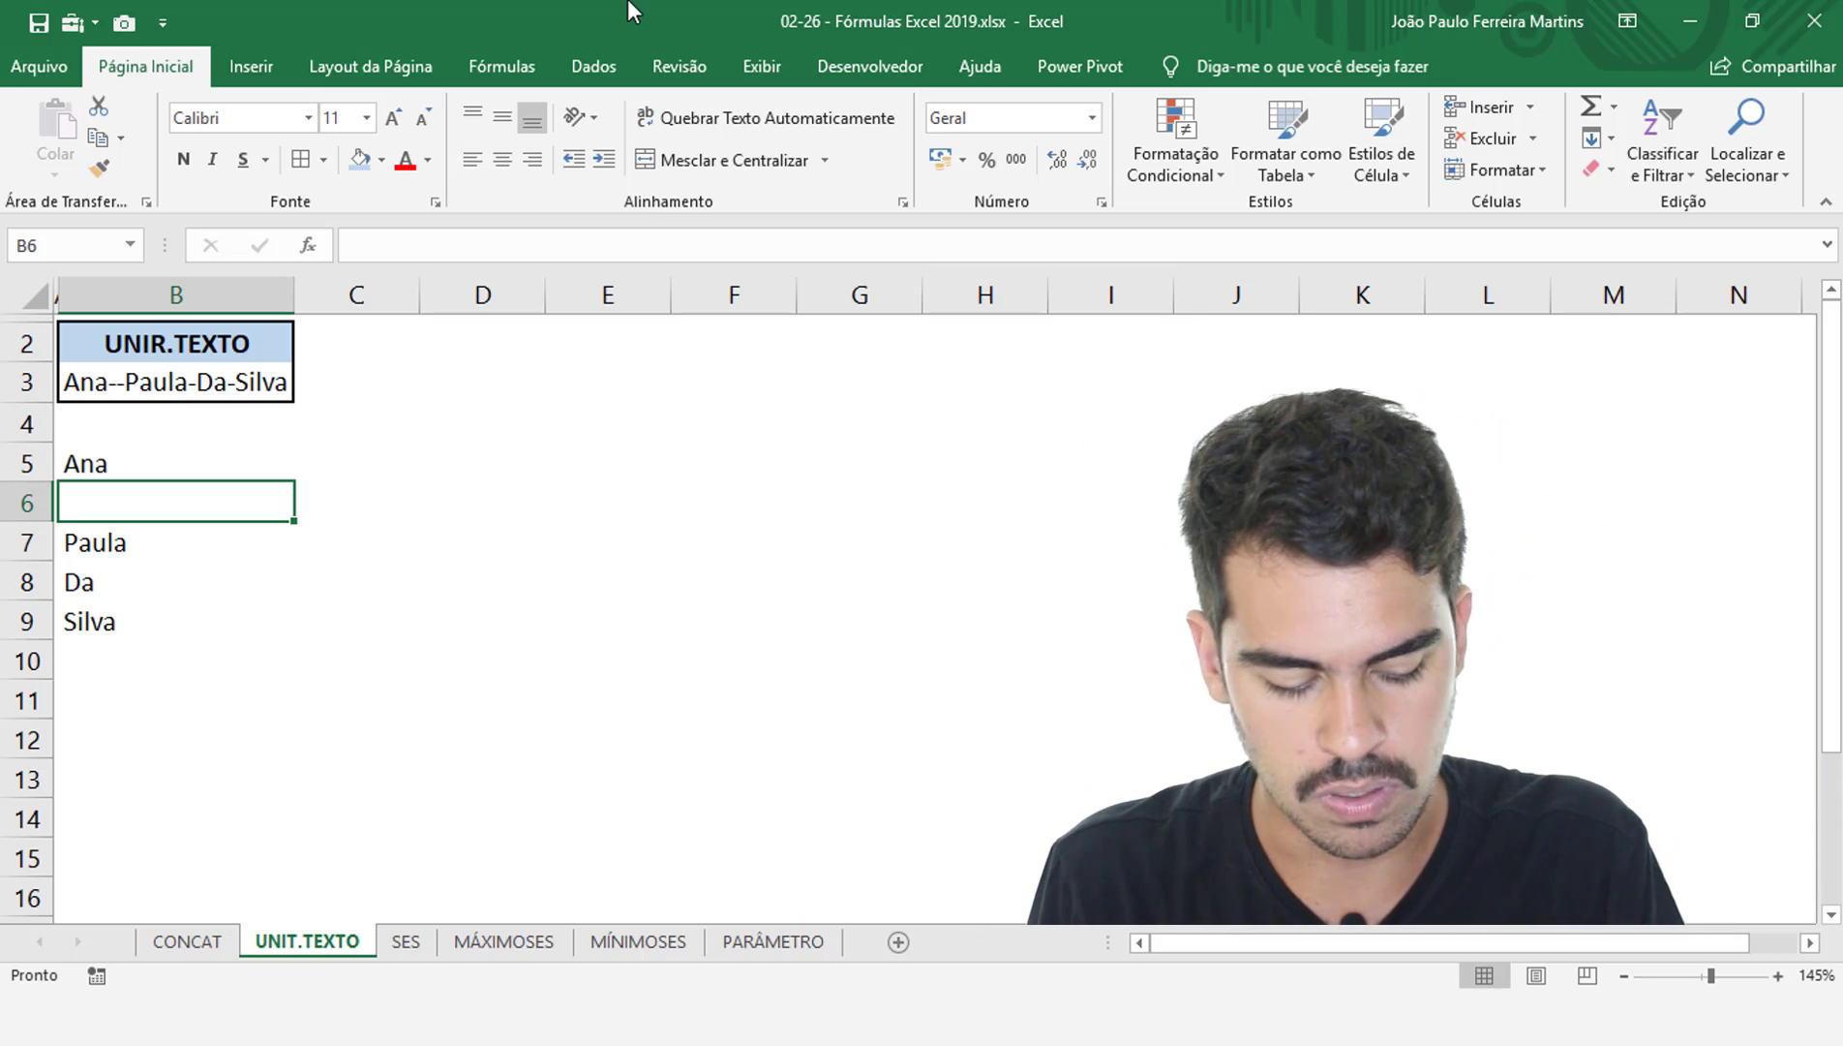
{"action": "key", "text": "ctrl+Page_Down"}
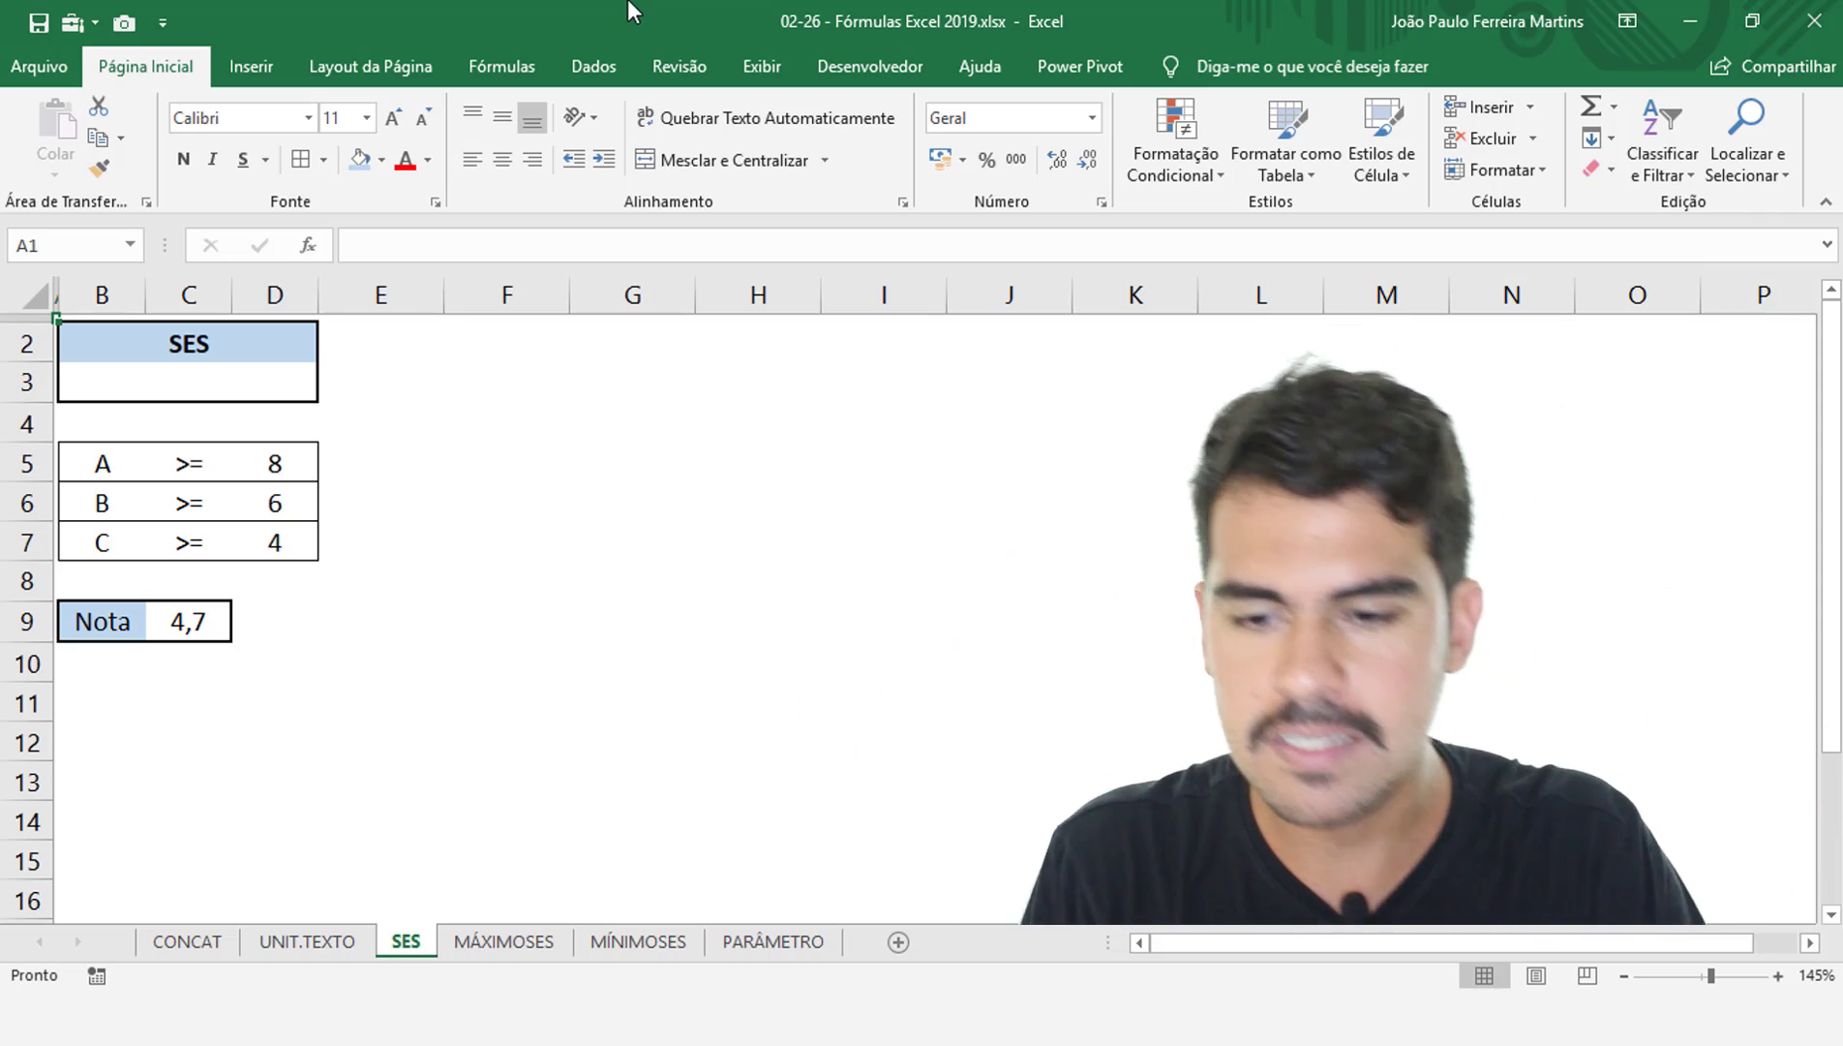
In B3 start =SES with tests C9>=D5 returning B5 and C9>=D6 returning B6
{"action": "left_click", "coordinate": [230, 385]}
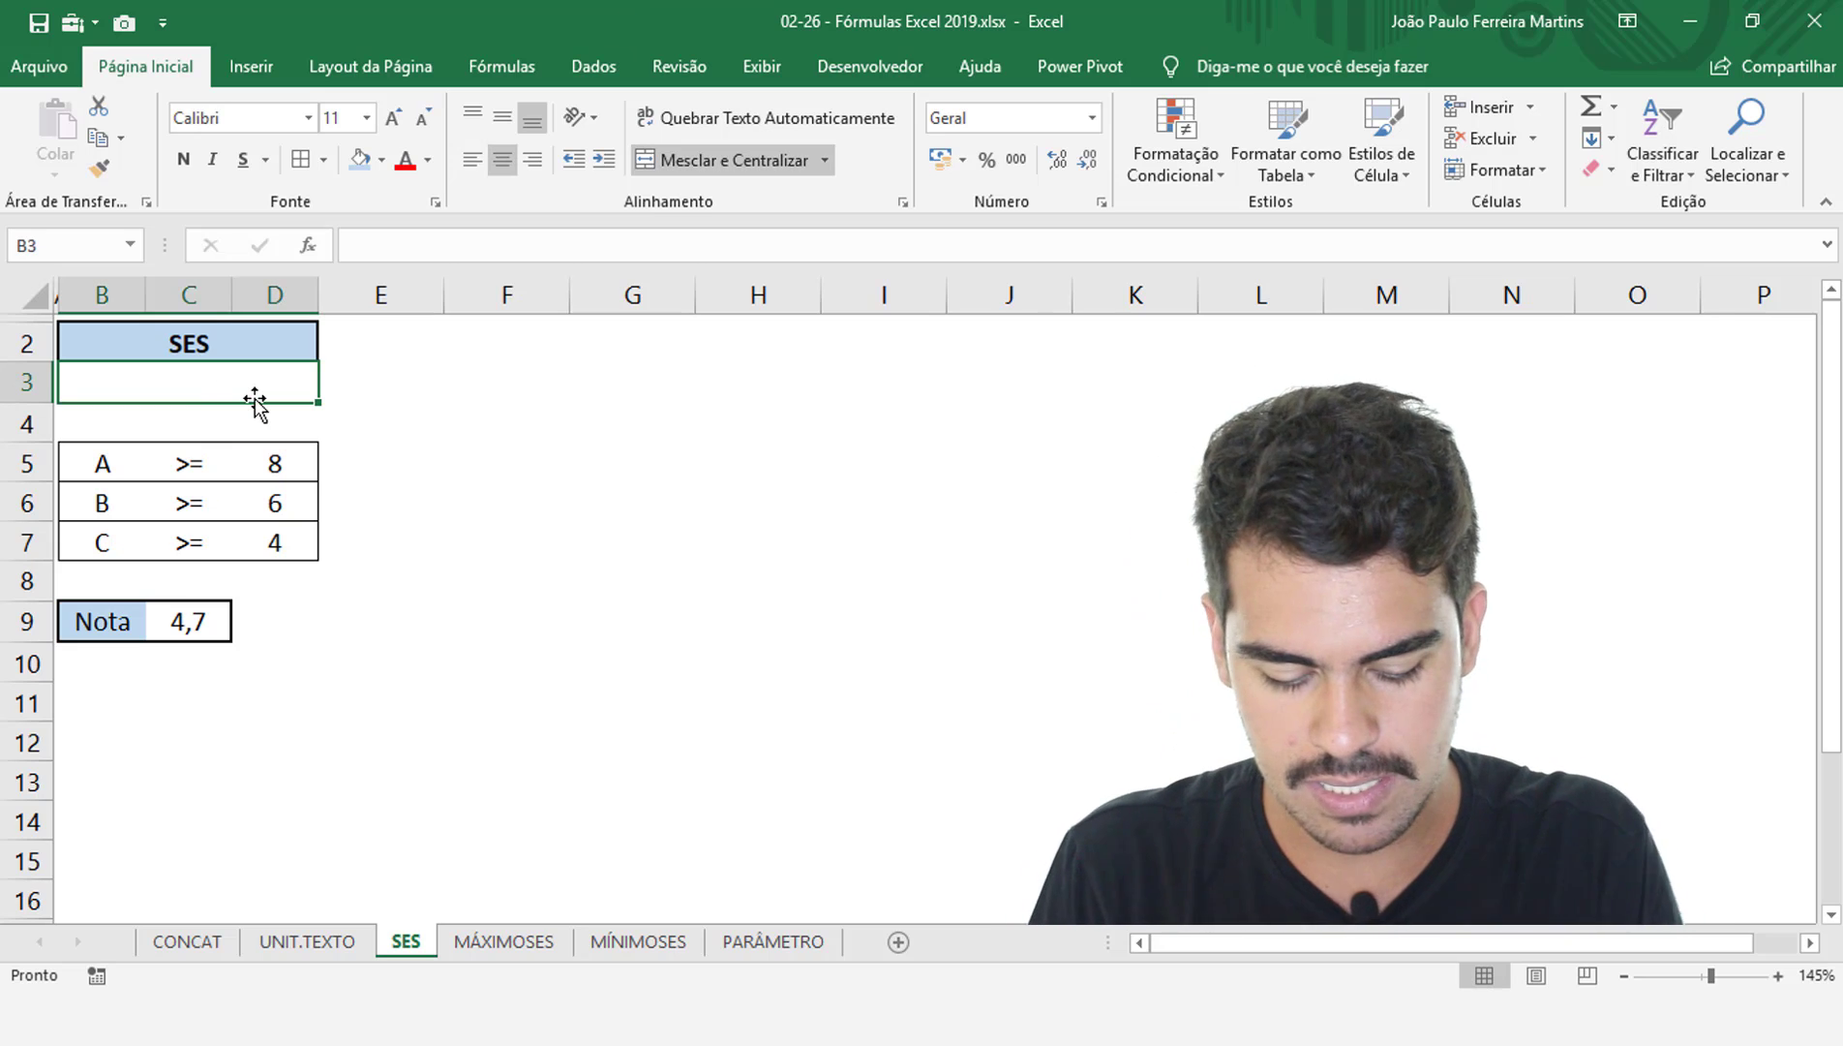
{"action": "type", "text": "=SES("}
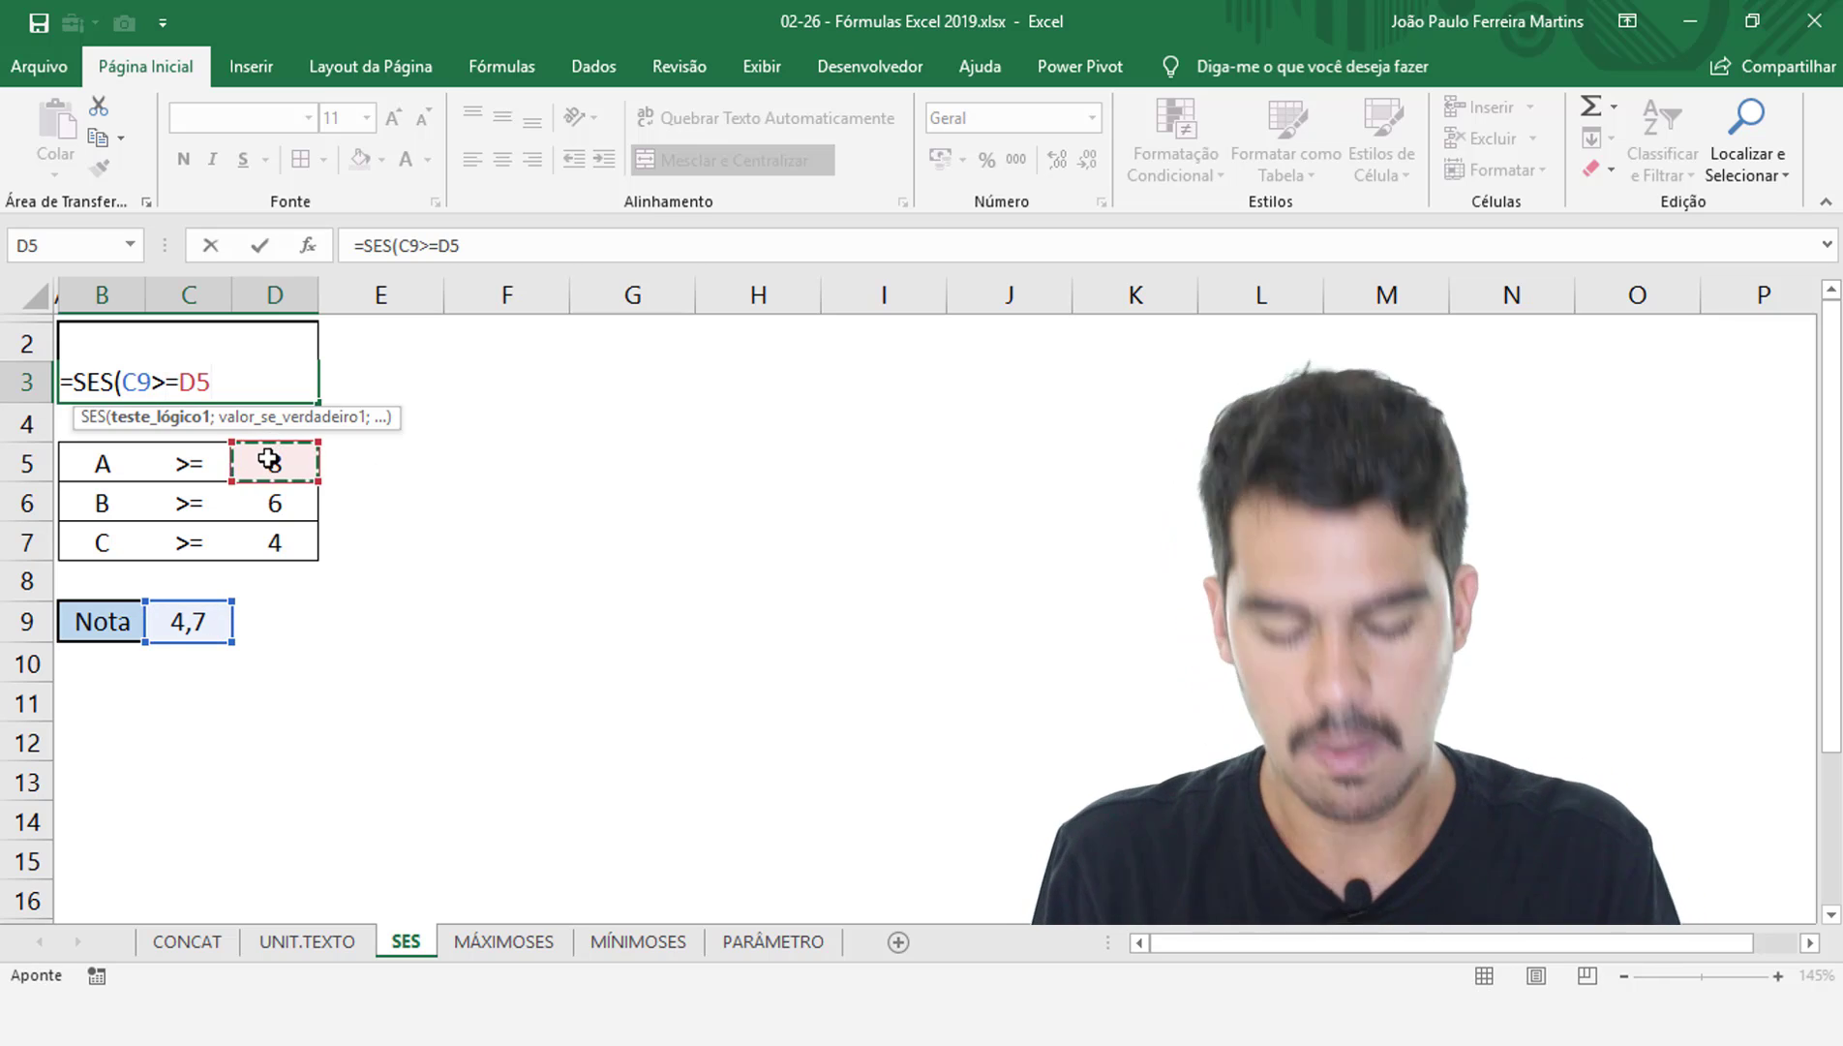
{"action": "type", "text": ";"}
{"action": "left_click", "coordinate": [124, 453]}
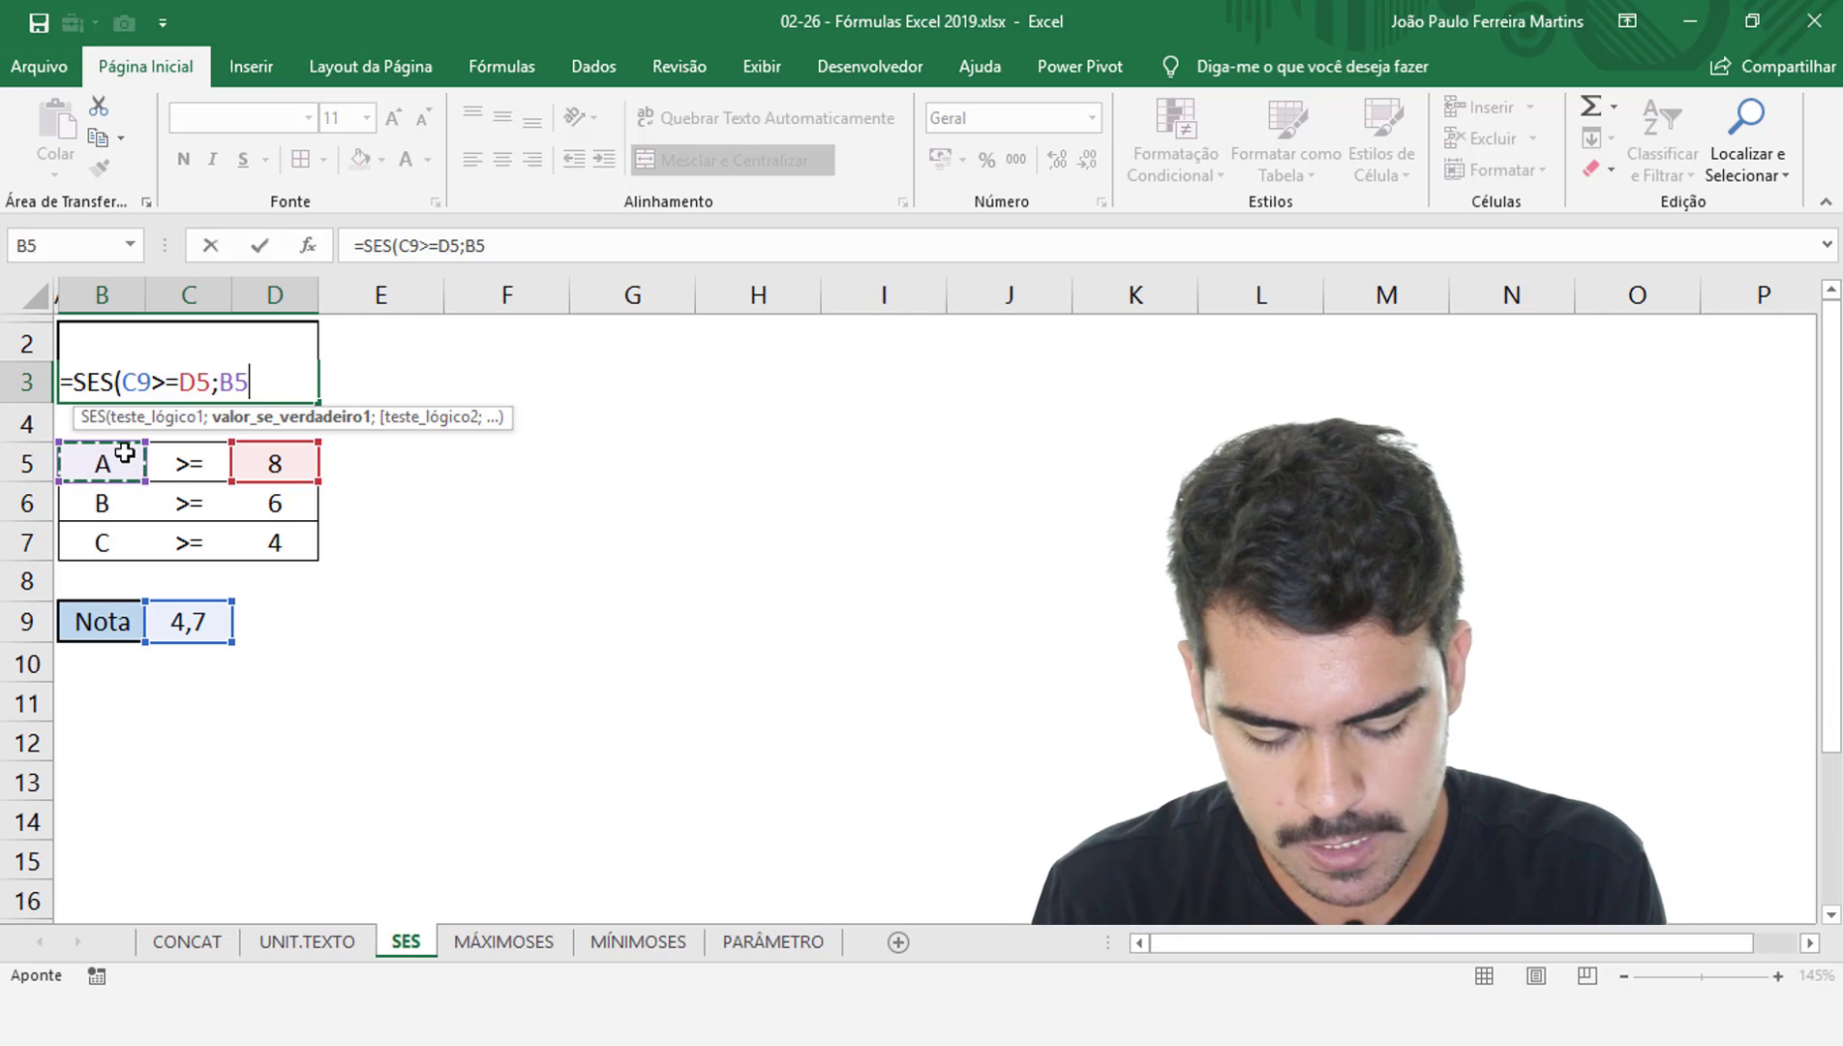
{"action": "type", "text": ";C9"}
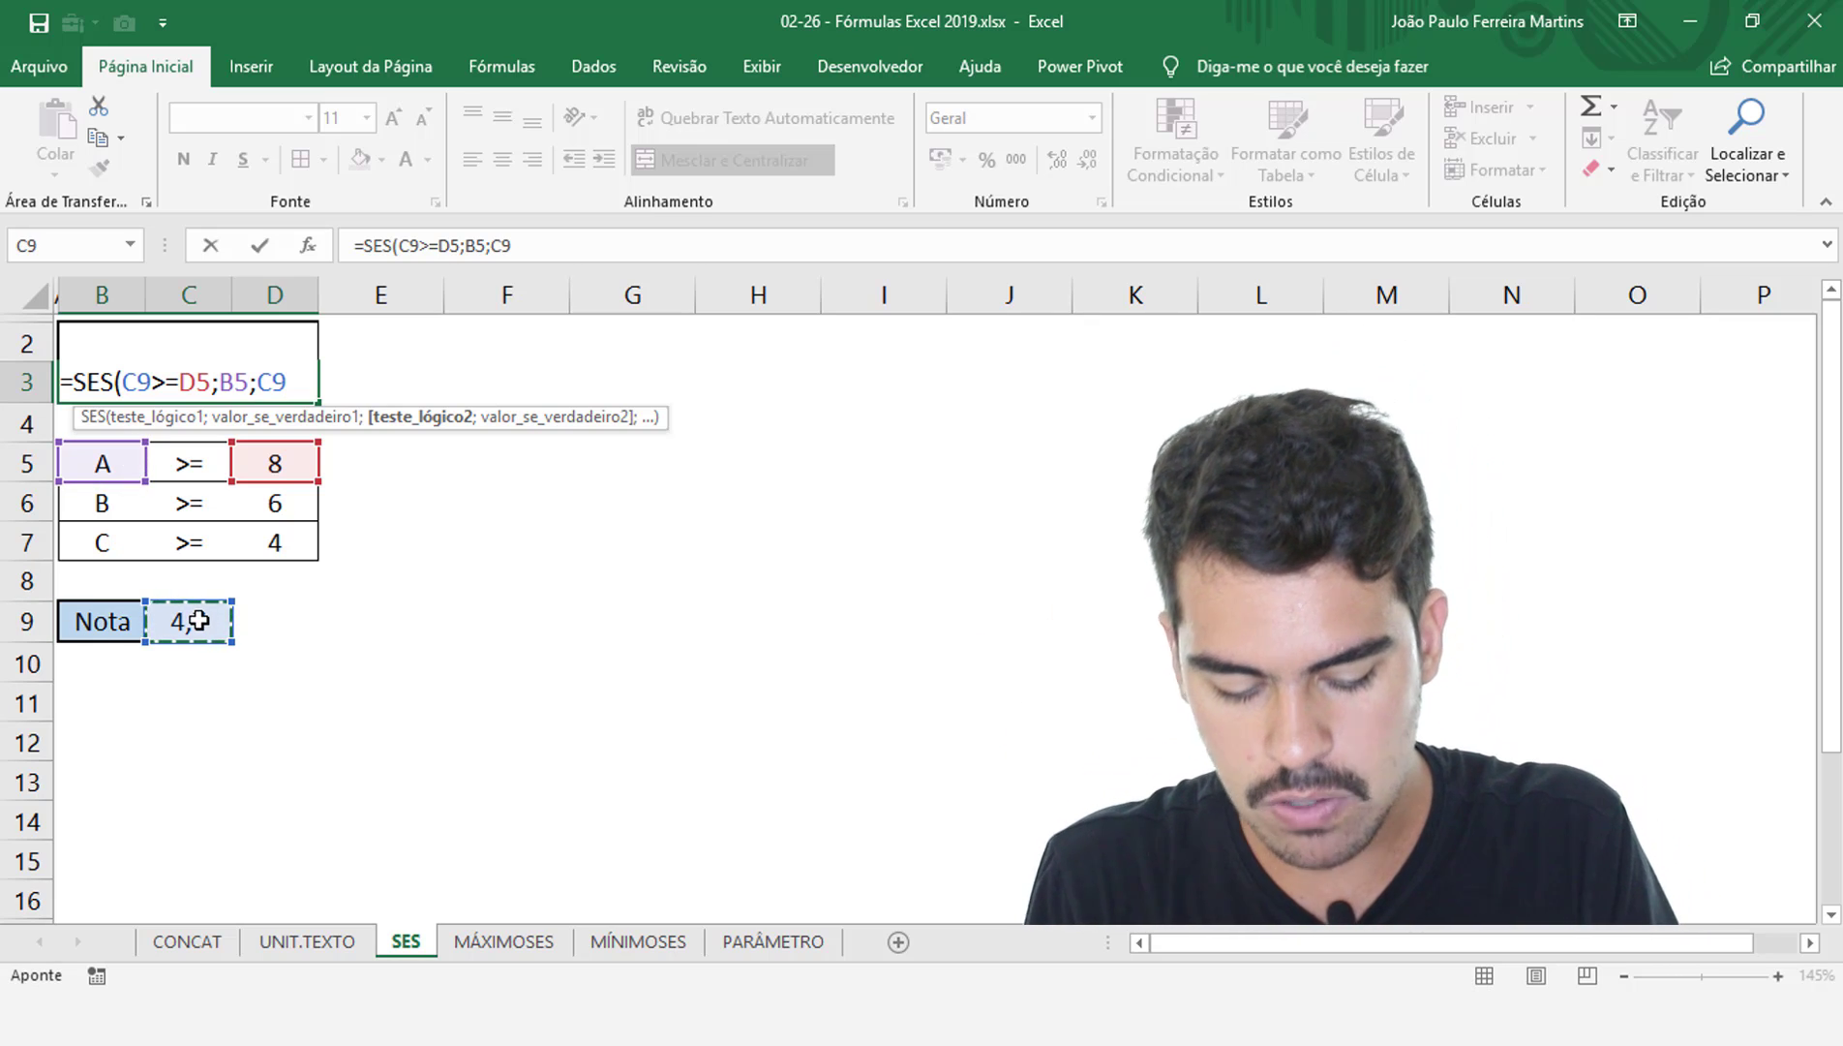
{"action": "type", "text": ">="}
{"action": "left_click", "coordinate": [265, 529]}
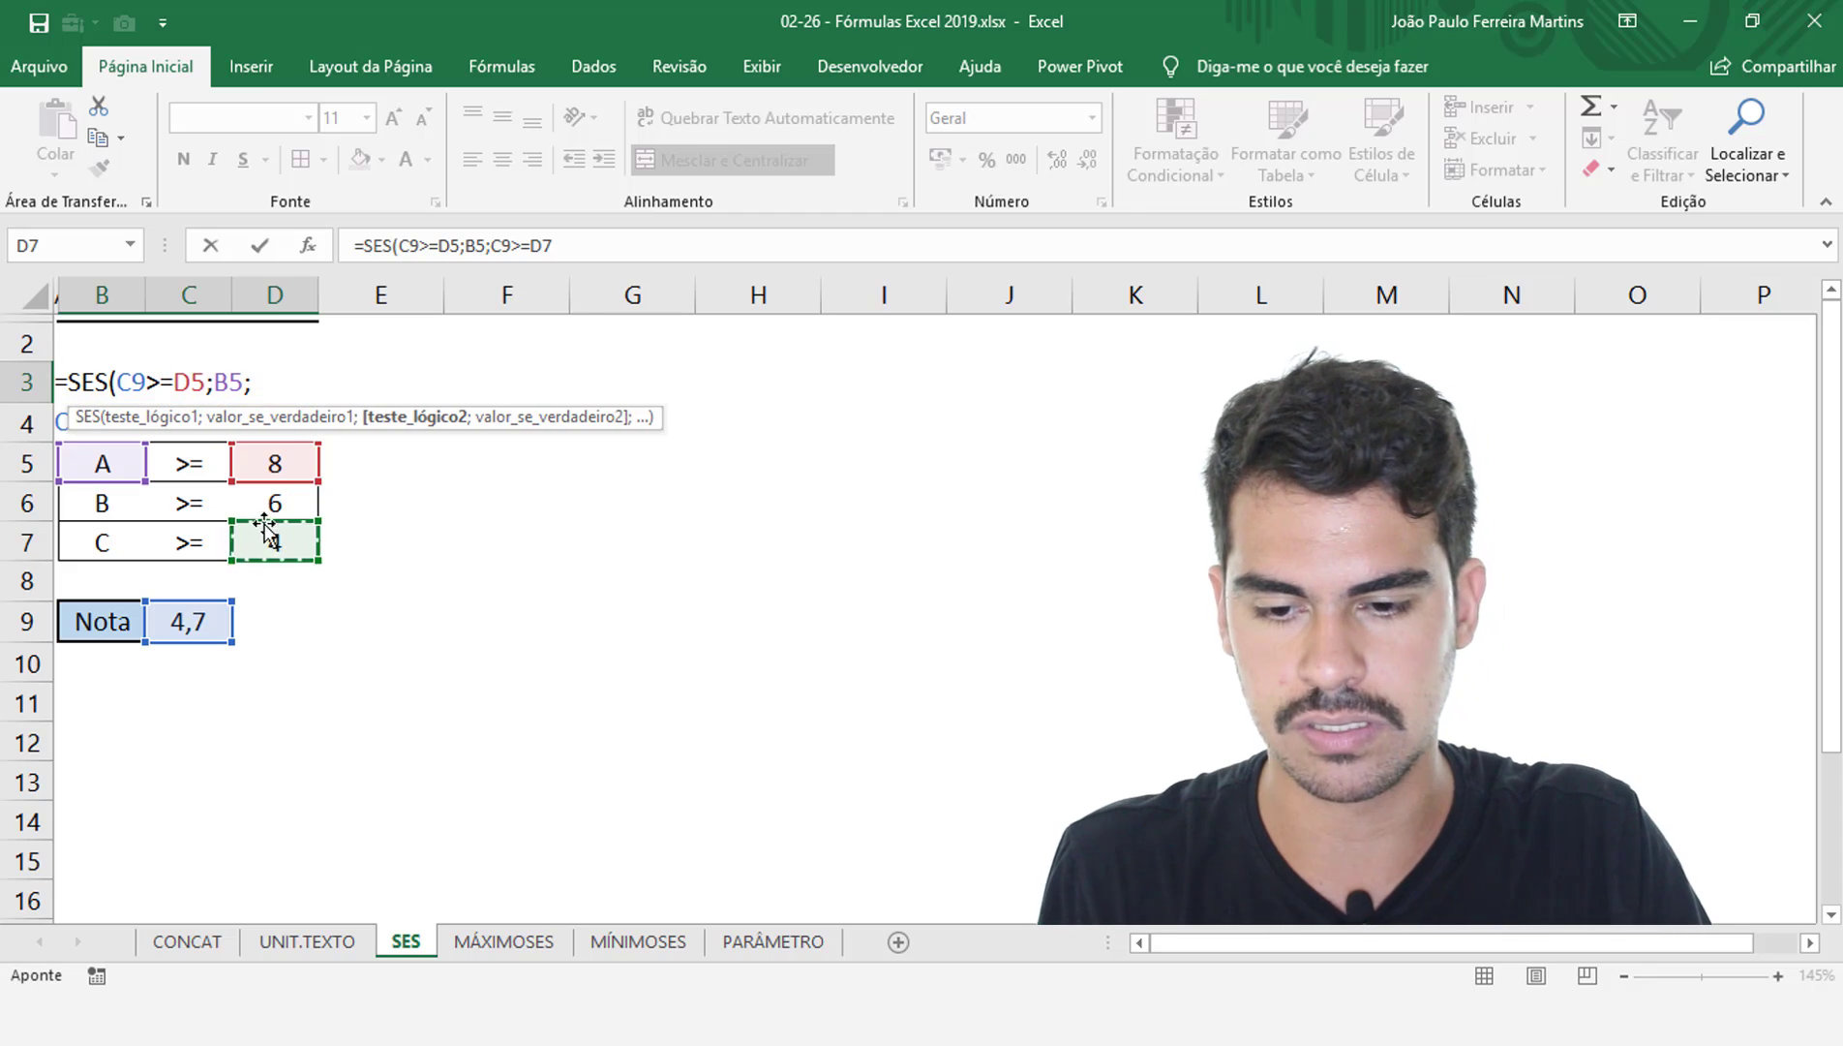
{"action": "left_click", "coordinate": [277, 506]}
{"action": "type", "text": ";"}
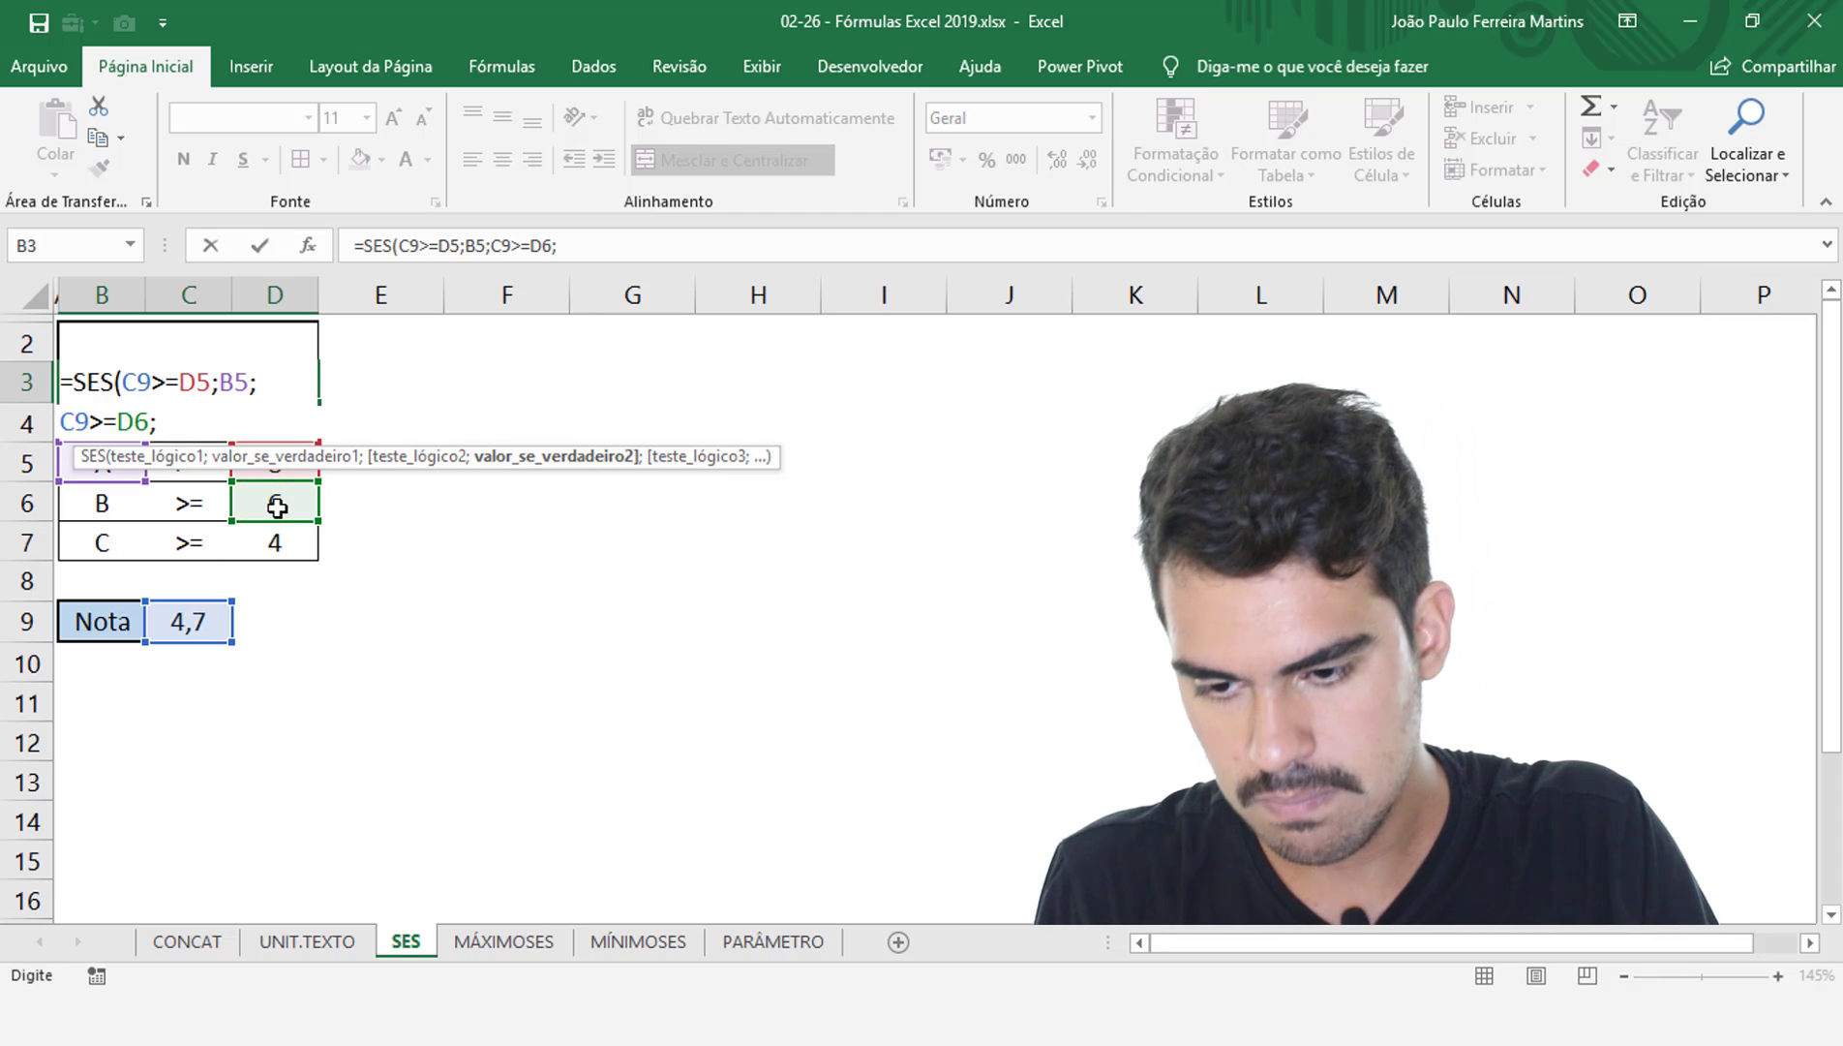
{"action": "left_click", "coordinate": [79, 510]}
Add the third test C9>=D7 returning B7 and confirm; B3 shows C
{"action": "type", "text": ";"}
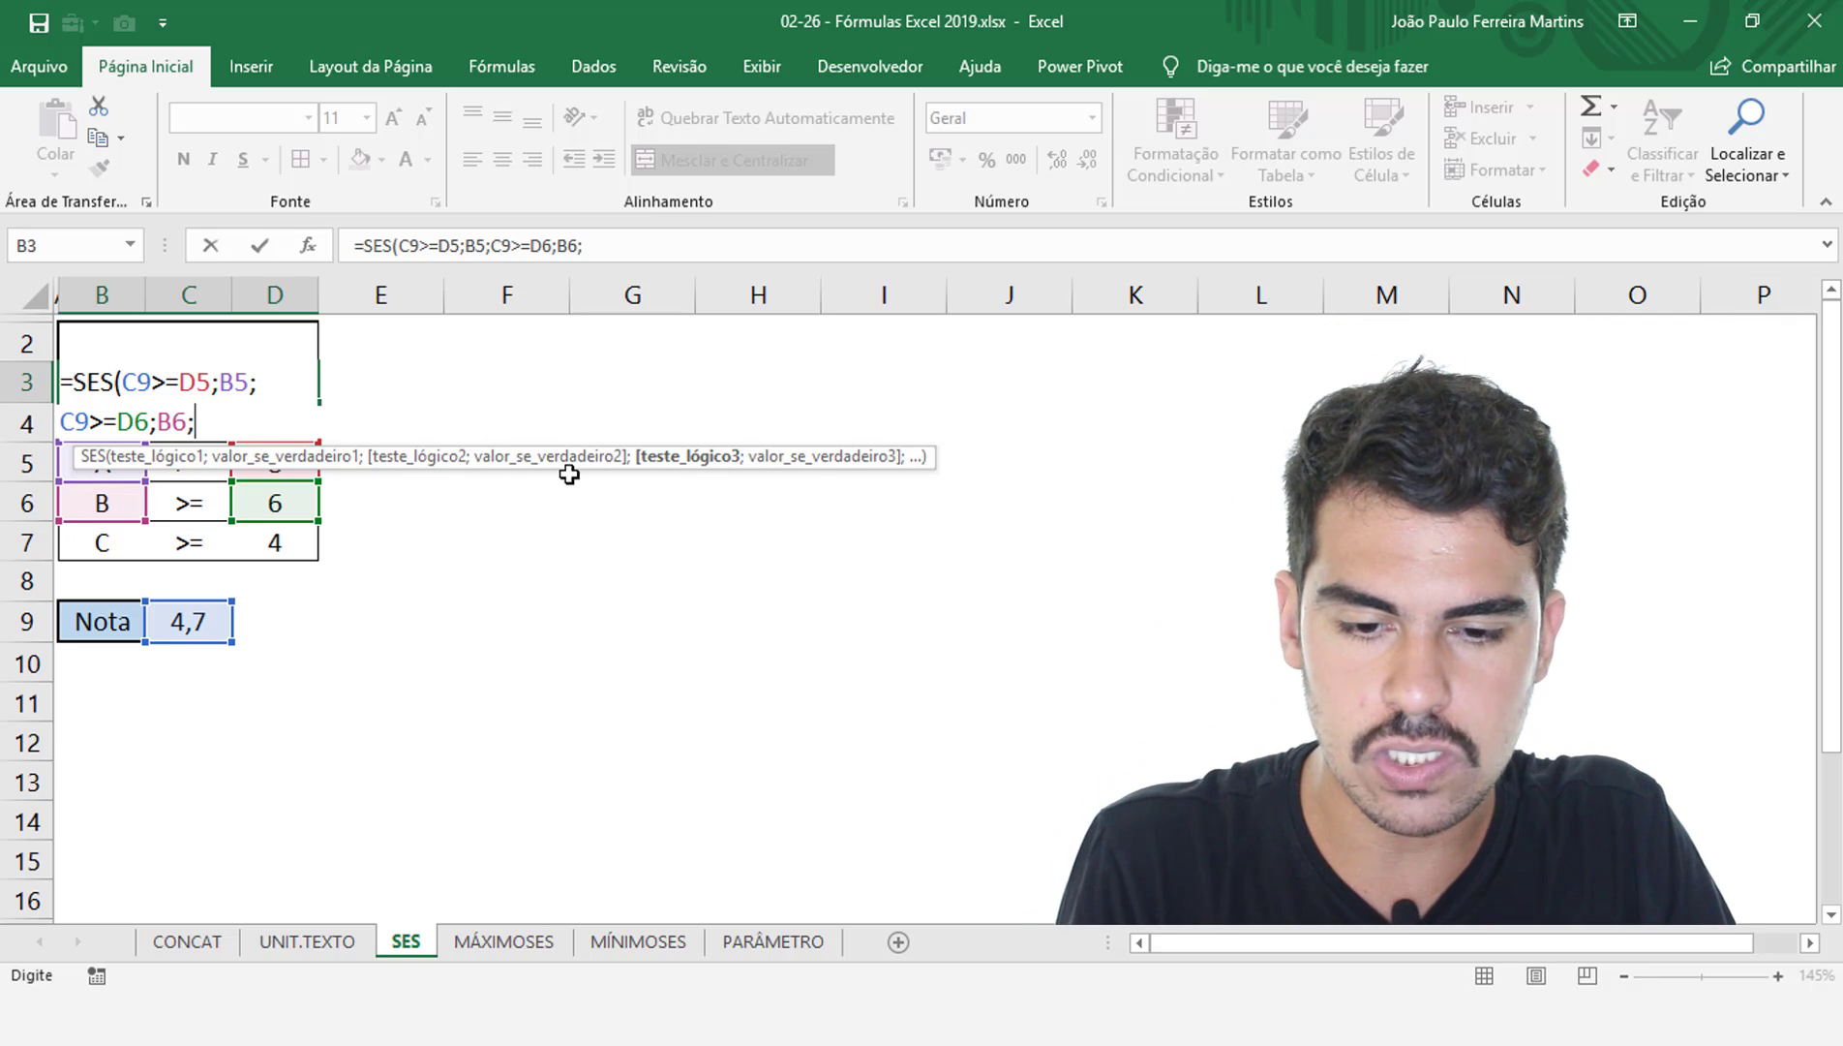
{"action": "left_click", "coordinate": [200, 620]}
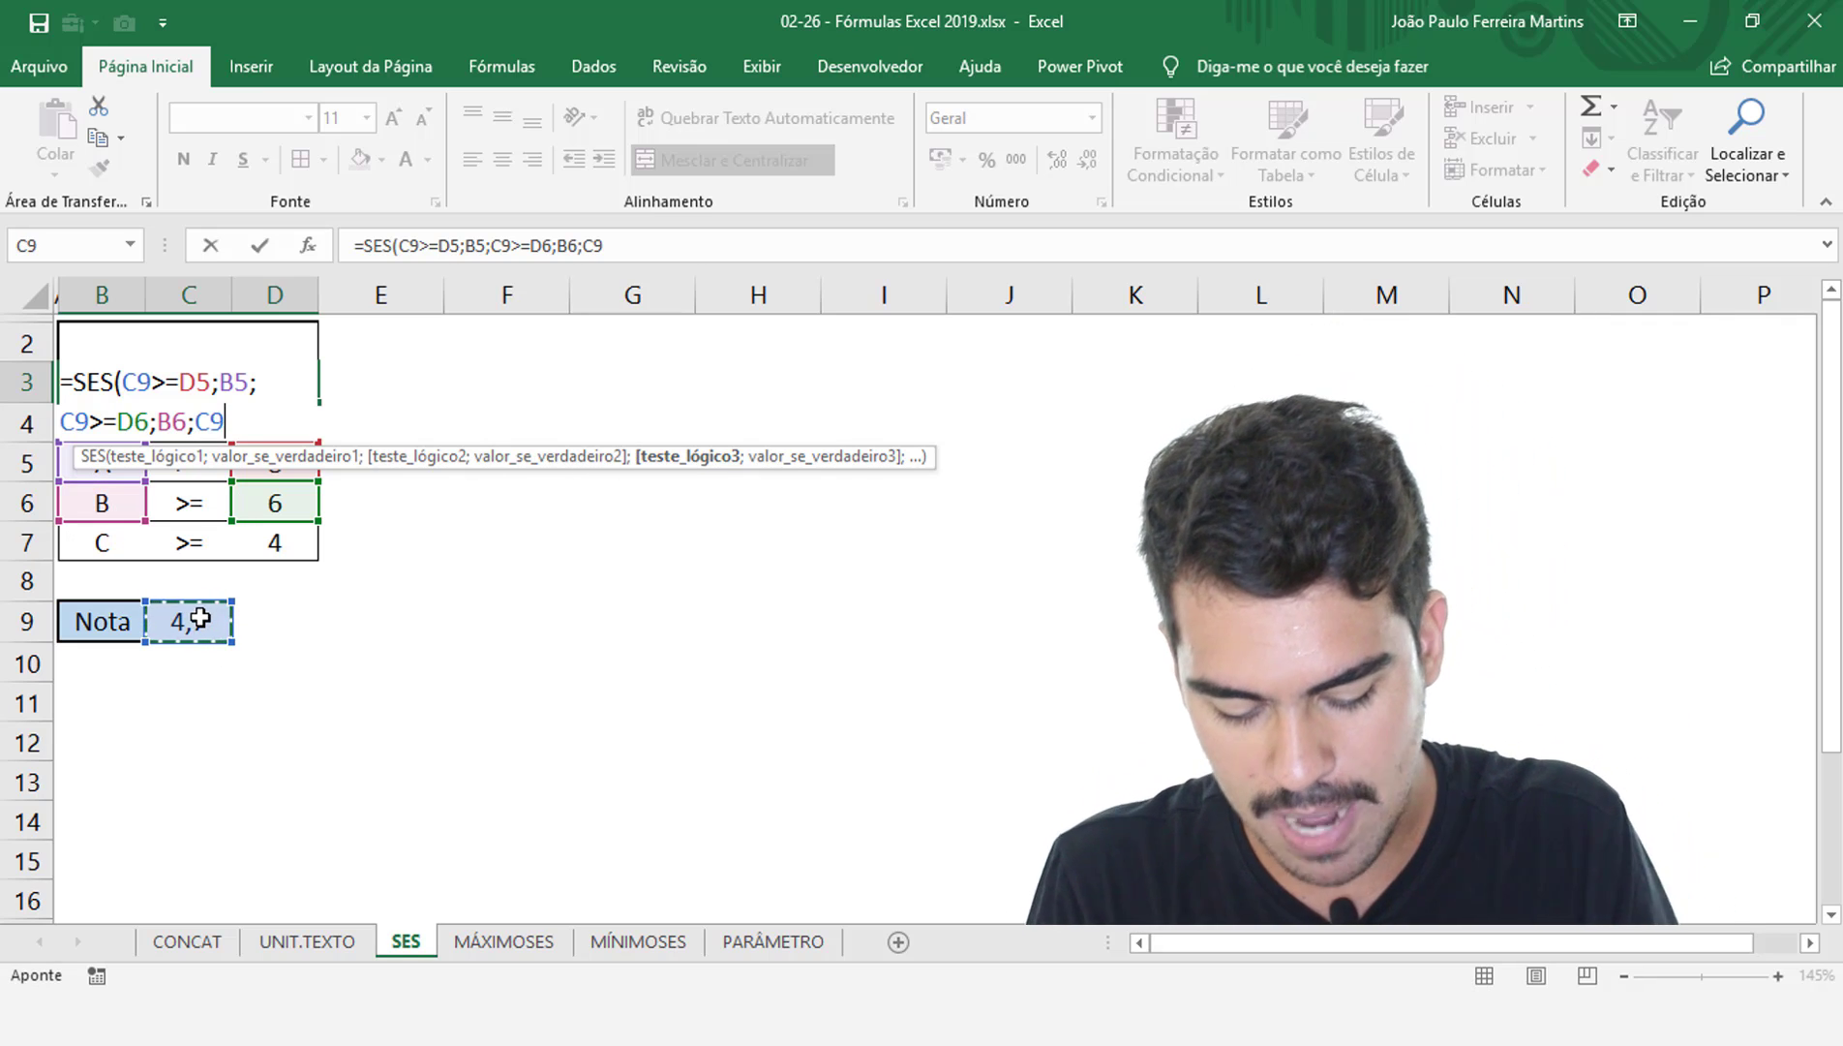
{"action": "type", "text": ">="}
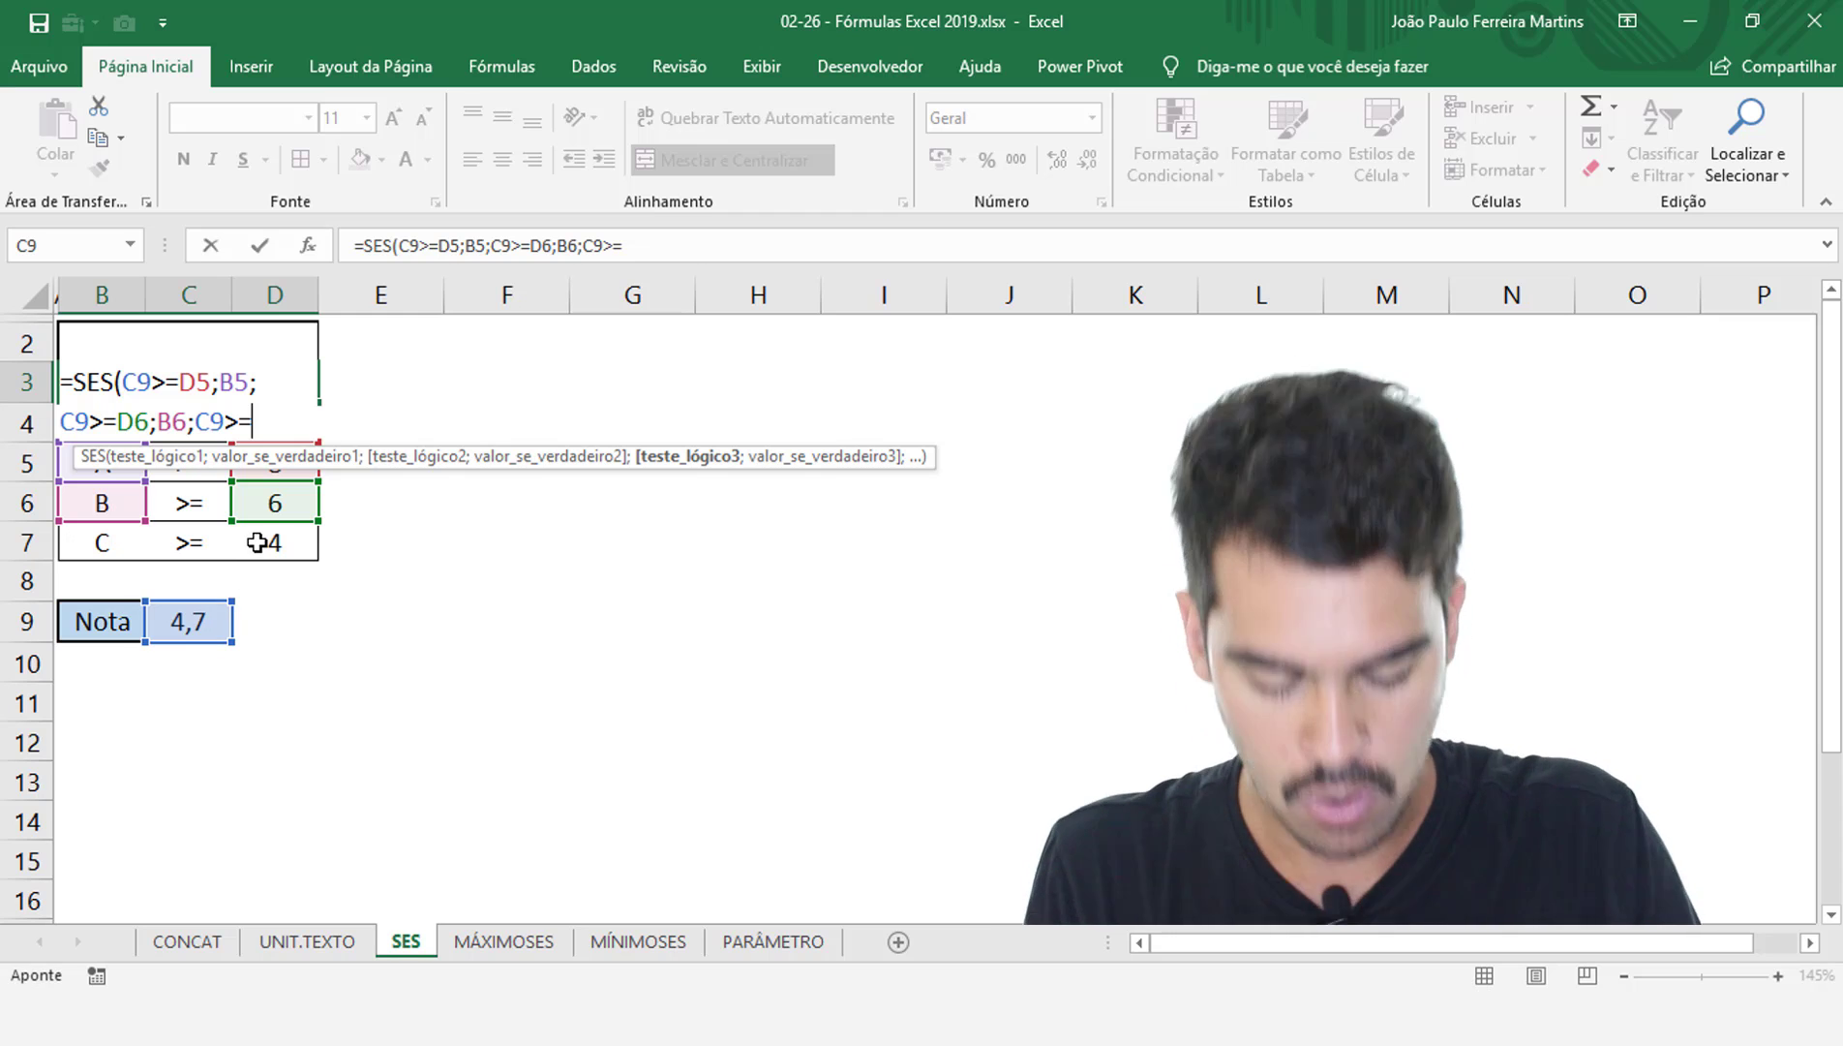
{"action": "left_click", "coordinate": [257, 542]}
{"action": "type", "text": ";"}
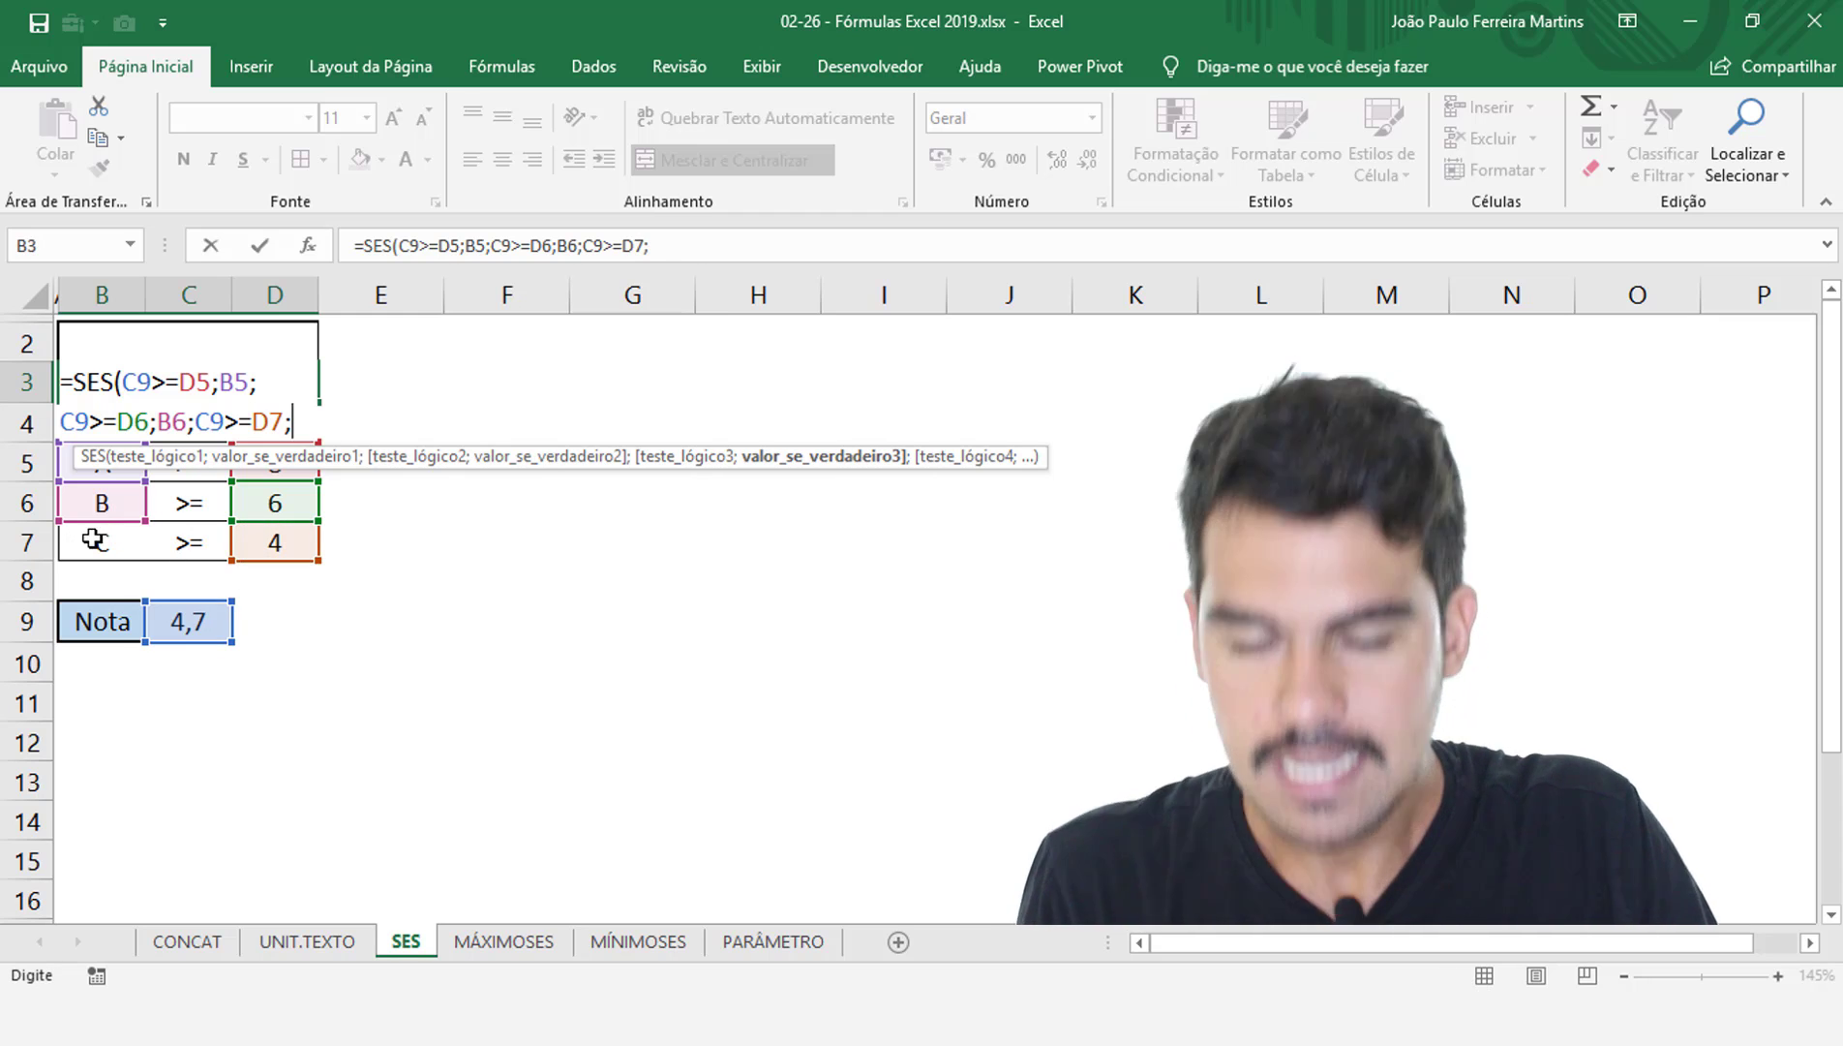
{"action": "left_click", "coordinate": [94, 540]}
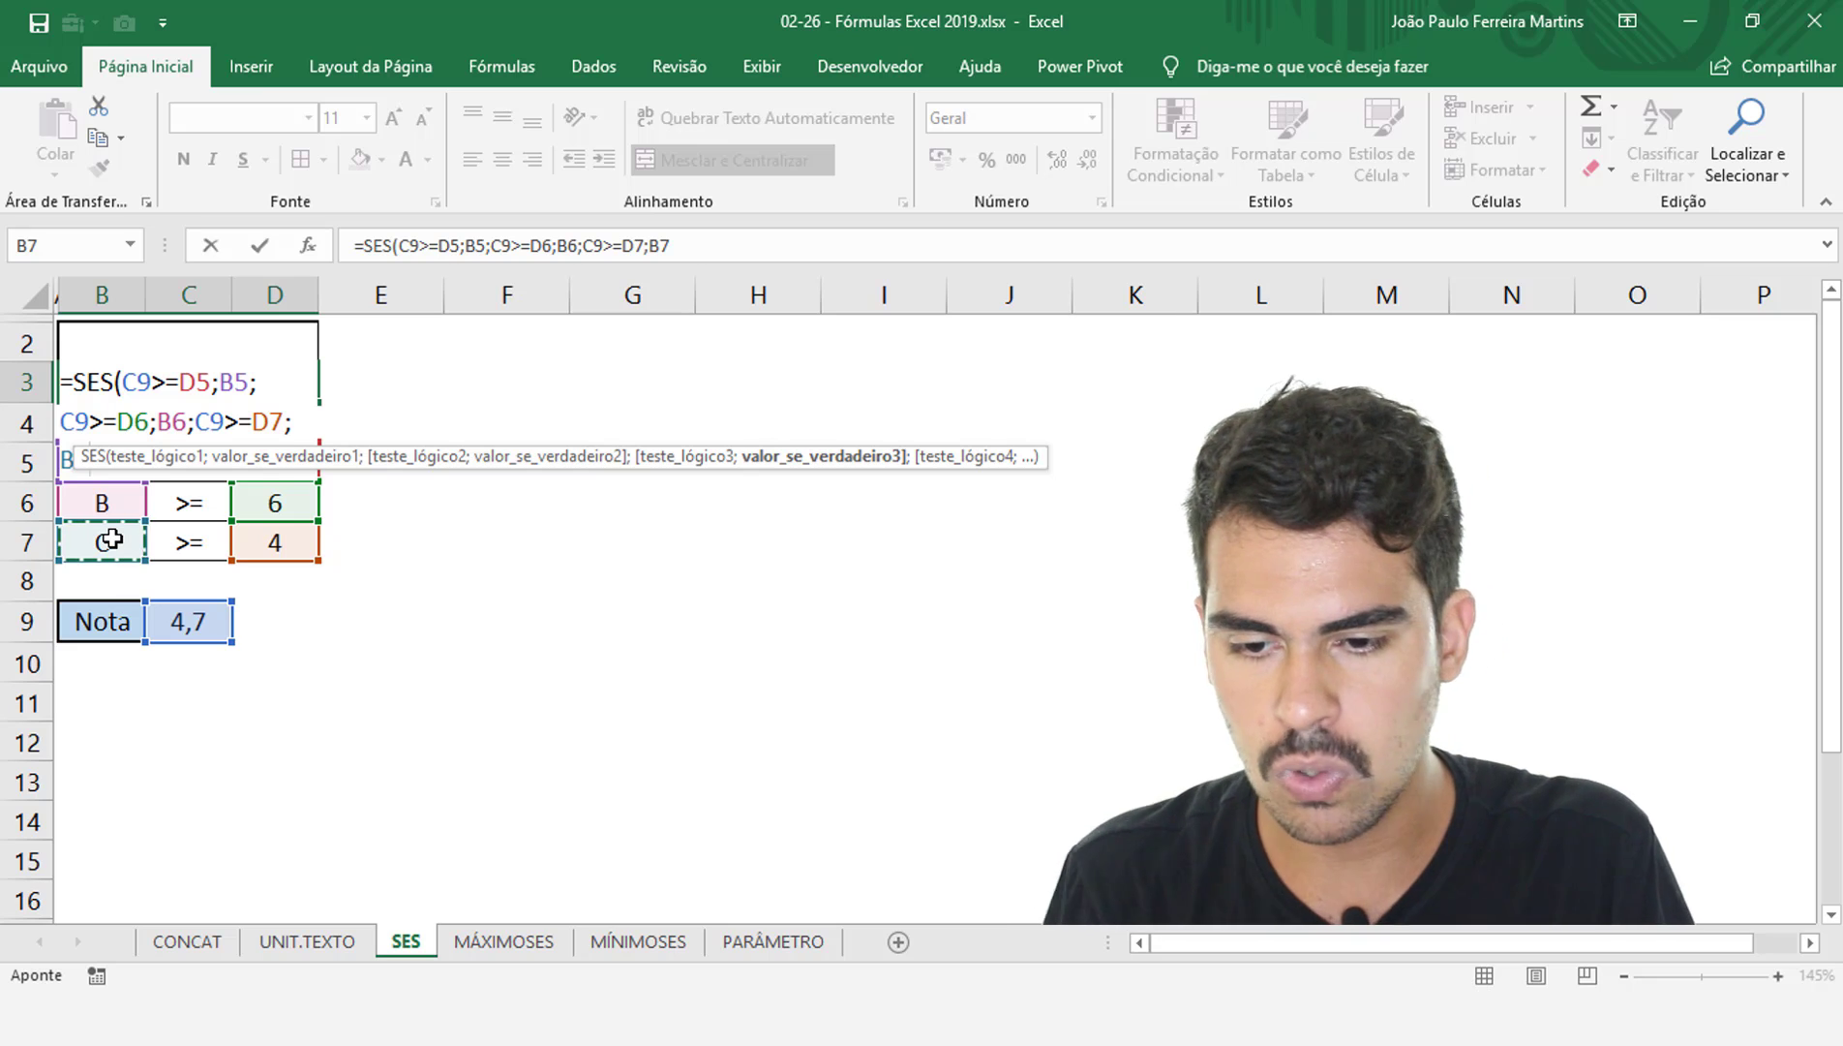
{"action": "key", "text": "Return"}
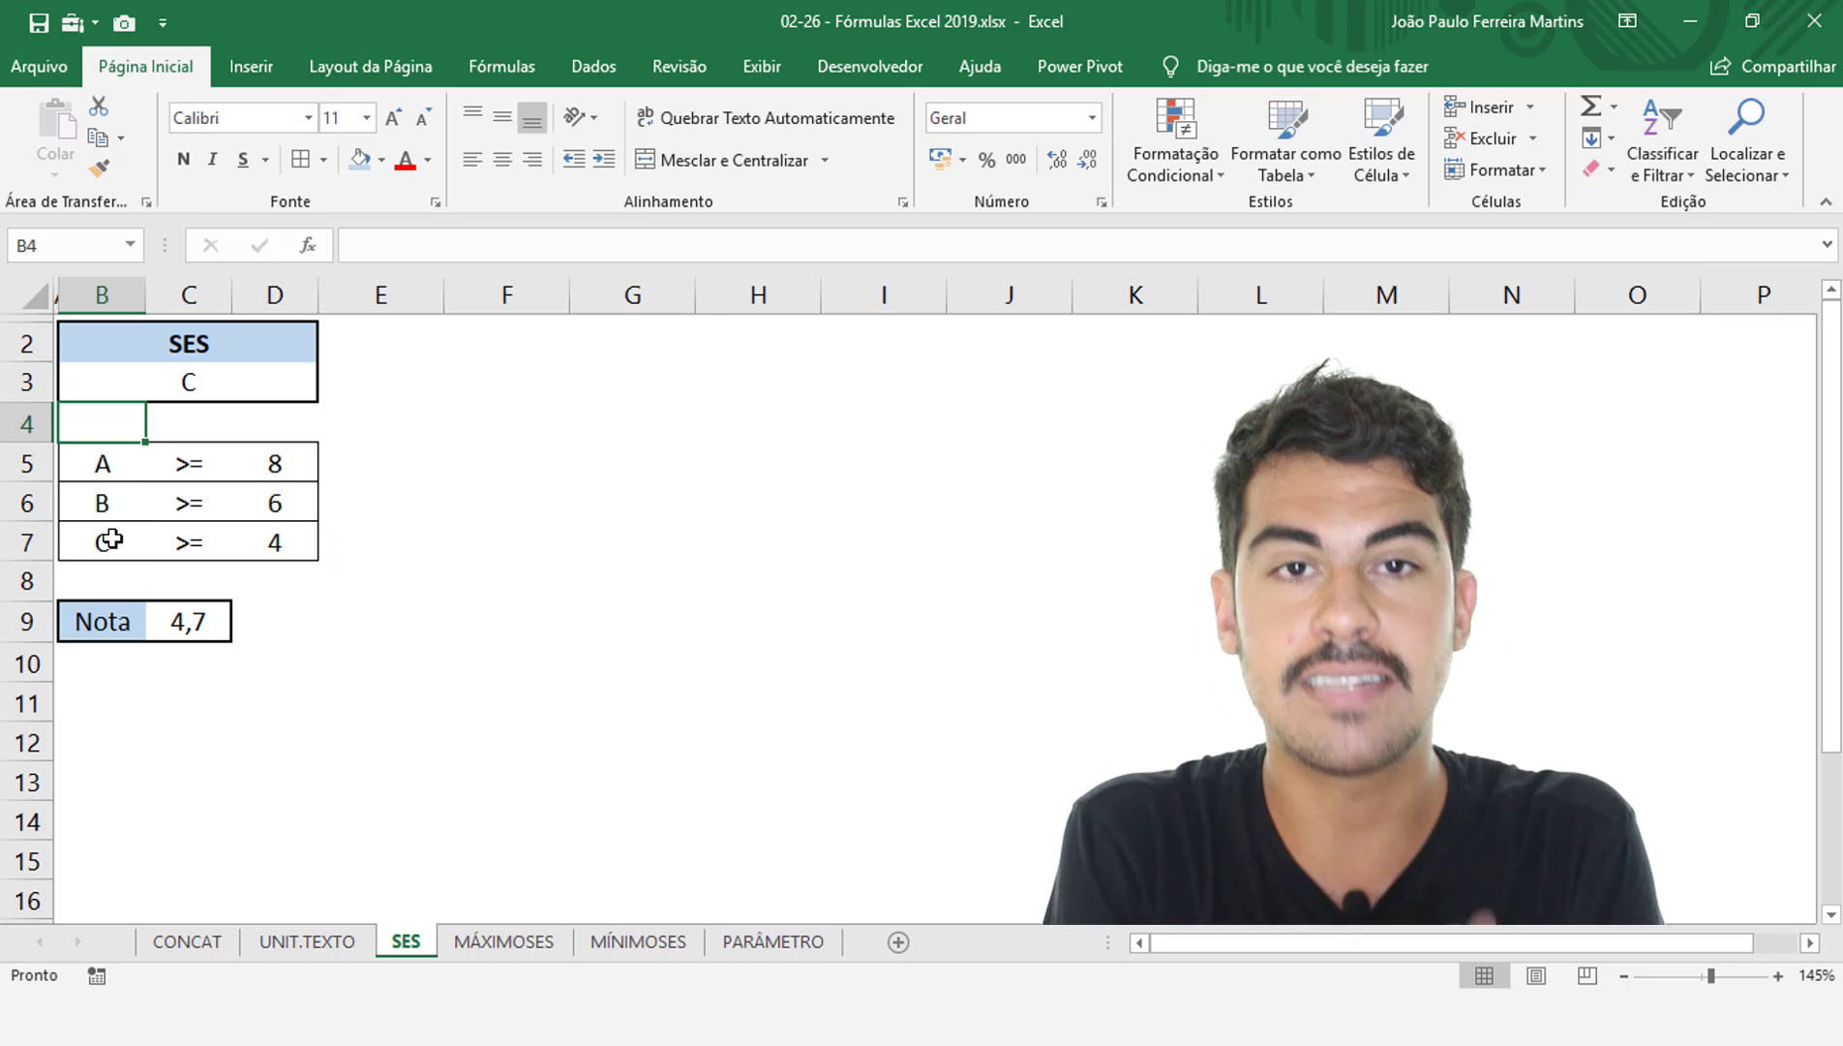
Test the grade formula by changing the Nota to 7,5 and then 9,4
{"action": "left_click", "coordinate": [205, 627]}
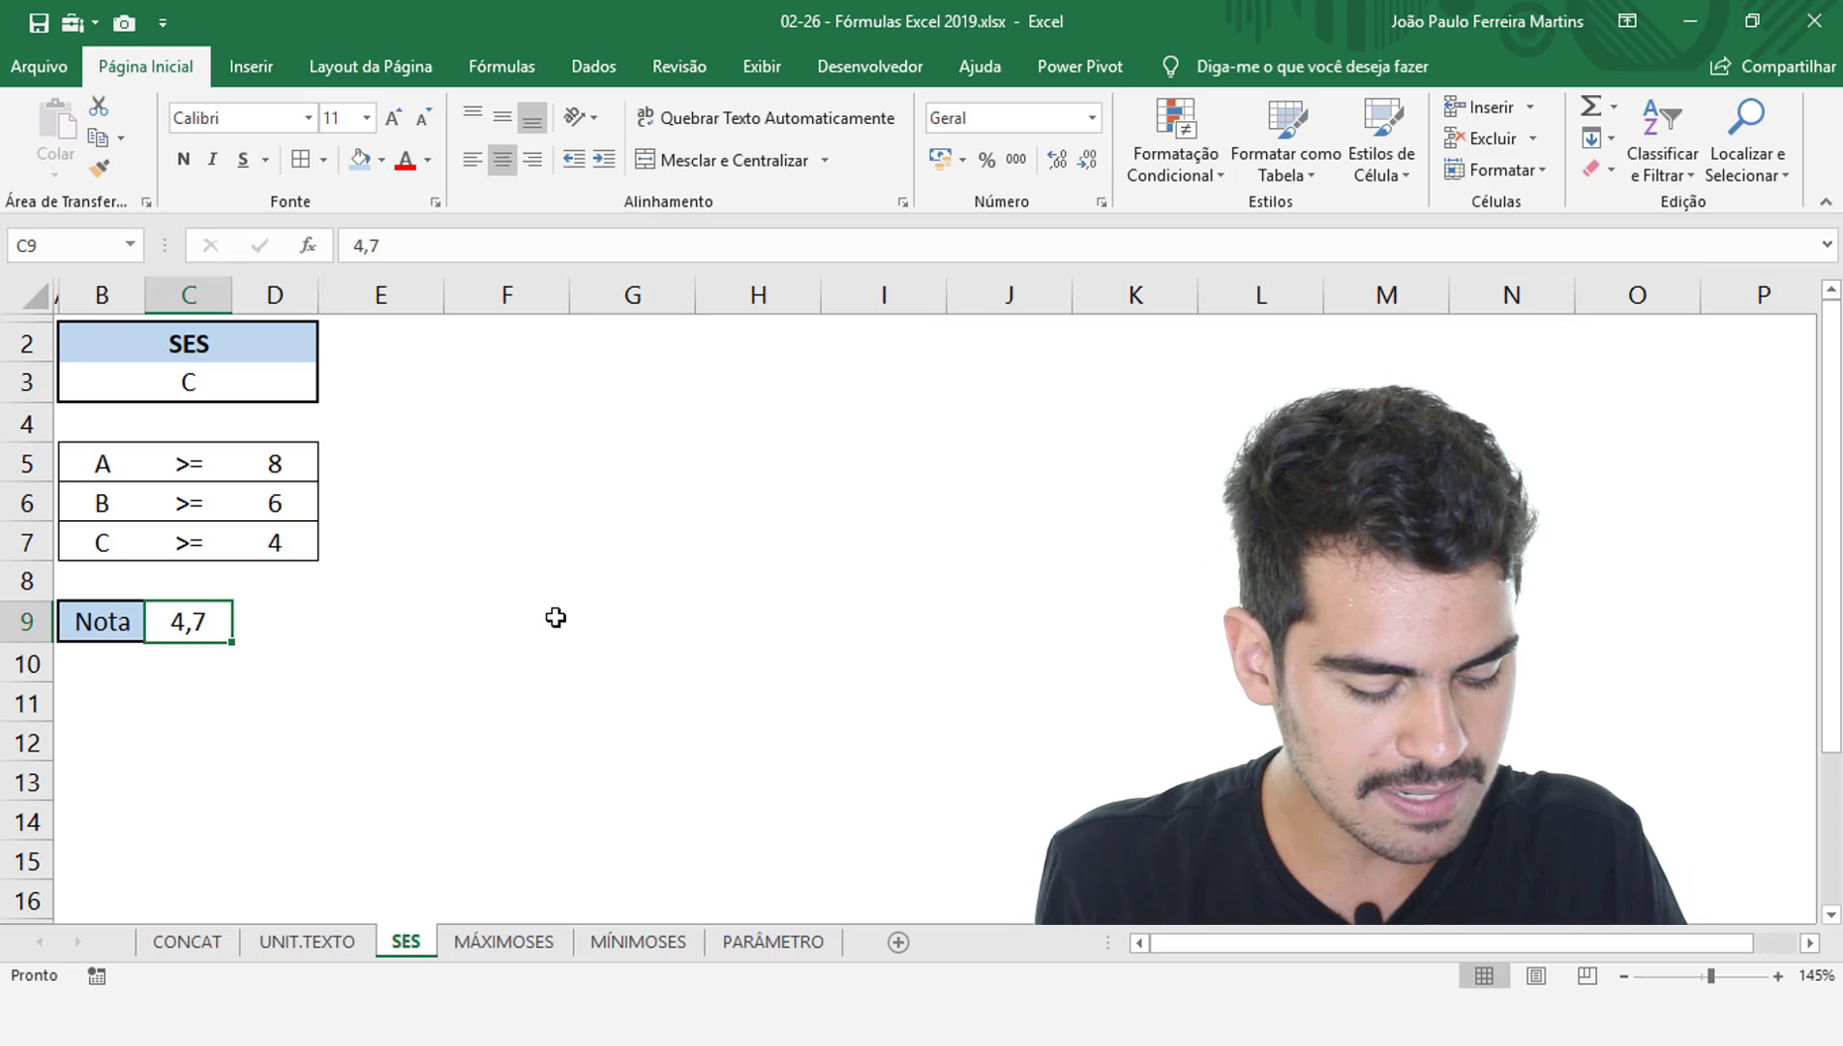
{"action": "type", "text": "7,5"}
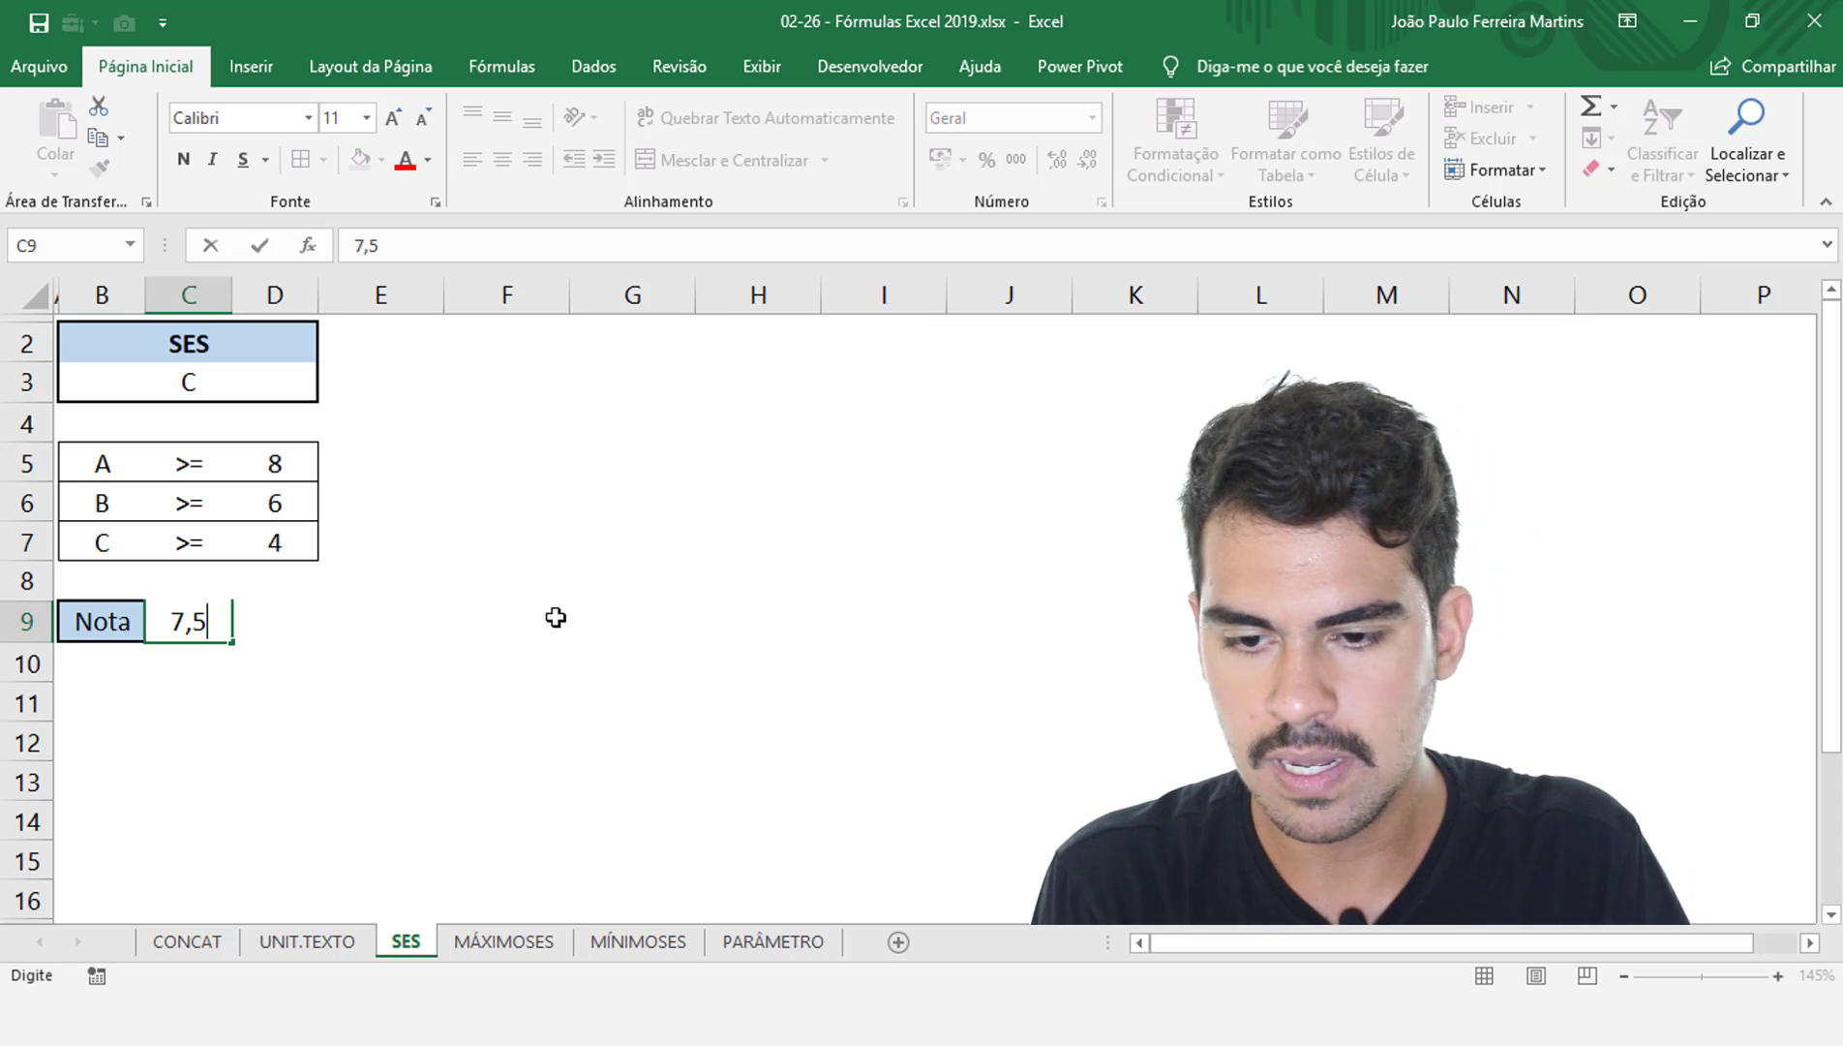
{"action": "key", "text": "Return"}
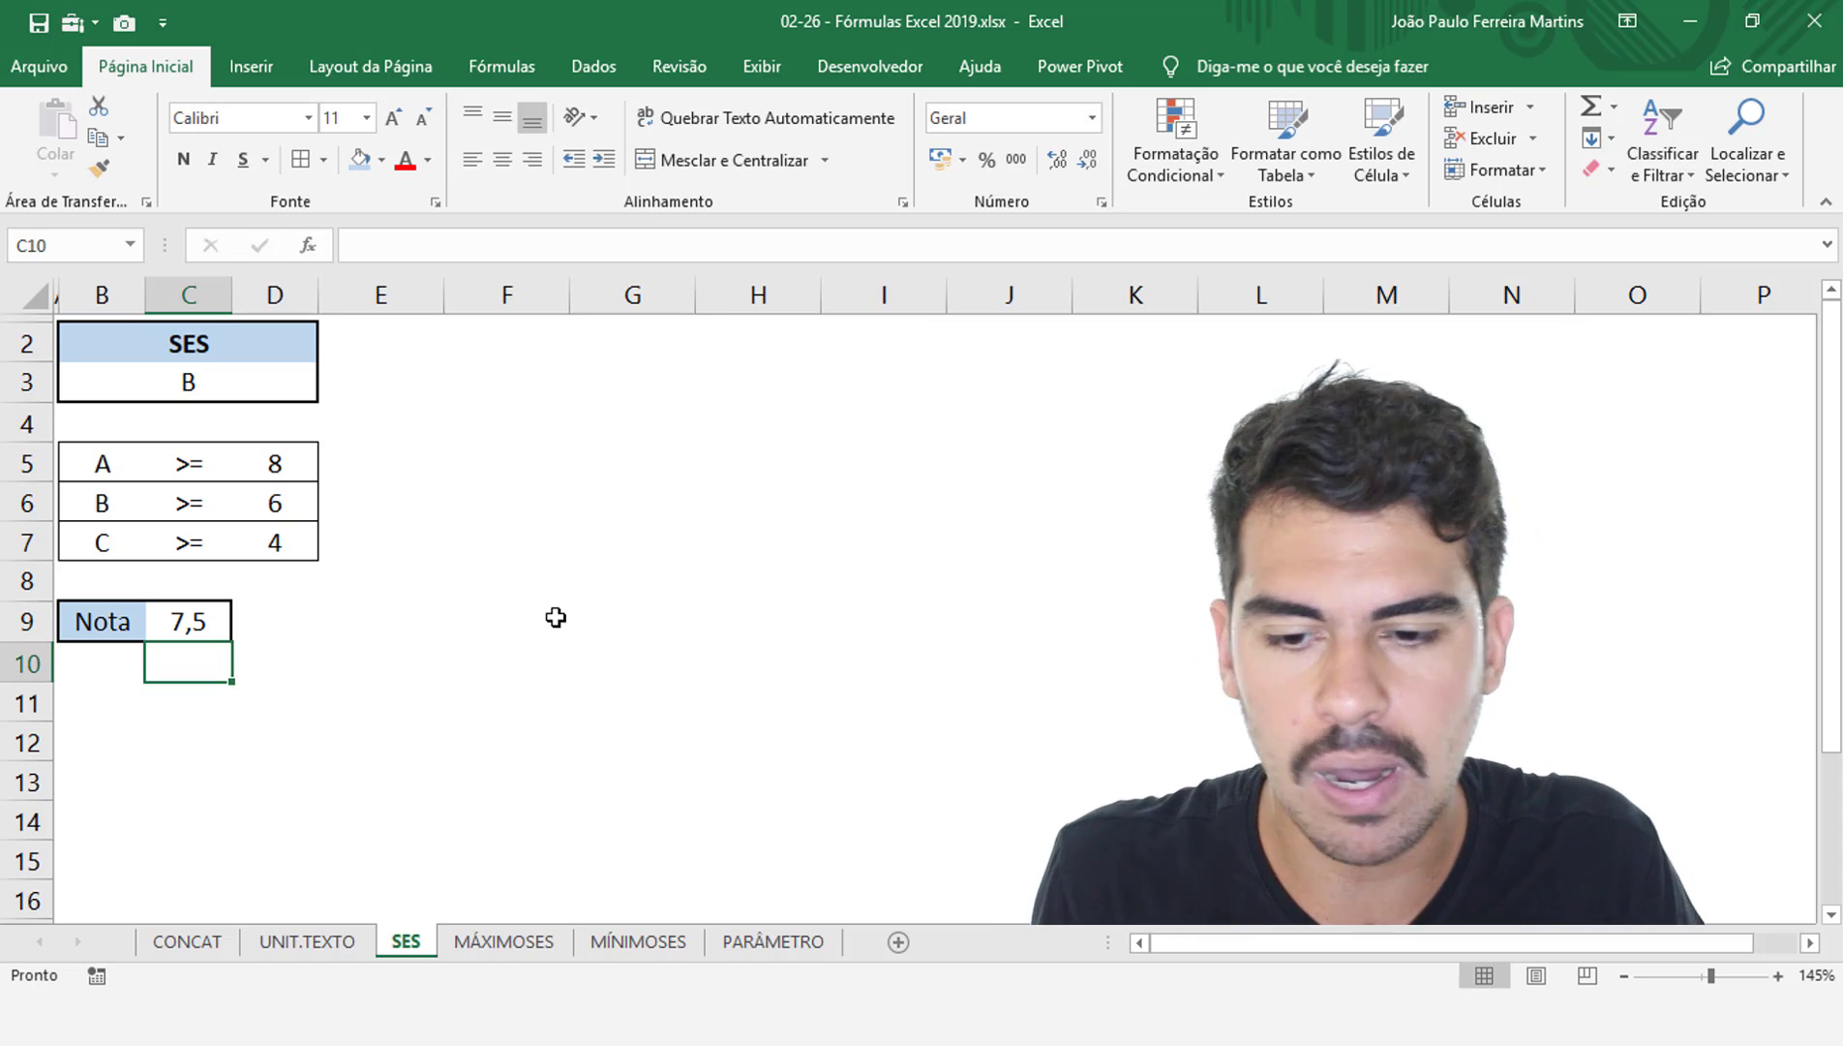
{"action": "left_click", "coordinate": [218, 612]}
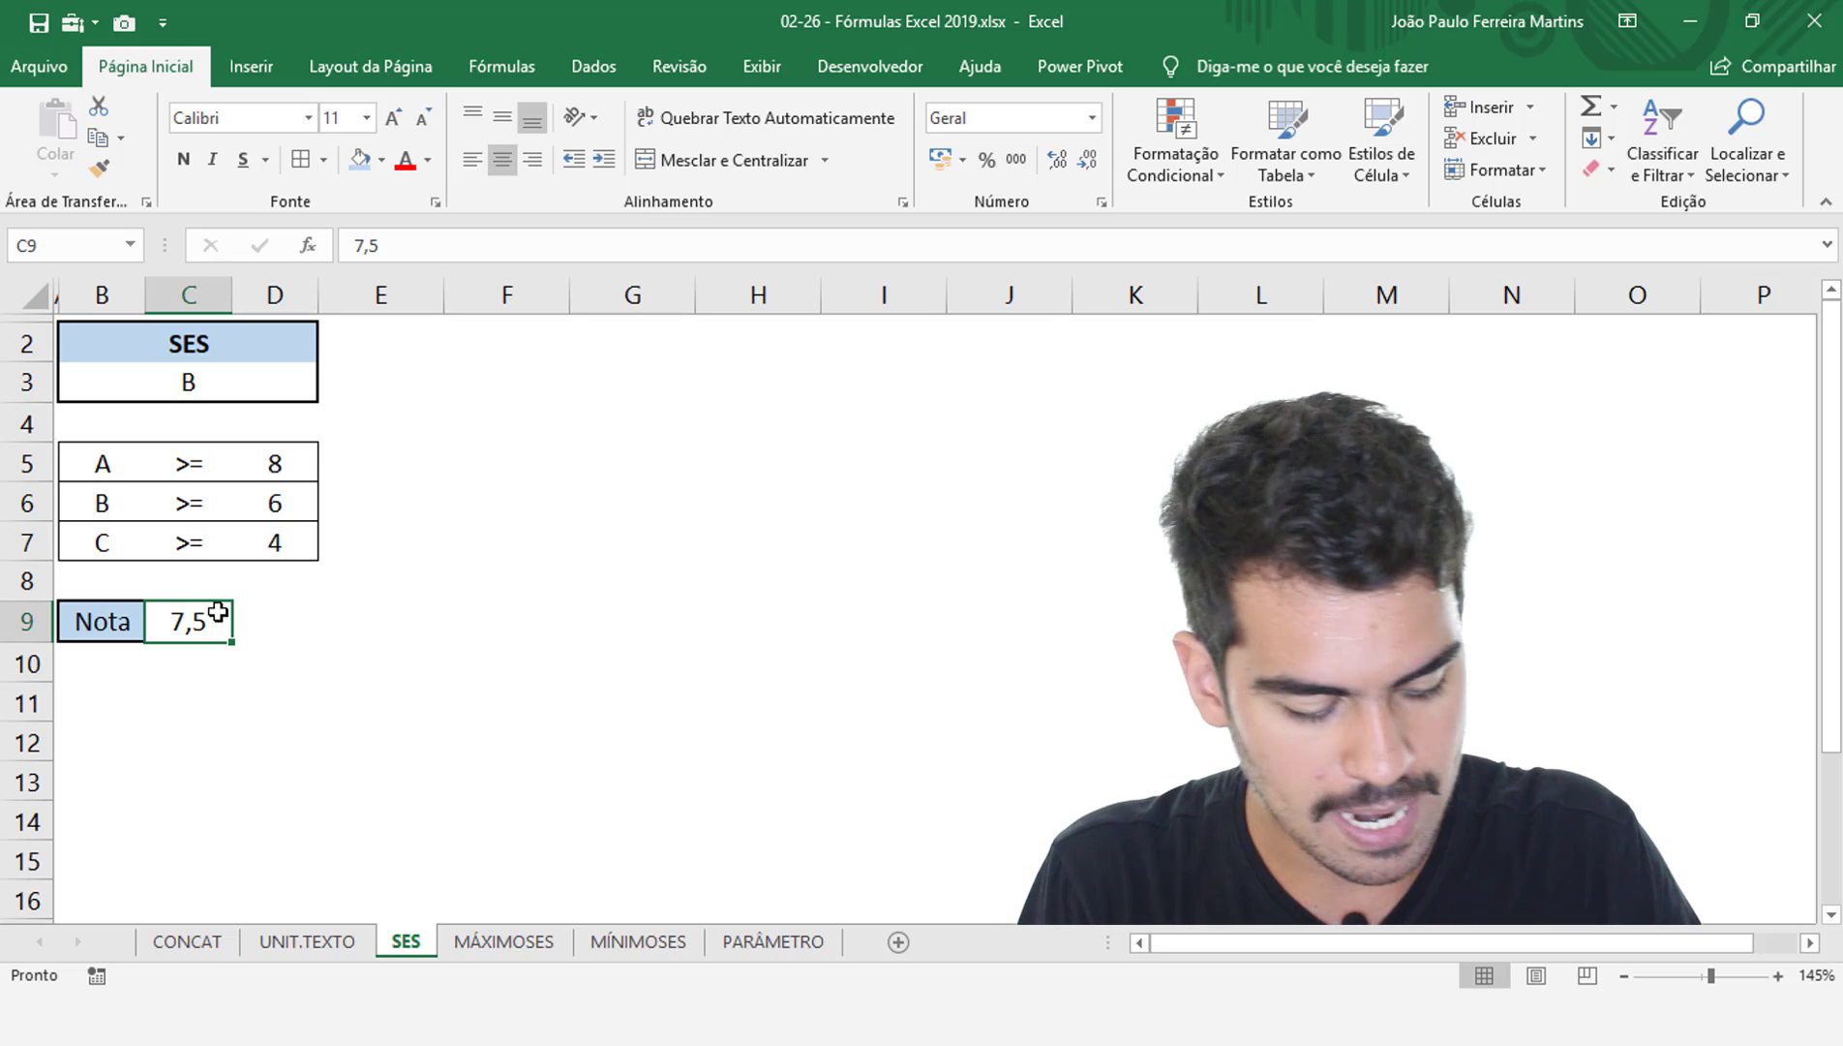
{"action": "type", "text": "9,4"}
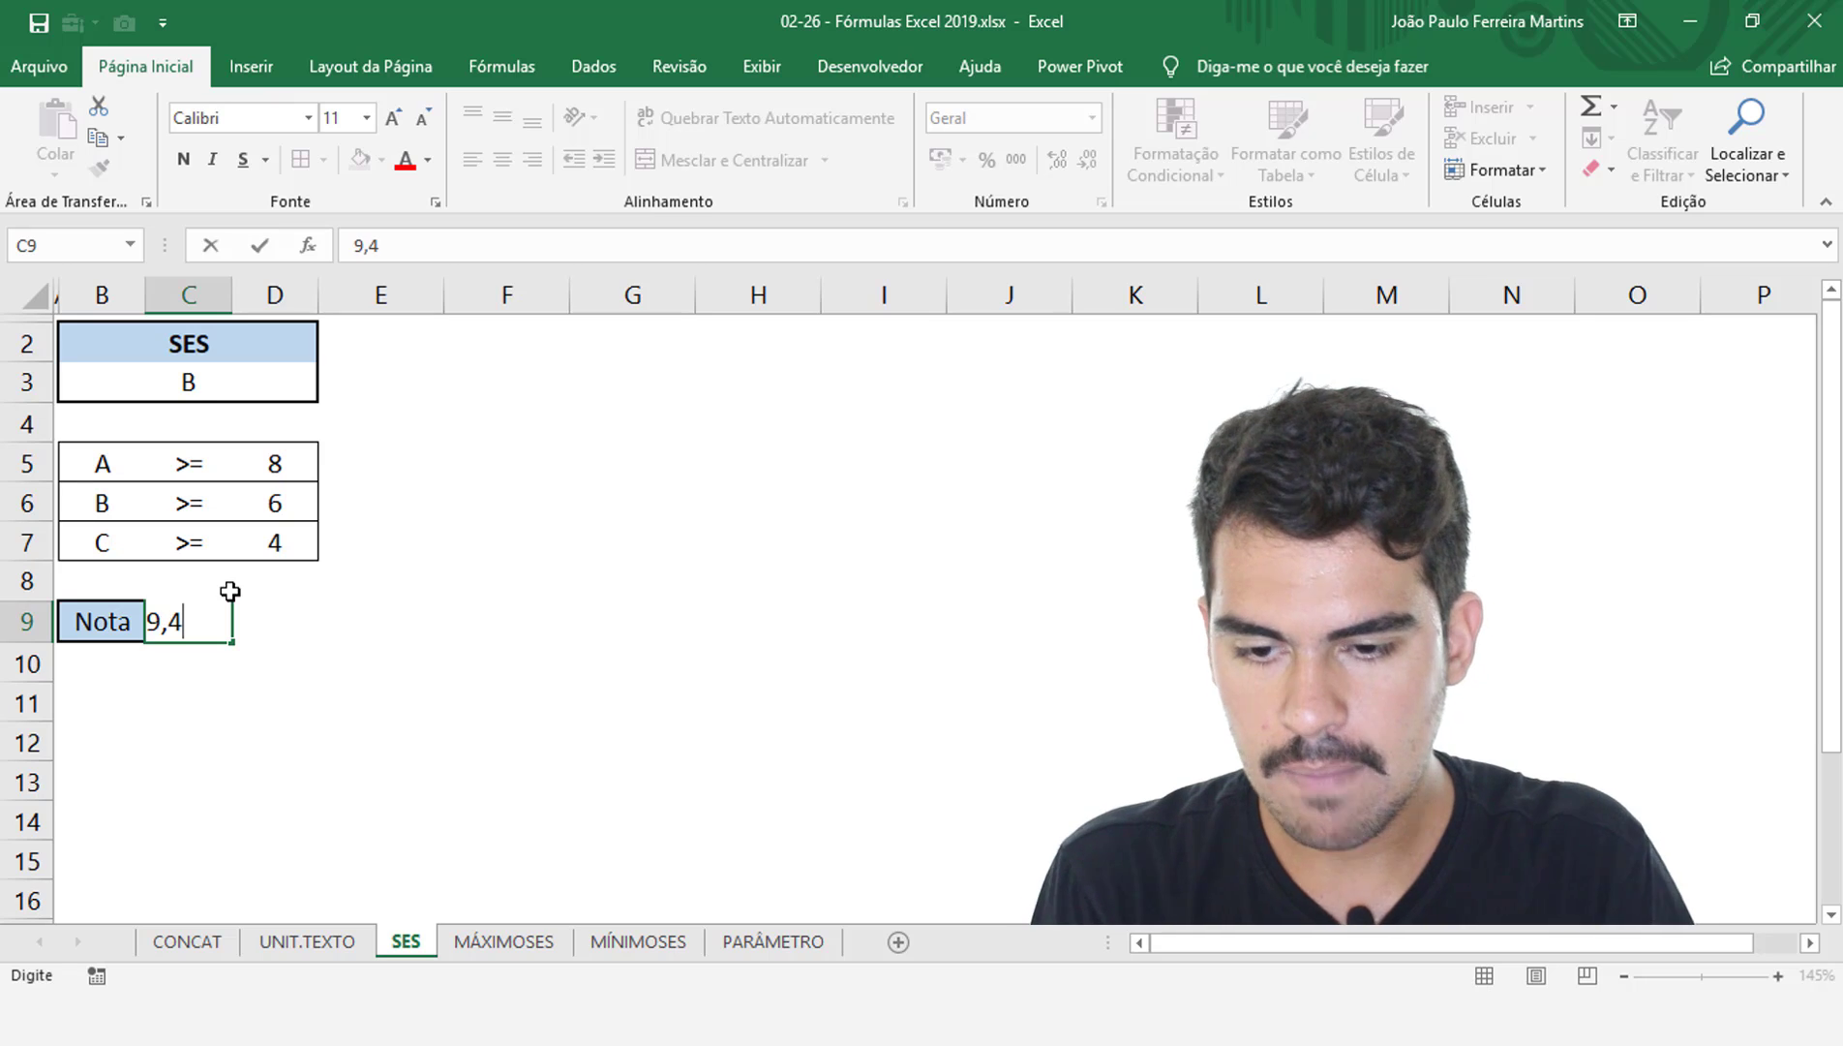
{"action": "key", "text": "Return"}
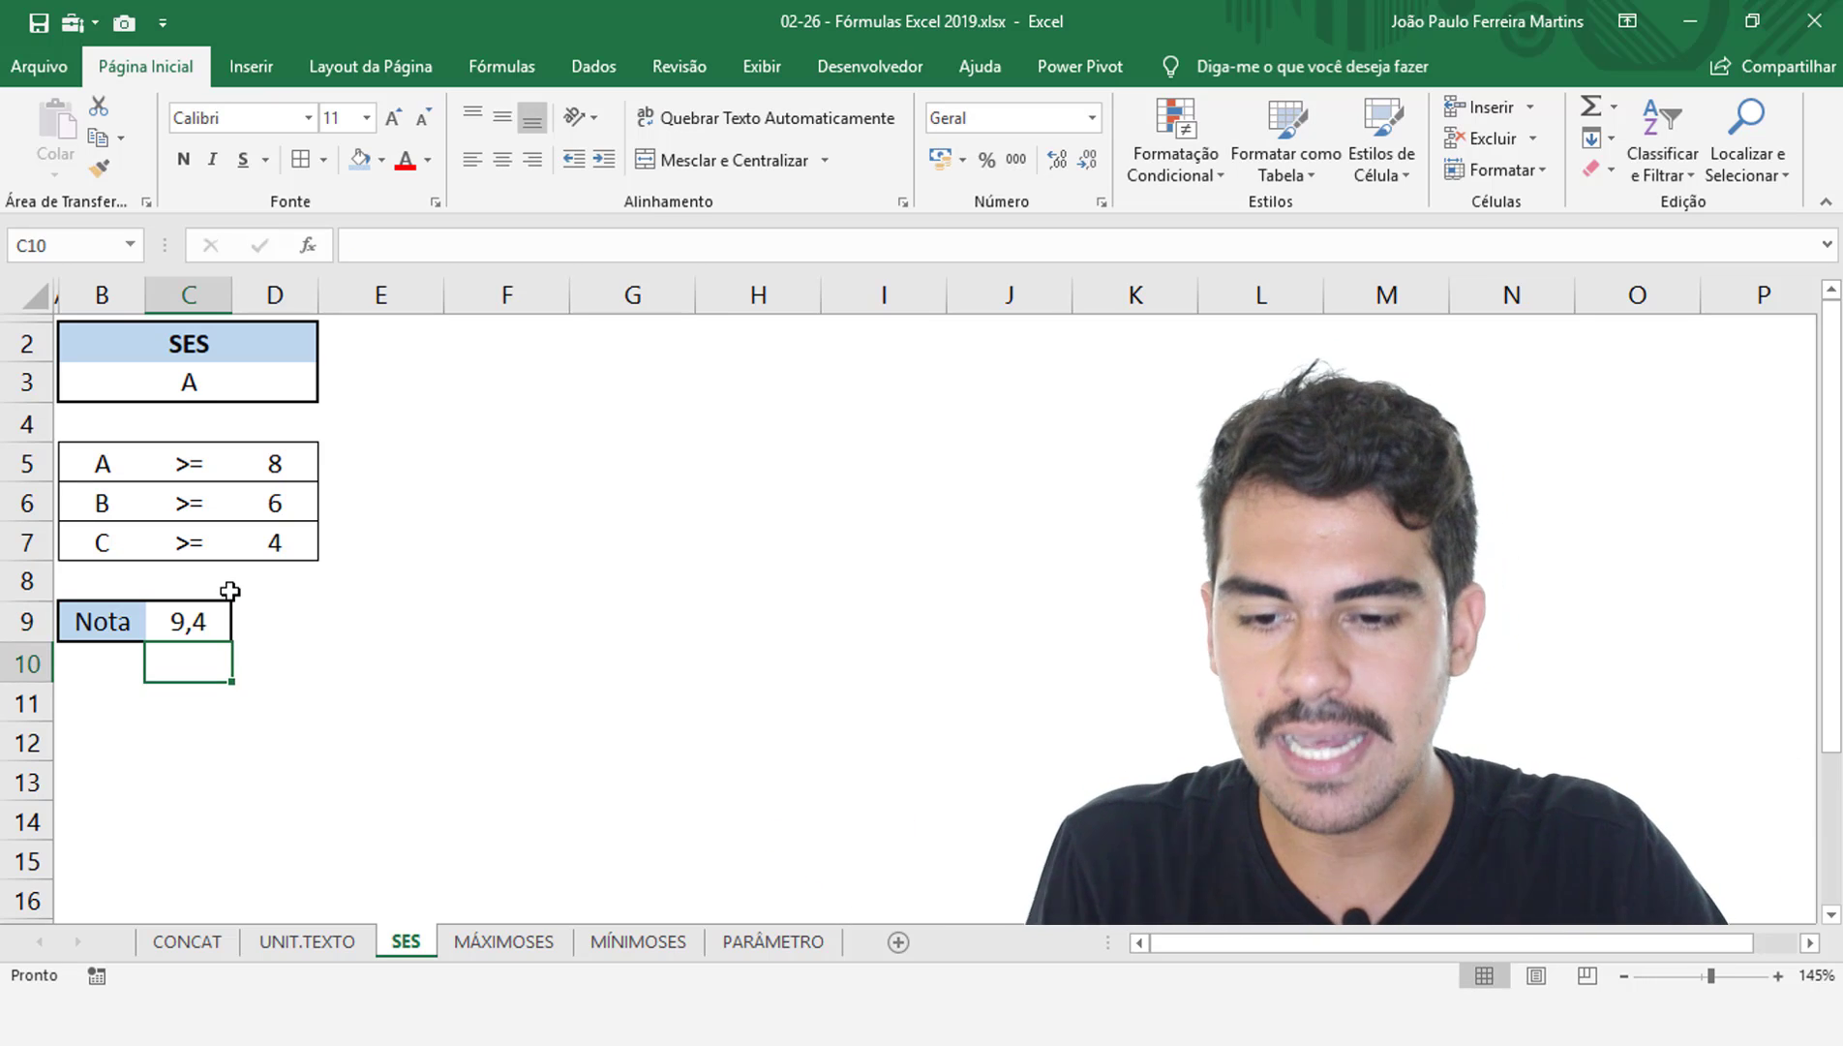
Review B3's SES formula, then move to the MÁXIMOSES sheet
{"action": "left_click", "coordinate": [257, 394]}
{"action": "key", "text": "F2"}
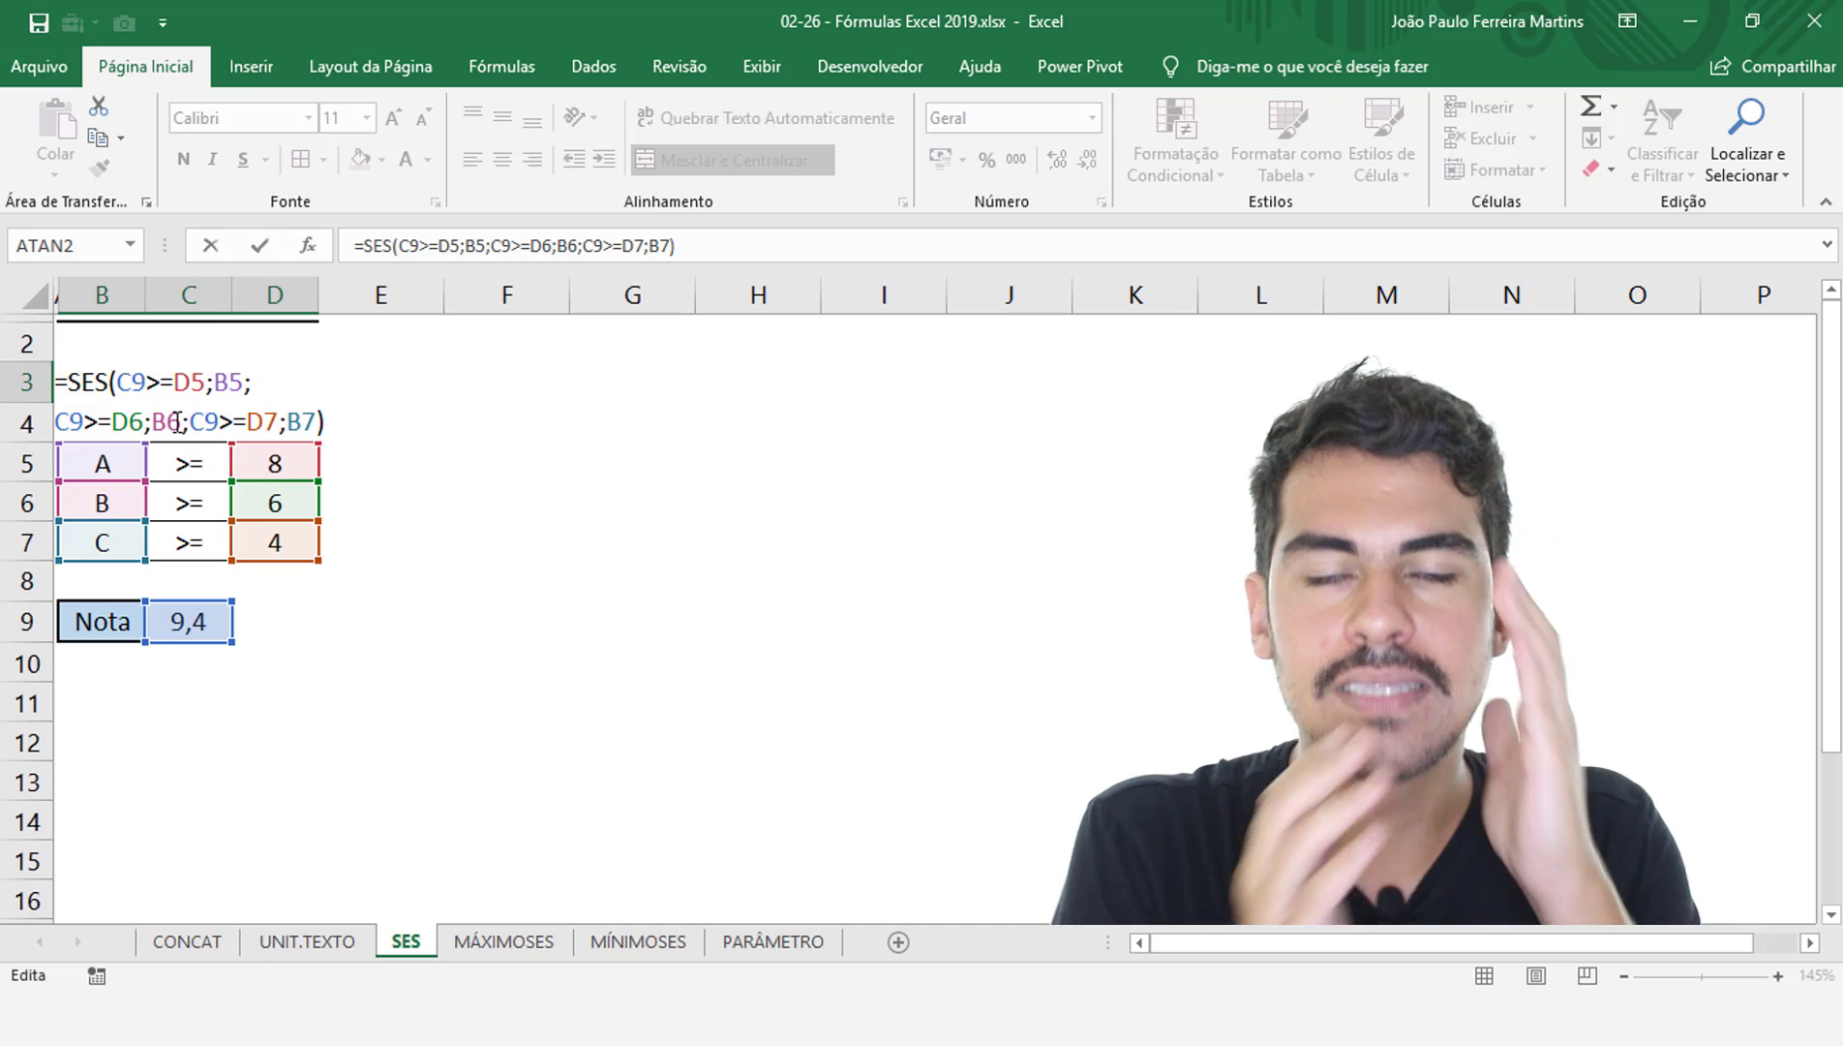
{"action": "key", "text": "Escape"}
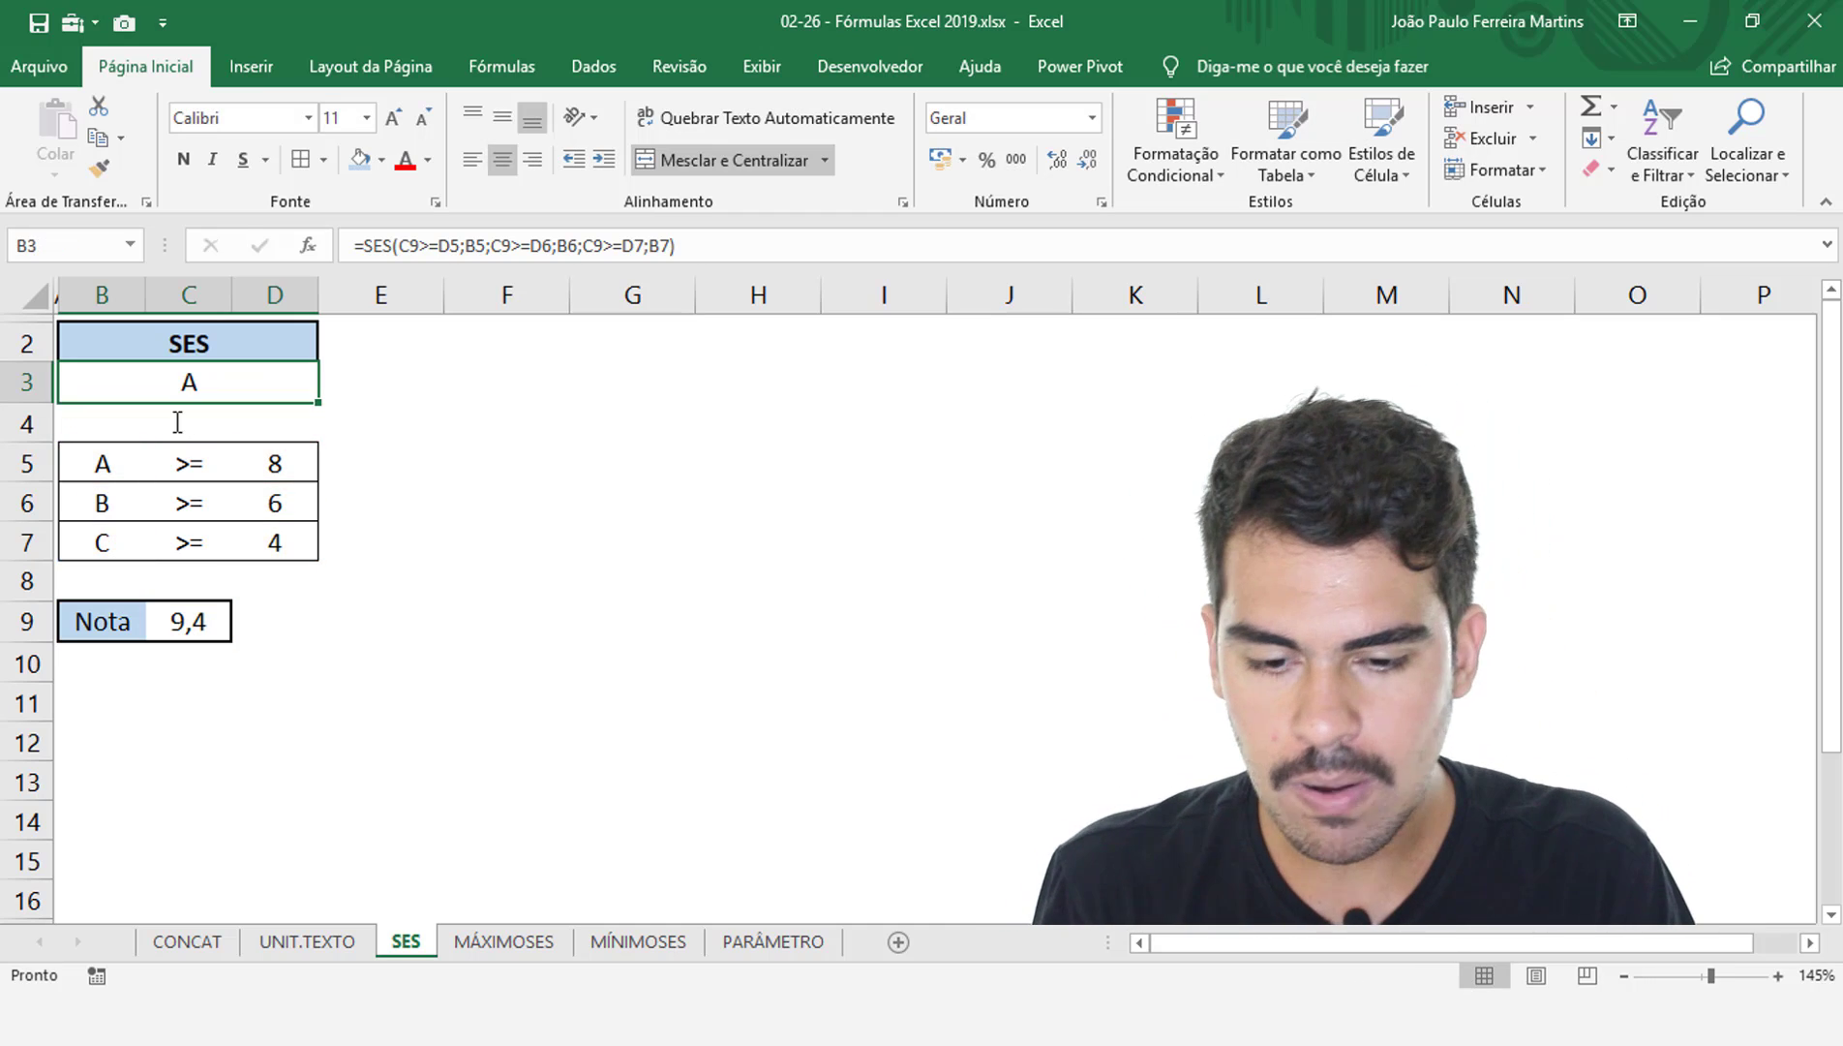
{"action": "key", "text": "ctrl+Page_Down"}
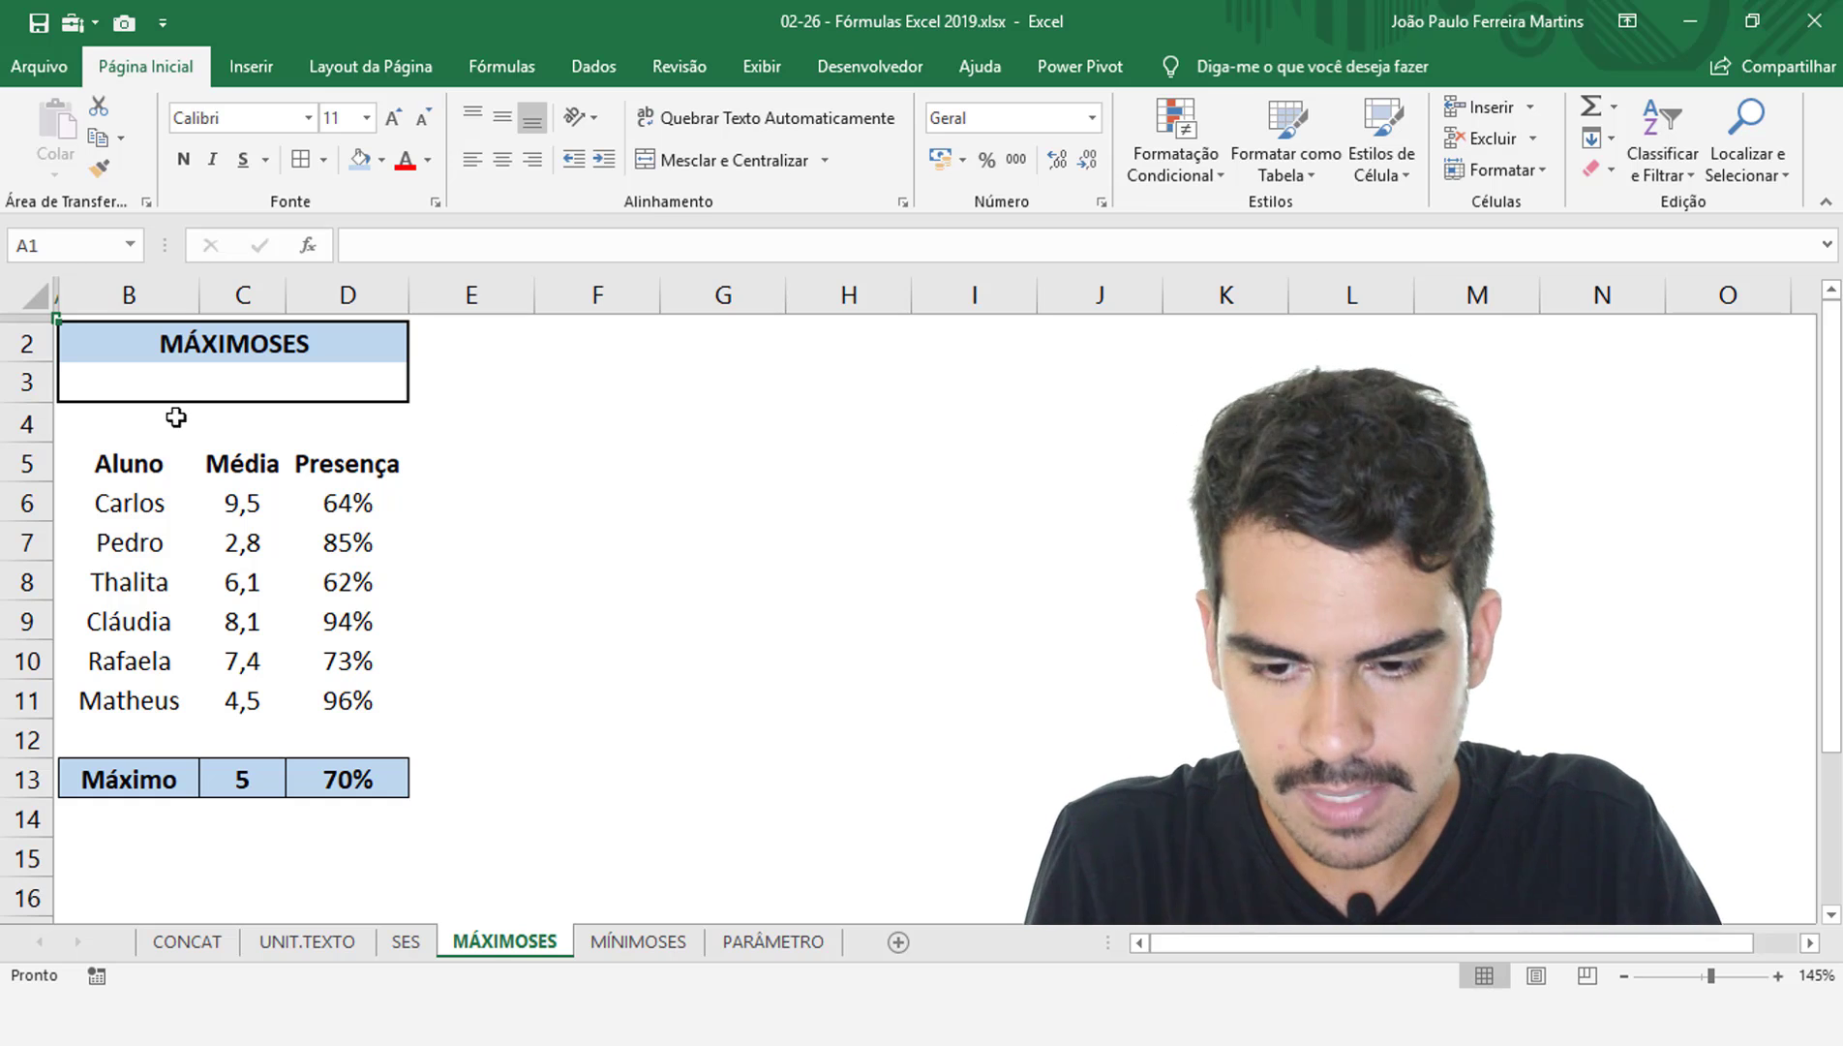
{"action": "left_click", "coordinate": [197, 386]}
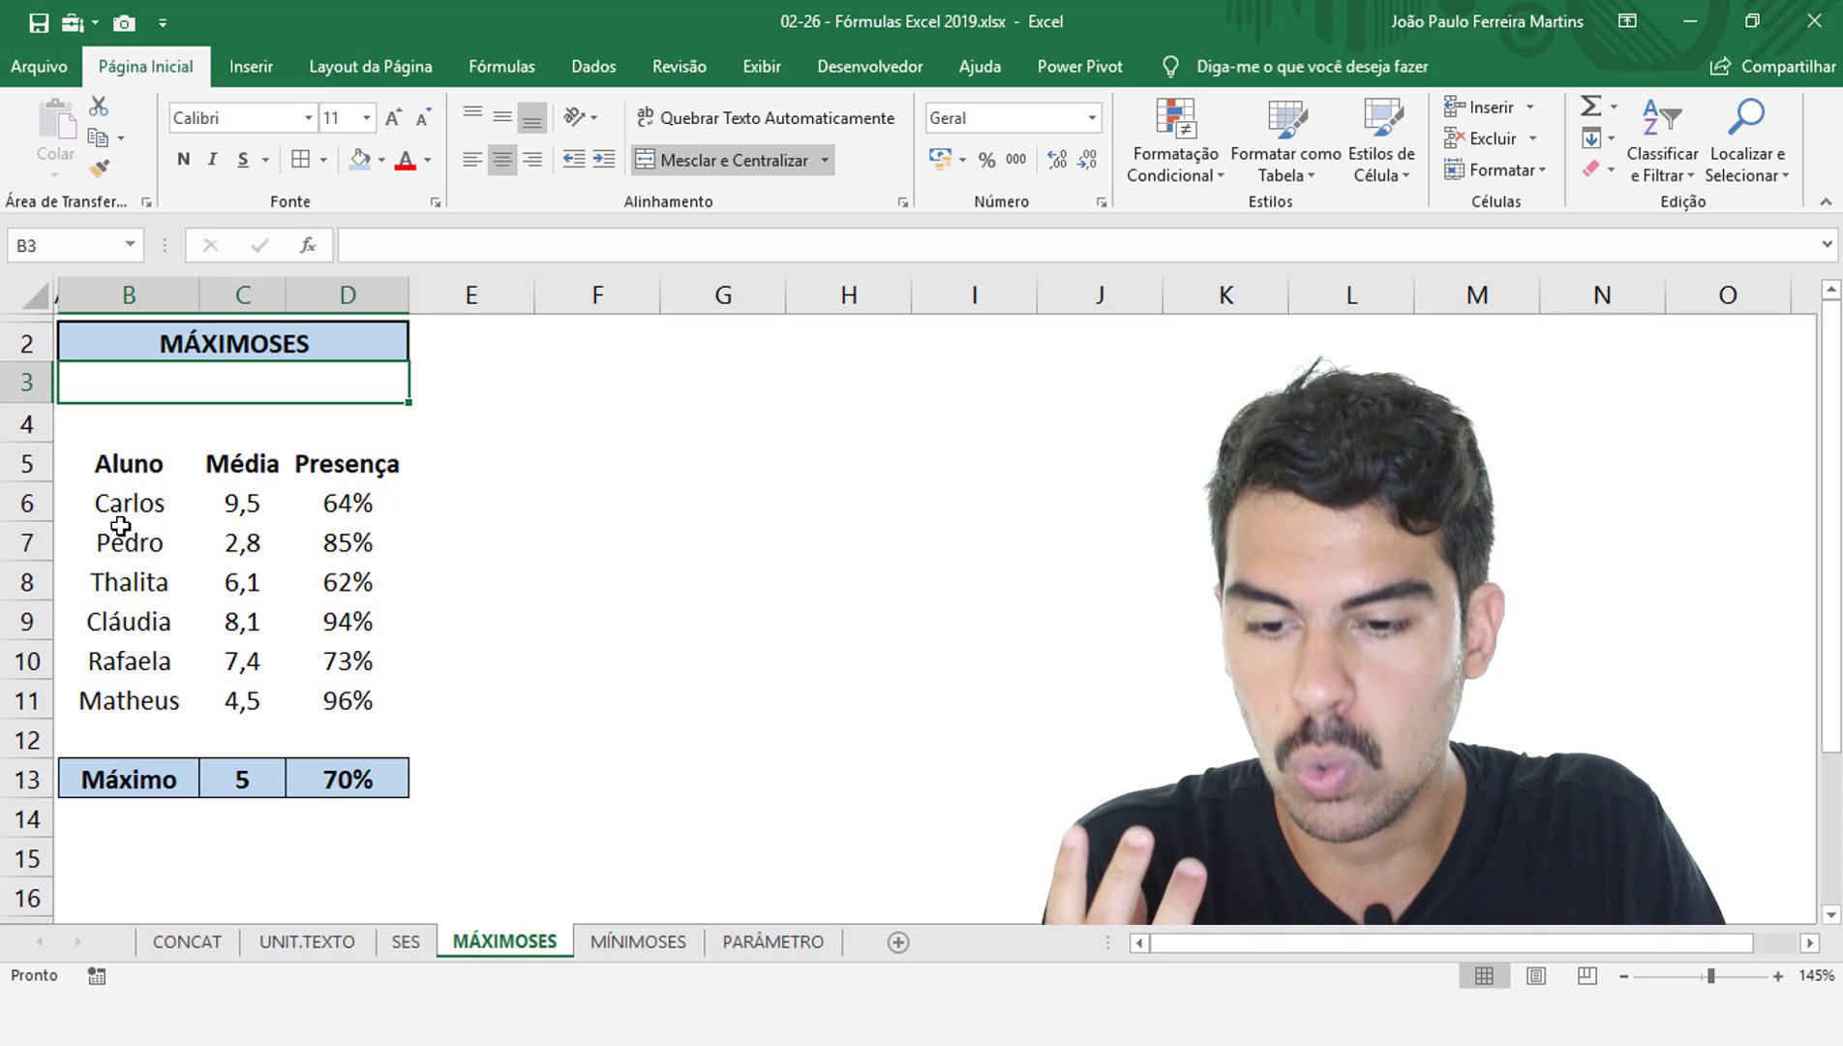
{"action": "left_click_drag", "start_coordinate": [141, 501], "coordinate": [145, 693]}
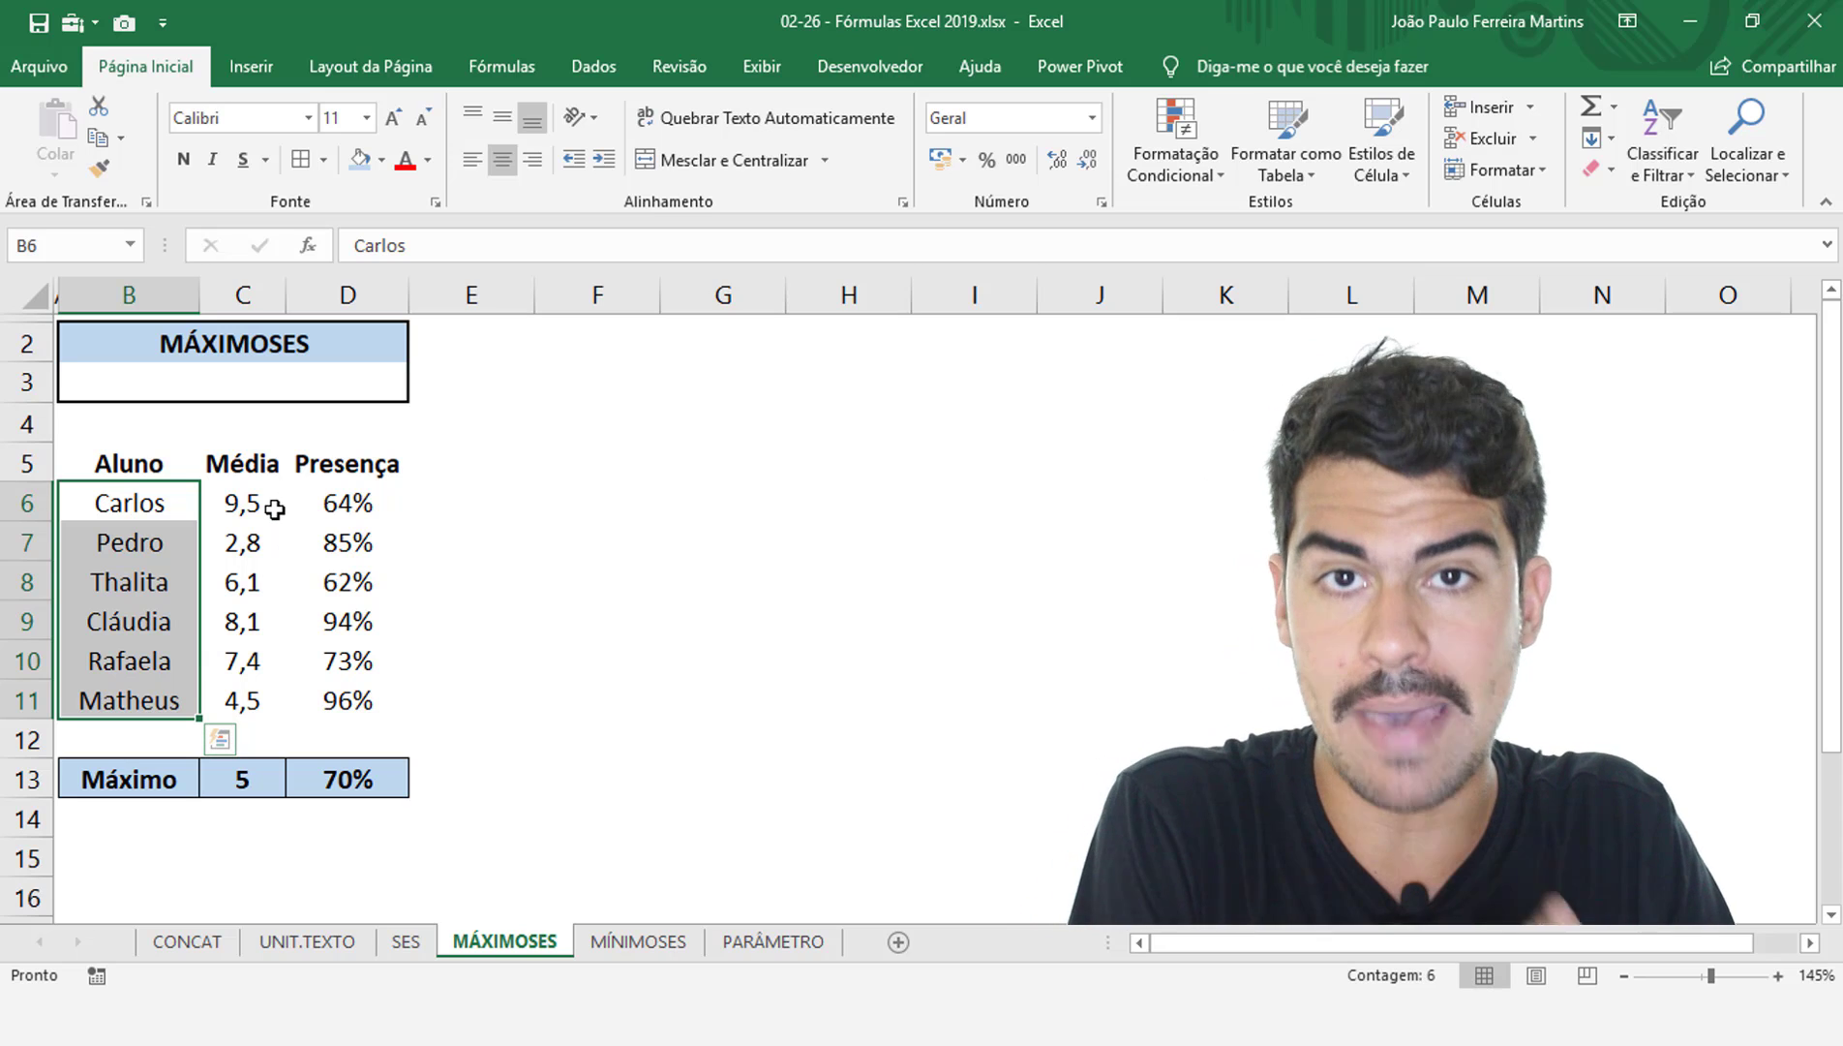
{"action": "left_click_drag", "start_coordinate": [267, 513], "coordinate": [244, 695]}
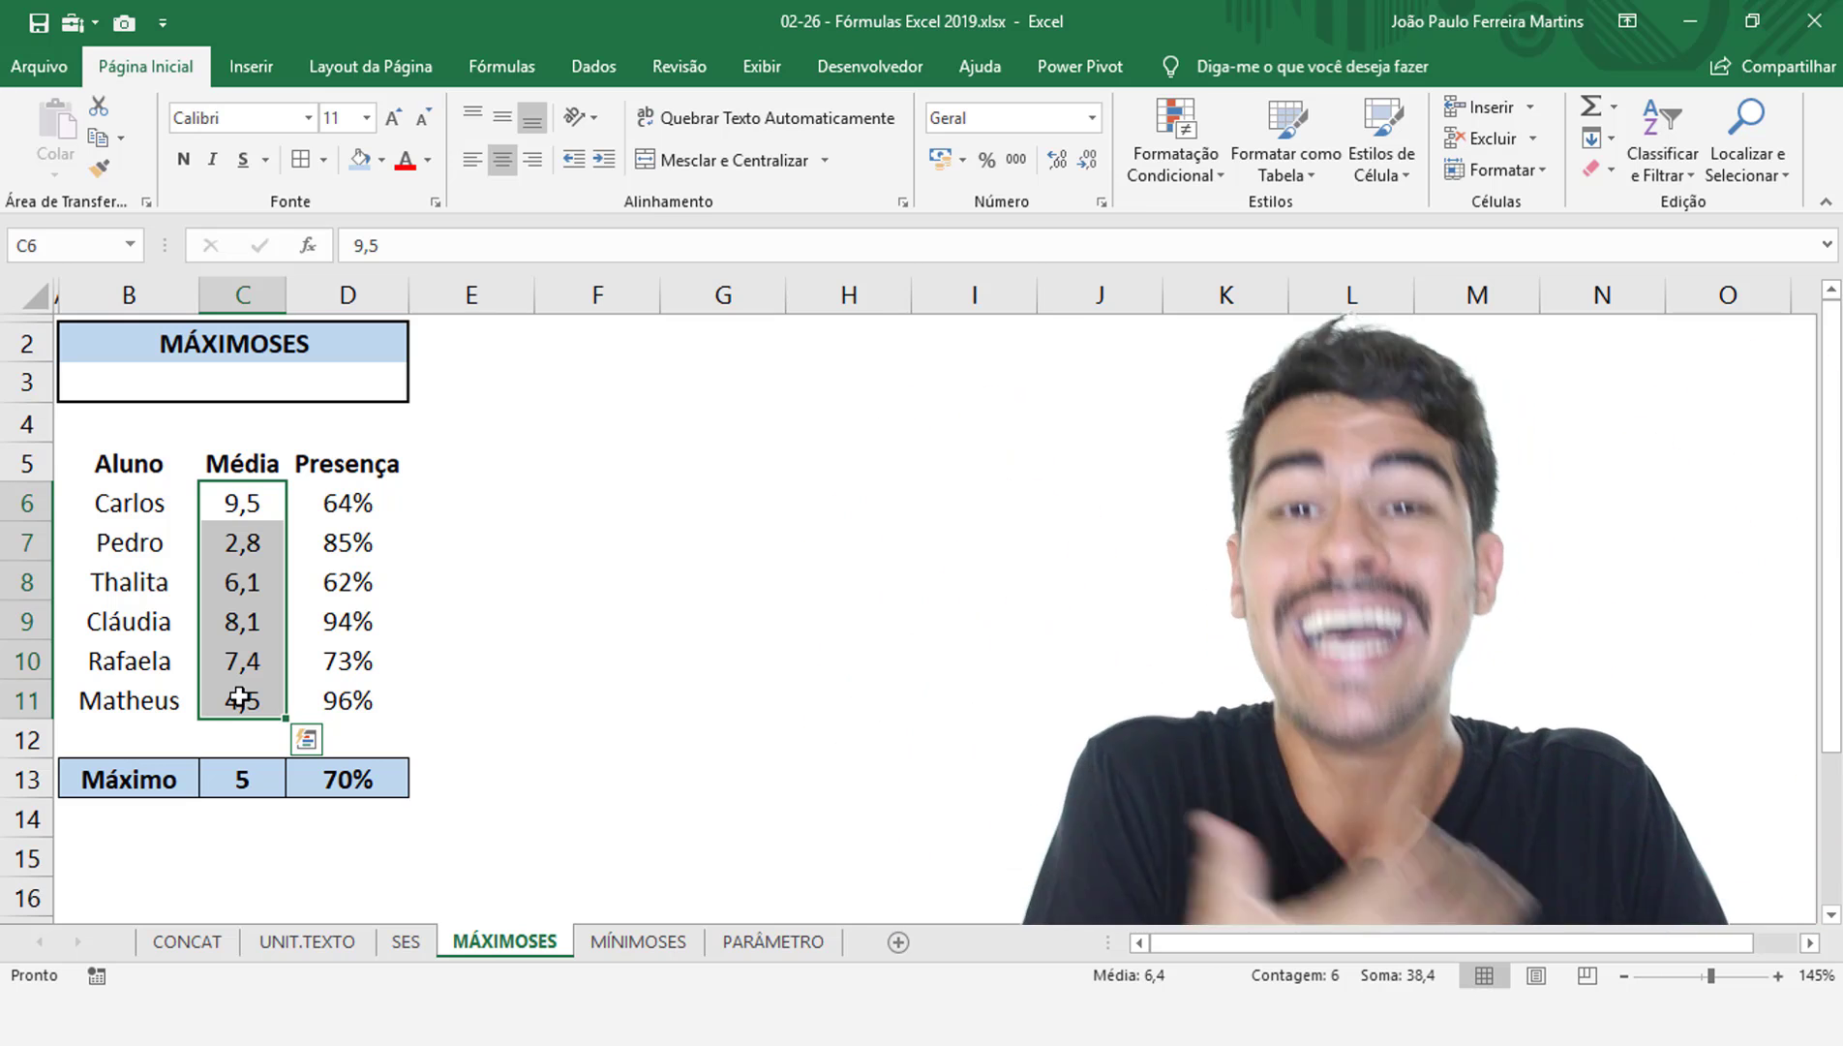
{"action": "left_click", "coordinate": [241, 780]}
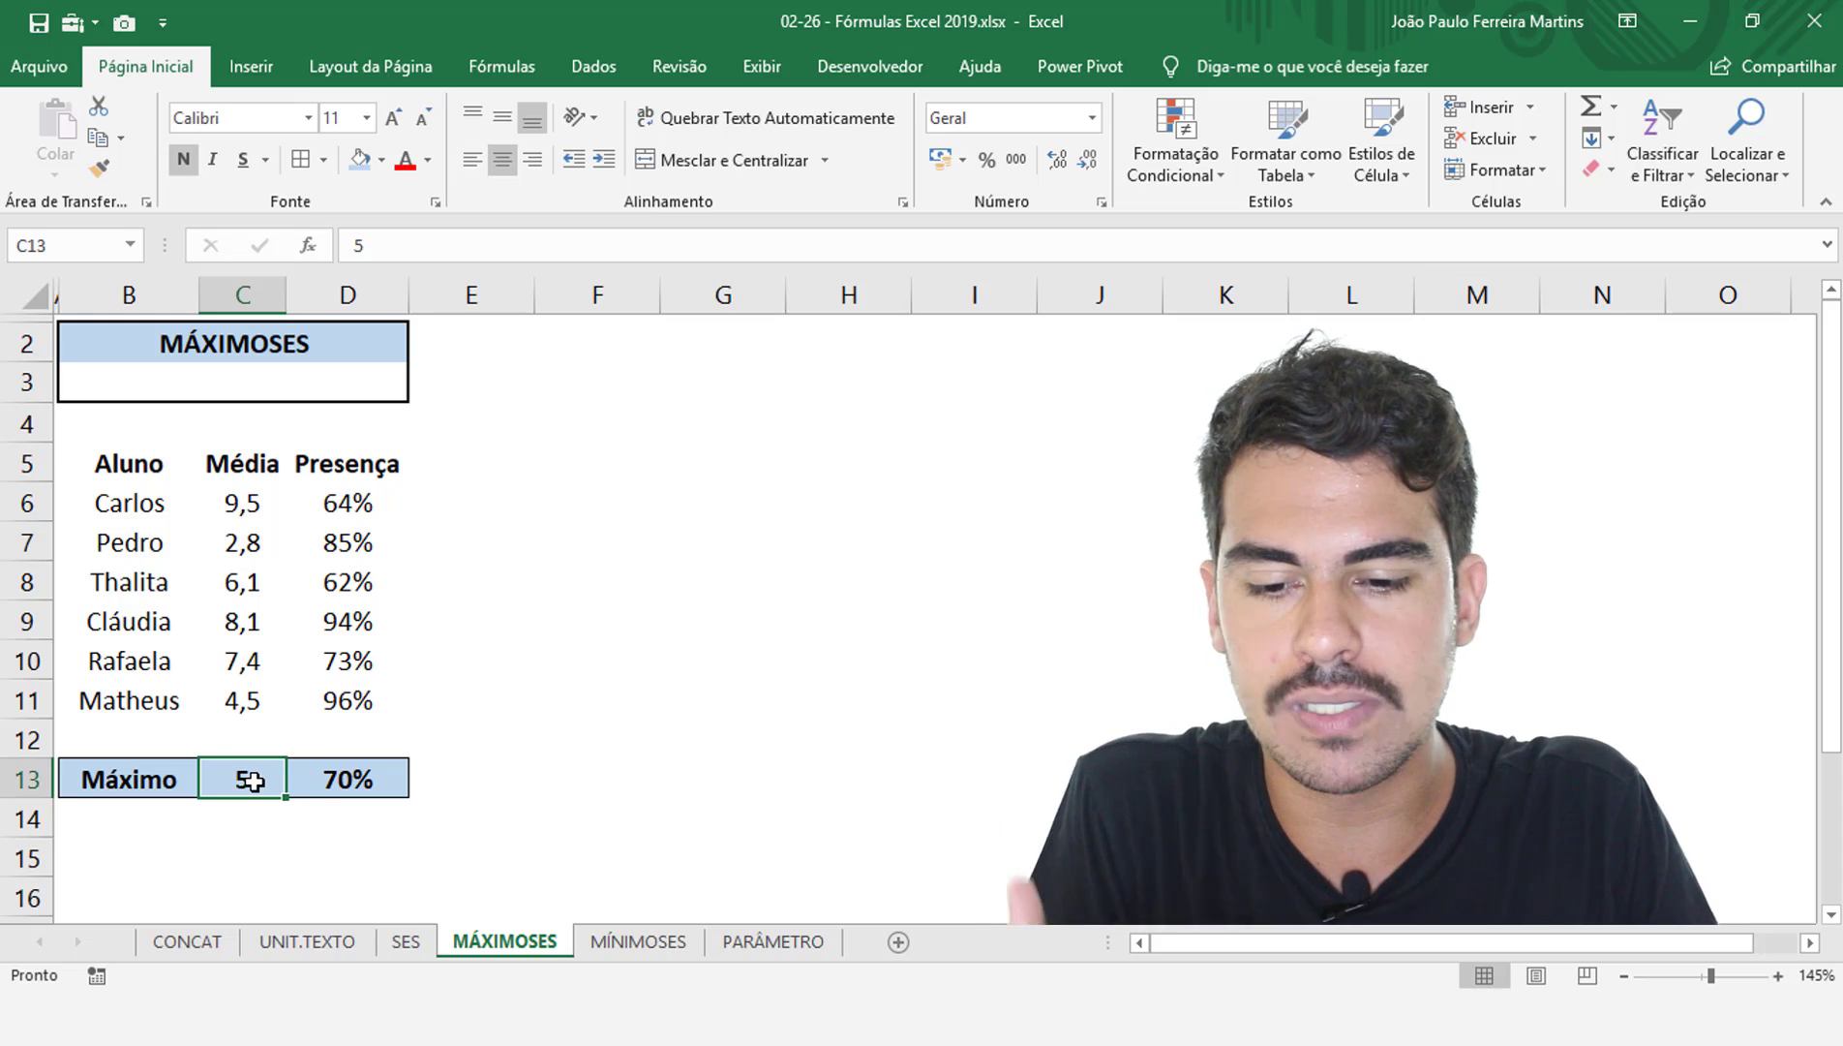
{"action": "left_click", "coordinate": [336, 780]}
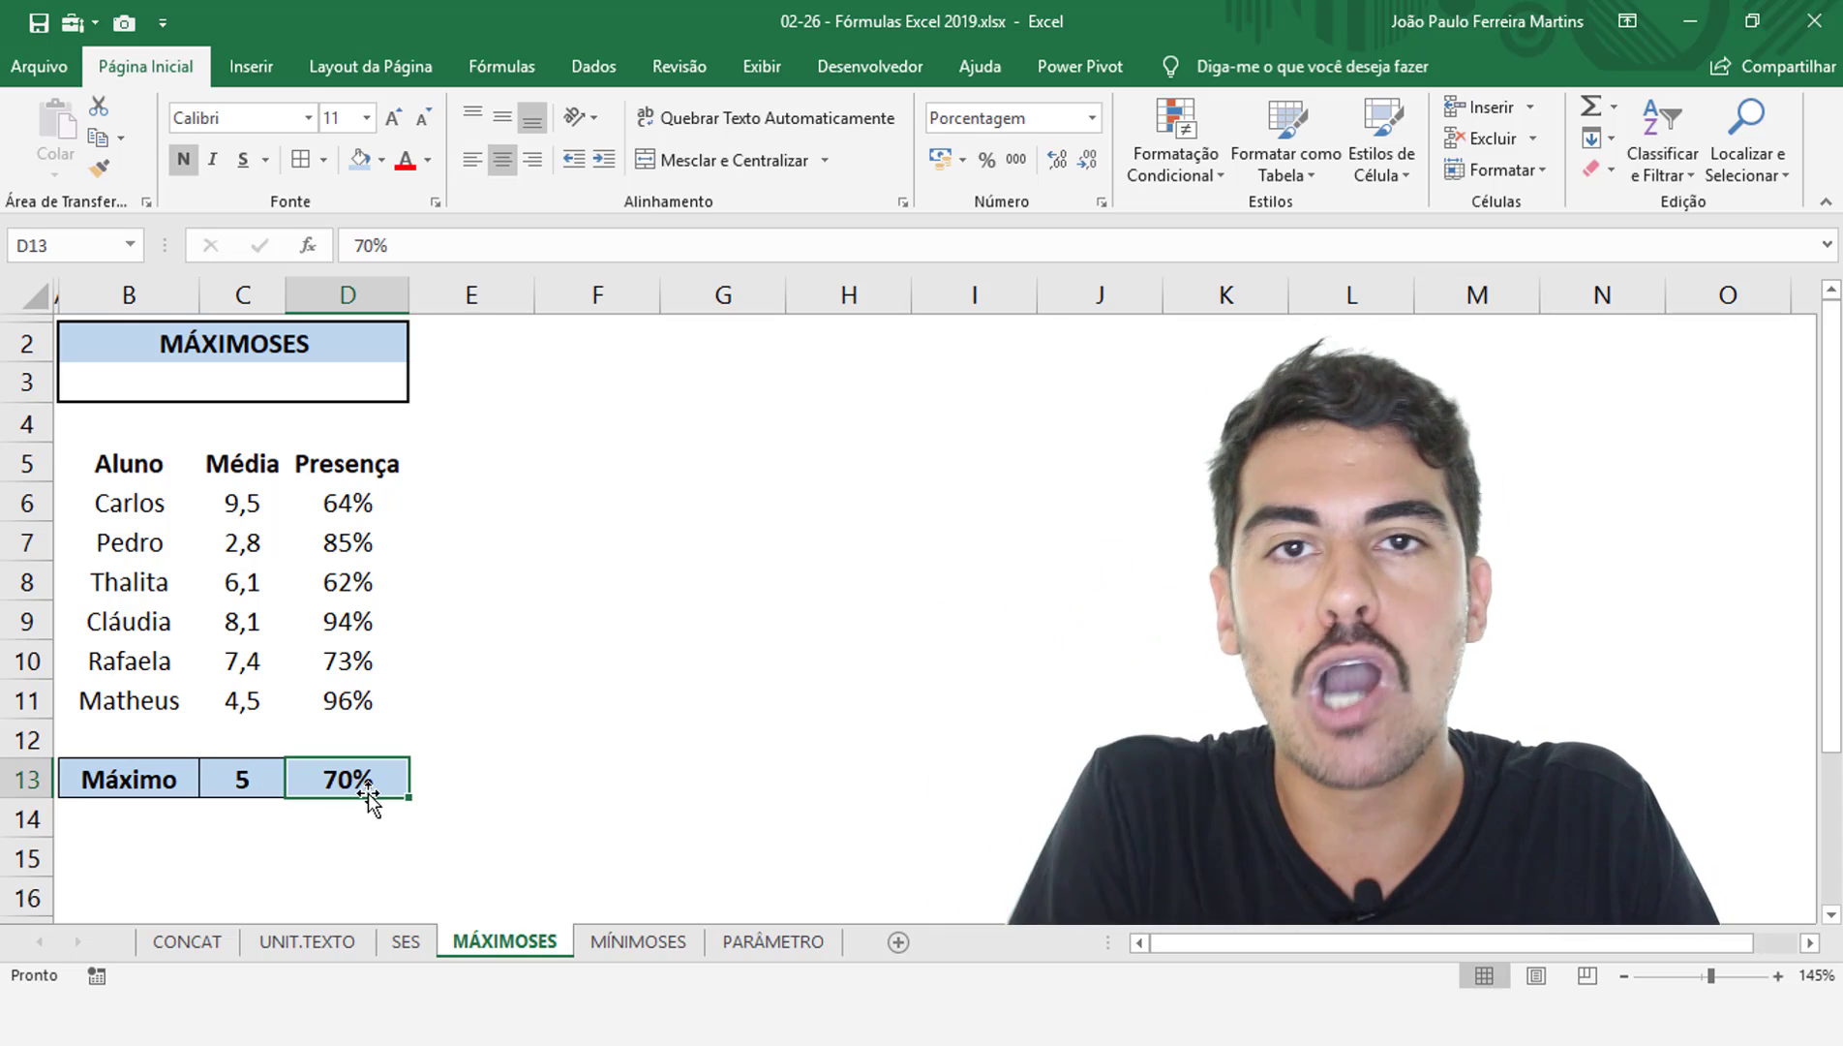
{"action": "left_click", "coordinate": [284, 384]}
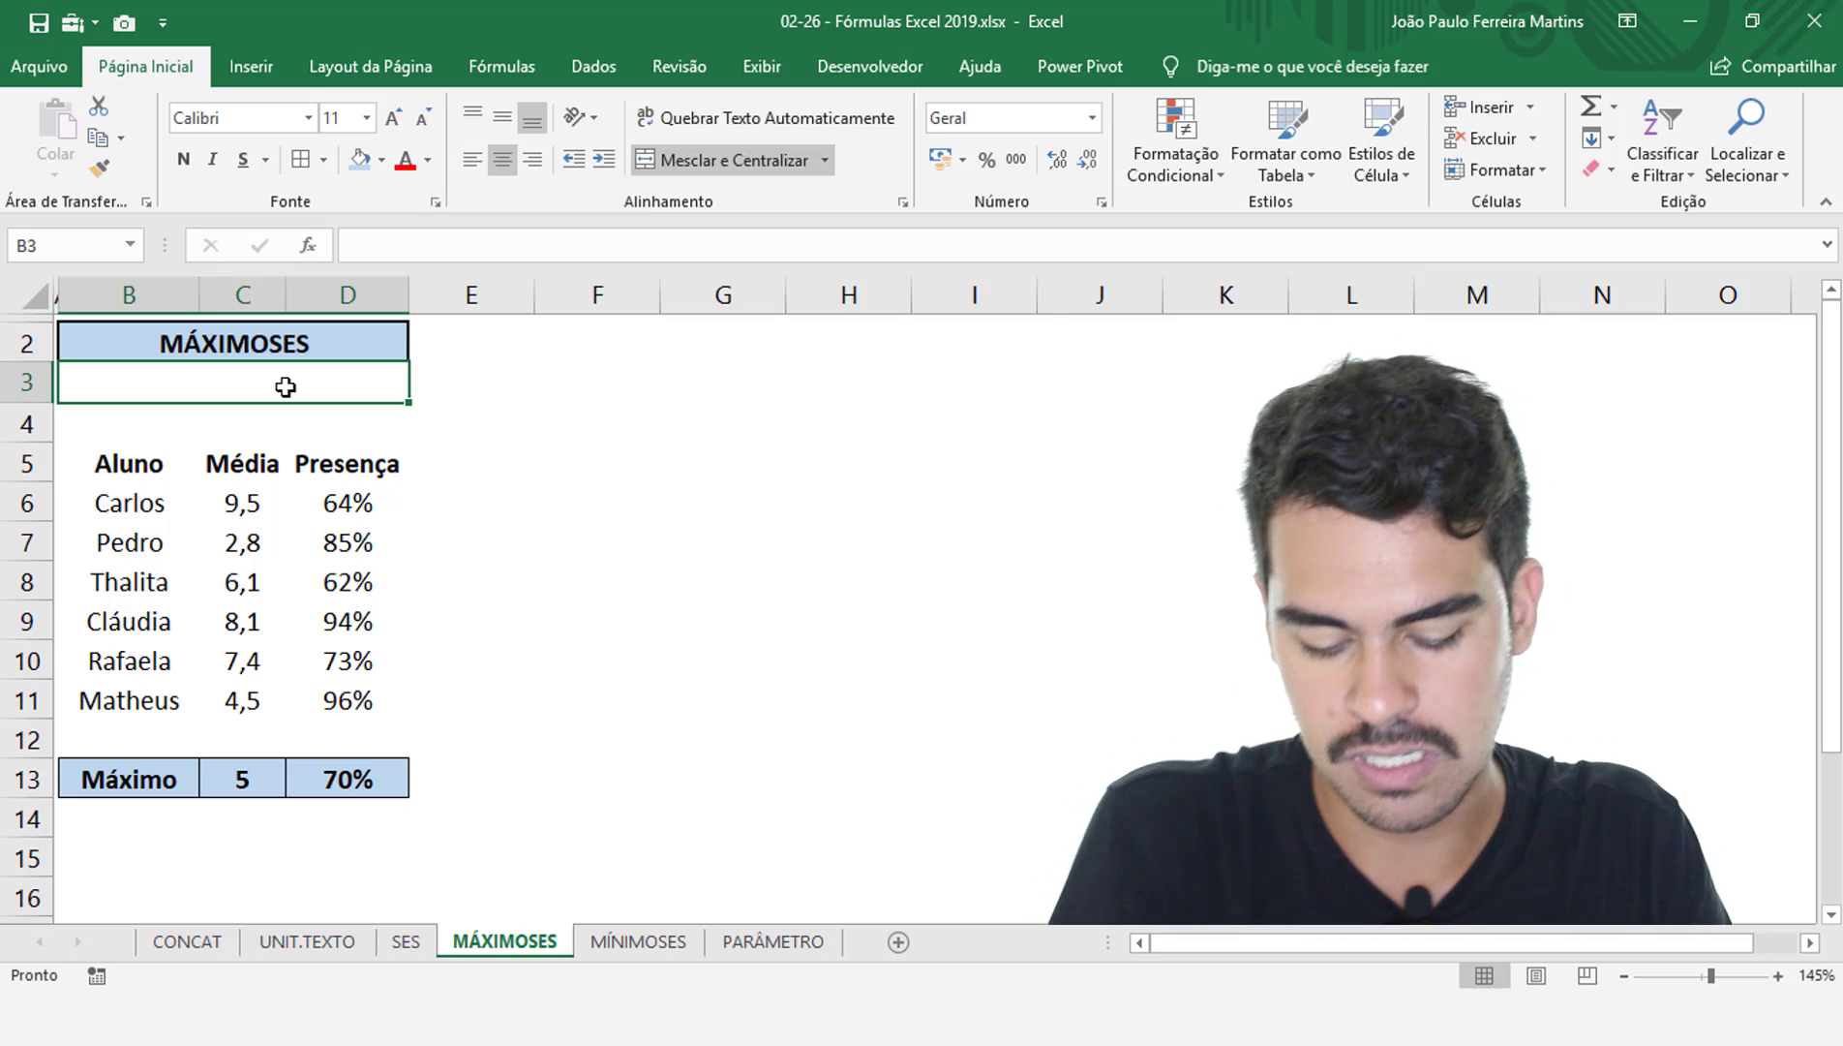
In B3 start =MÁXIMOSES( picked from the autocomplete suggestions
{"action": "type", "text": "=M"}
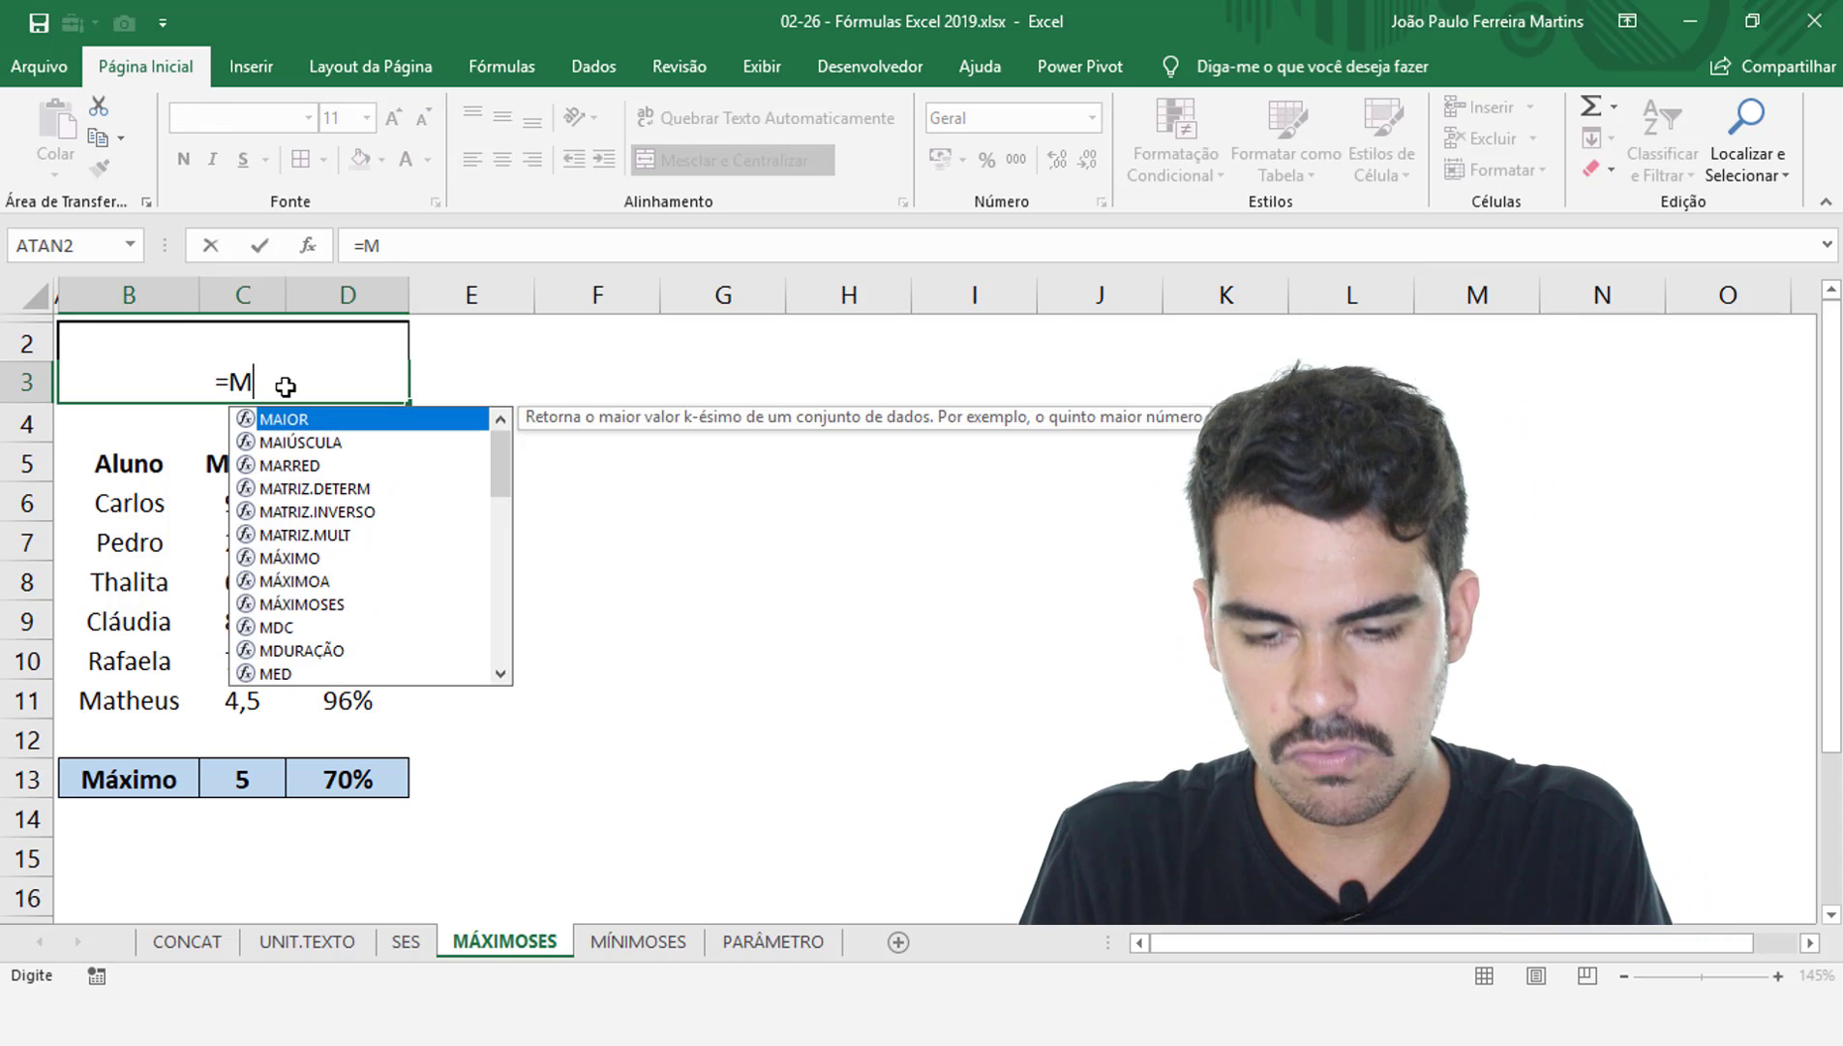
{"action": "type", "text": "Á"}
{"action": "key", "text": "Down"}
{"action": "key", "text": "Down"}
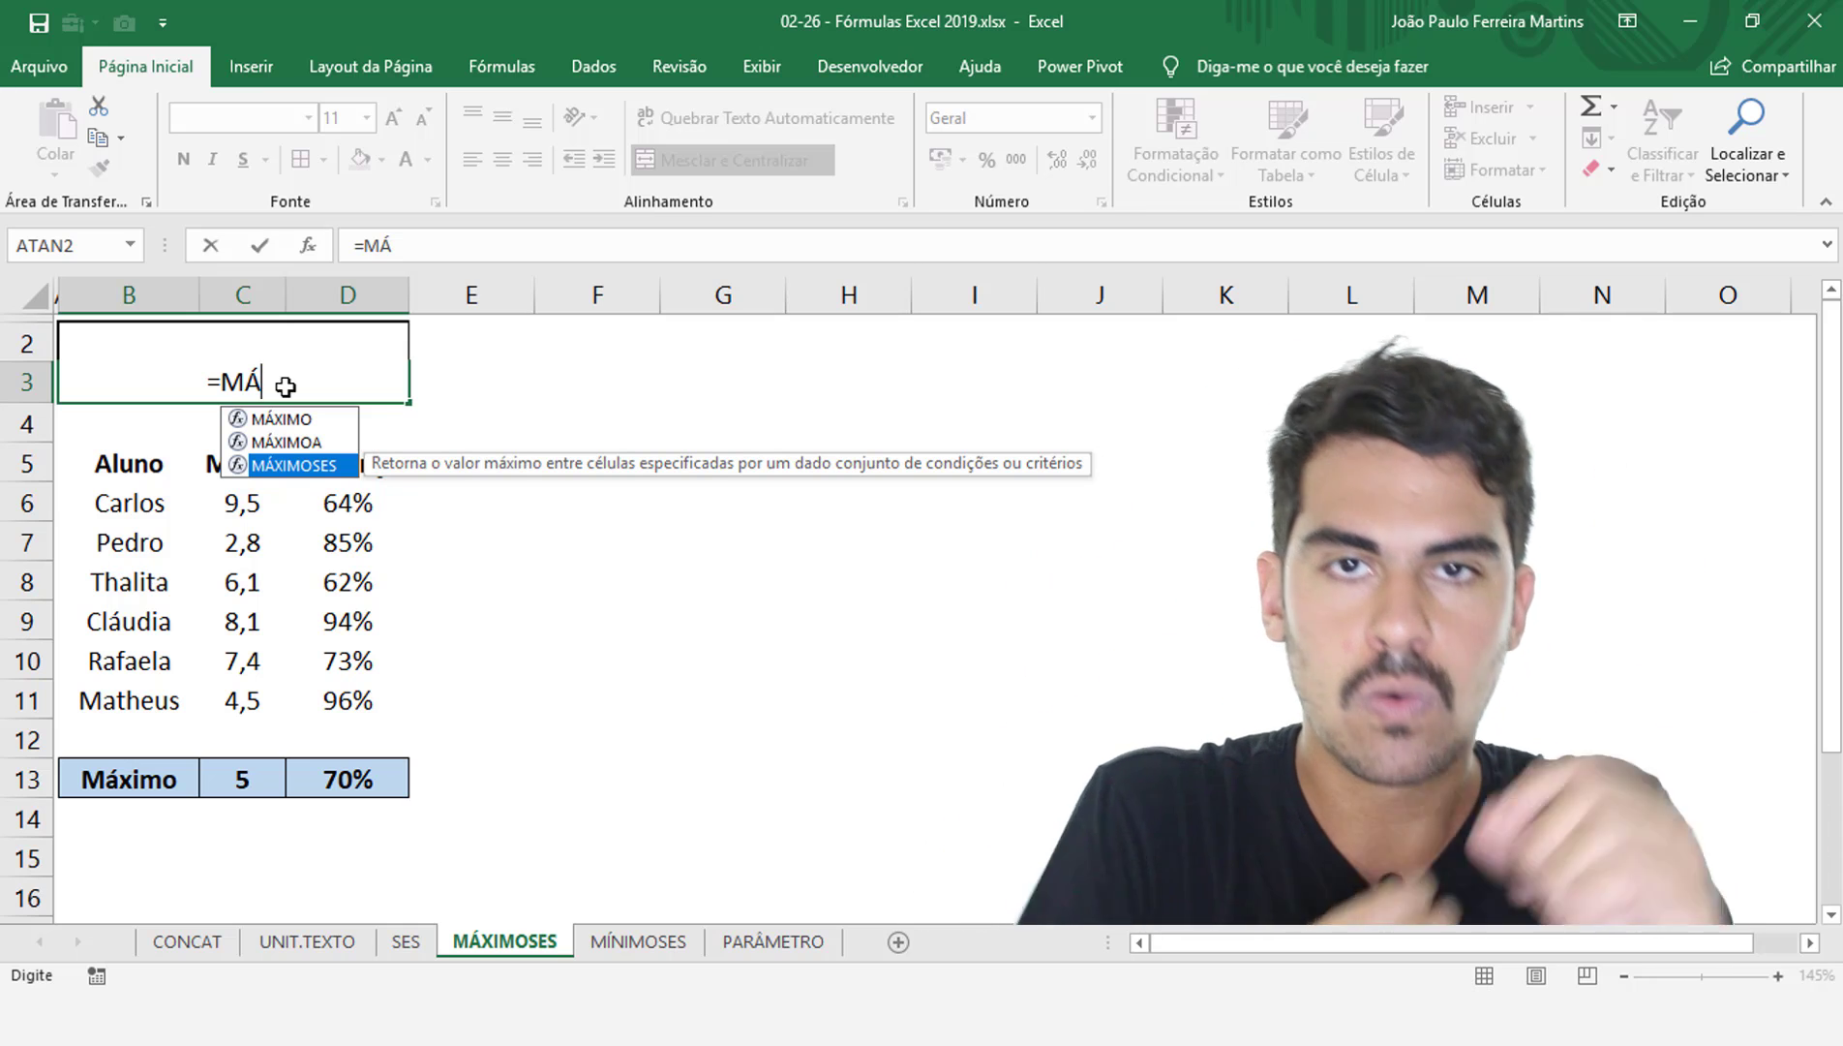
{"action": "key", "text": "Up"}
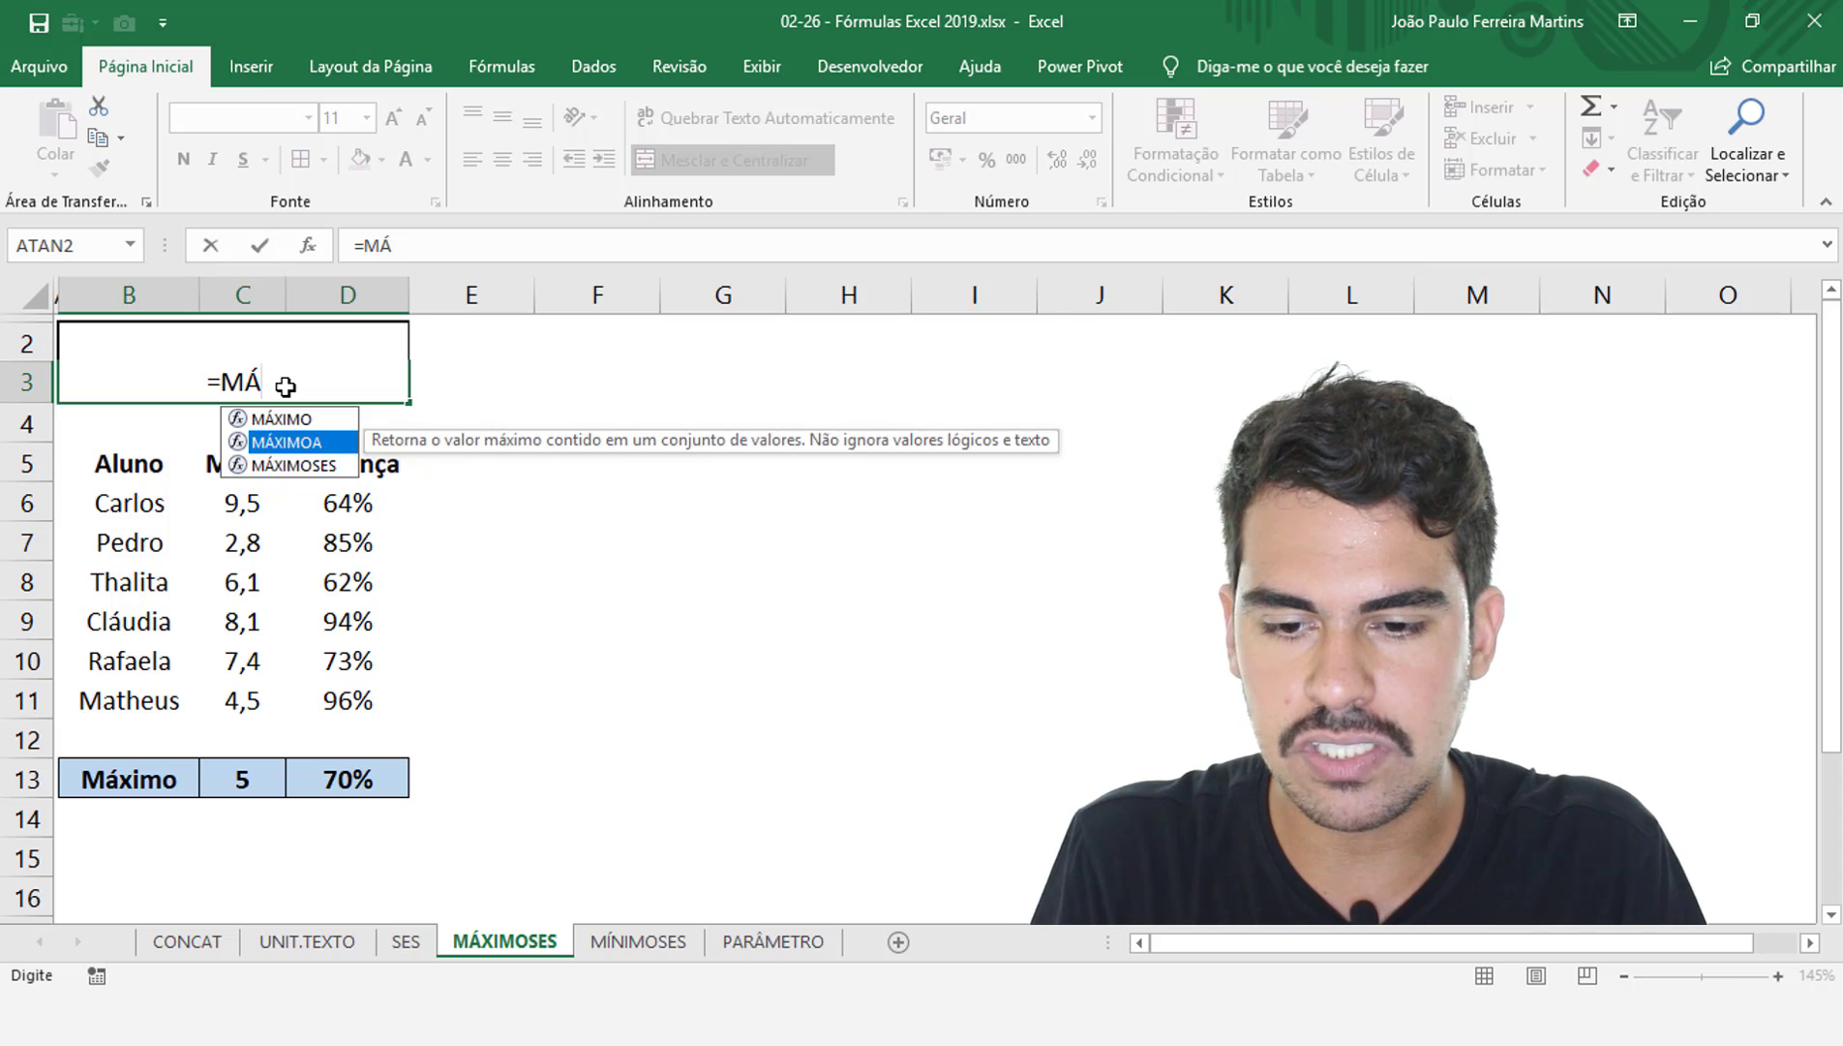
{"action": "key", "text": "Down"}
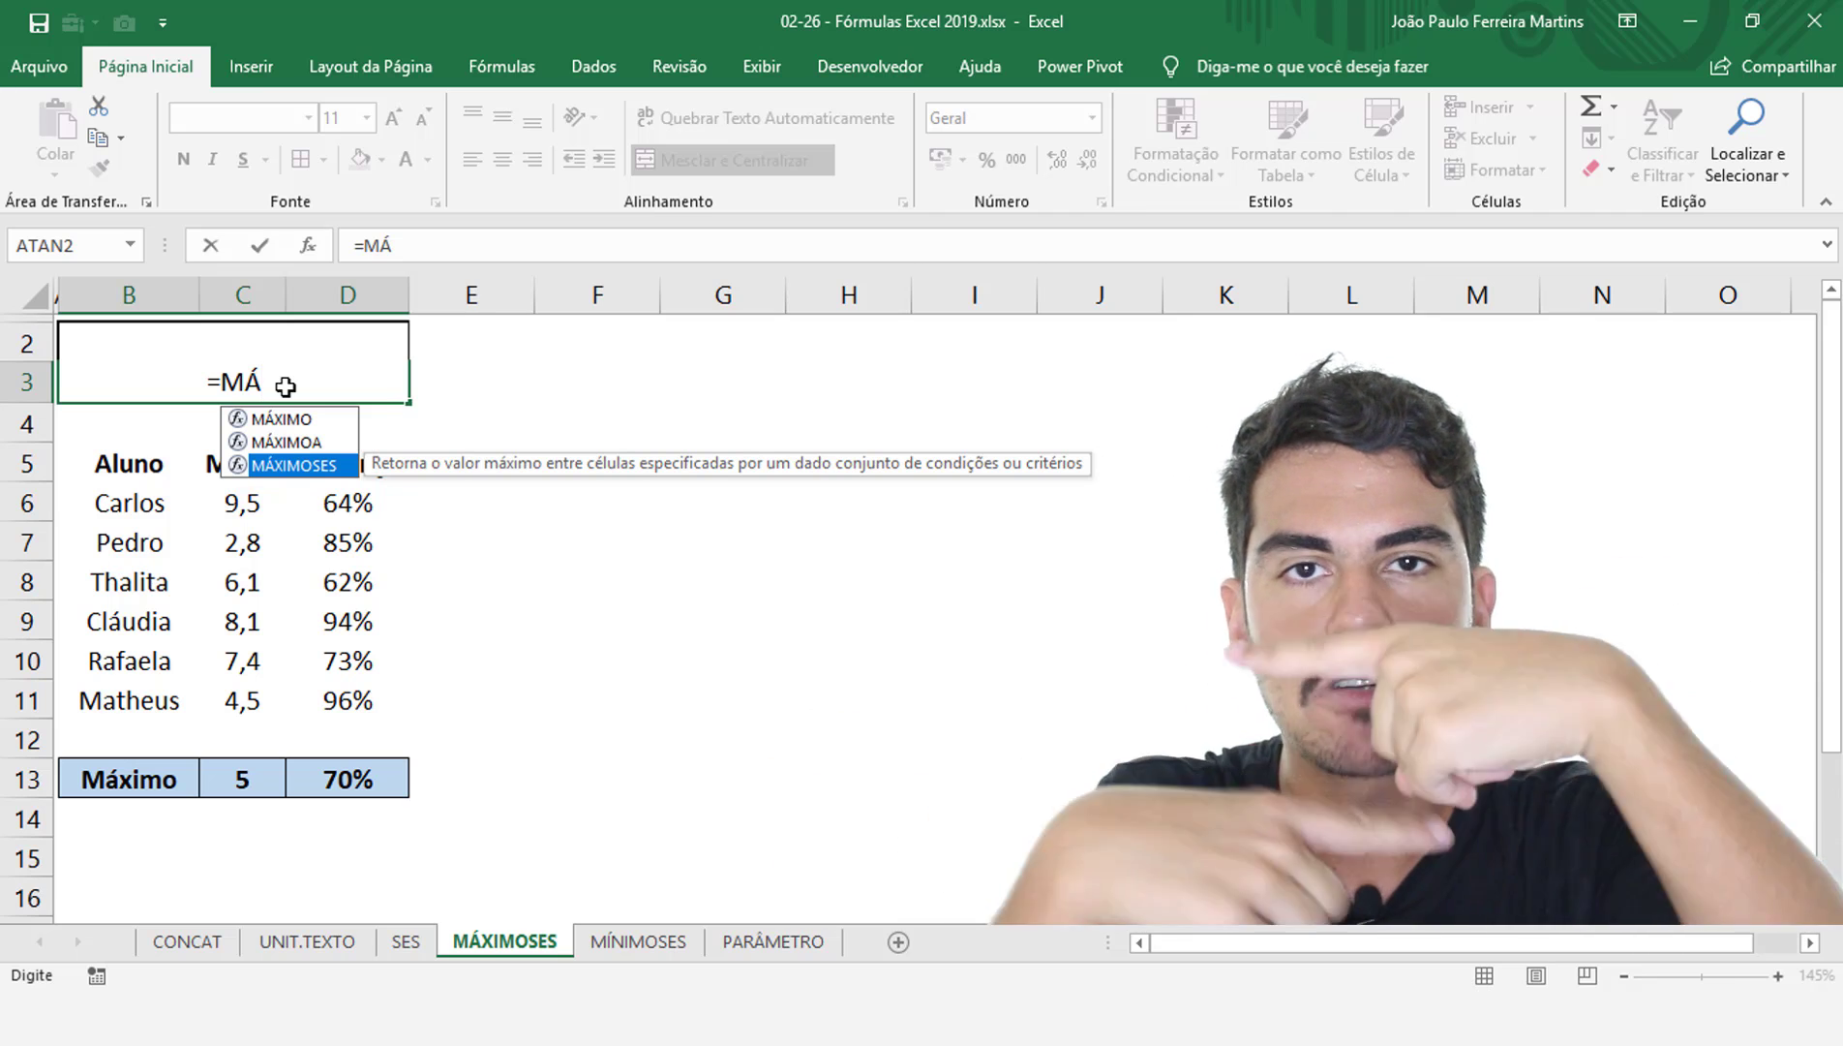
{"action": "key", "text": "Tab"}
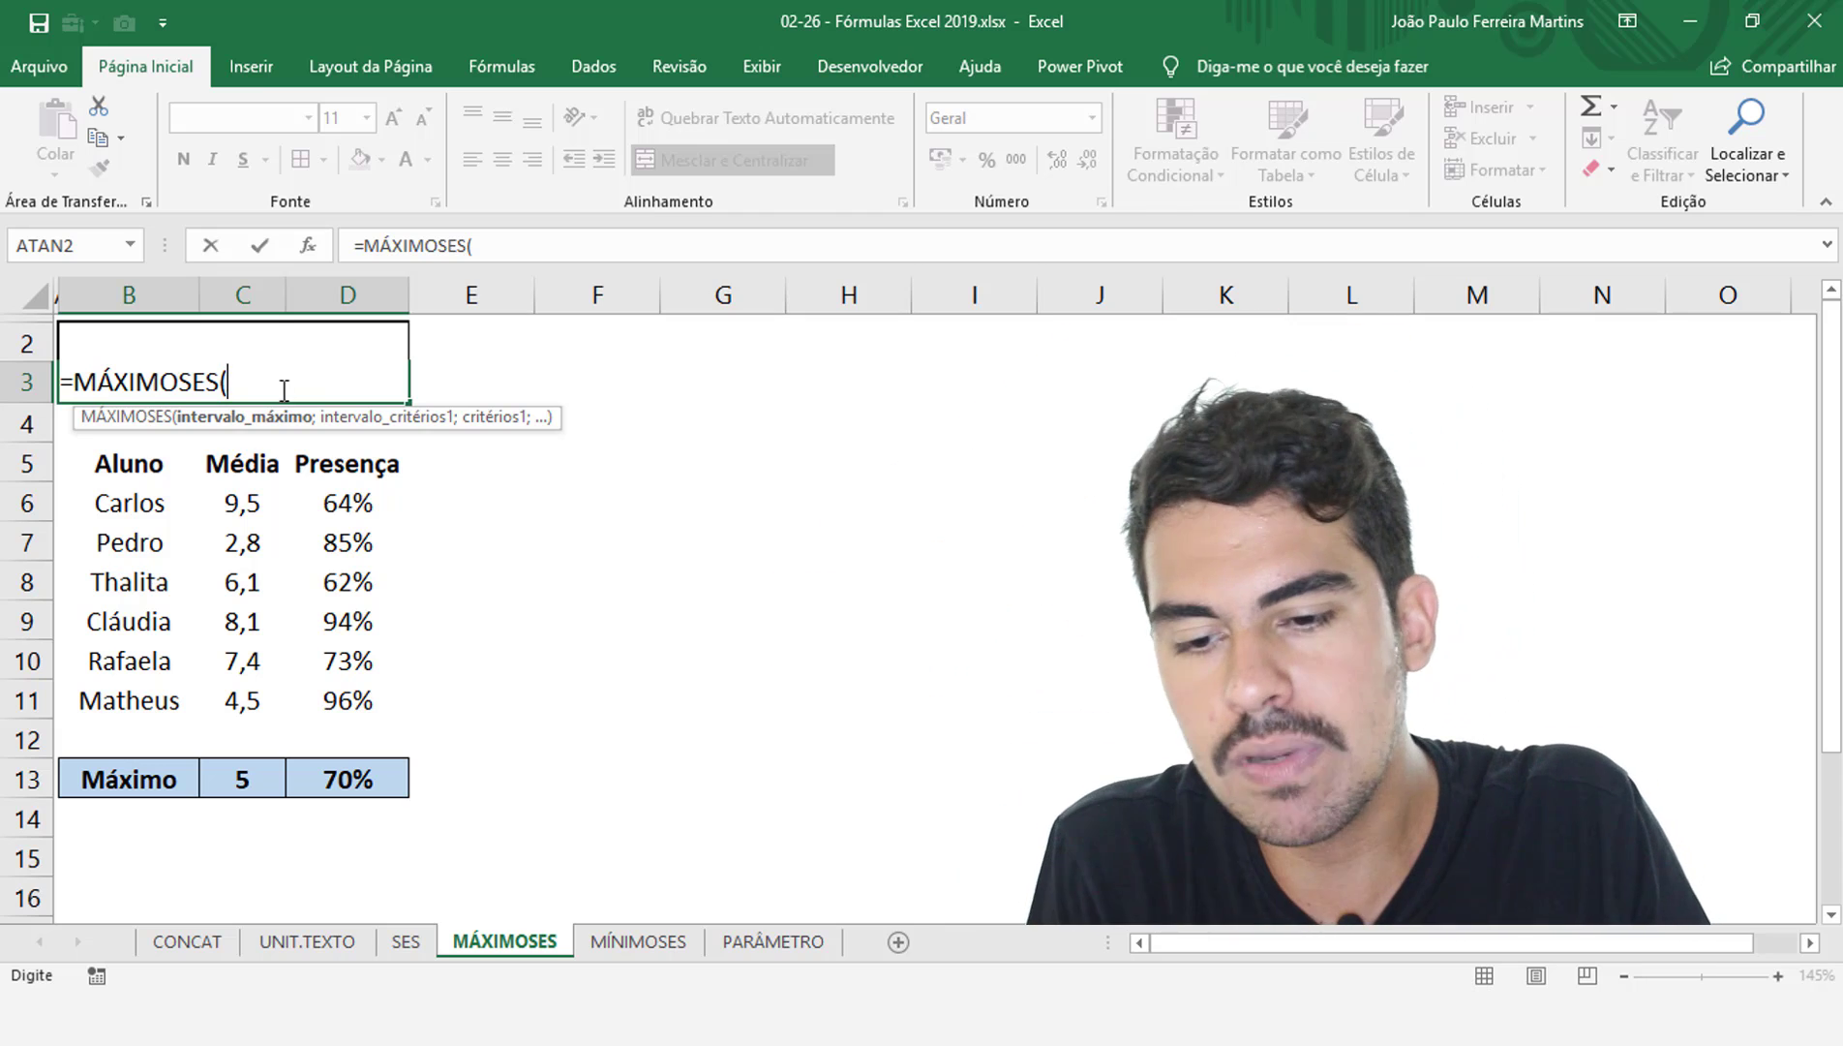
Use Média C6:C11 as both the max range and first criteria range, with criterion ">5"
{"action": "left_click_drag", "start_coordinate": [243, 498], "coordinate": [257, 695]}
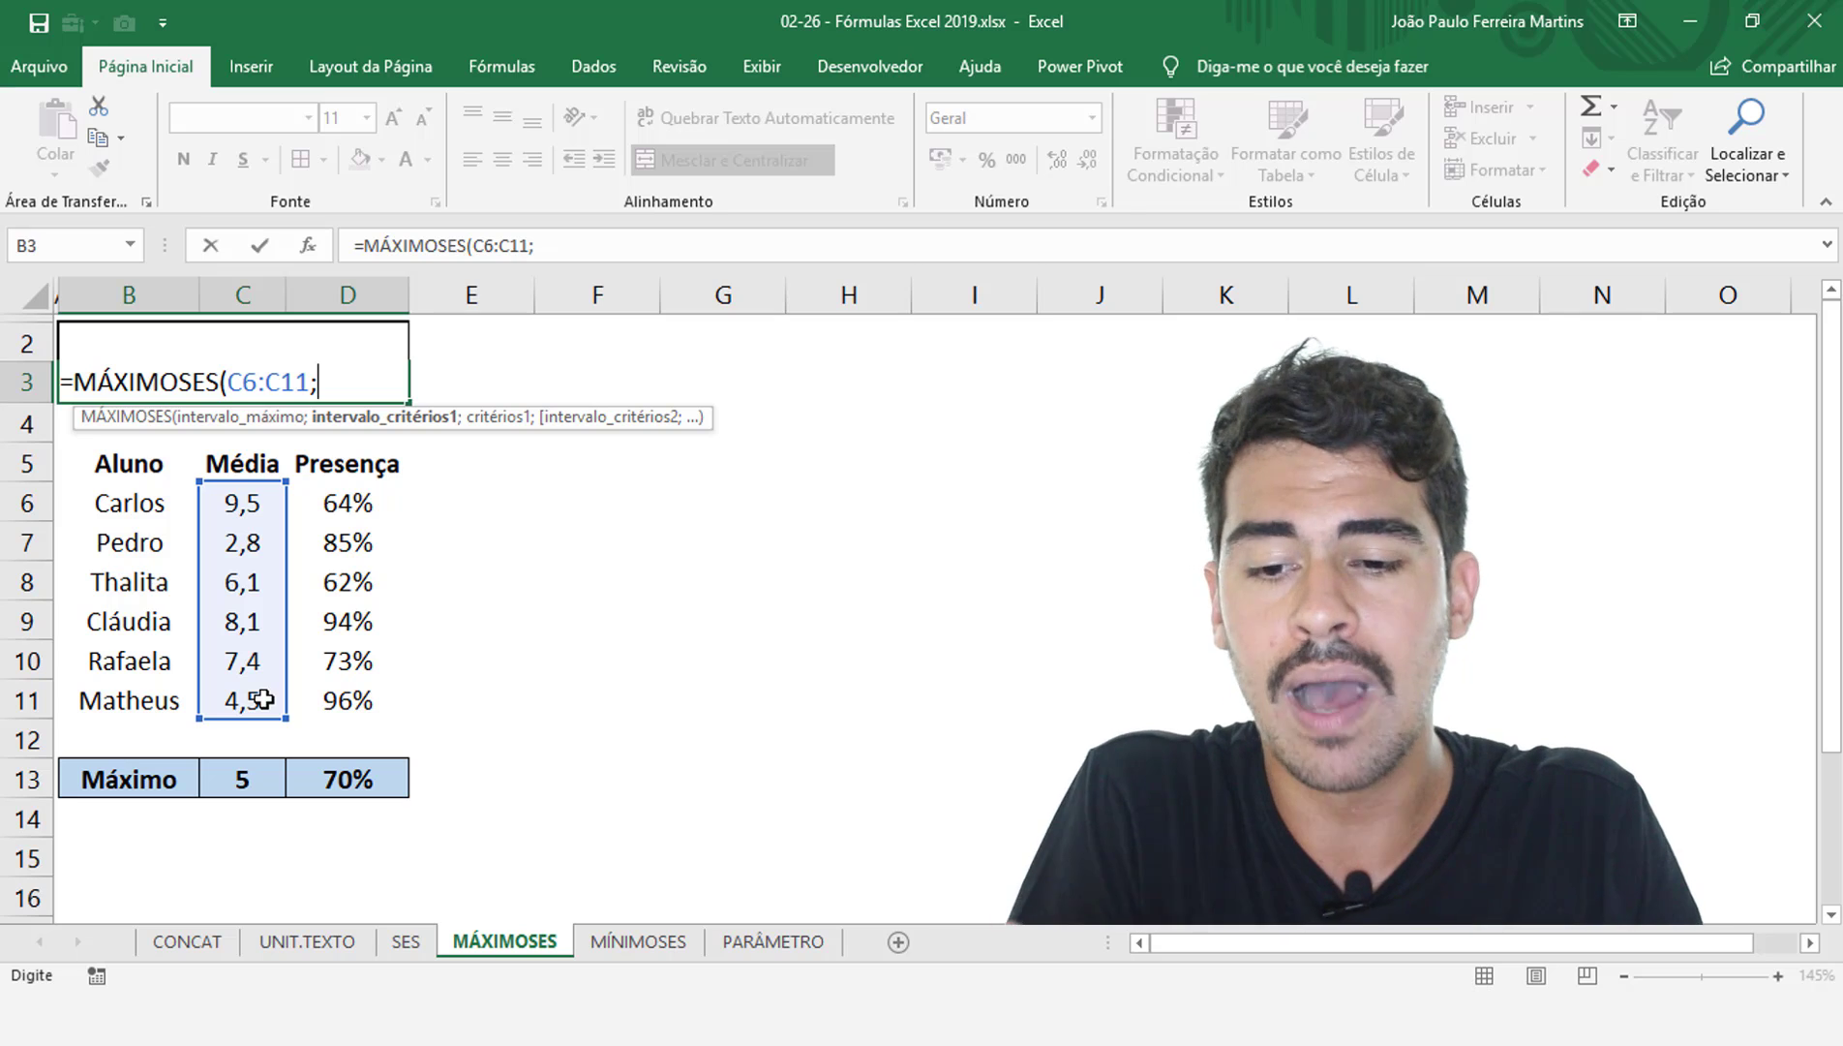
{"action": "left_click_drag", "start_coordinate": [244, 547], "coordinate": [256, 717]}
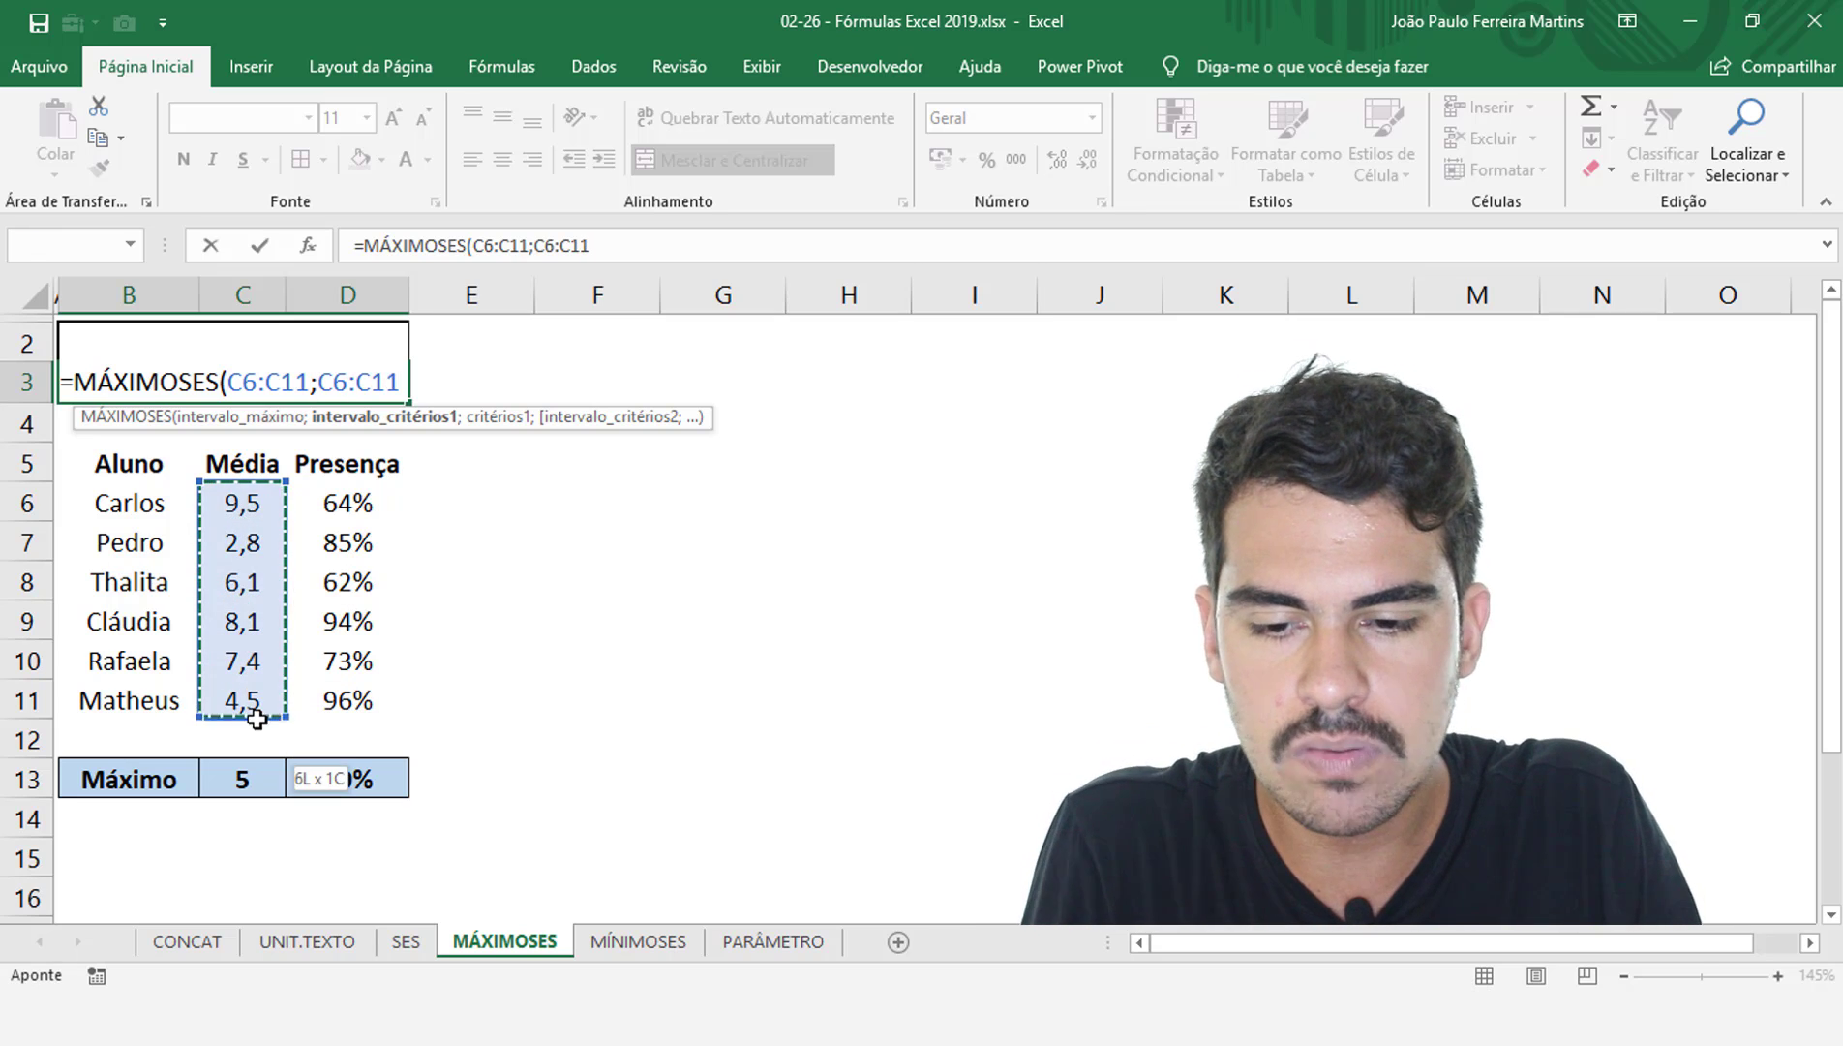
{"action": "left_click_drag", "start_coordinate": [254, 500], "coordinate": [252, 690]}
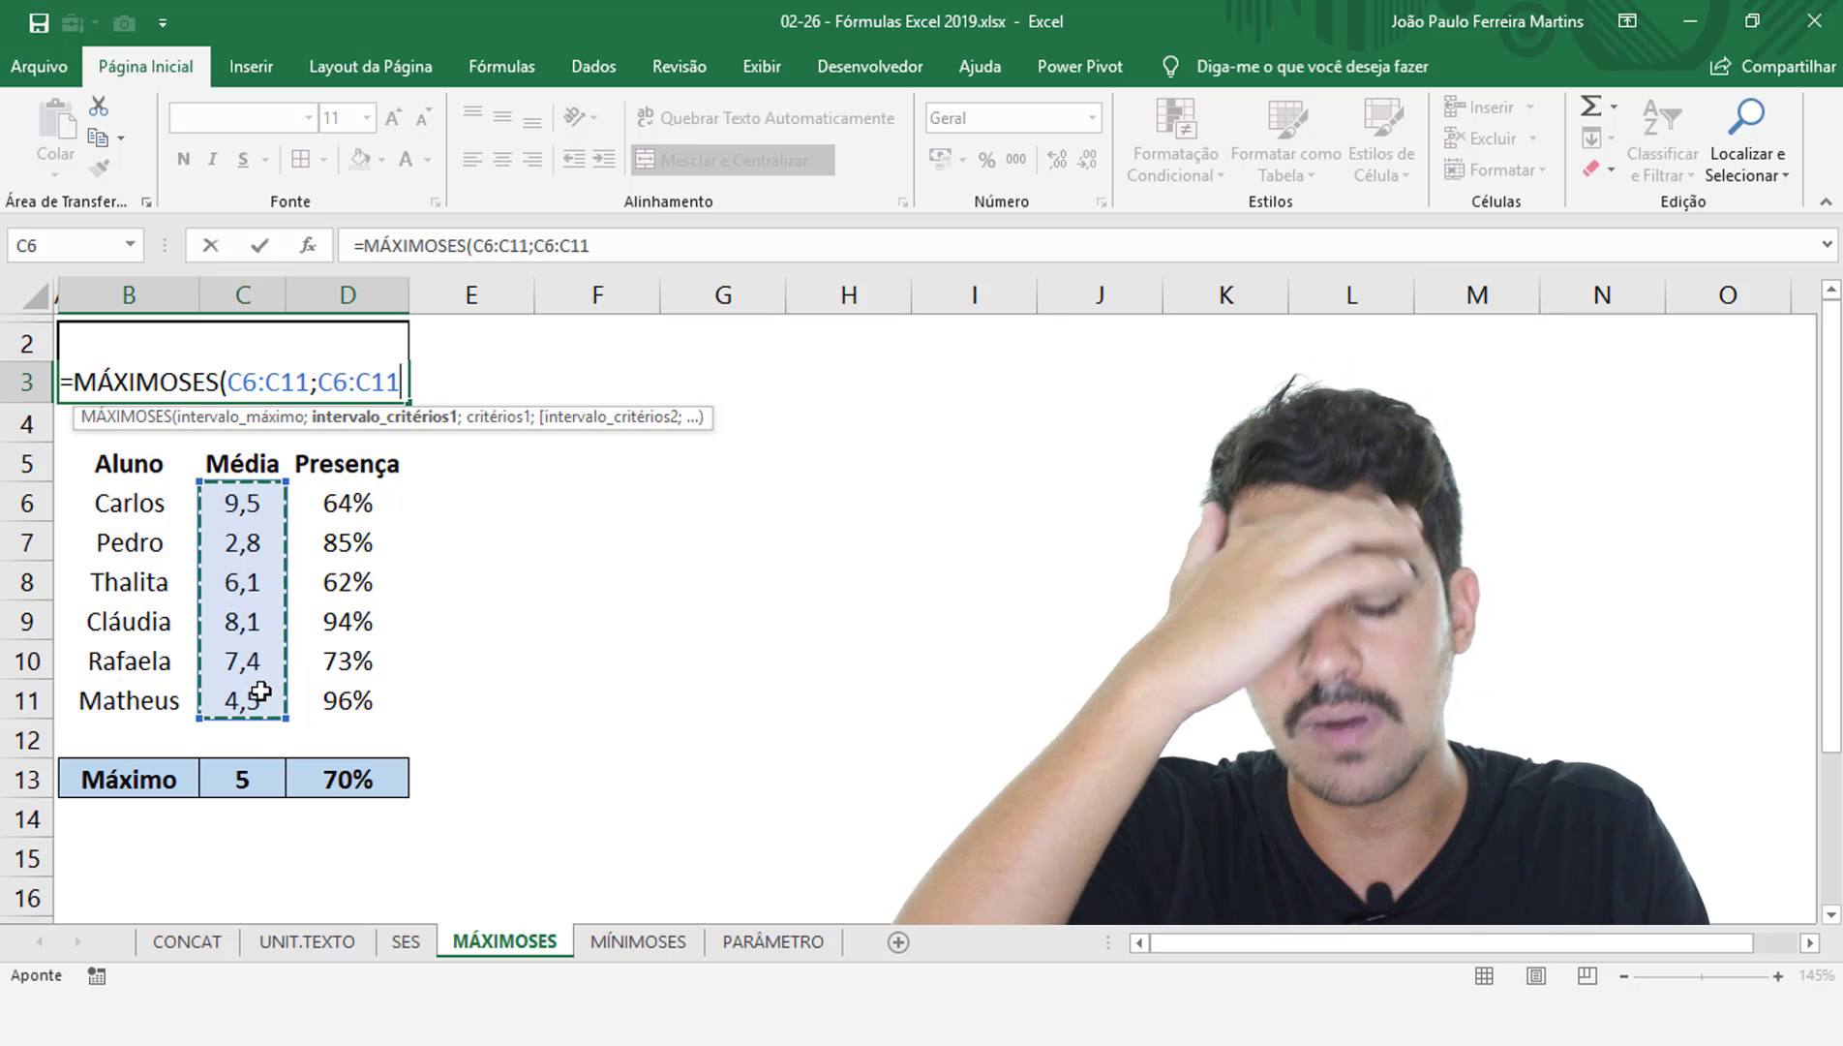
{"action": "key", "text": "F8"}
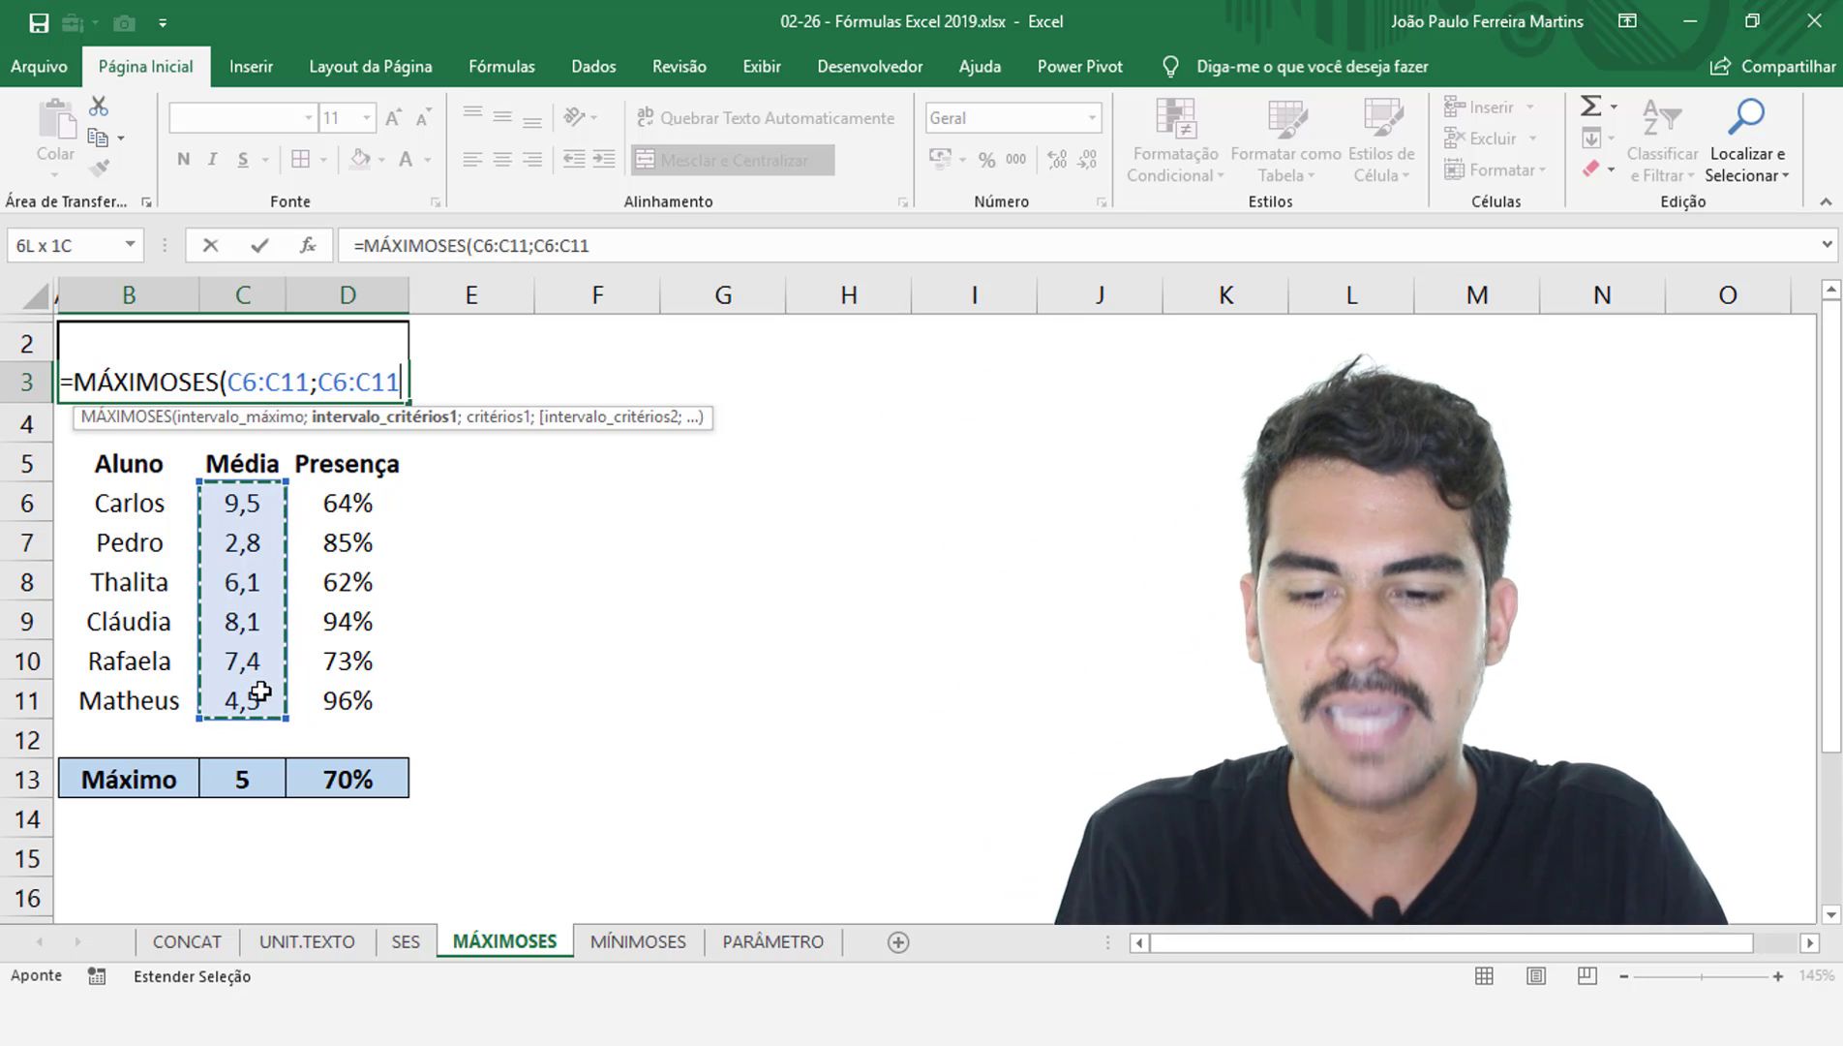
{"action": "type", "text": ";"}
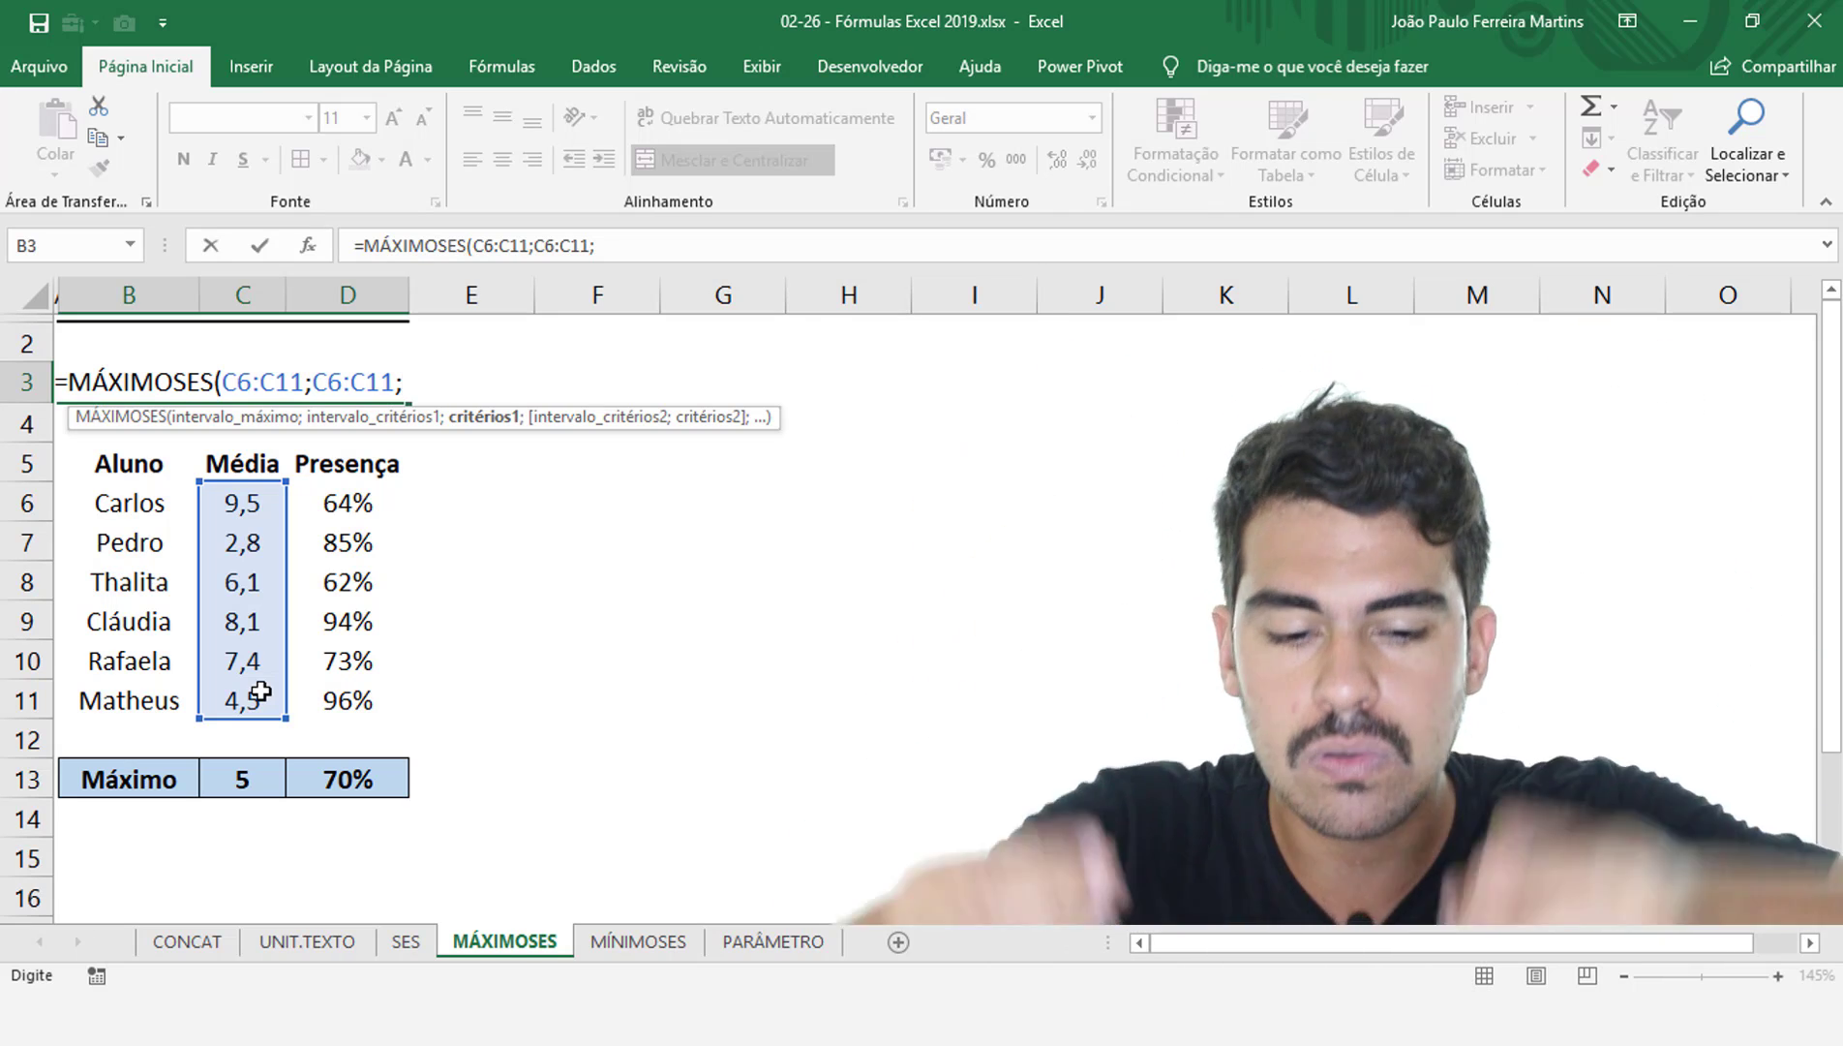
{"action": "type", "text": "\""}
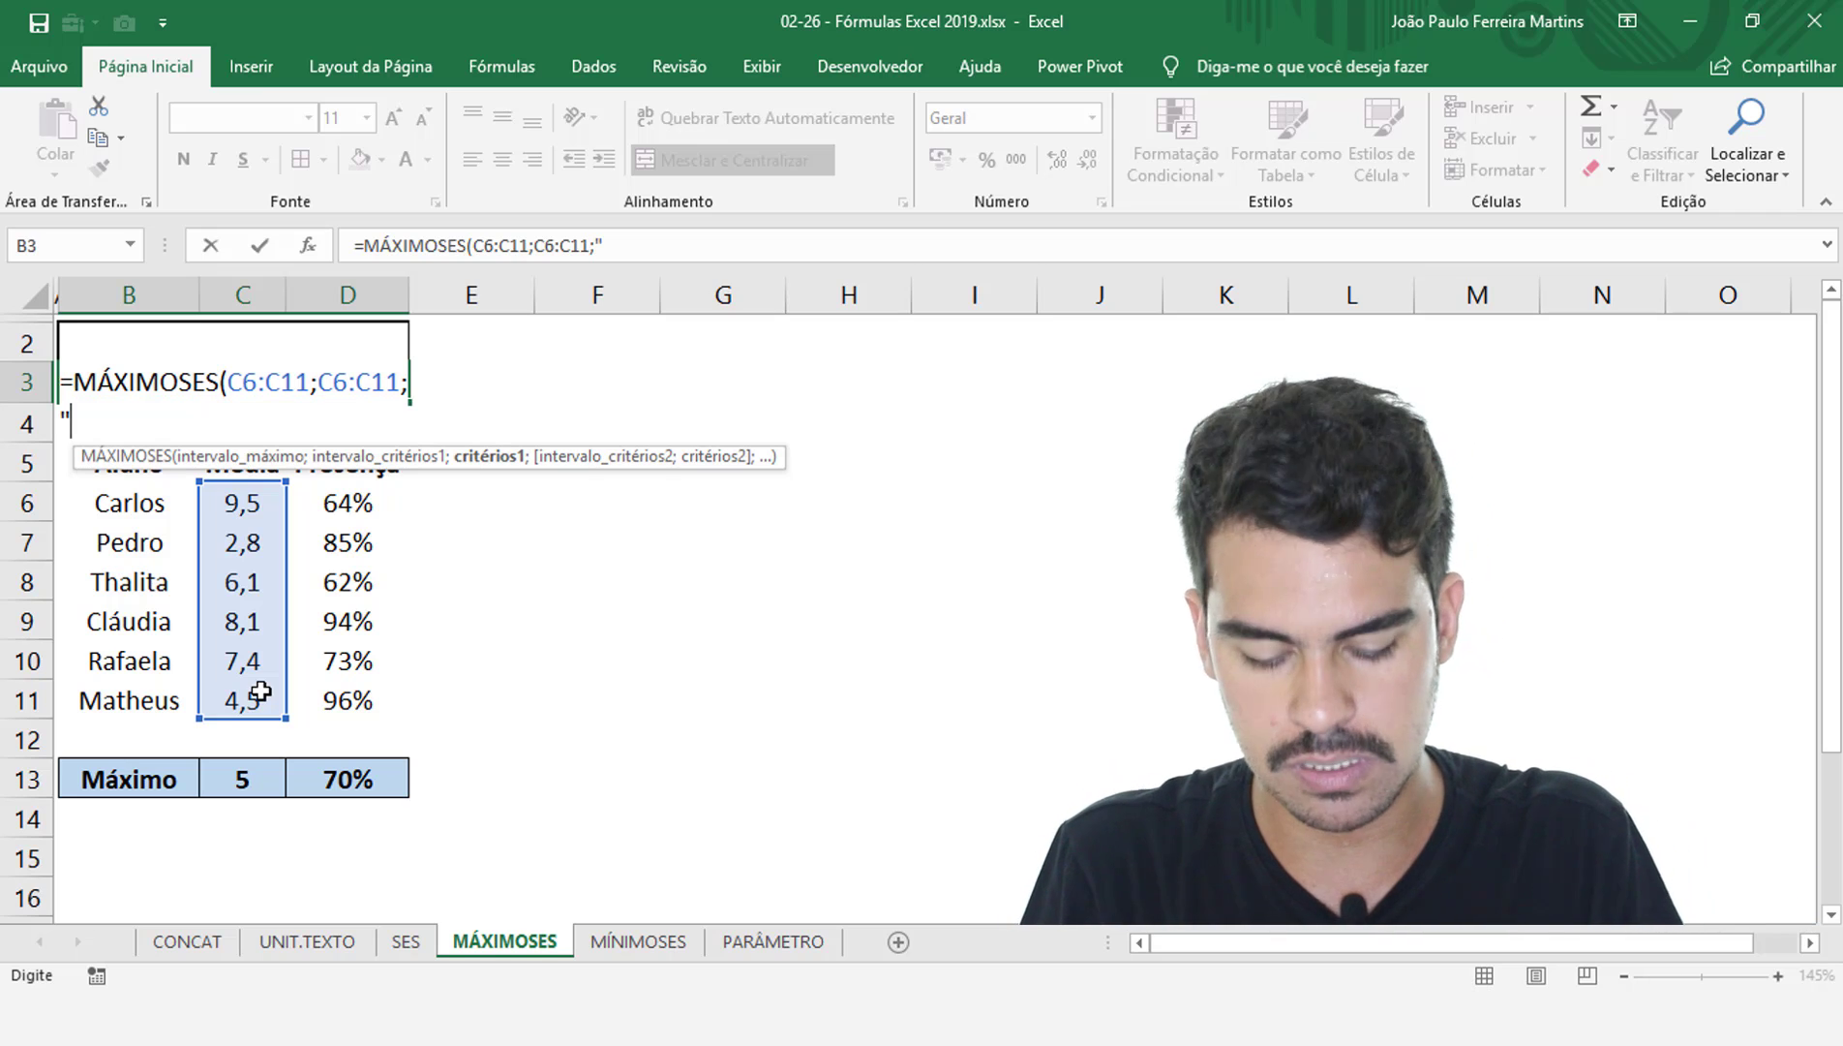
{"action": "type", "text": ">"}
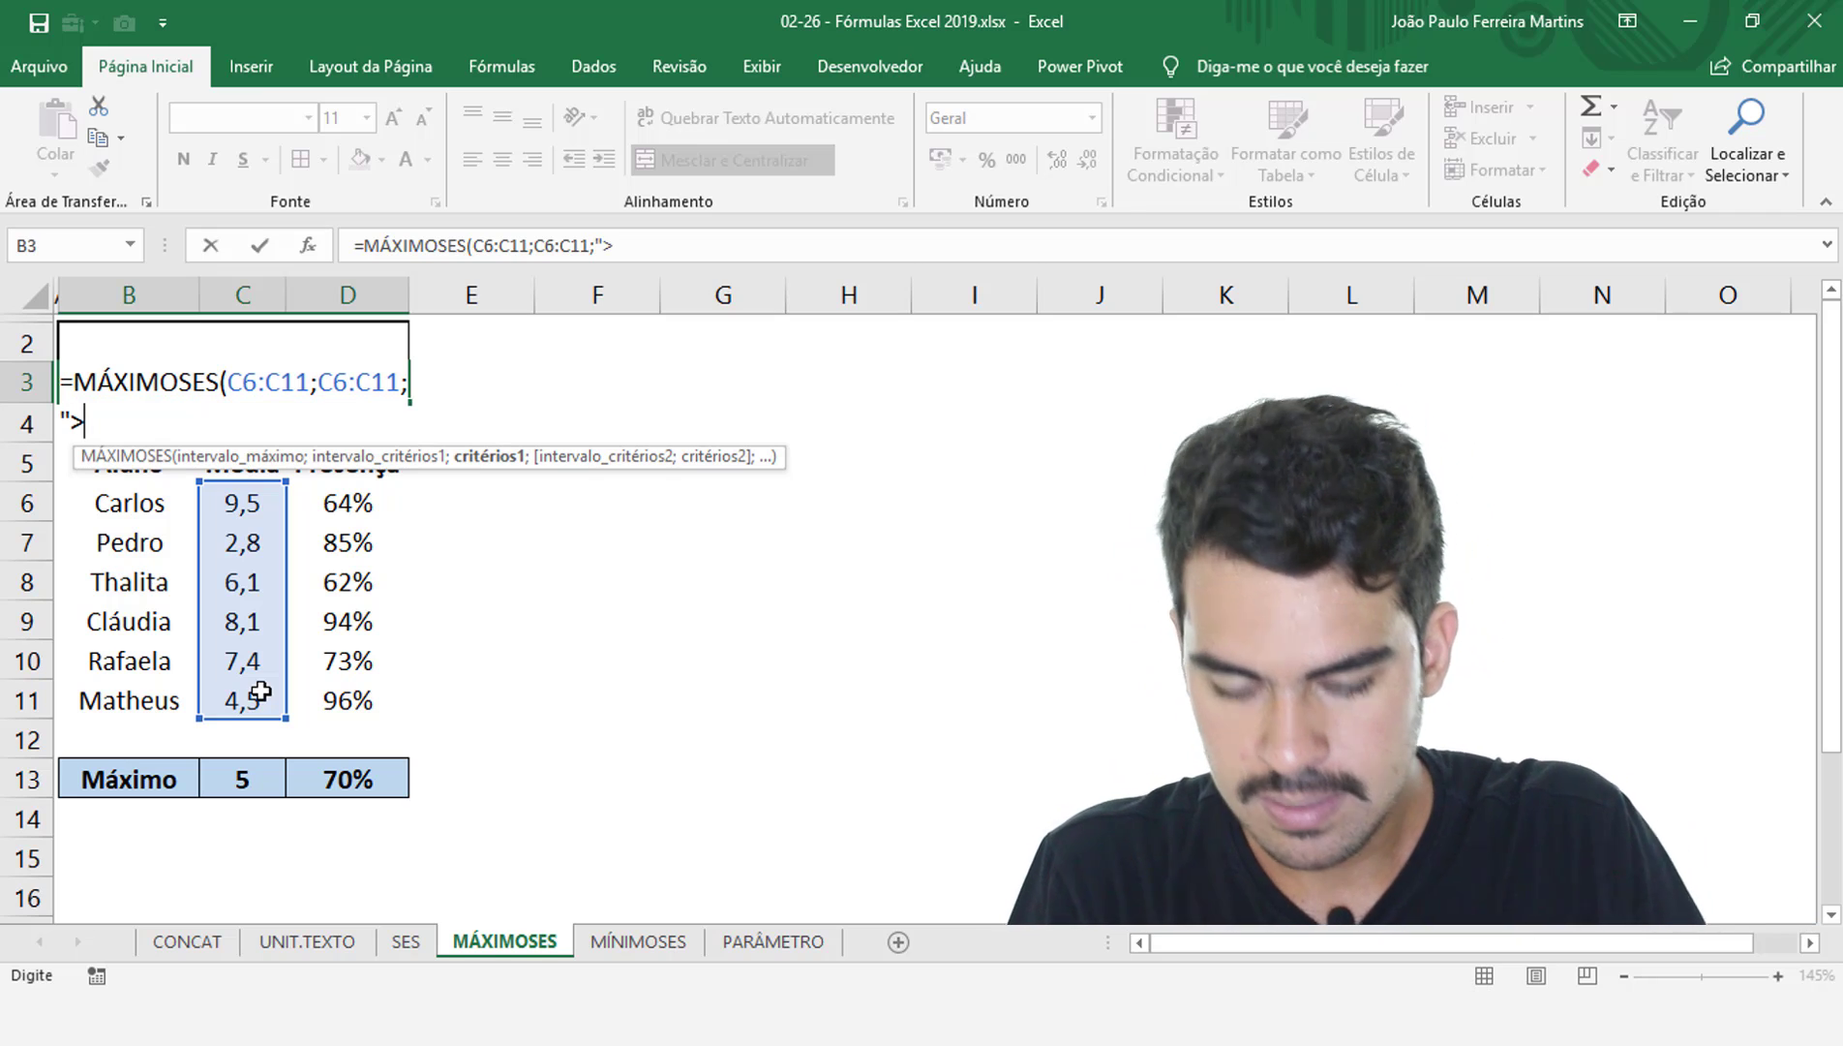
{"action": "type", "text": "5\";"}
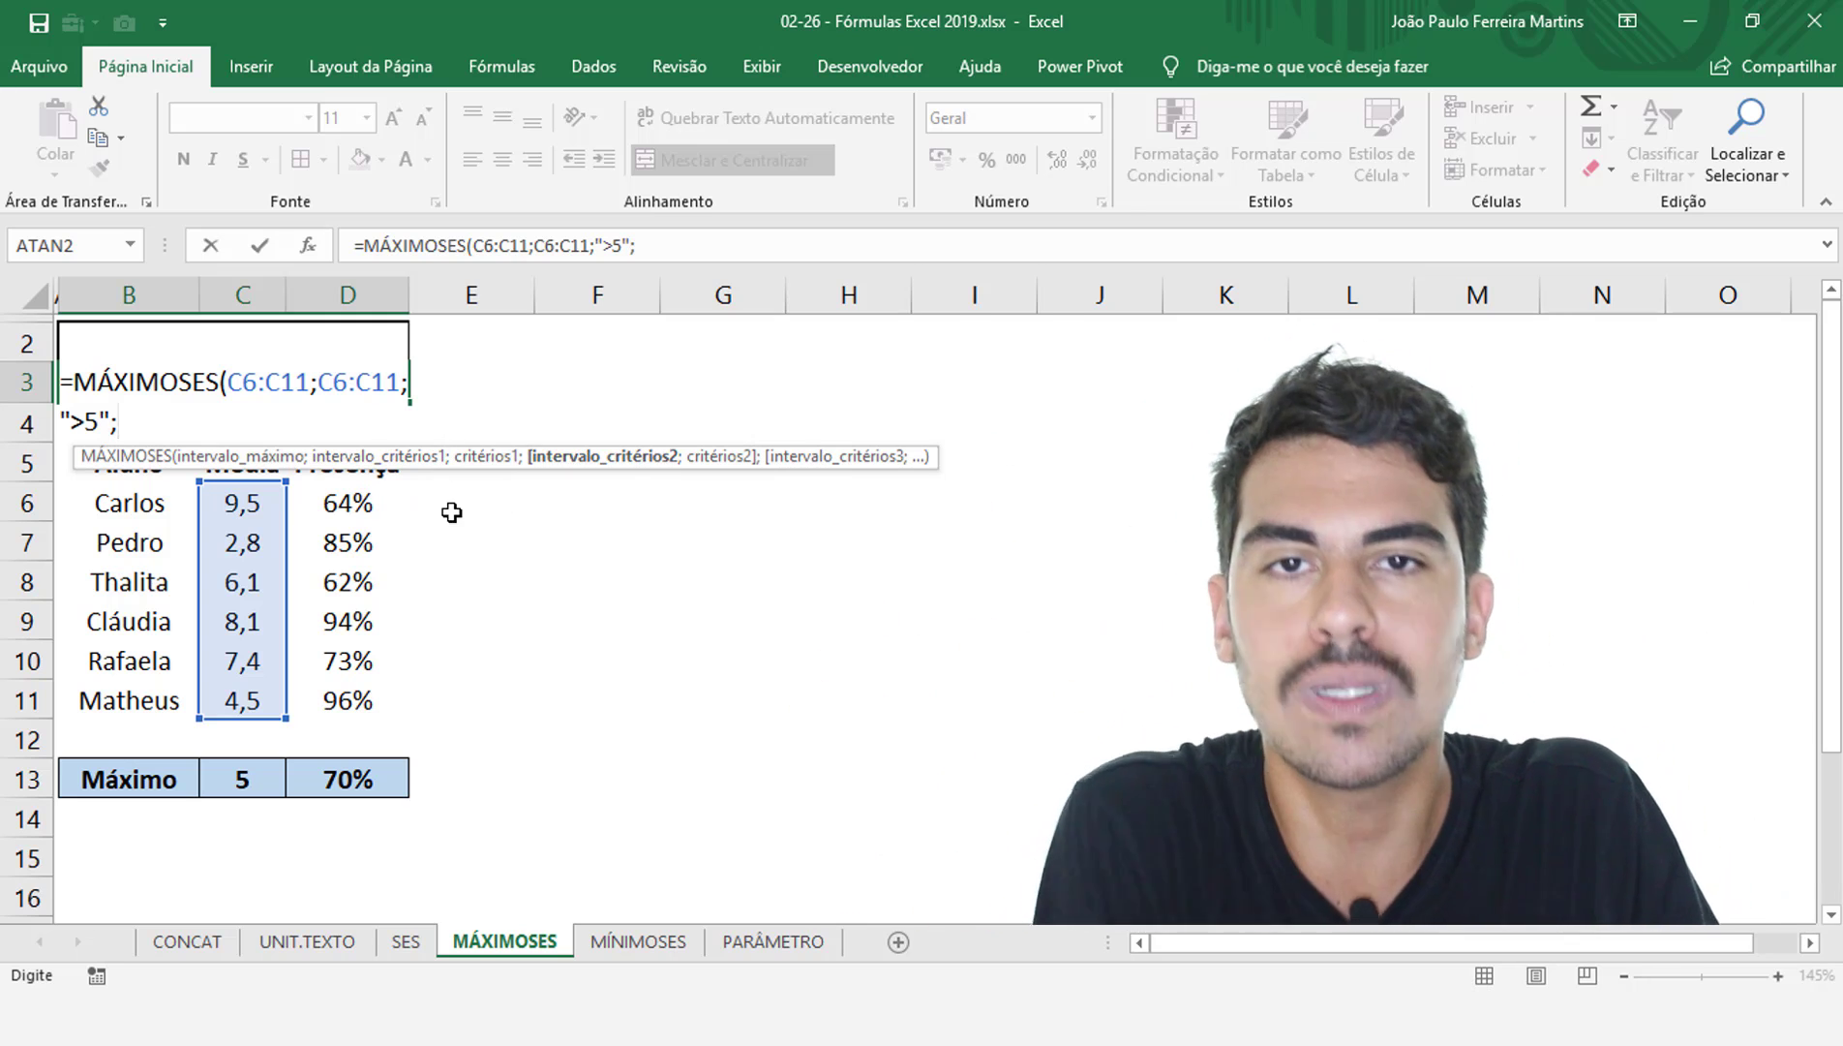
Add Presença D6:D11 with criterion ">70%" and confirm; B3 shows 8,1
{"action": "left_click_drag", "start_coordinate": [362, 504], "coordinate": [344, 703]}
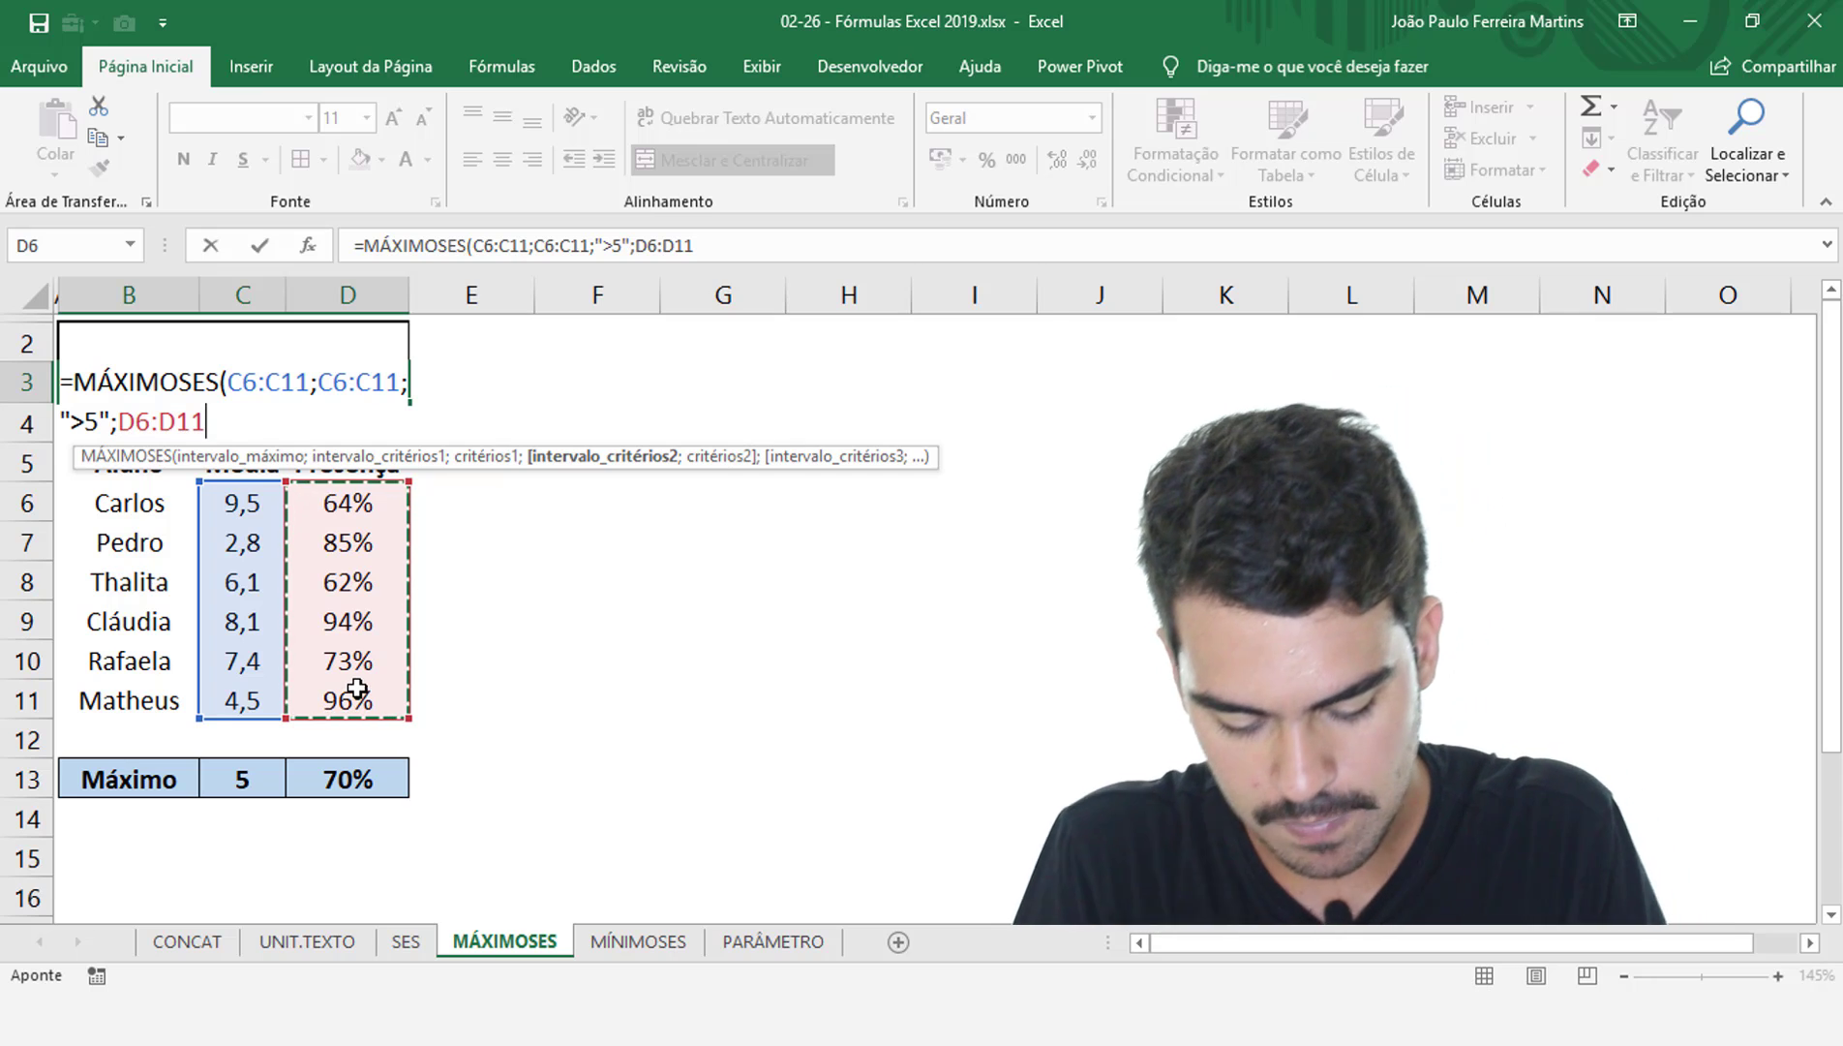
{"action": "key", "text": "F8"}
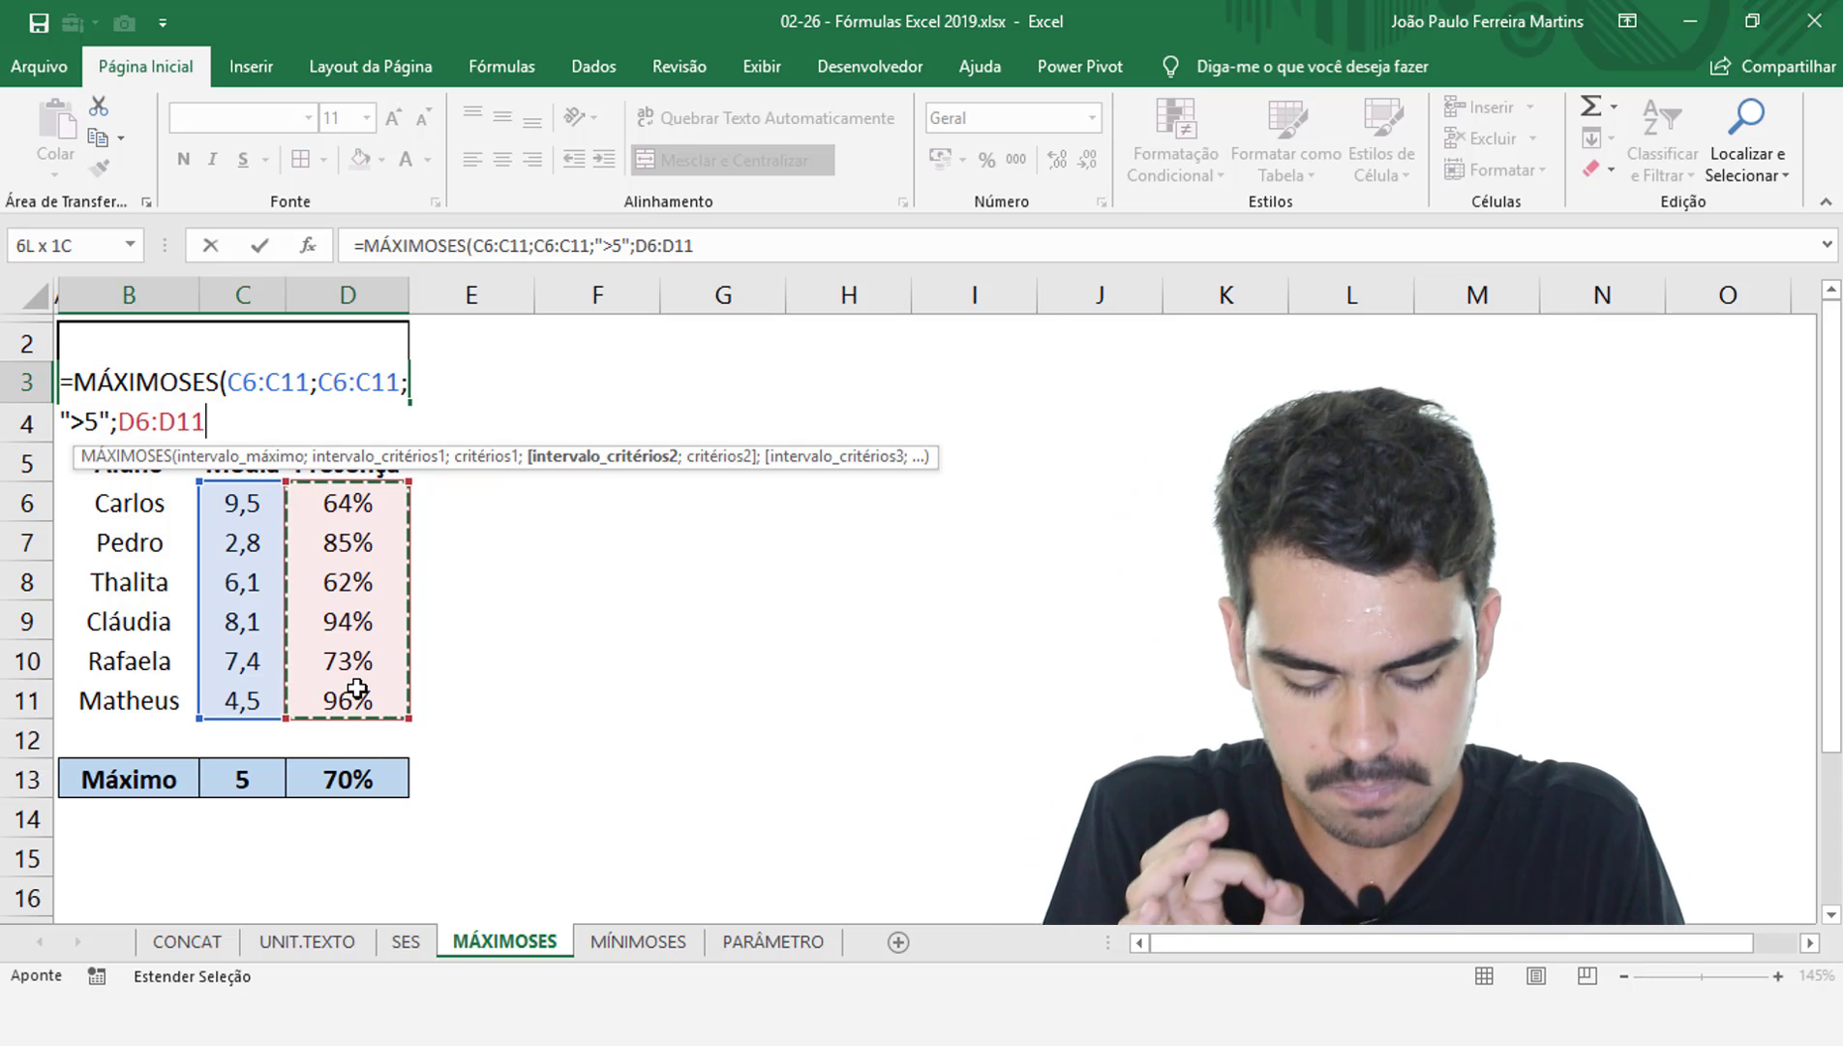
{"action": "type", "text": ";"}
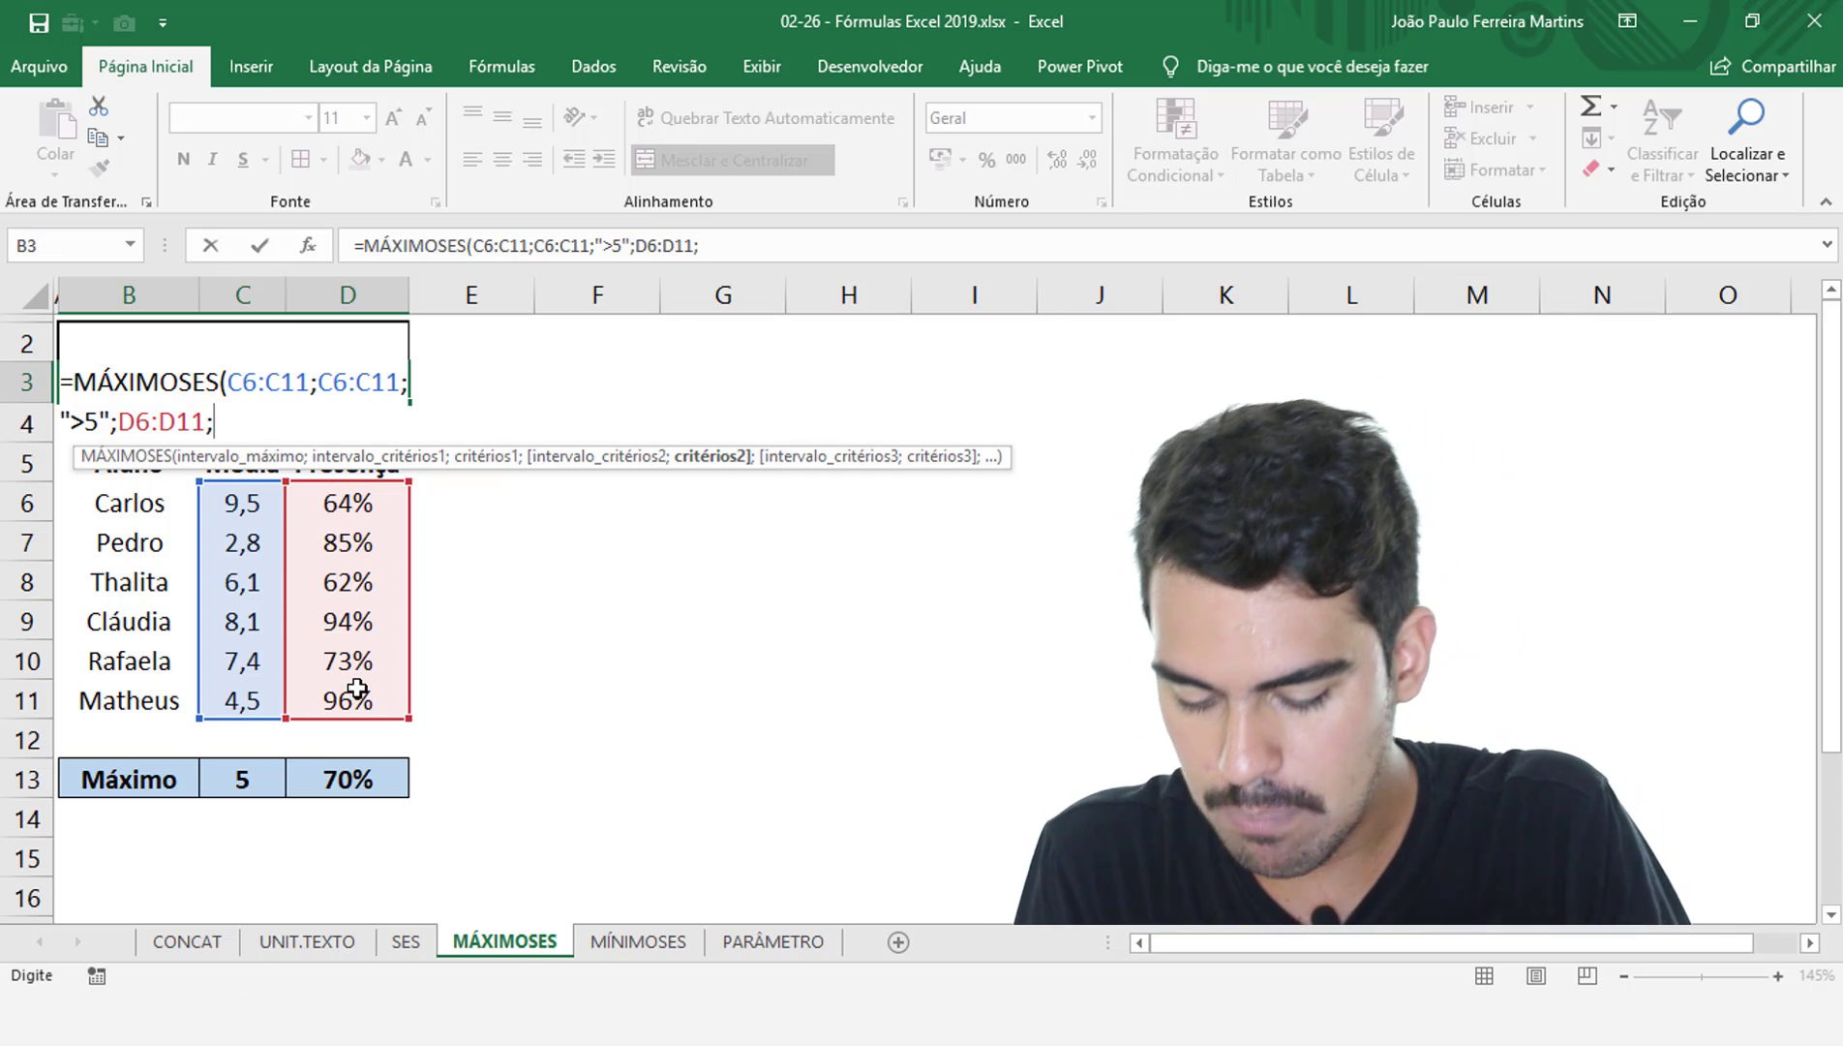
{"action": "type", "text": "\">7"}
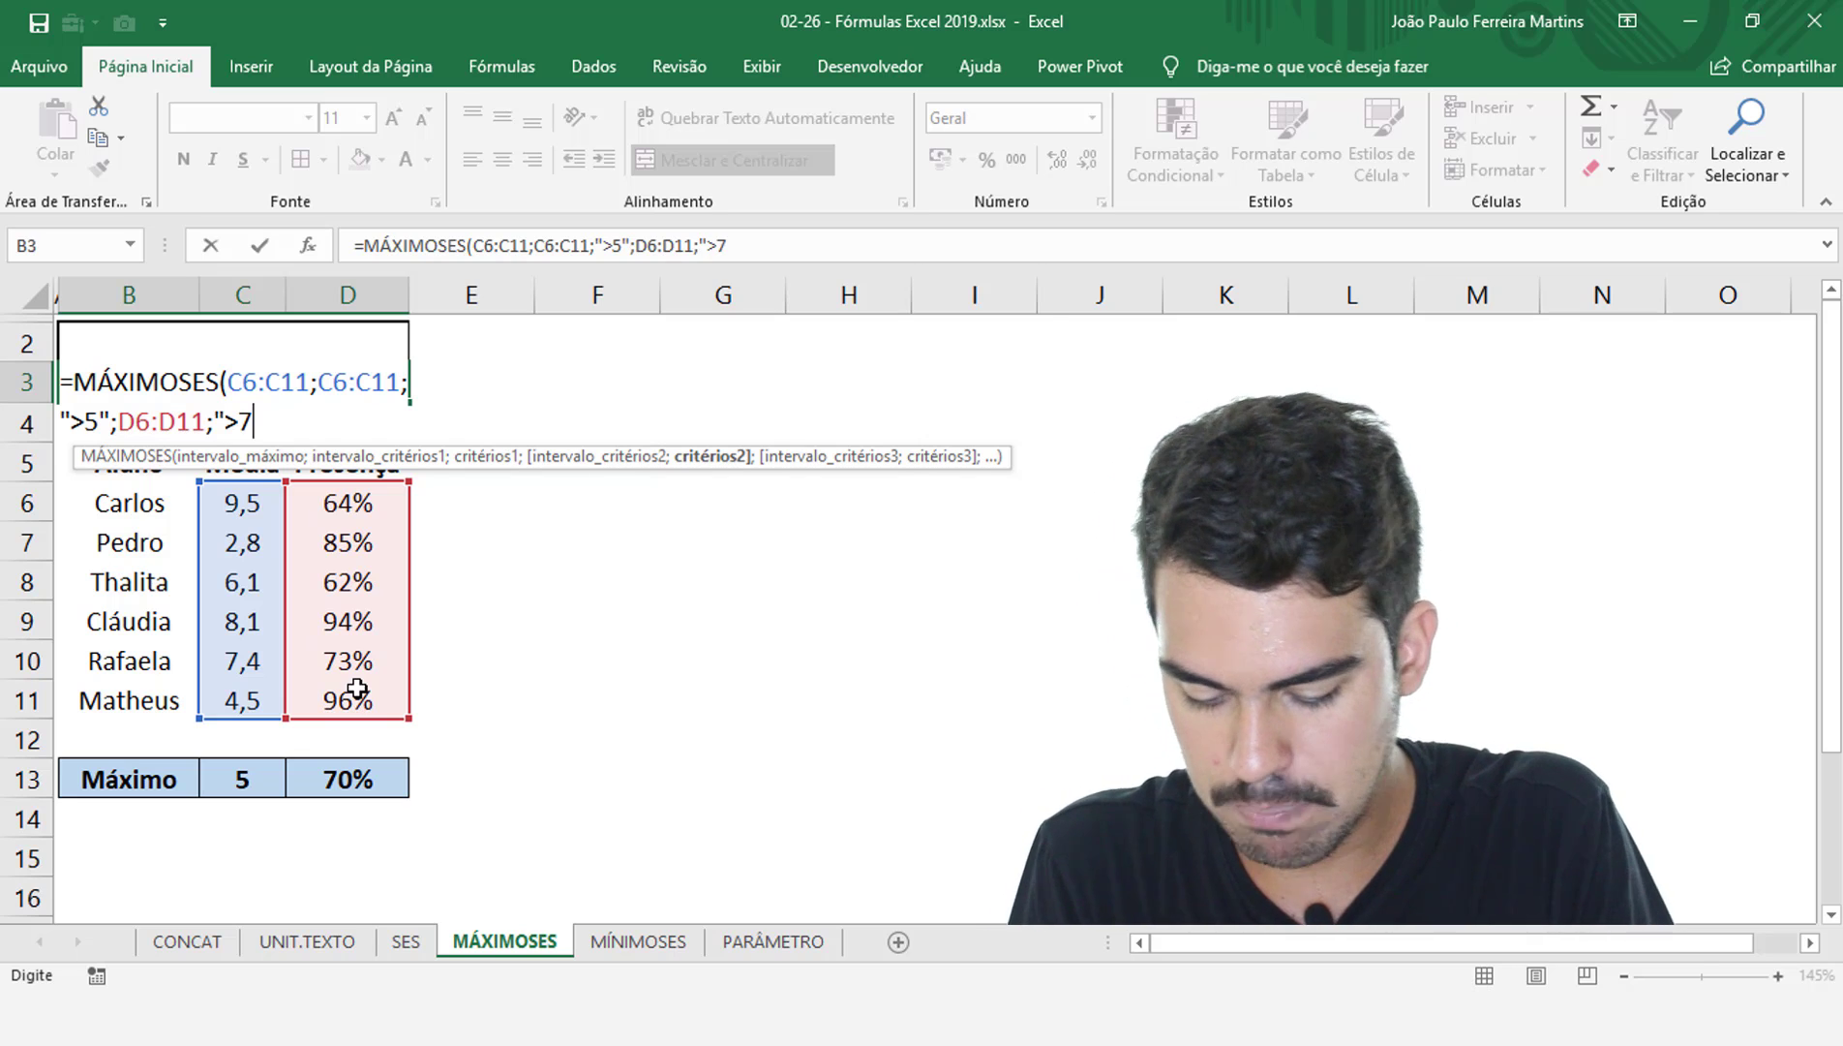
{"action": "type", "text": "0%\""}
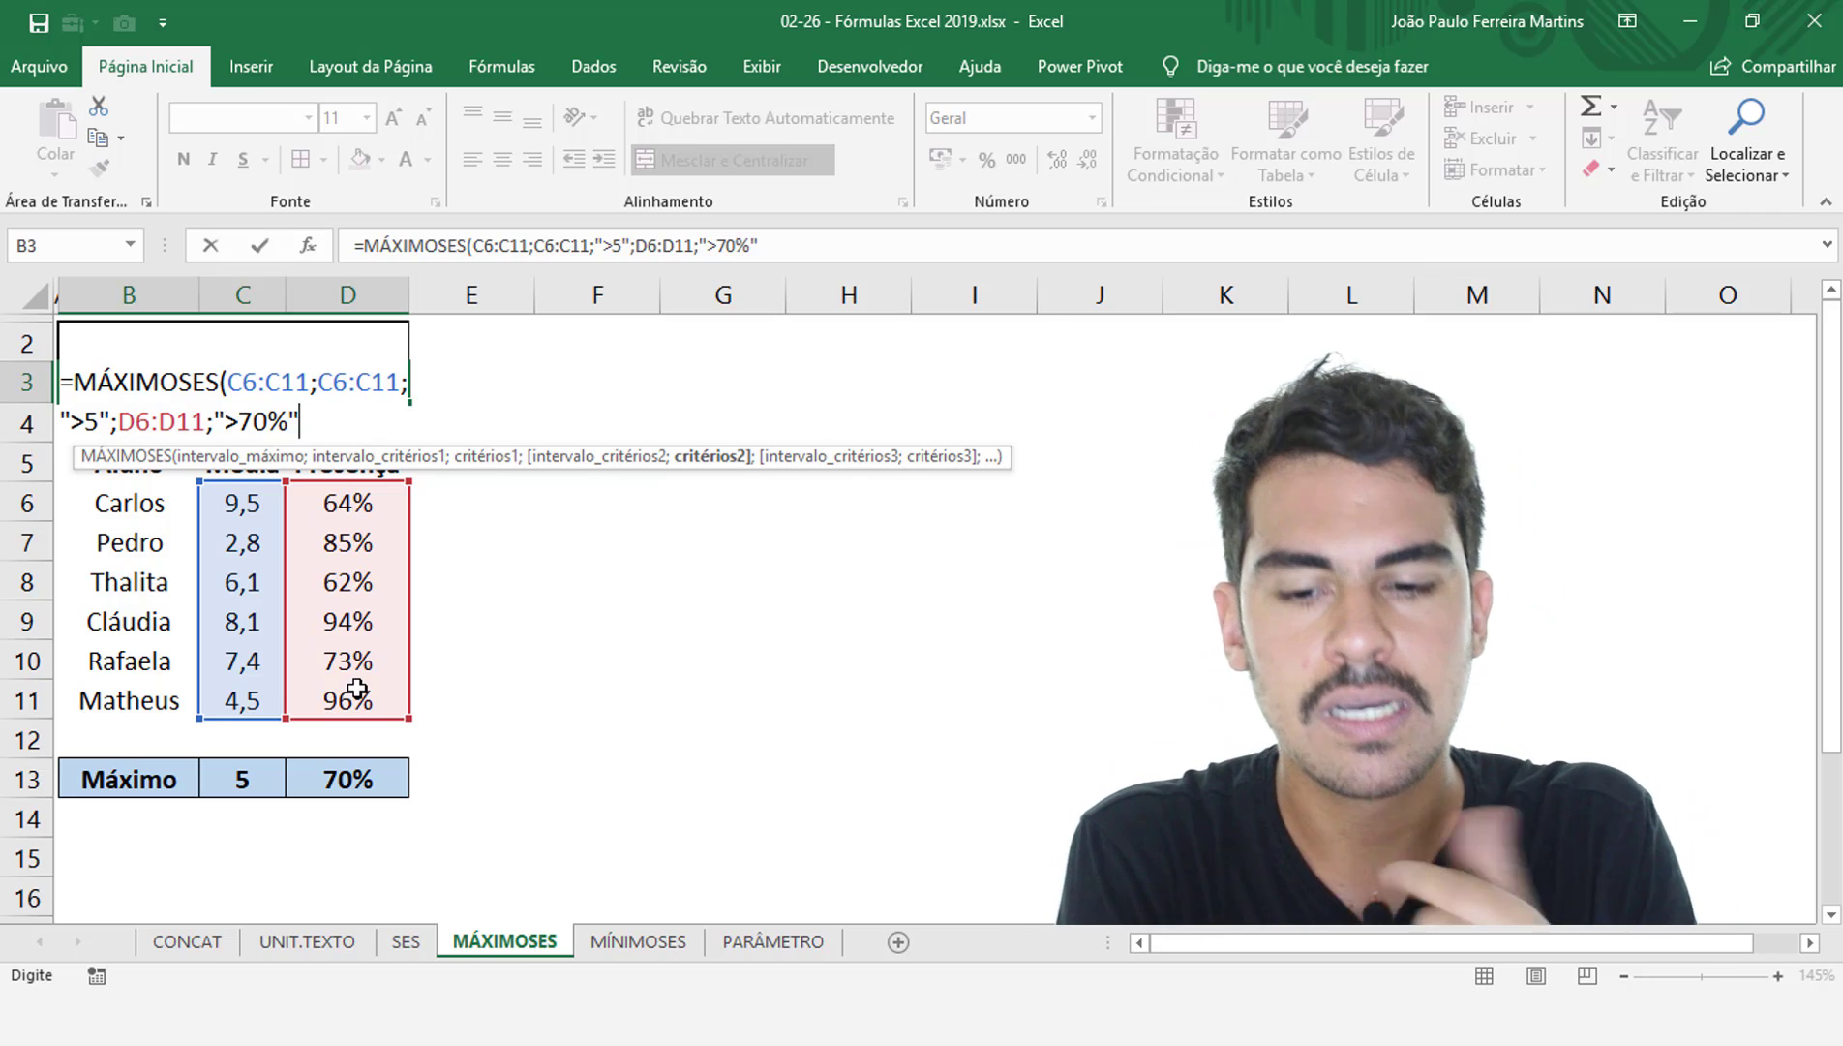
{"action": "key", "text": "Return"}
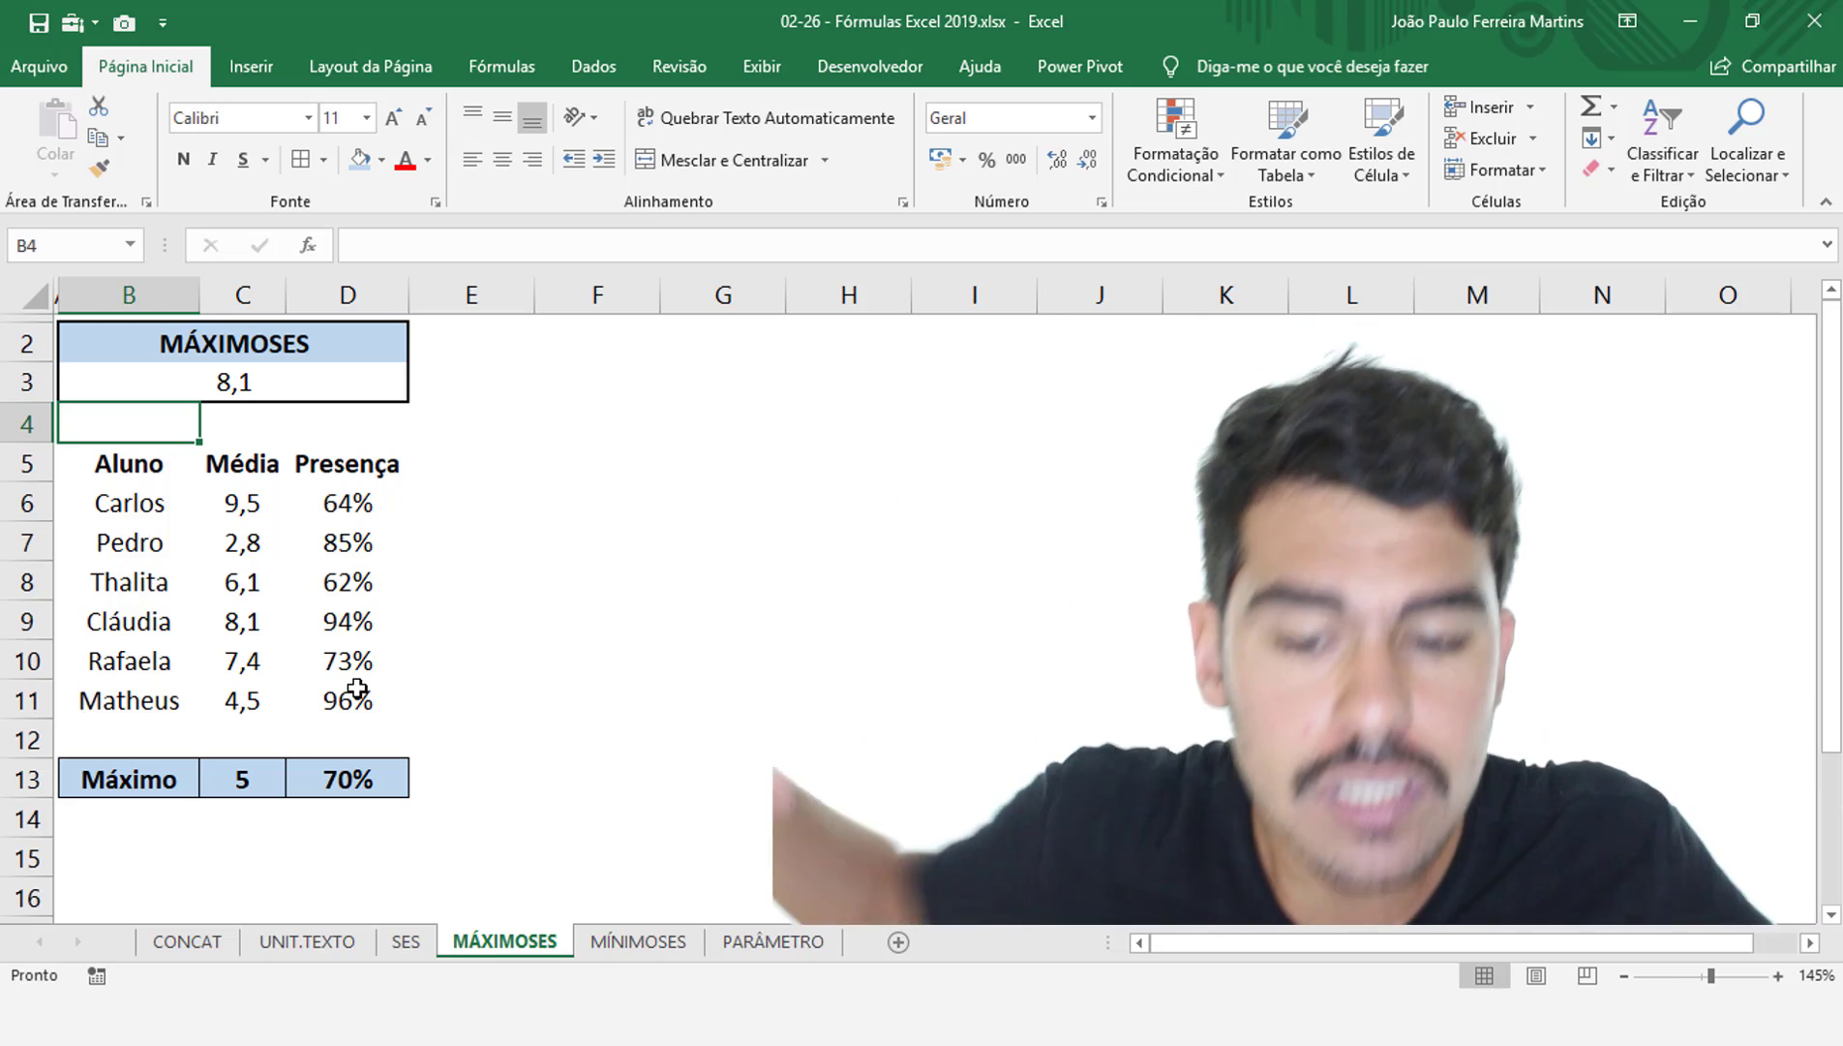
Check the limits in C13 and D13 against the student Média and Presença values
{"action": "left_click", "coordinate": [240, 775]}
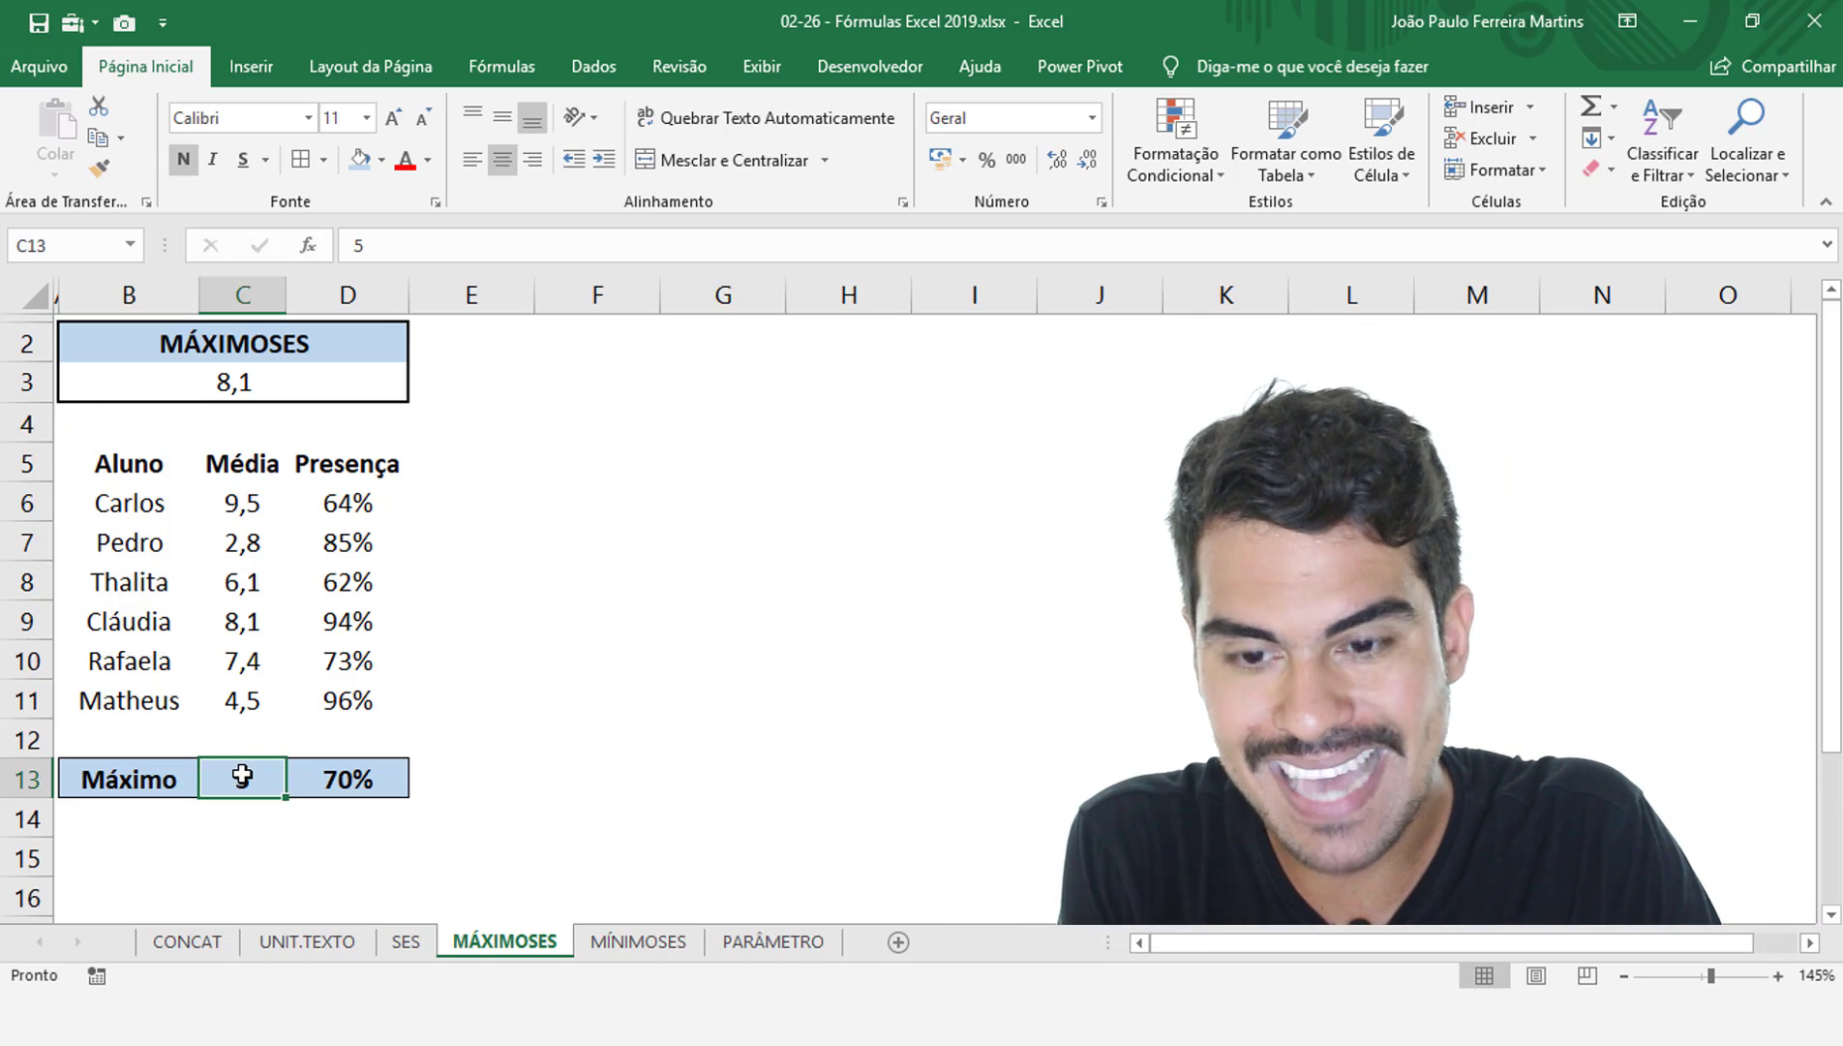
{"action": "left_click", "coordinate": [362, 780]}
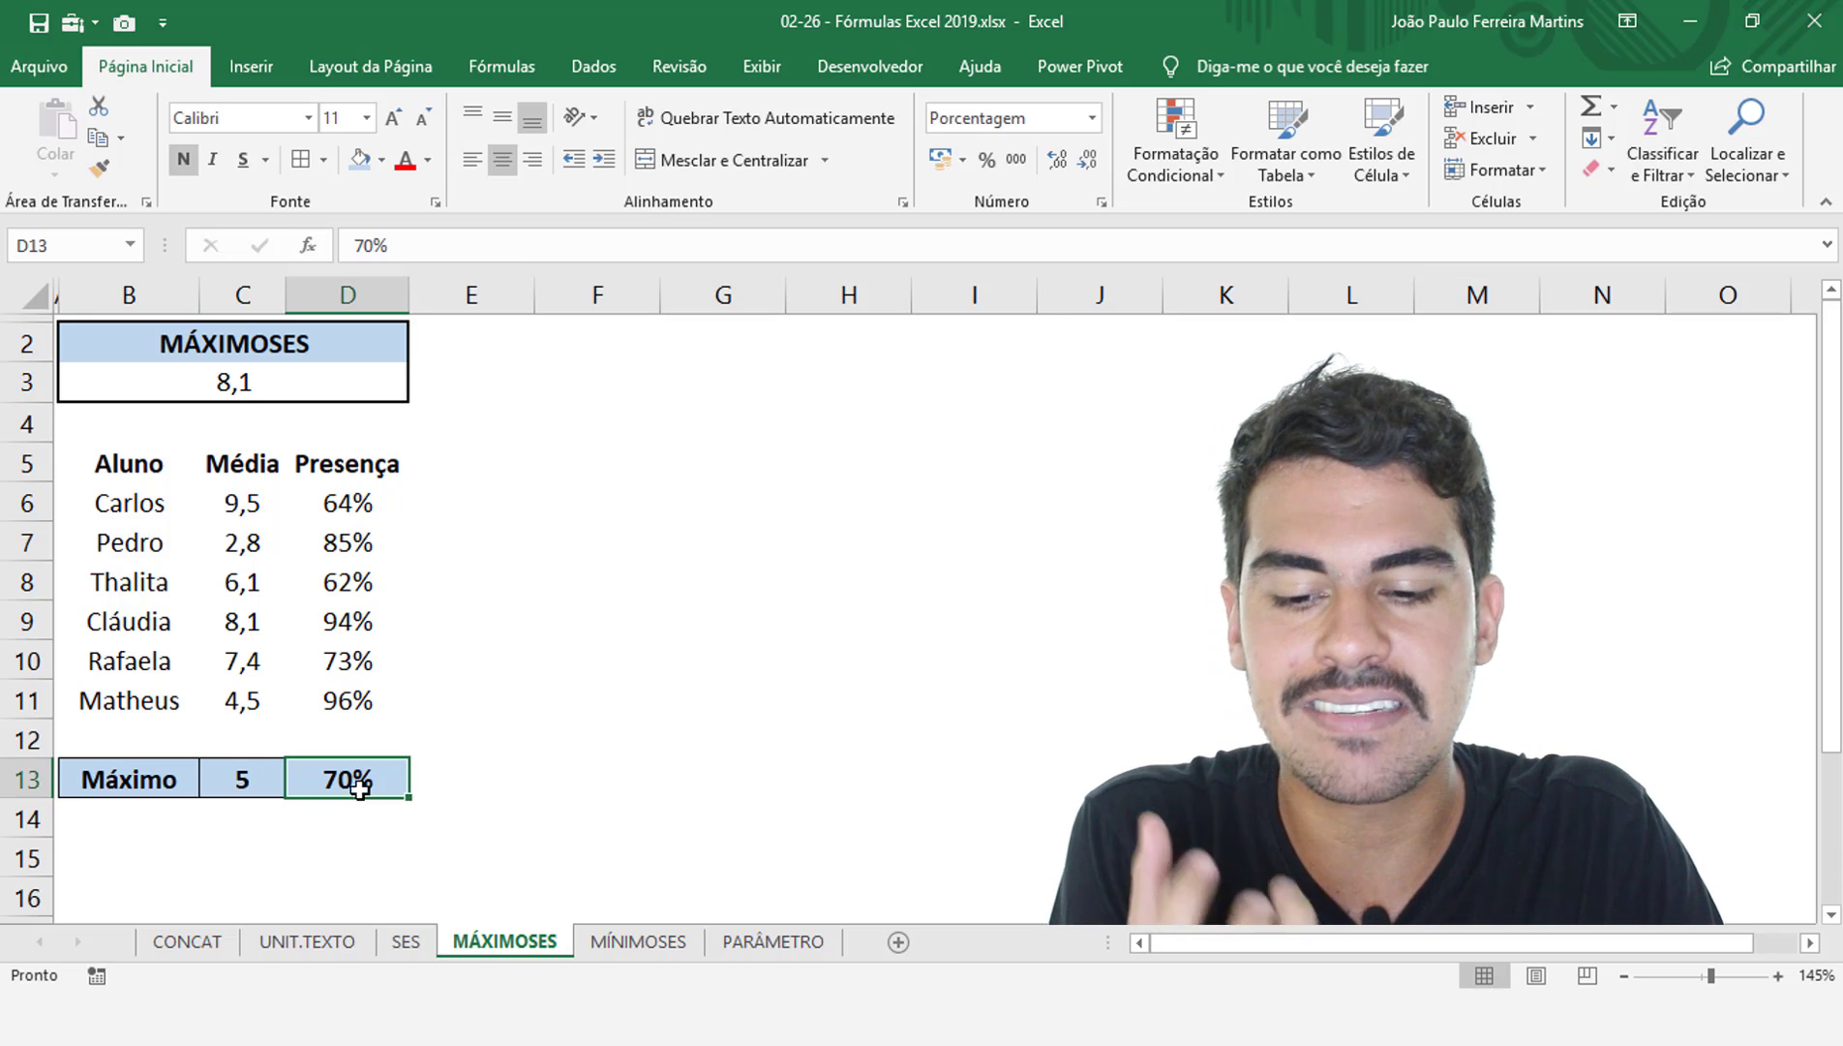
{"action": "left_click", "coordinate": [242, 516]}
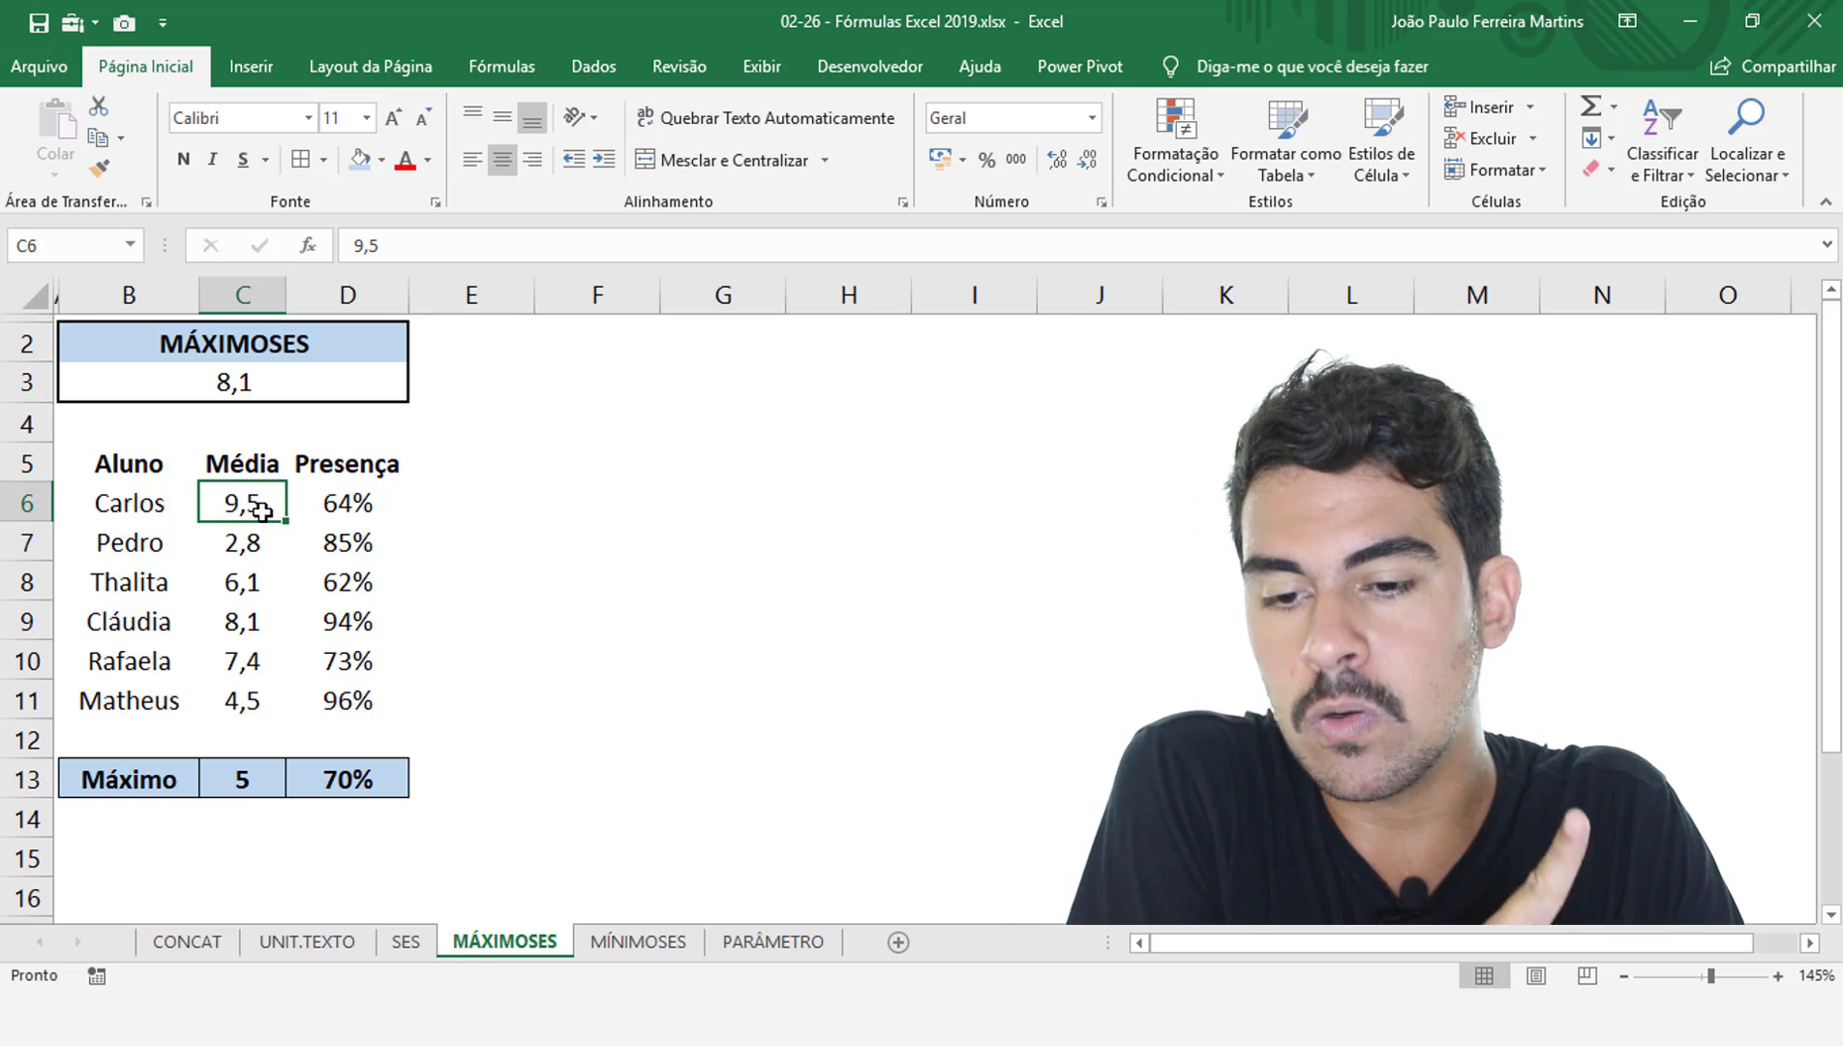
{"action": "left_click", "coordinate": [248, 387]}
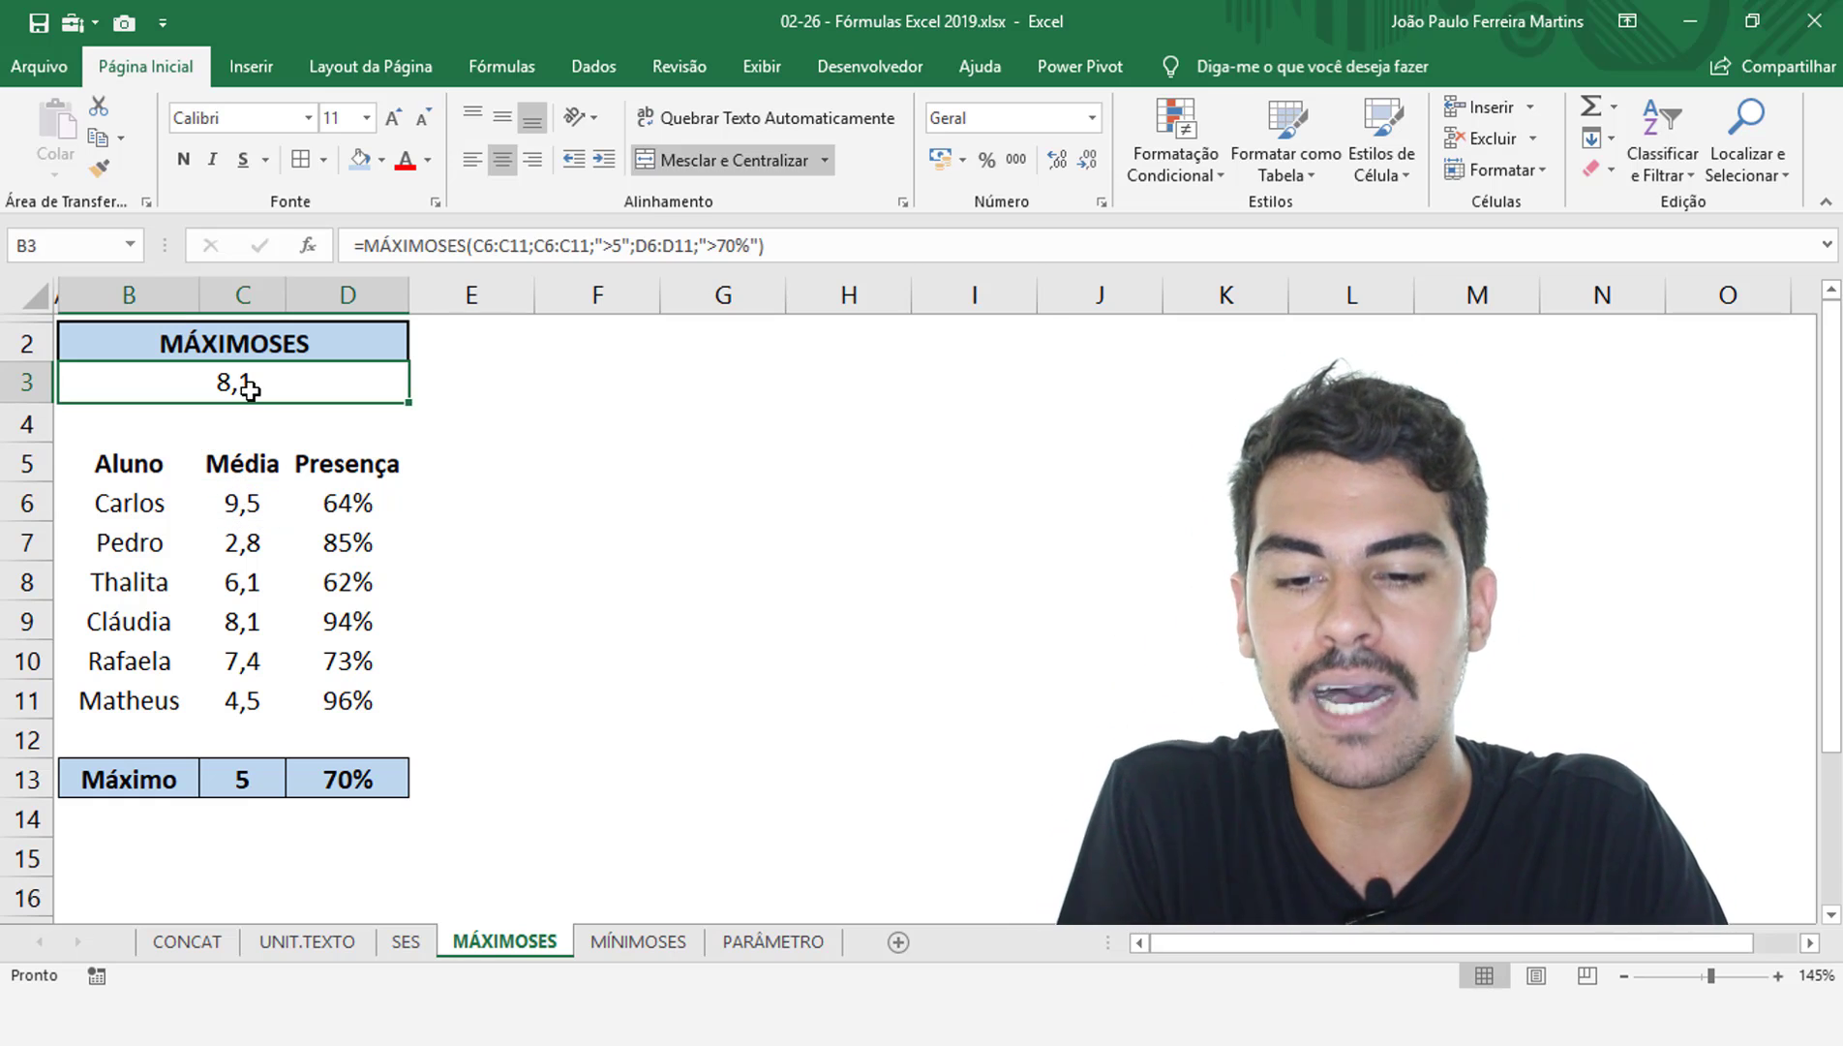
{"action": "left_click", "coordinate": [293, 504]}
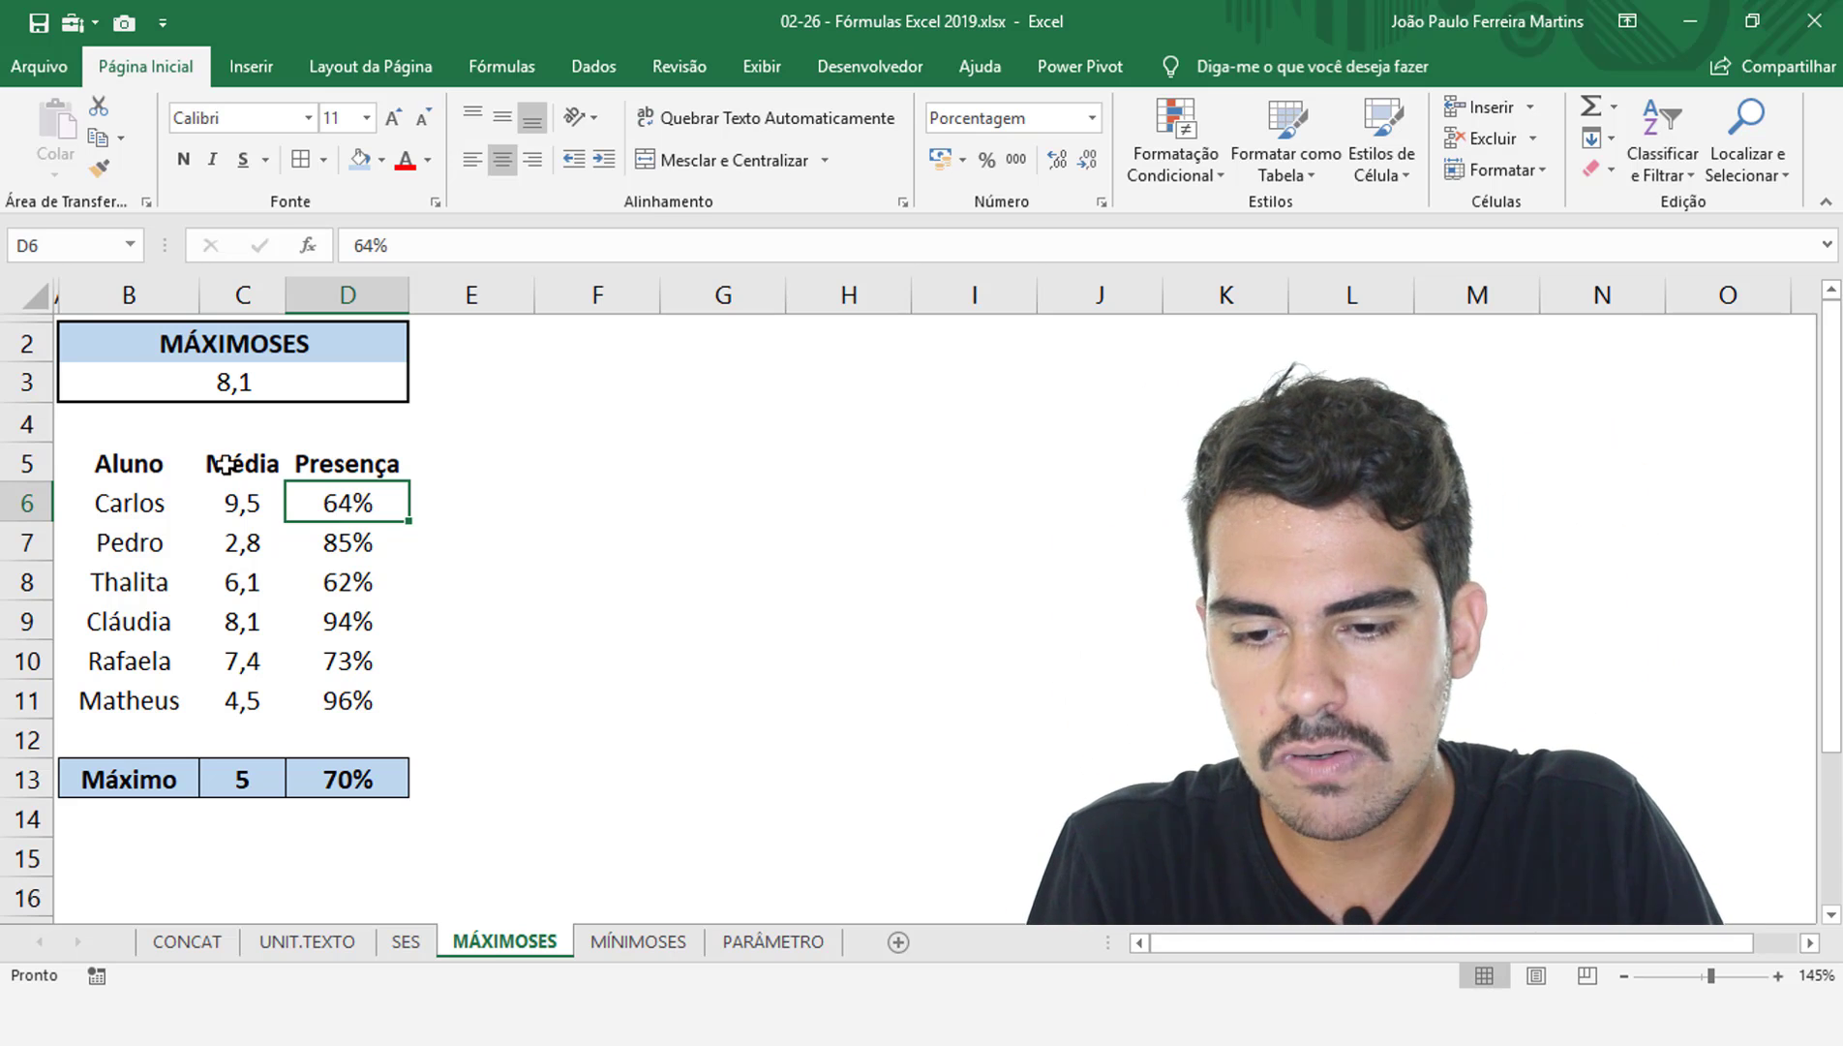
Show the ranges of the MÁXIMOSES formula in B3 unchanged, then move to the MÍNIMOSES sheet
{"action": "left_click", "coordinate": [251, 381]}
{"action": "key", "text": "F2"}
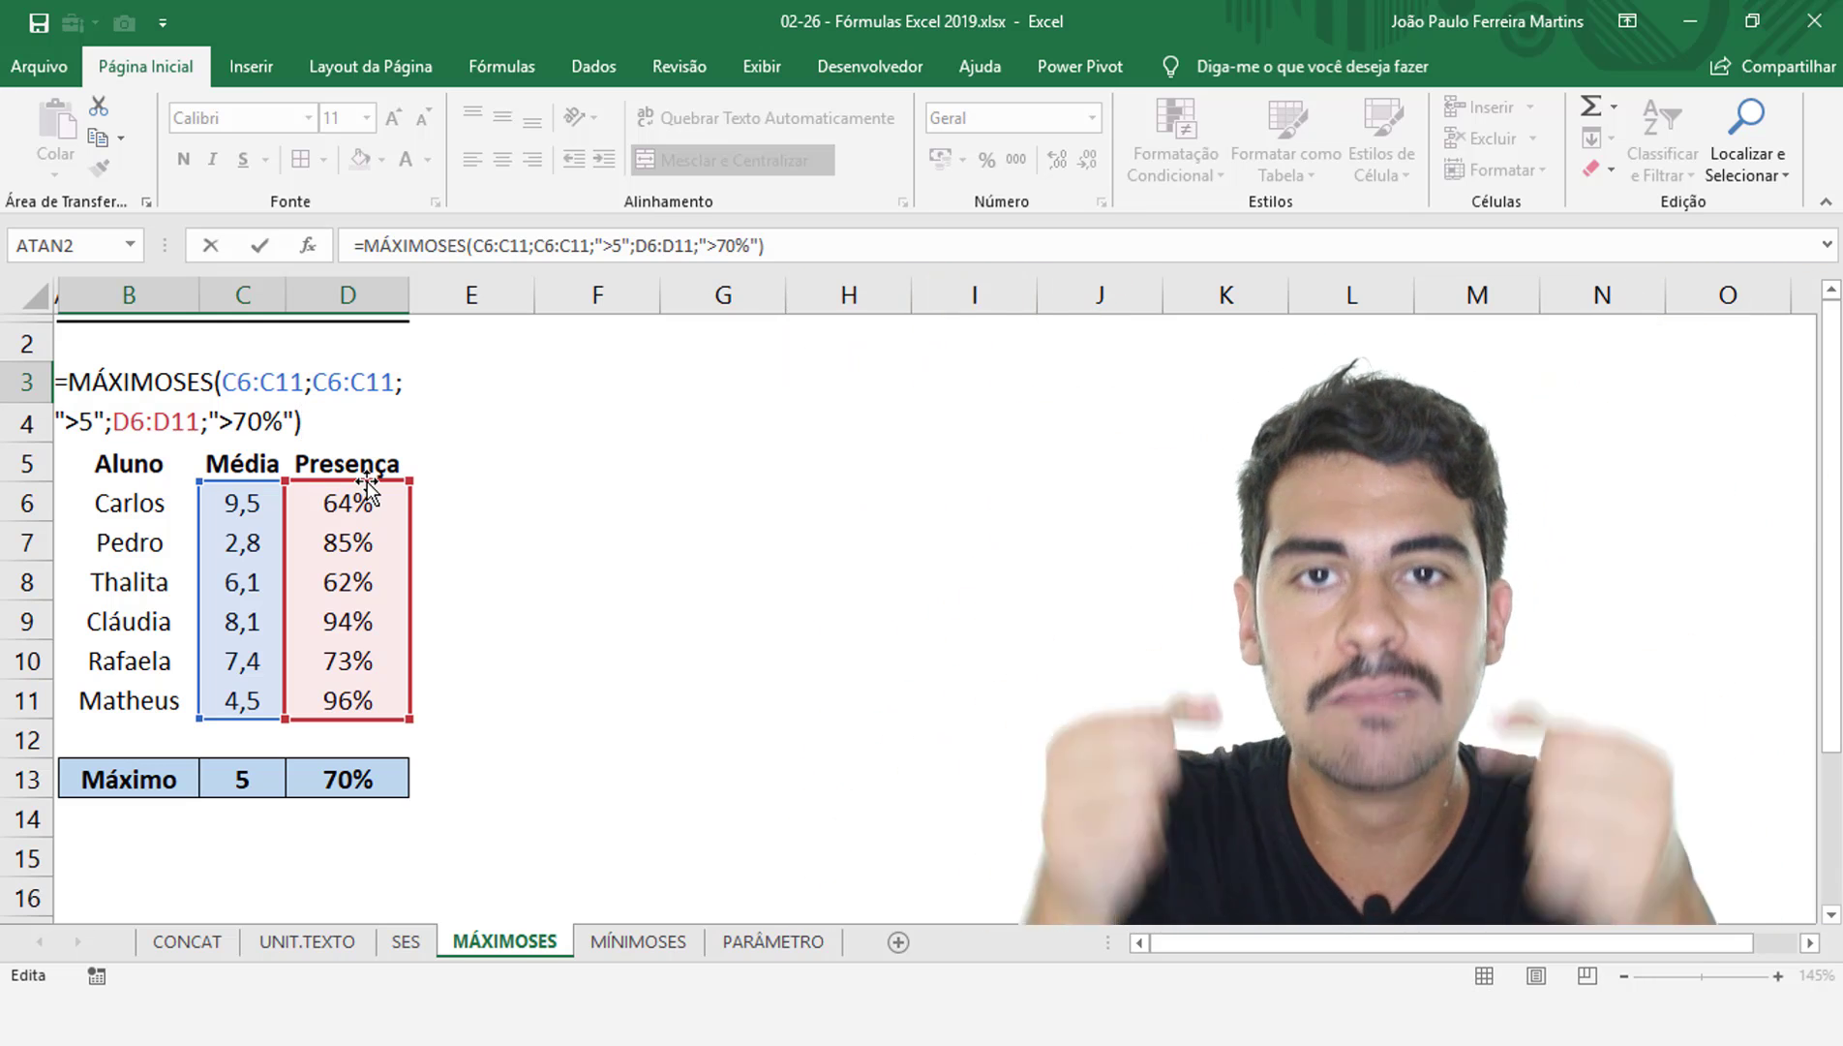
{"action": "key", "text": "ctrl+Return"}
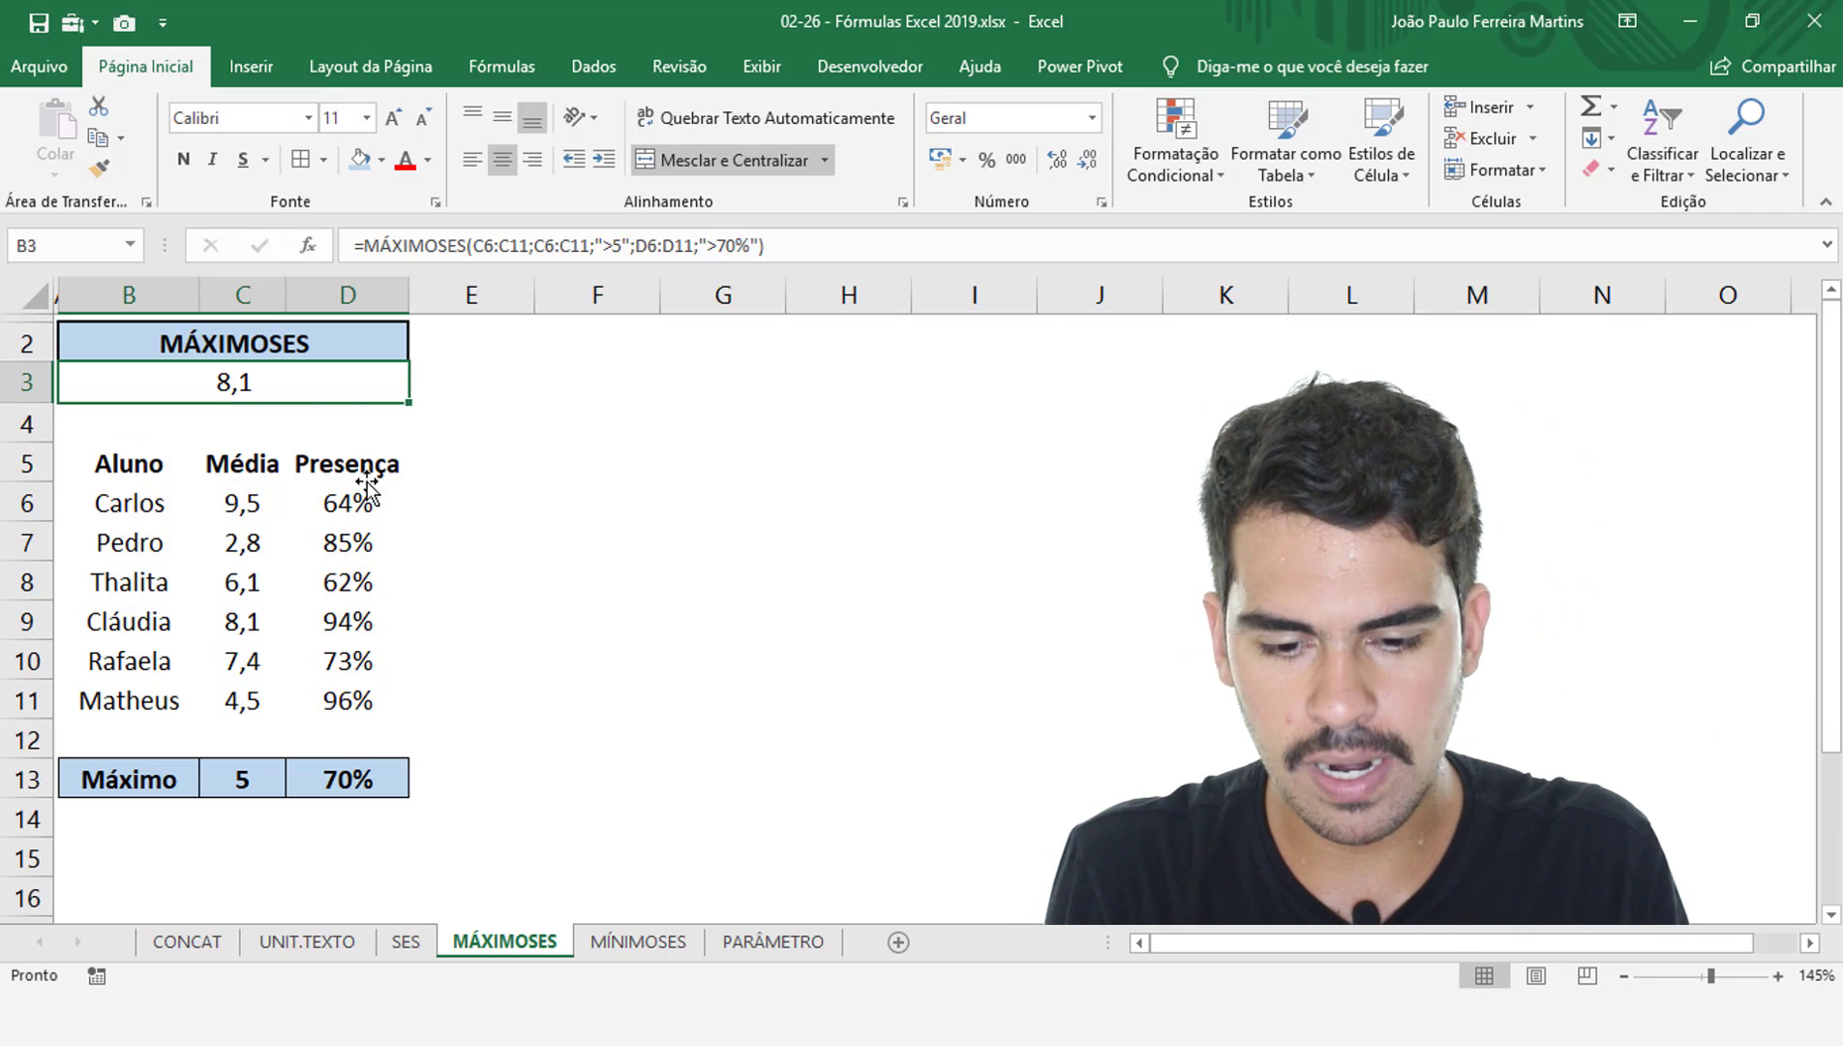
{"action": "key", "text": "ctrl+Page_Down"}
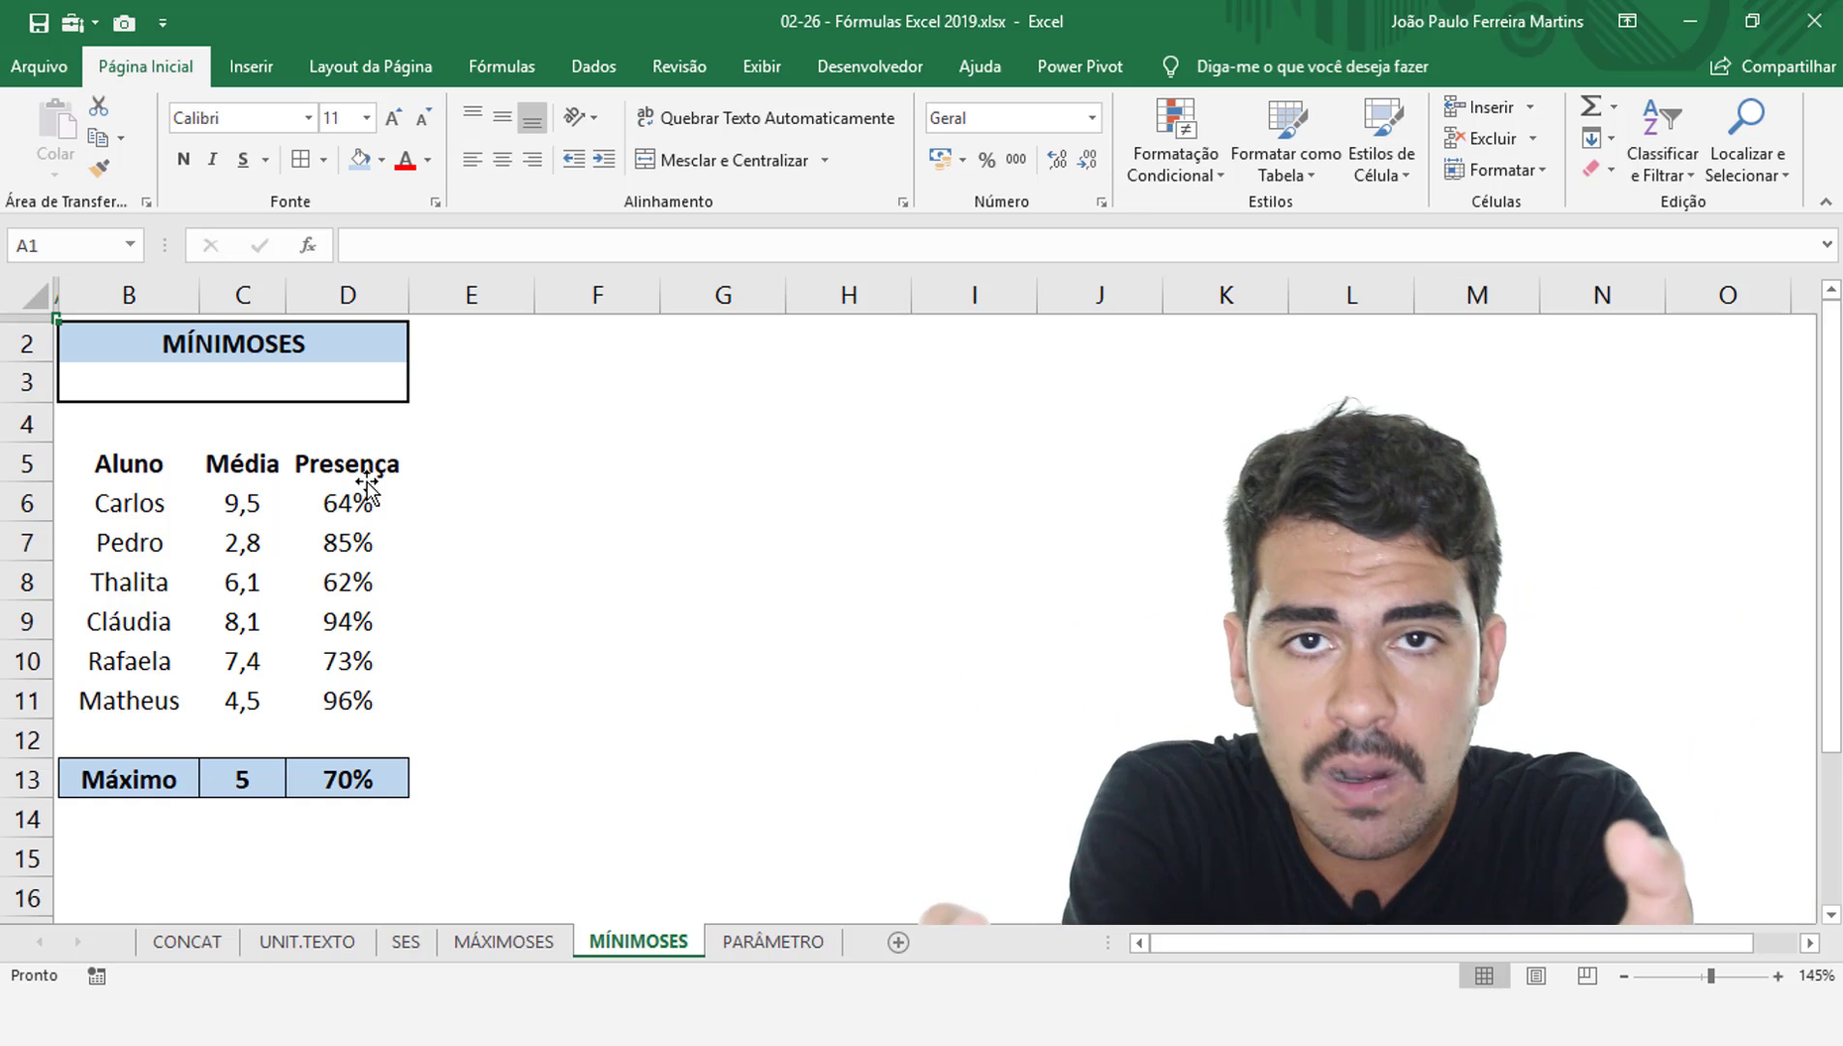
Start a MÍNIMOSES function in B3 from the =MÍN autocomplete suggestion
{"action": "left_click", "coordinate": [352, 371]}
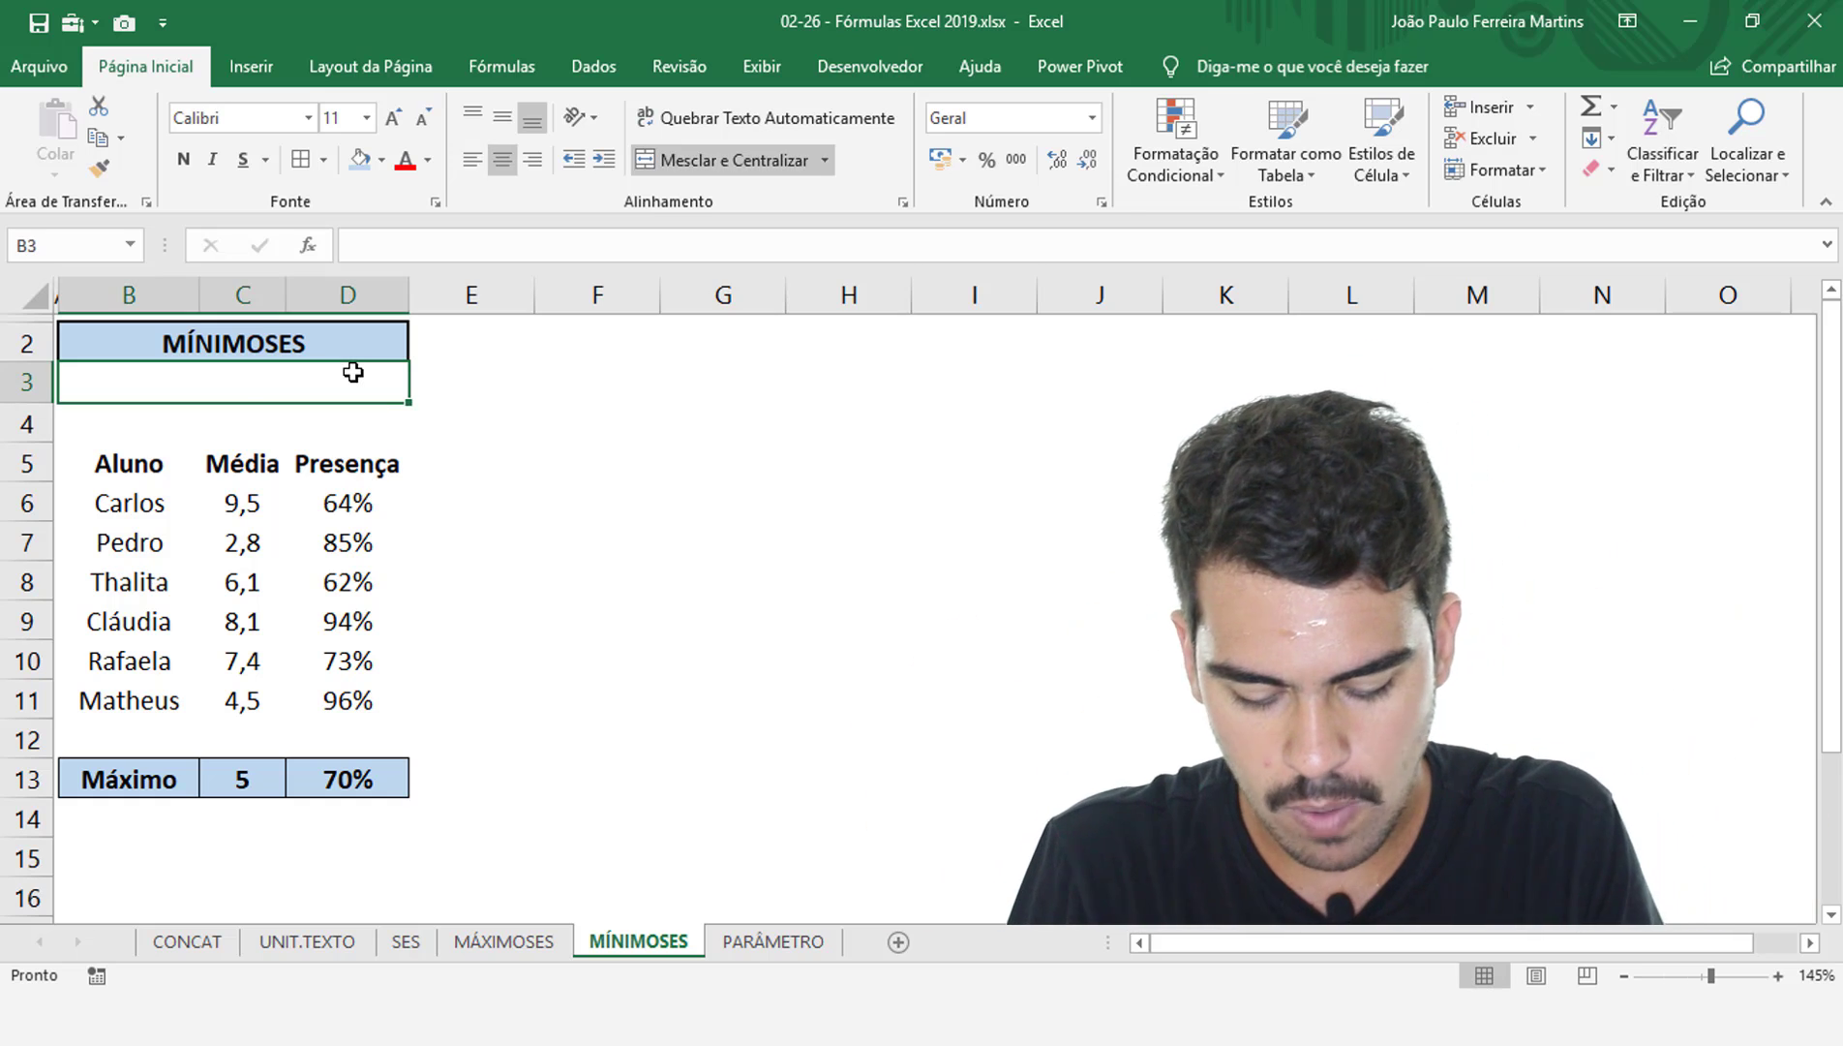
{"action": "type", "text": "=MÍN9"}
{"action": "key", "text": "BackSpace"}
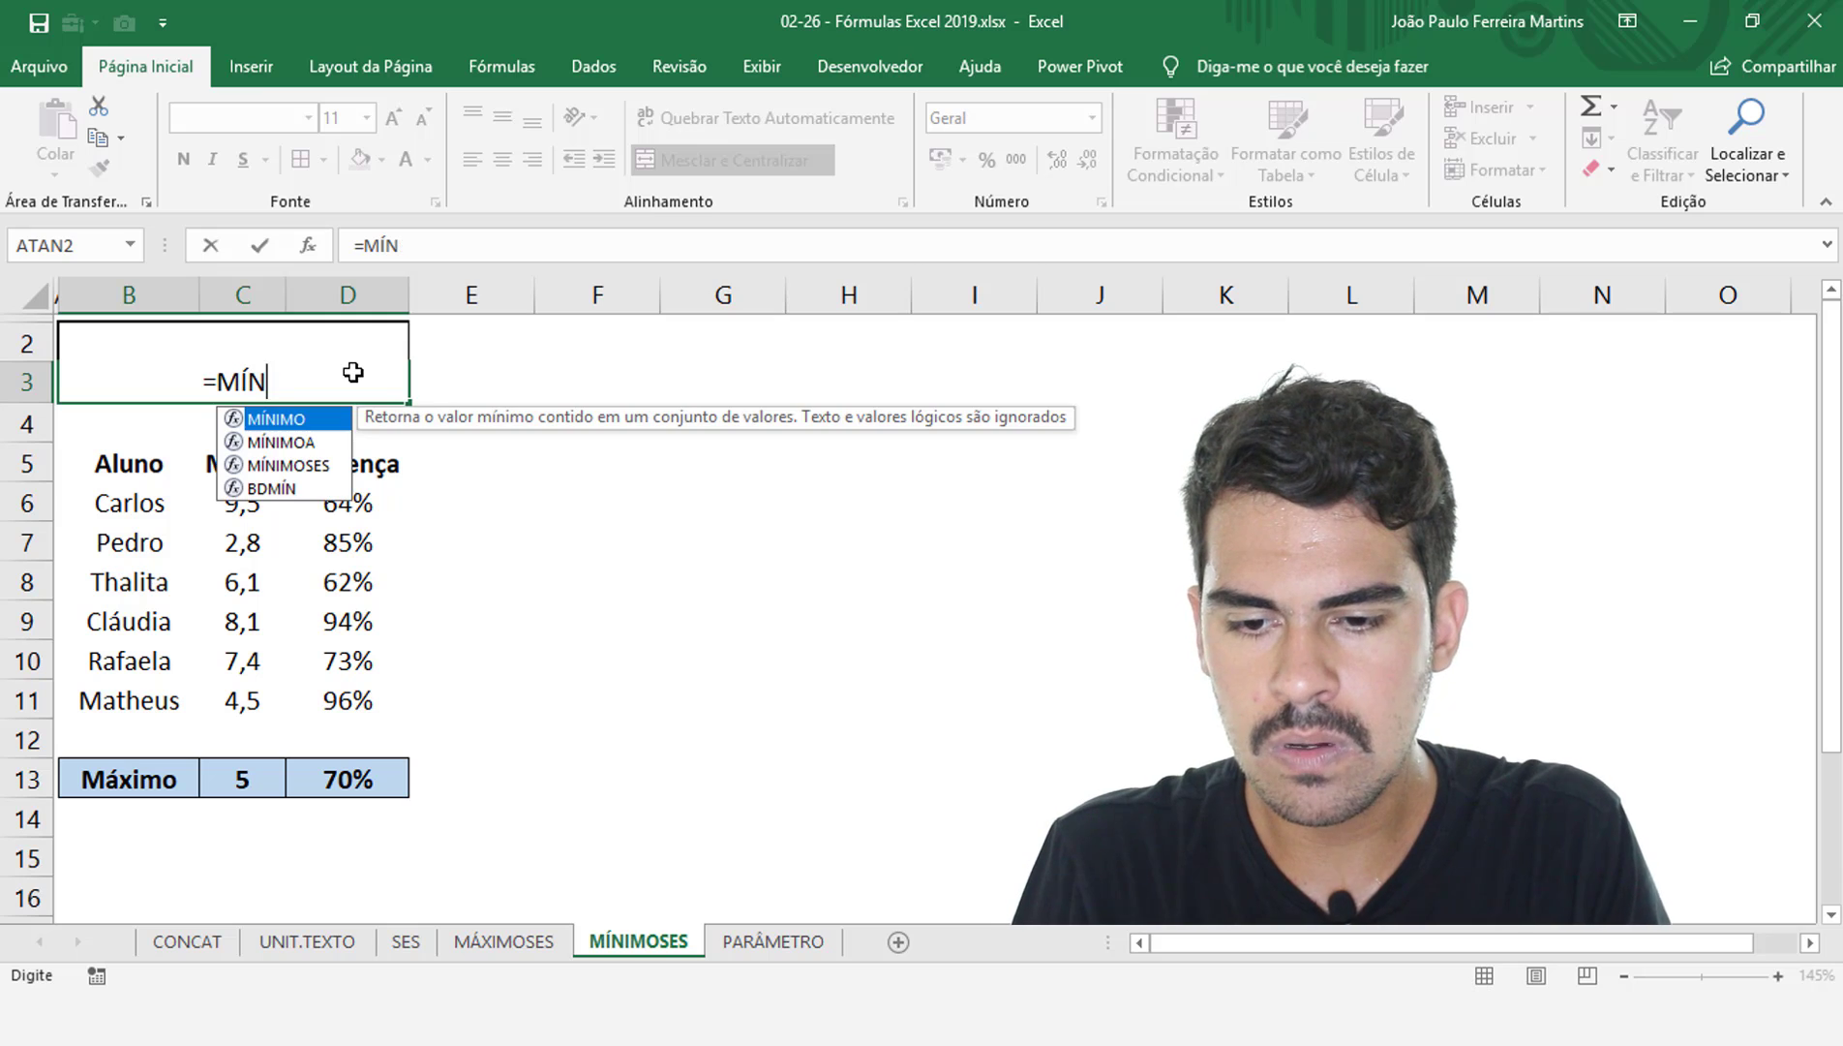
{"action": "key", "text": "Down"}
{"action": "key", "text": "Down"}
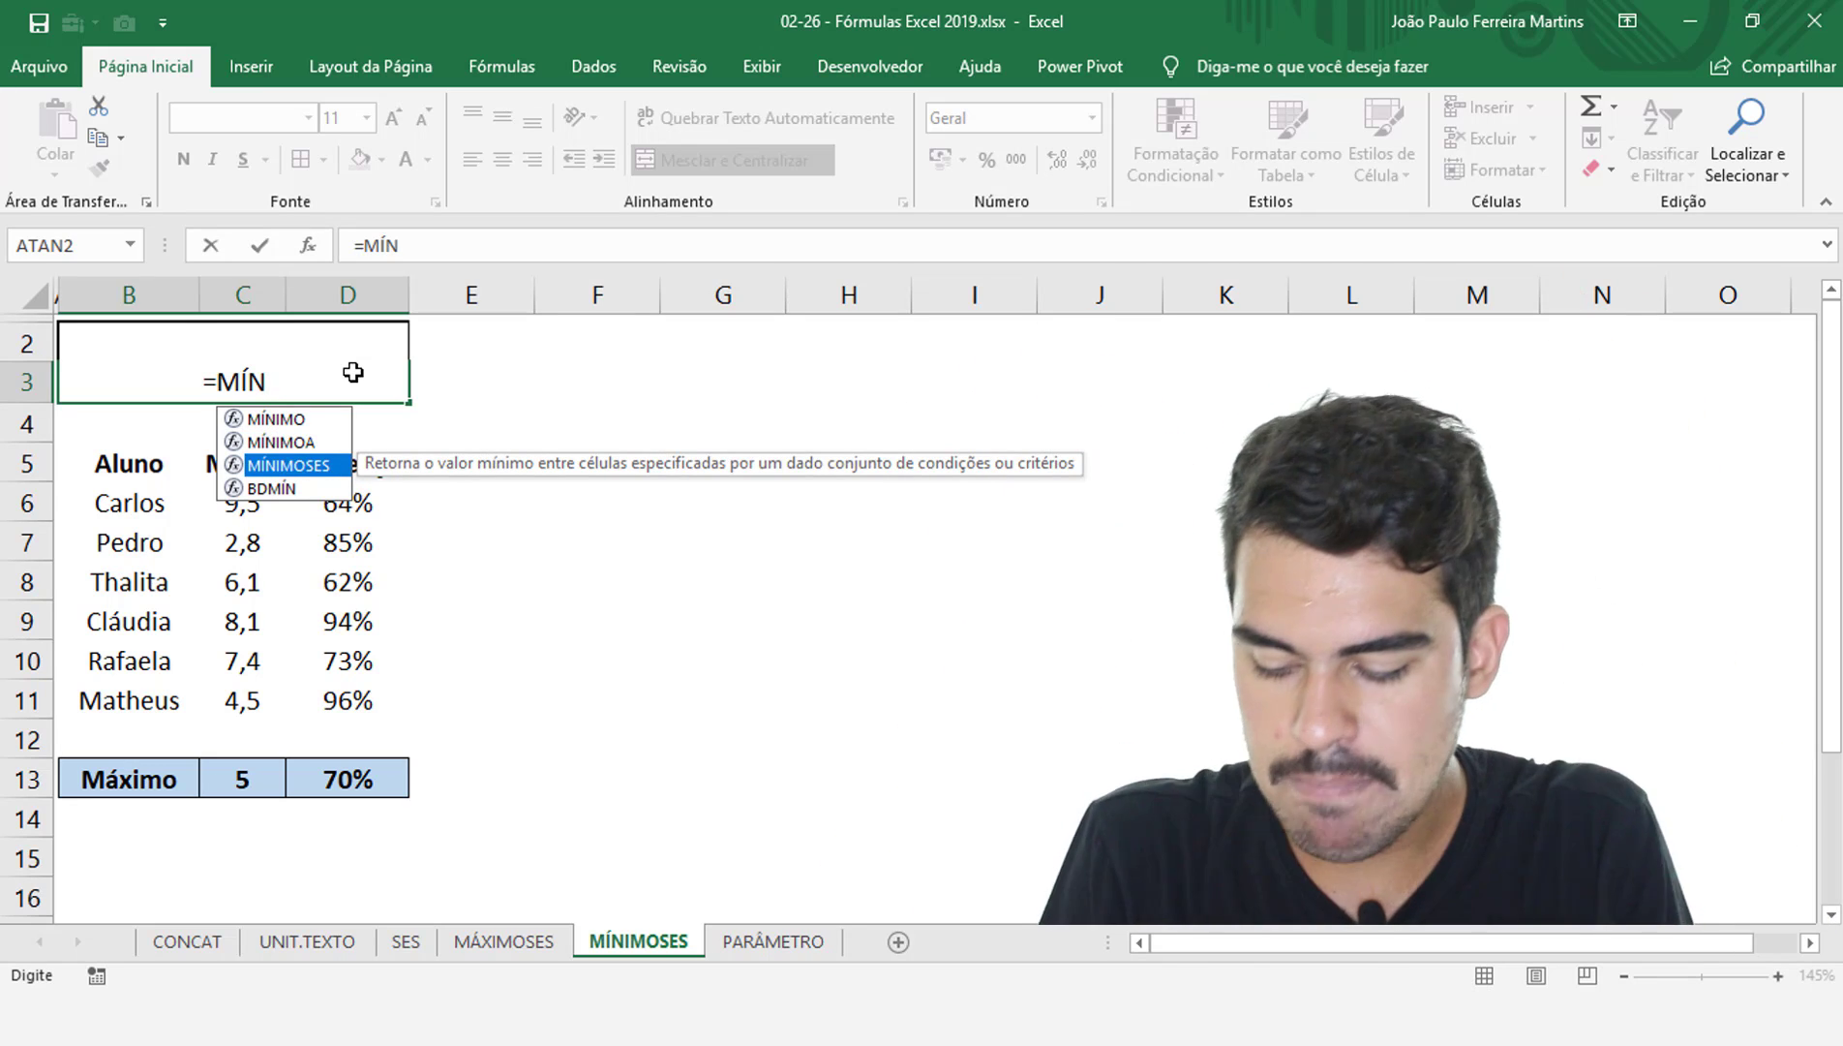
{"action": "key", "text": "Tab"}
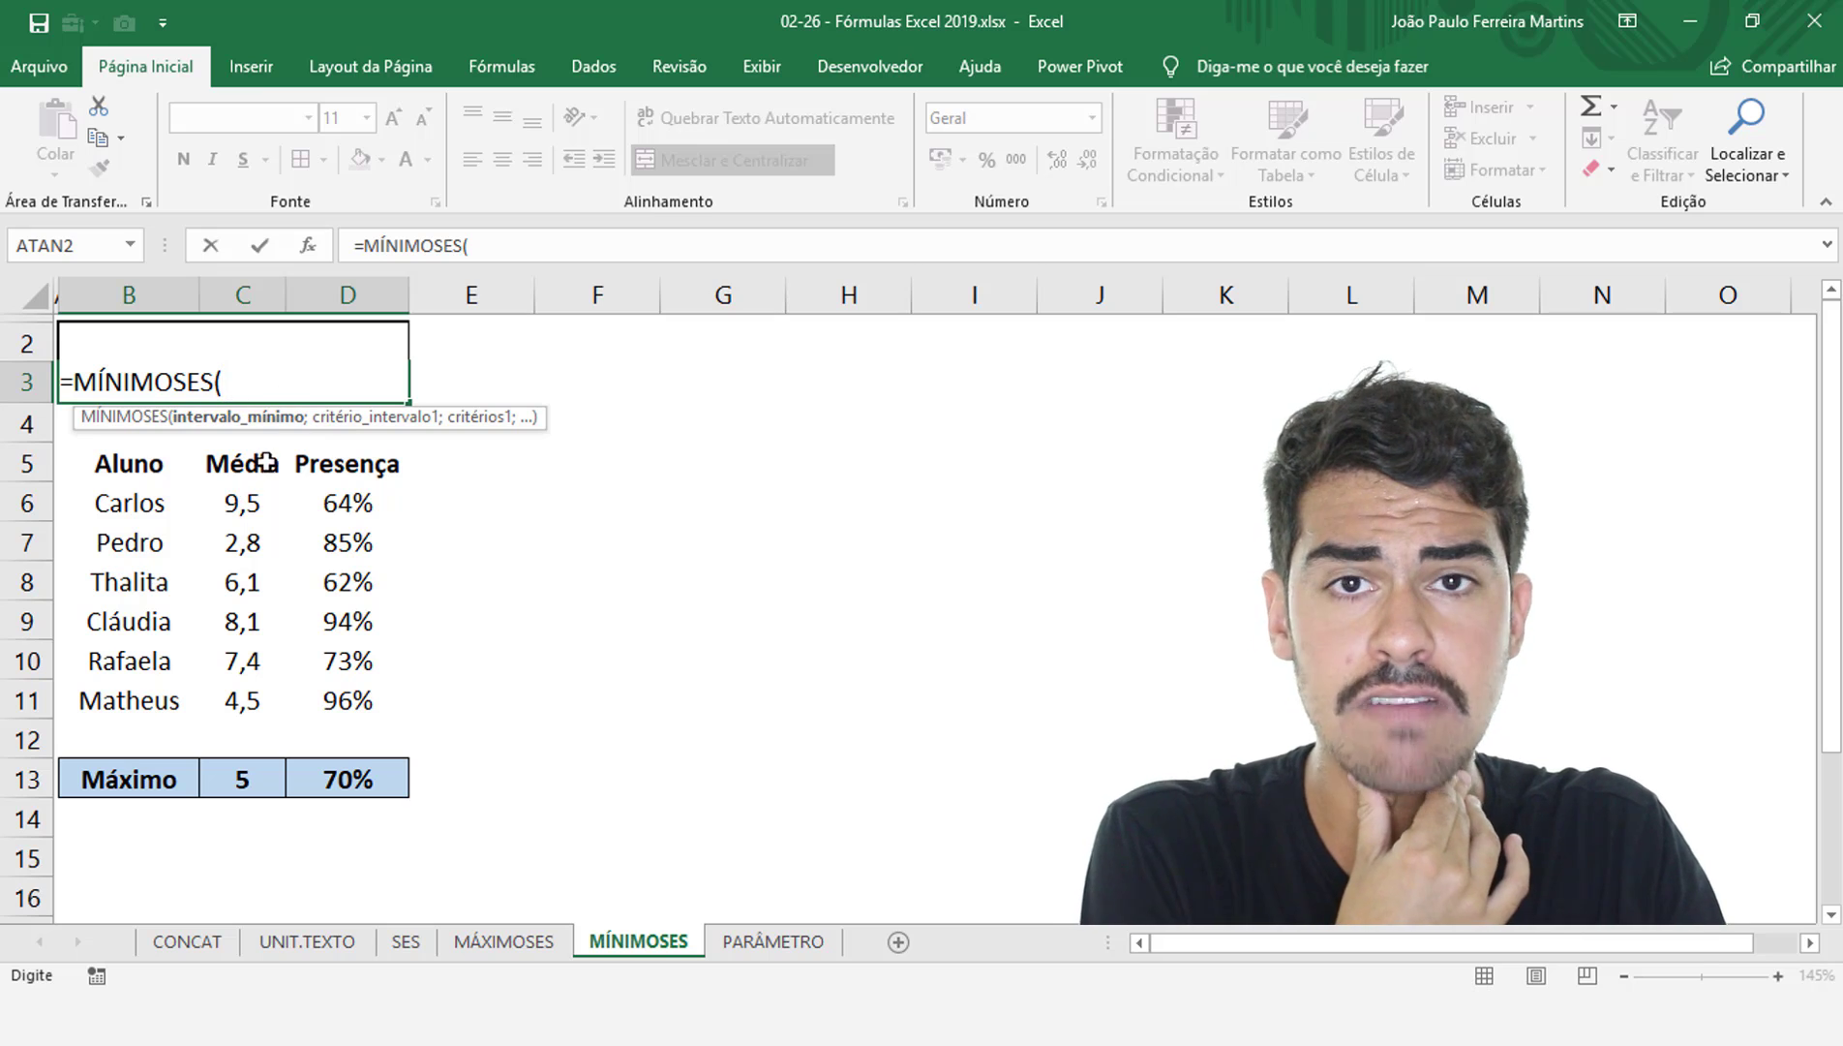
Add the Média cells C6:C11 as both the minimum range and the first criteria range
{"action": "left_click_drag", "start_coordinate": [242, 502], "coordinate": [249, 679]}
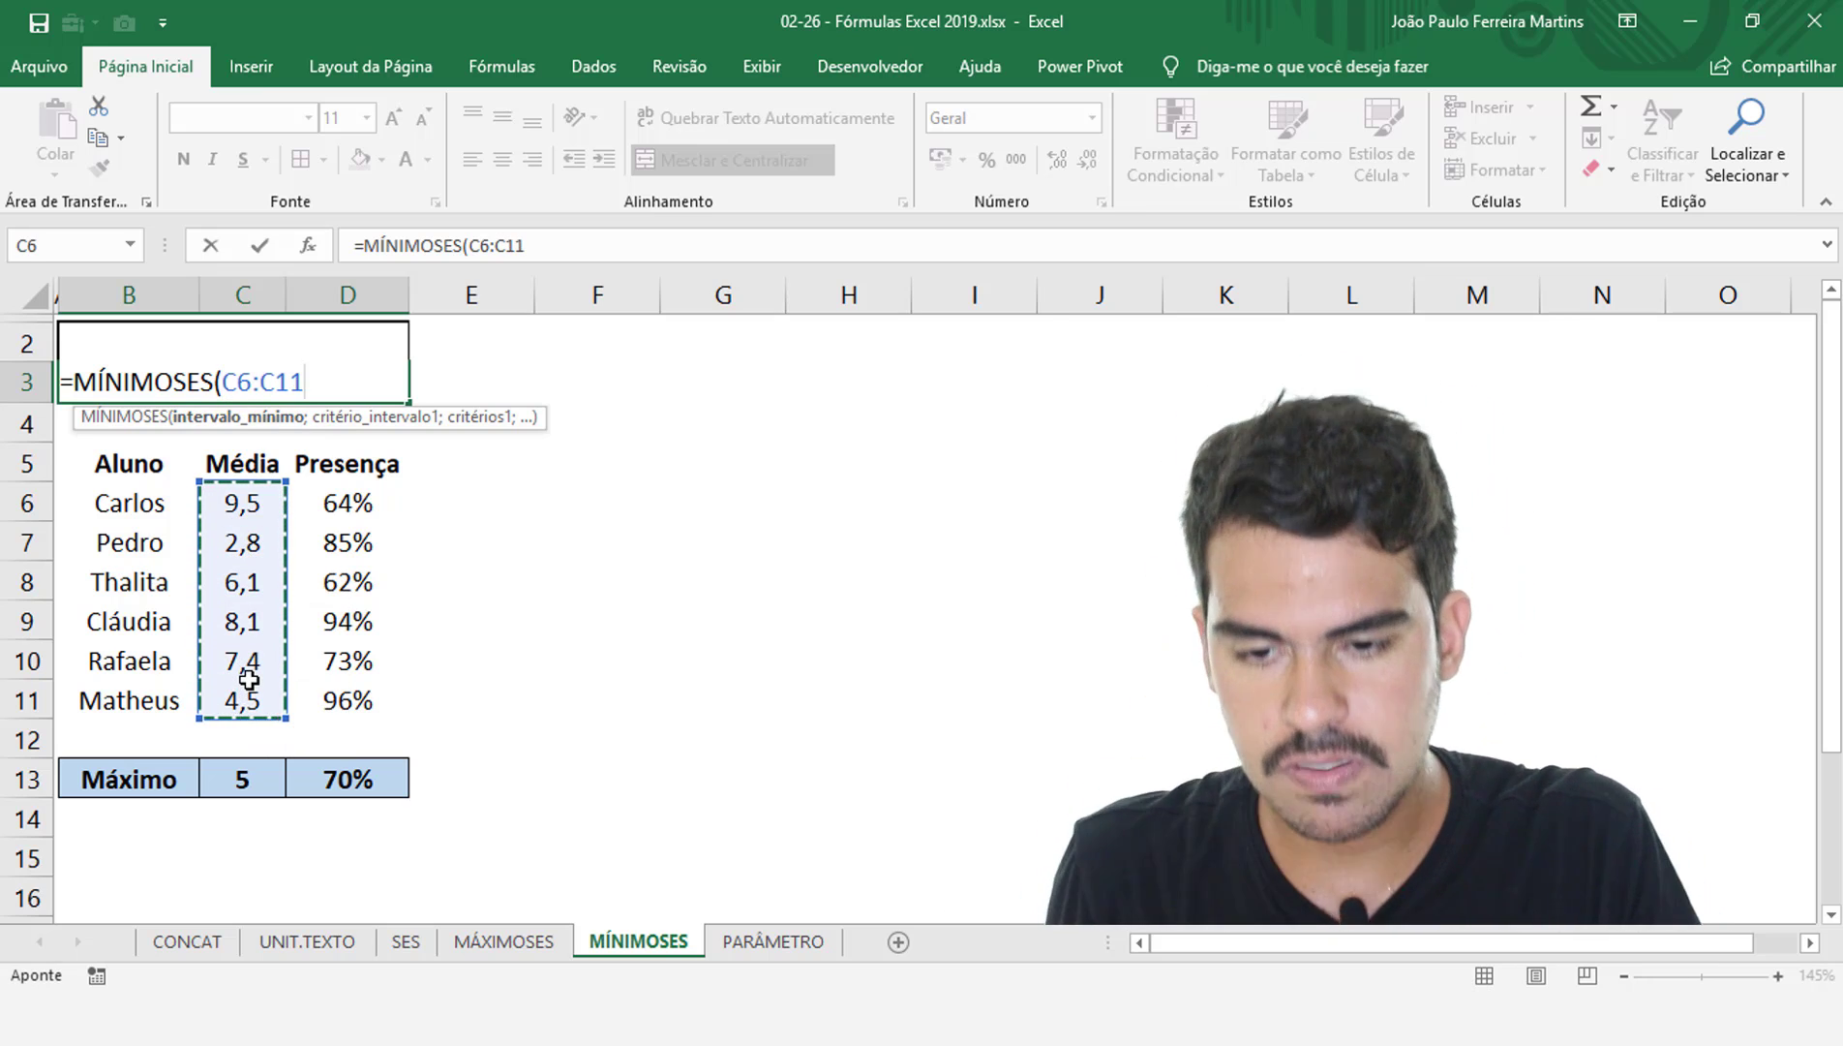
{"action": "type", "text": ";"}
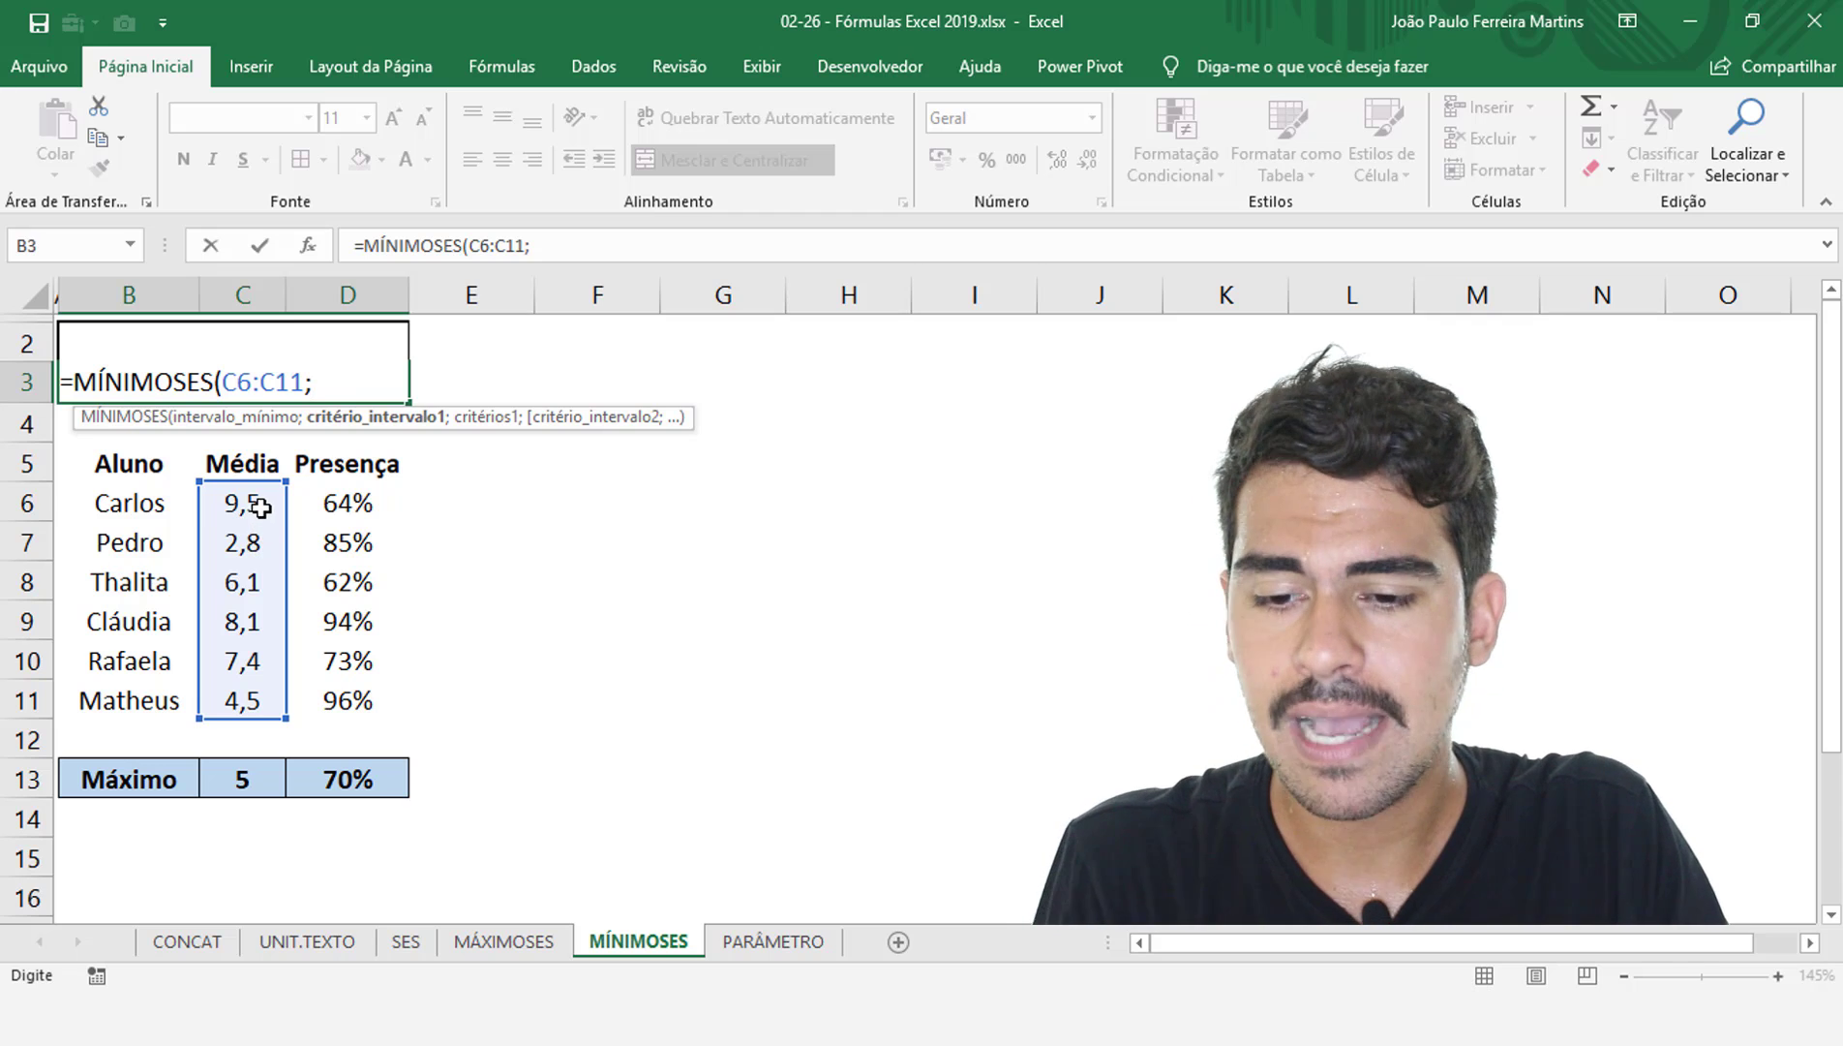
{"action": "left_click_drag", "start_coordinate": [224, 706], "coordinate": [224, 706]}
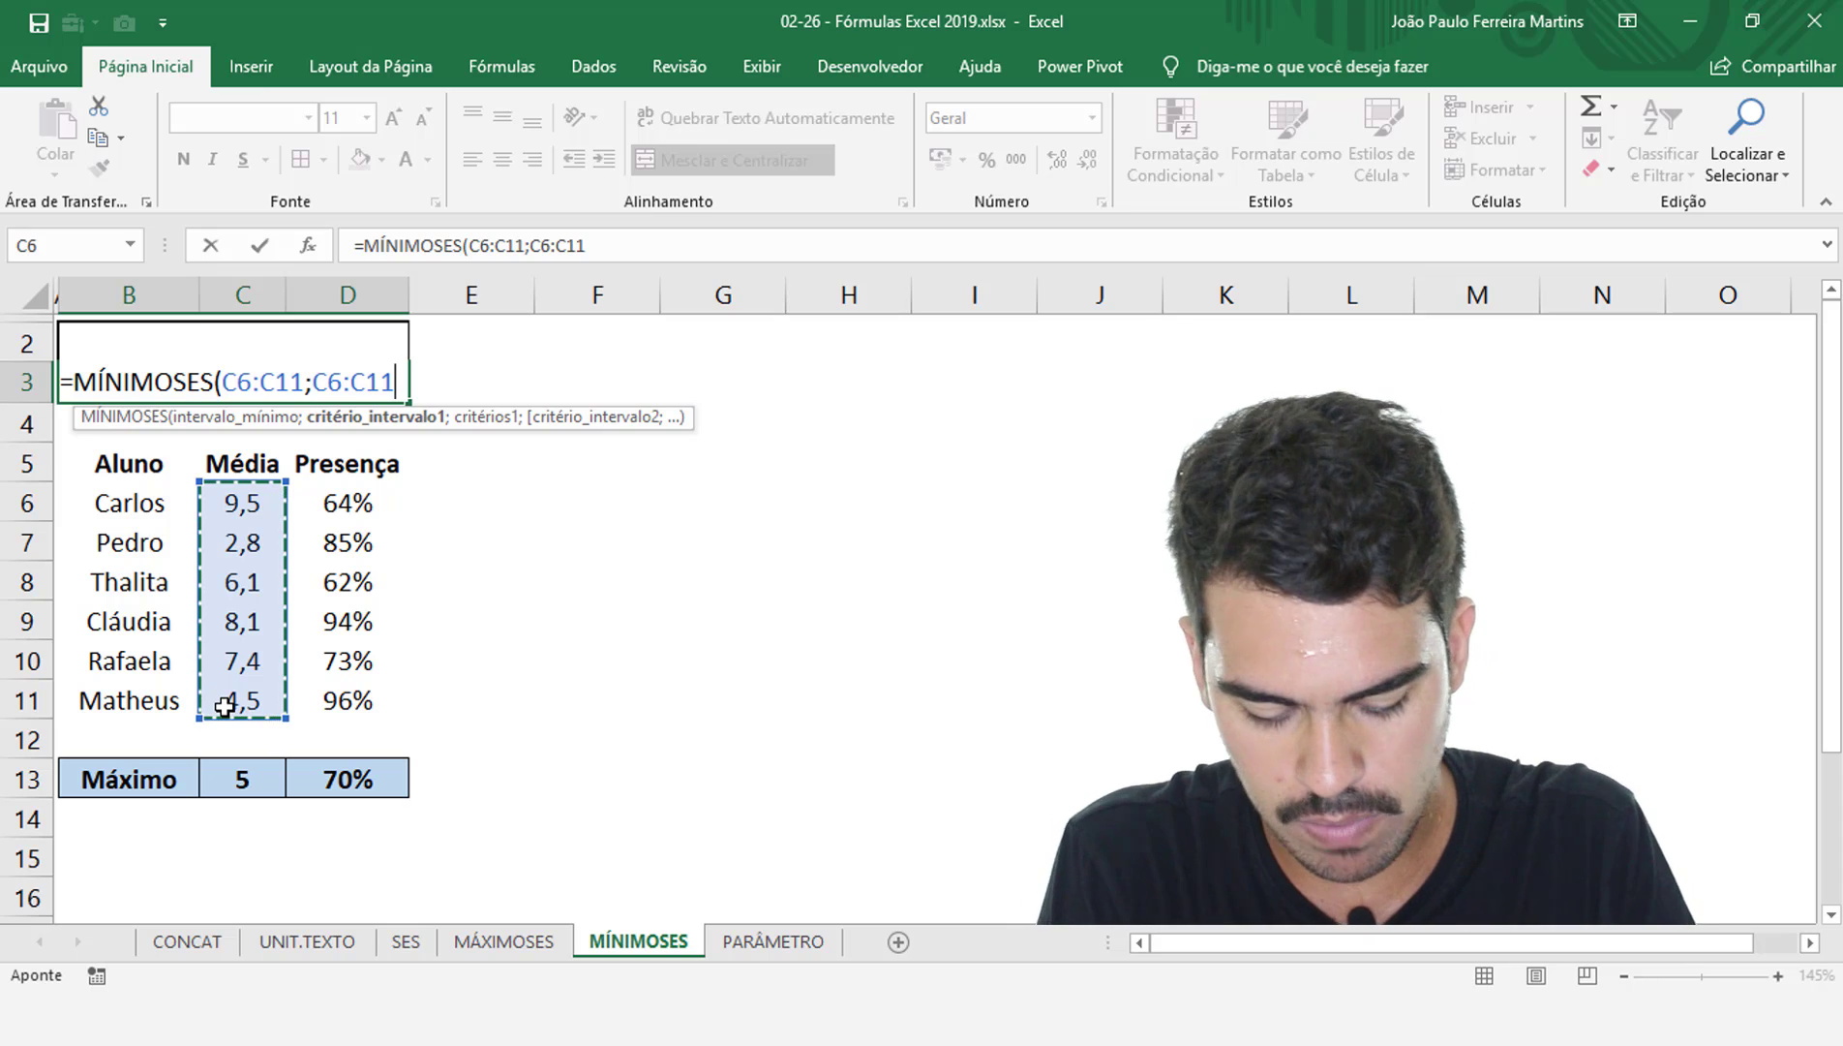
Add criteria ">5" for Média and ">70%" for Presença D6:D11, so B3 returns 7,4
{"action": "type", "text": ";"}
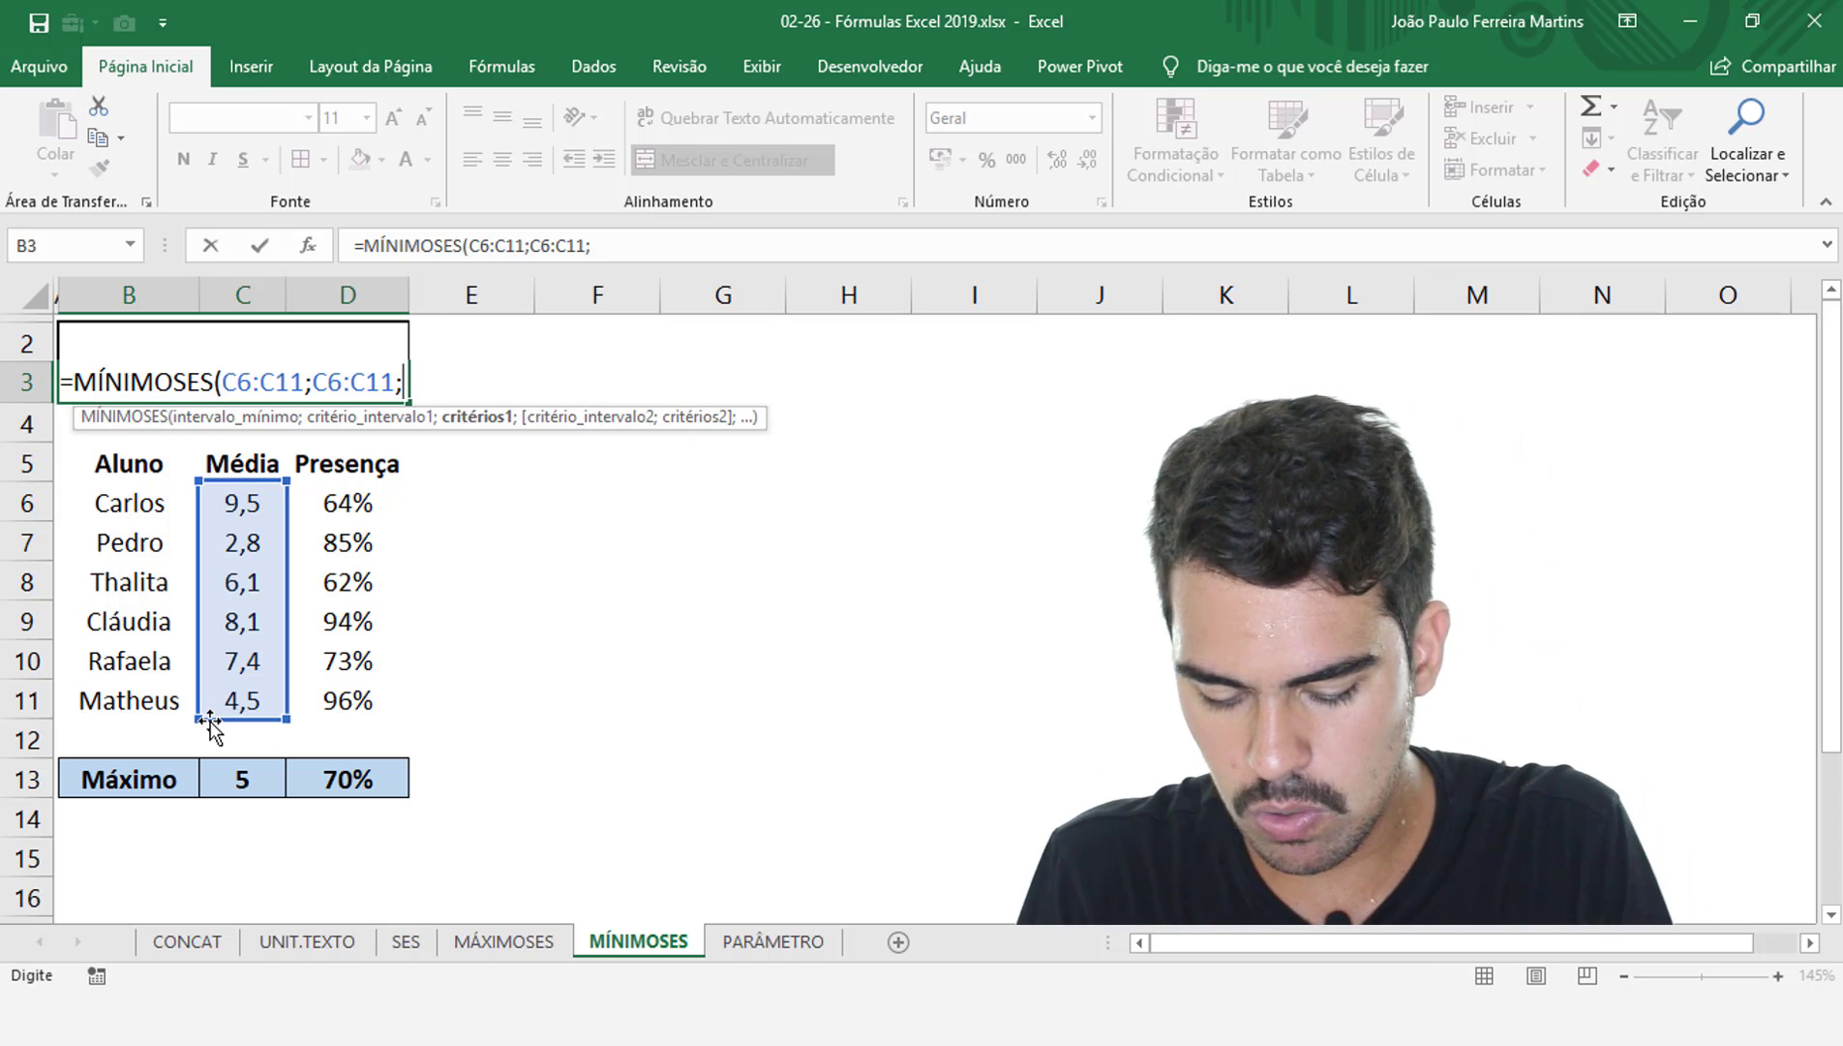
{"action": "type", "text": "\">5\""}
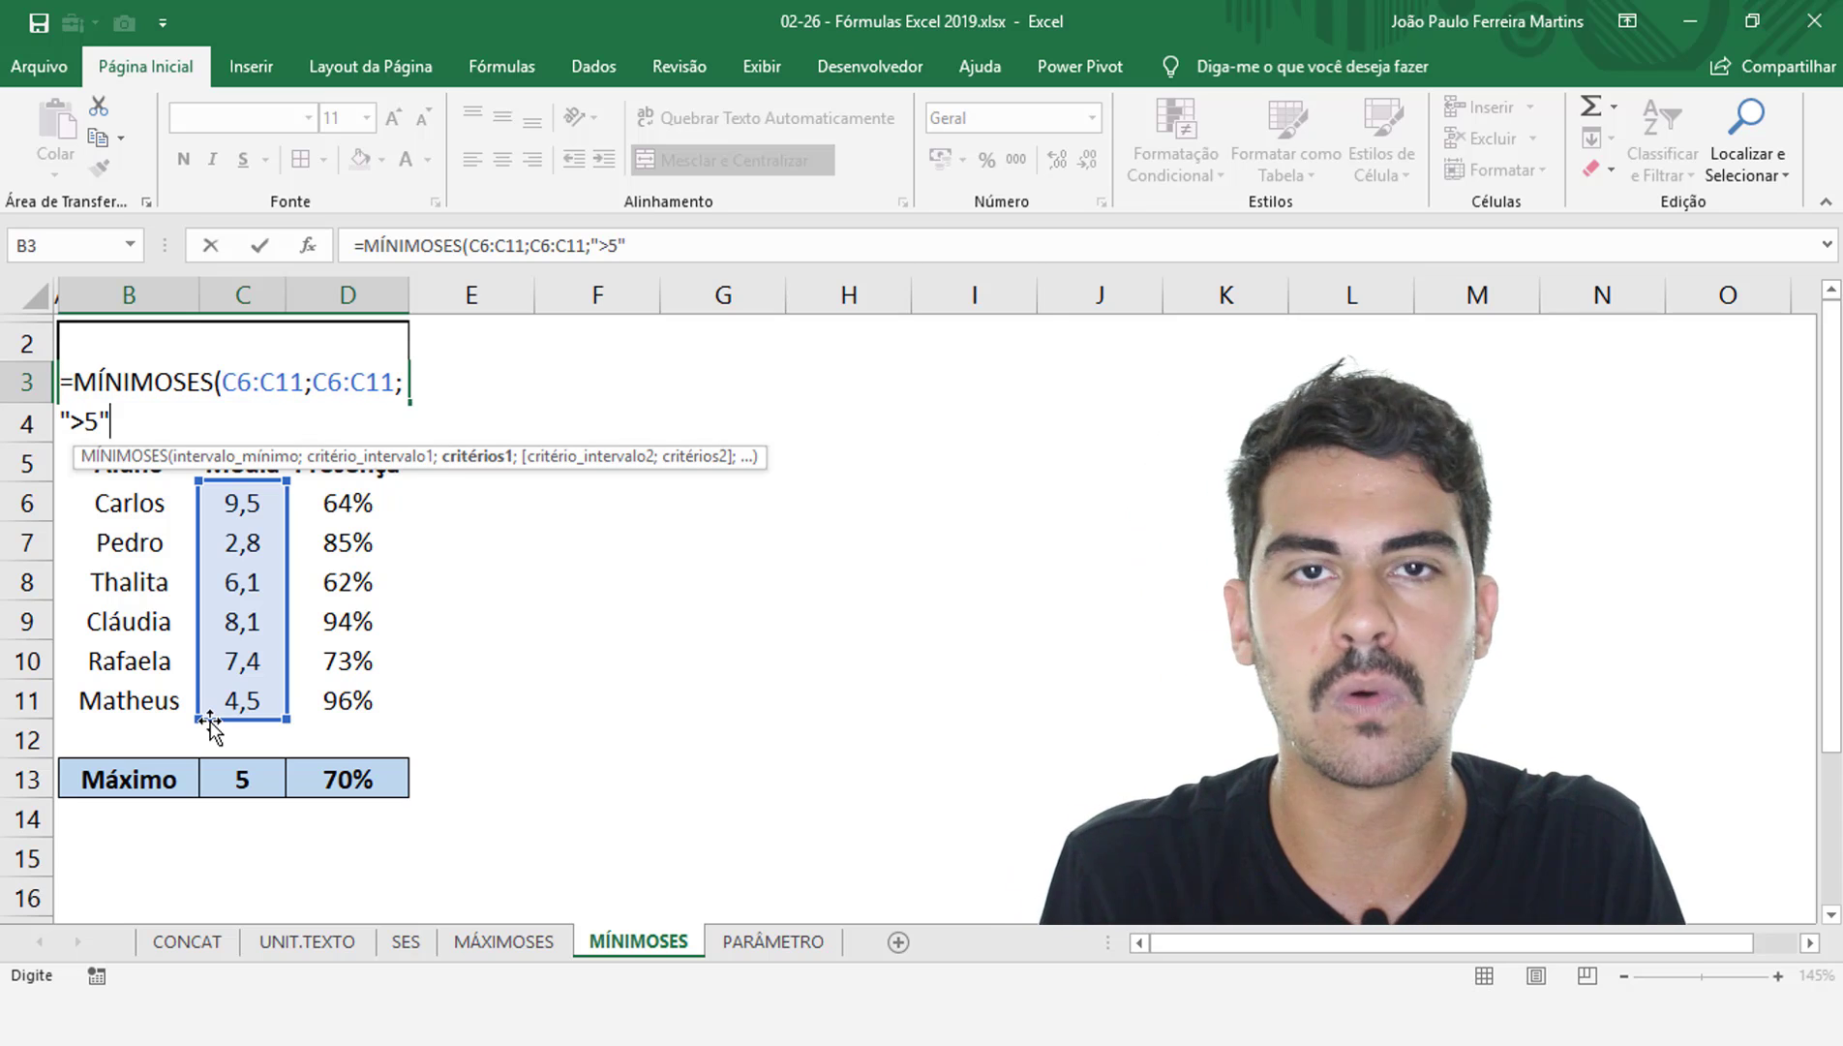
{"action": "type", "text": ";"}
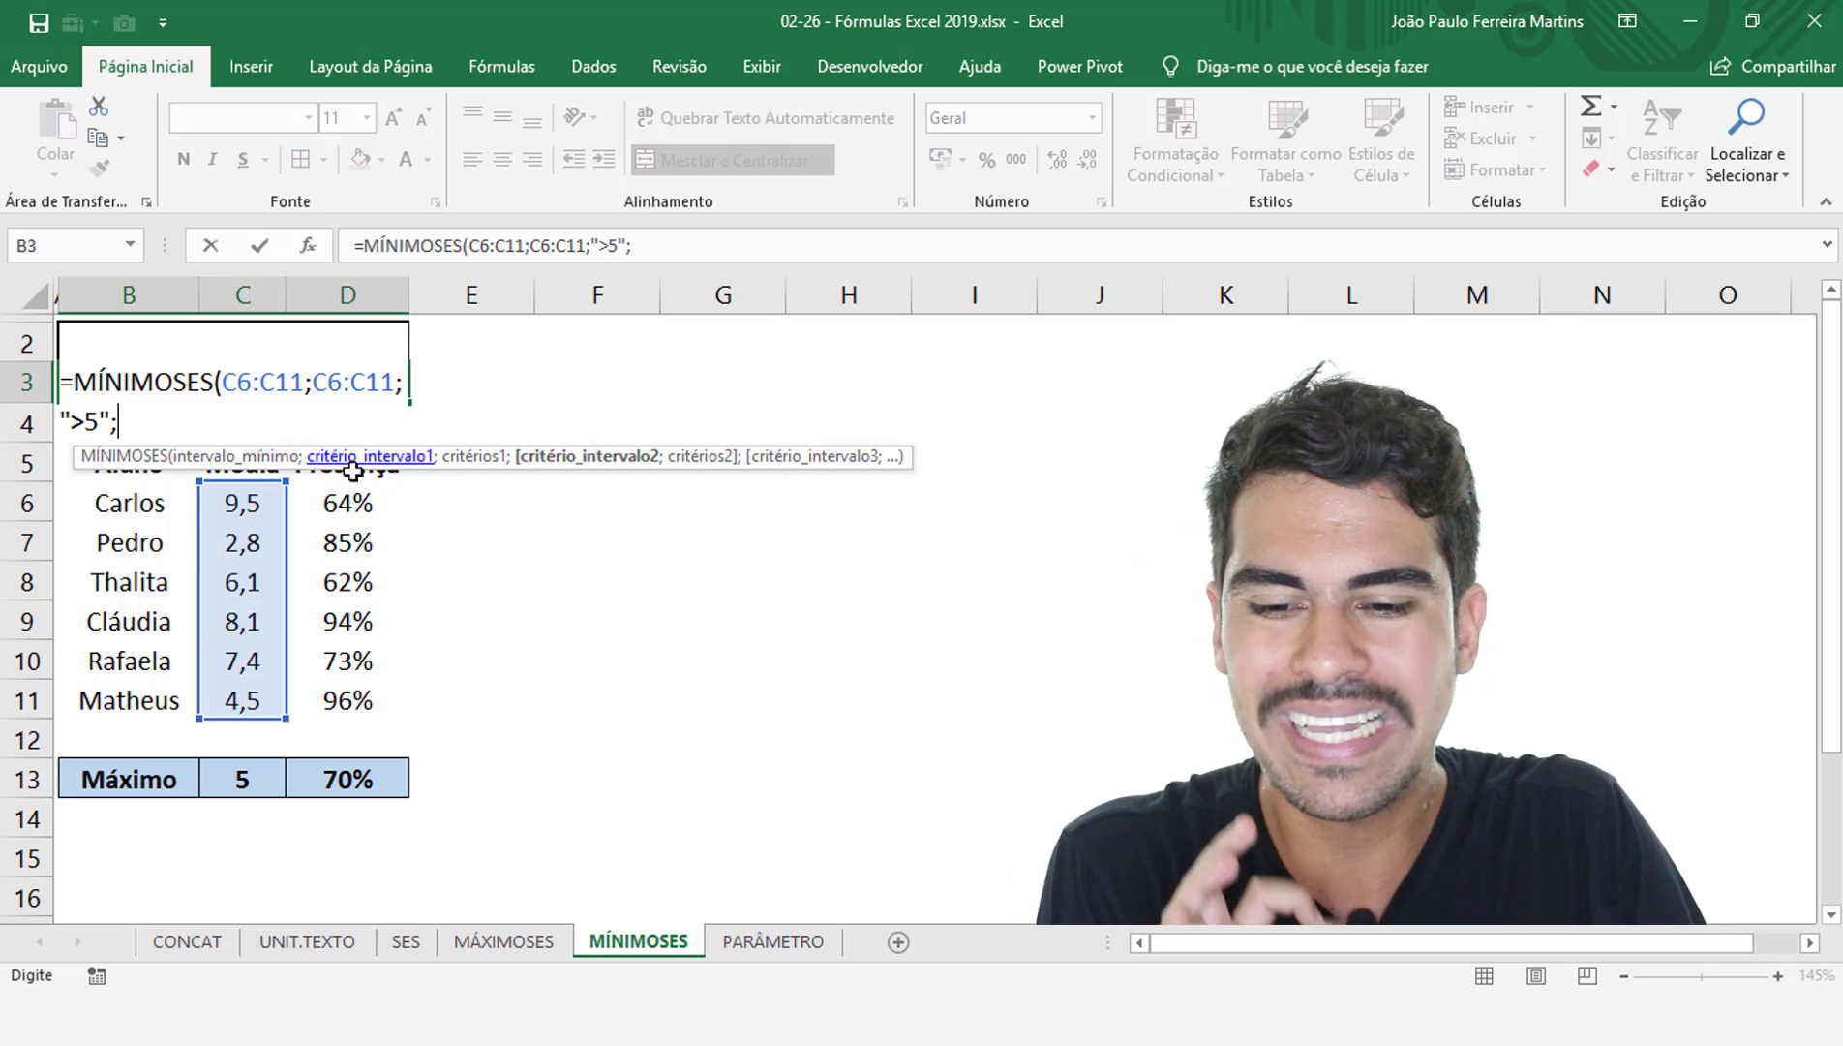
{"action": "left_click_drag", "start_coordinate": [366, 506], "coordinate": [371, 703]}
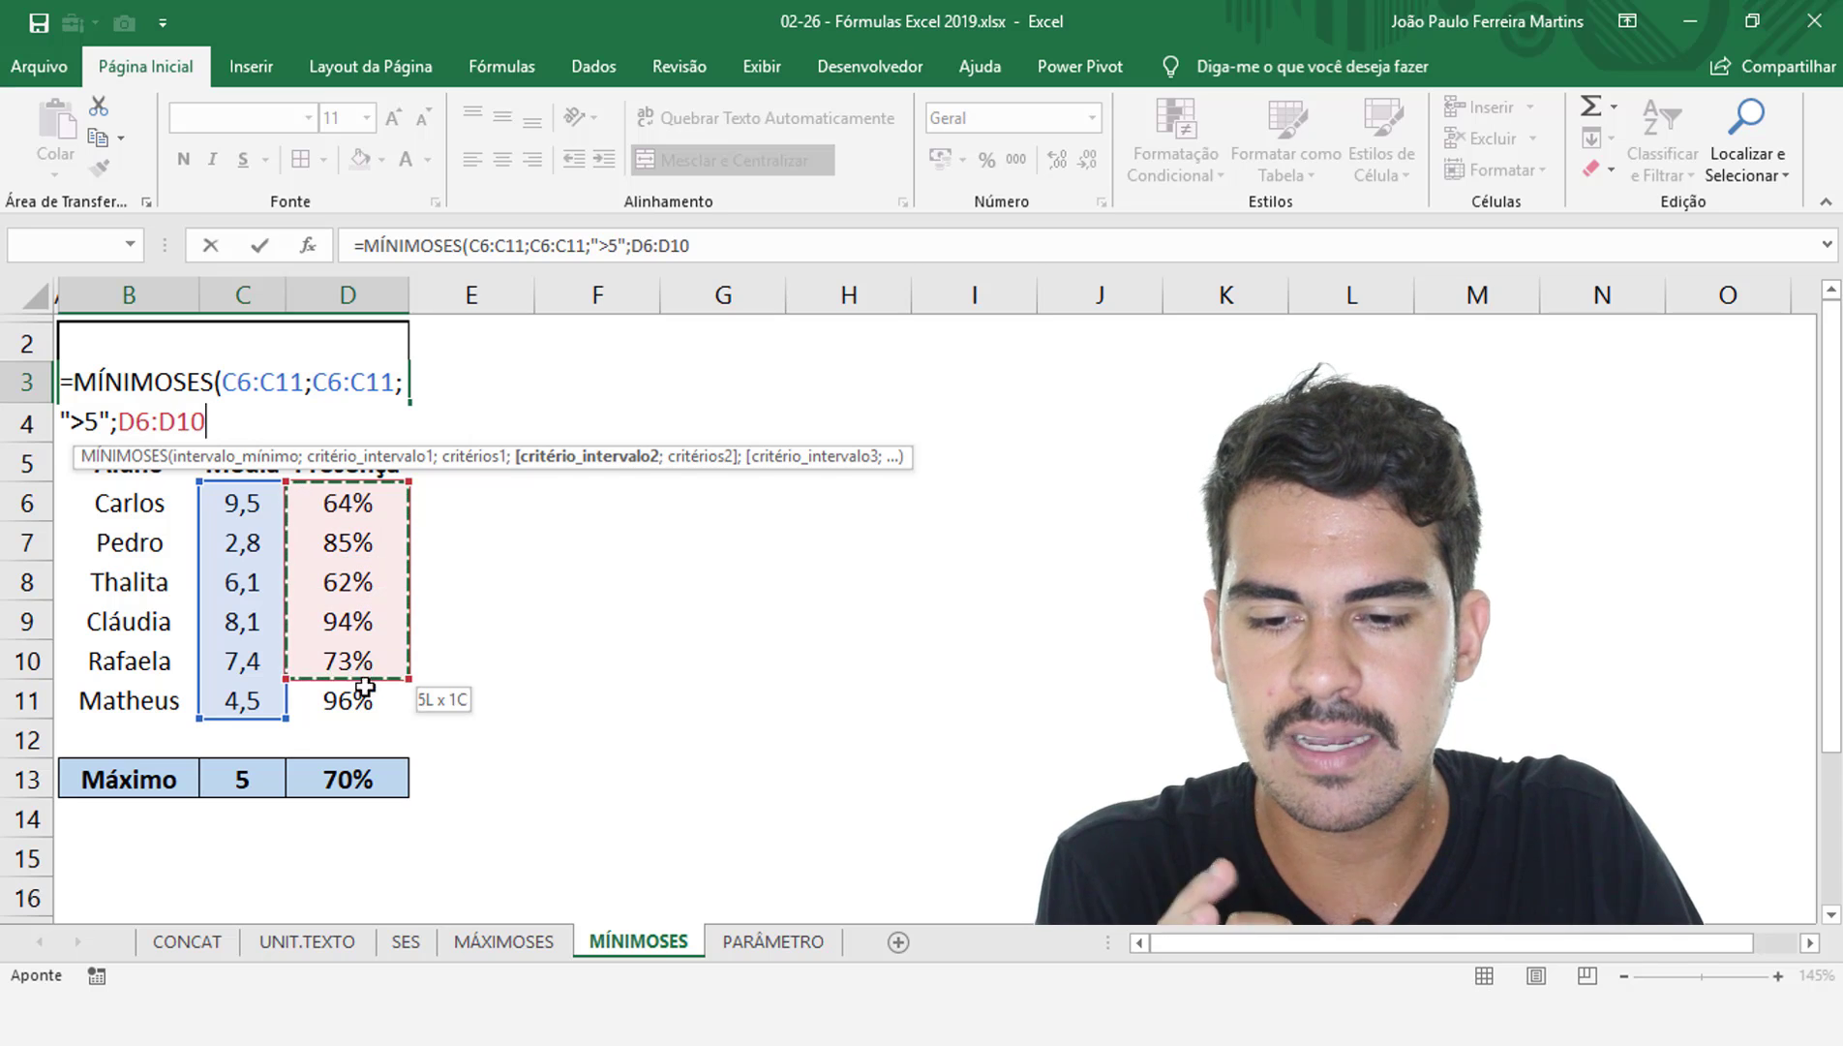
{"action": "type", "text": "1;\">7"}
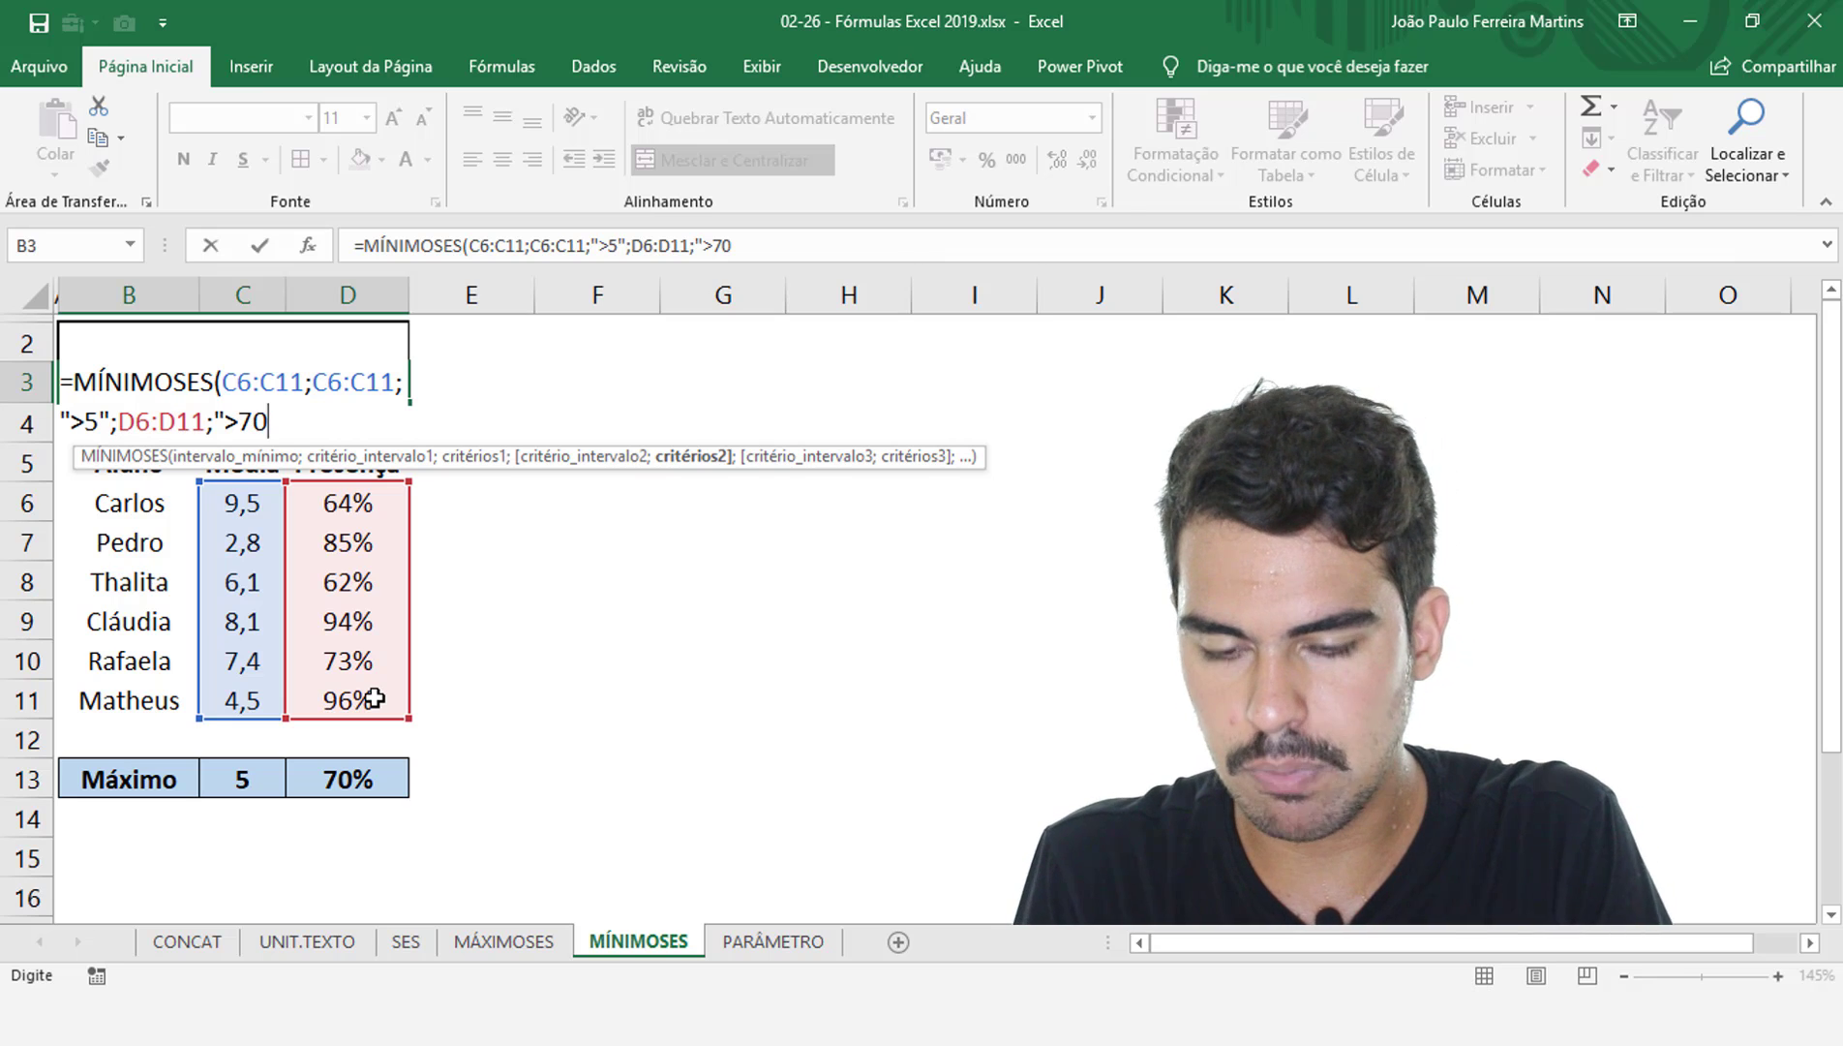
{"action": "type", "text": "\""}
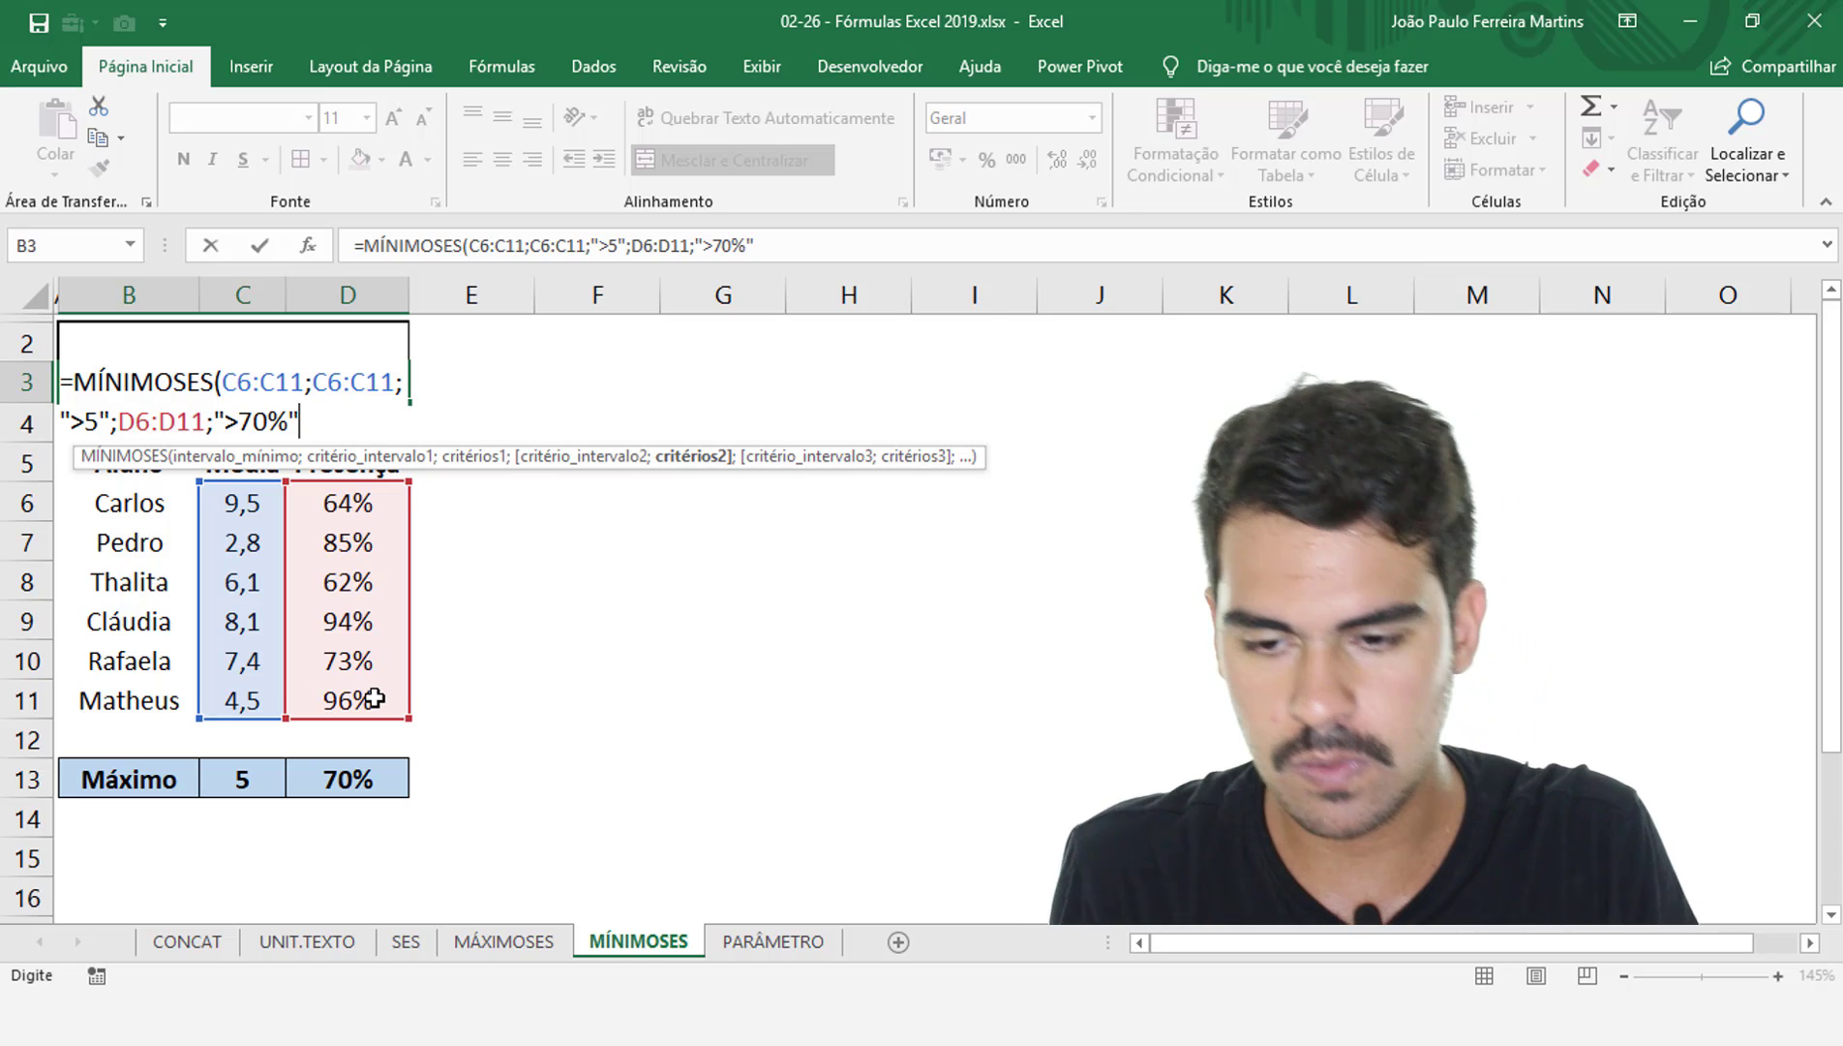
{"action": "key", "text": "Return"}
{"action": "key", "text": "Up"}
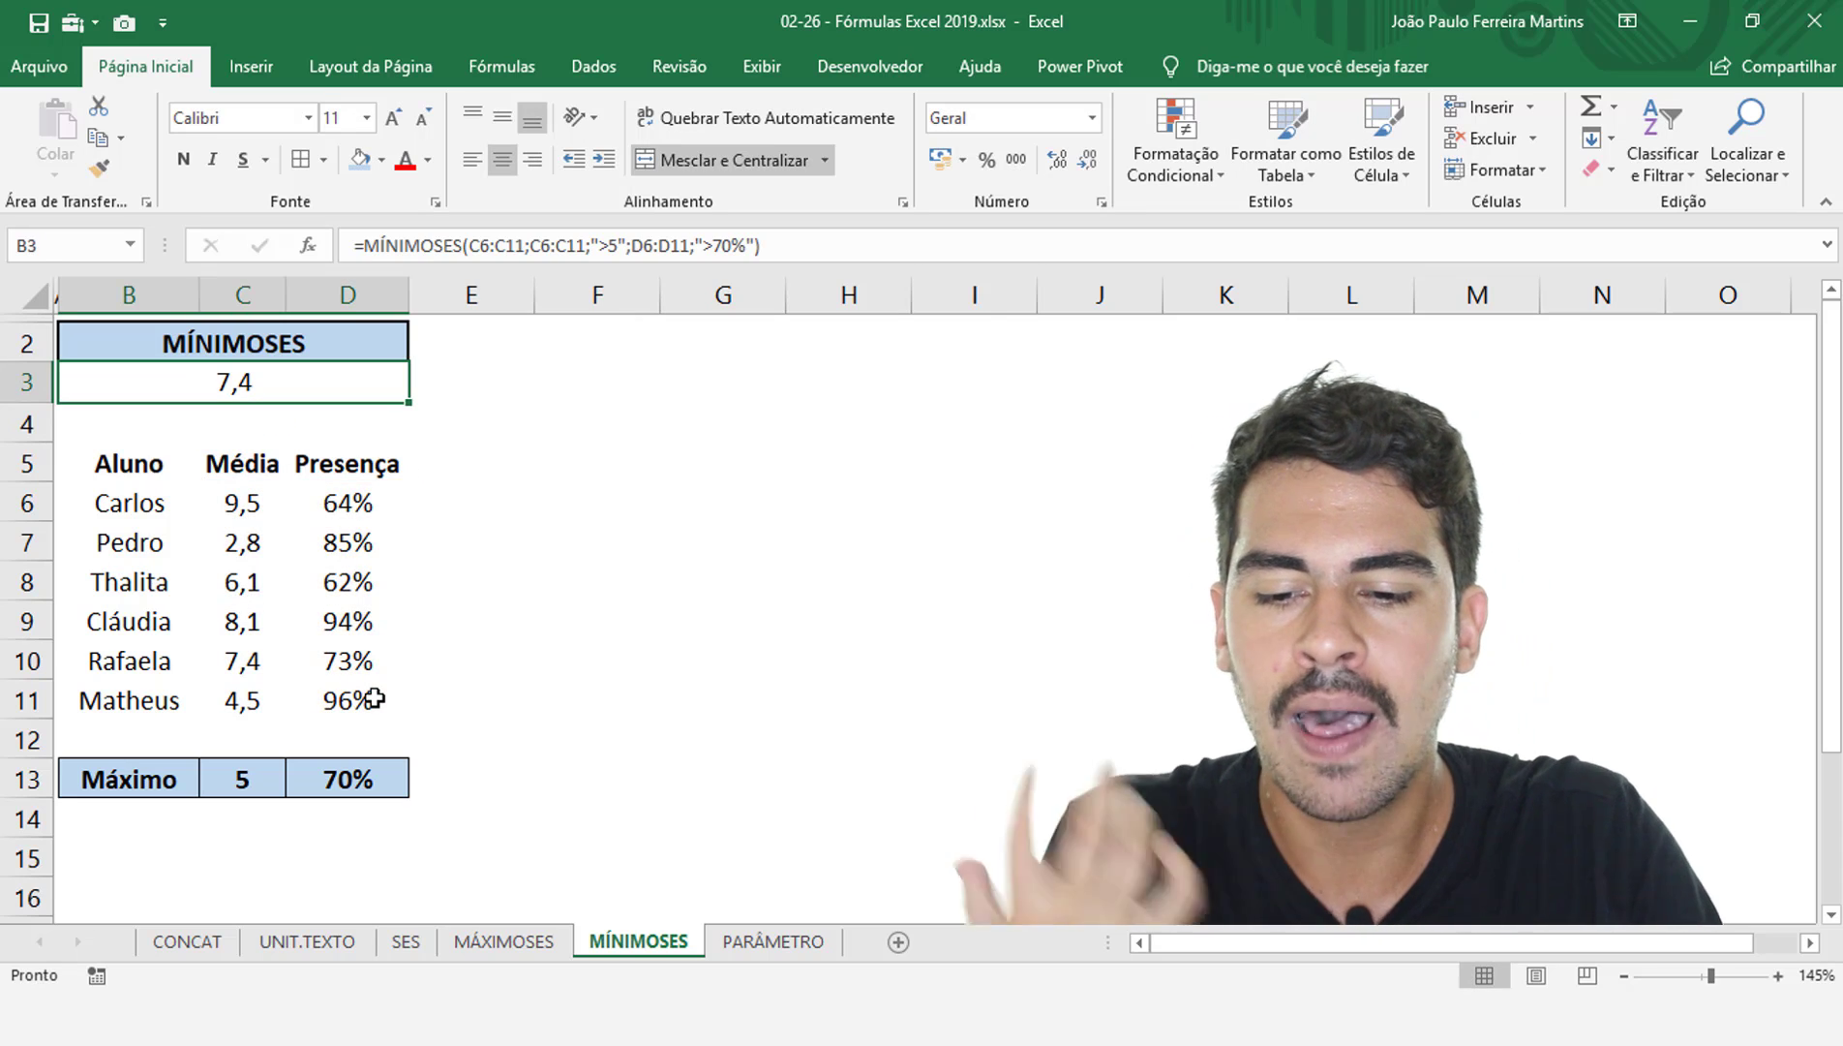
Compare Matheus's 4,5 Média in C11, then move to the PARÂMETRO sheet
{"action": "left_click", "coordinate": [244, 702]}
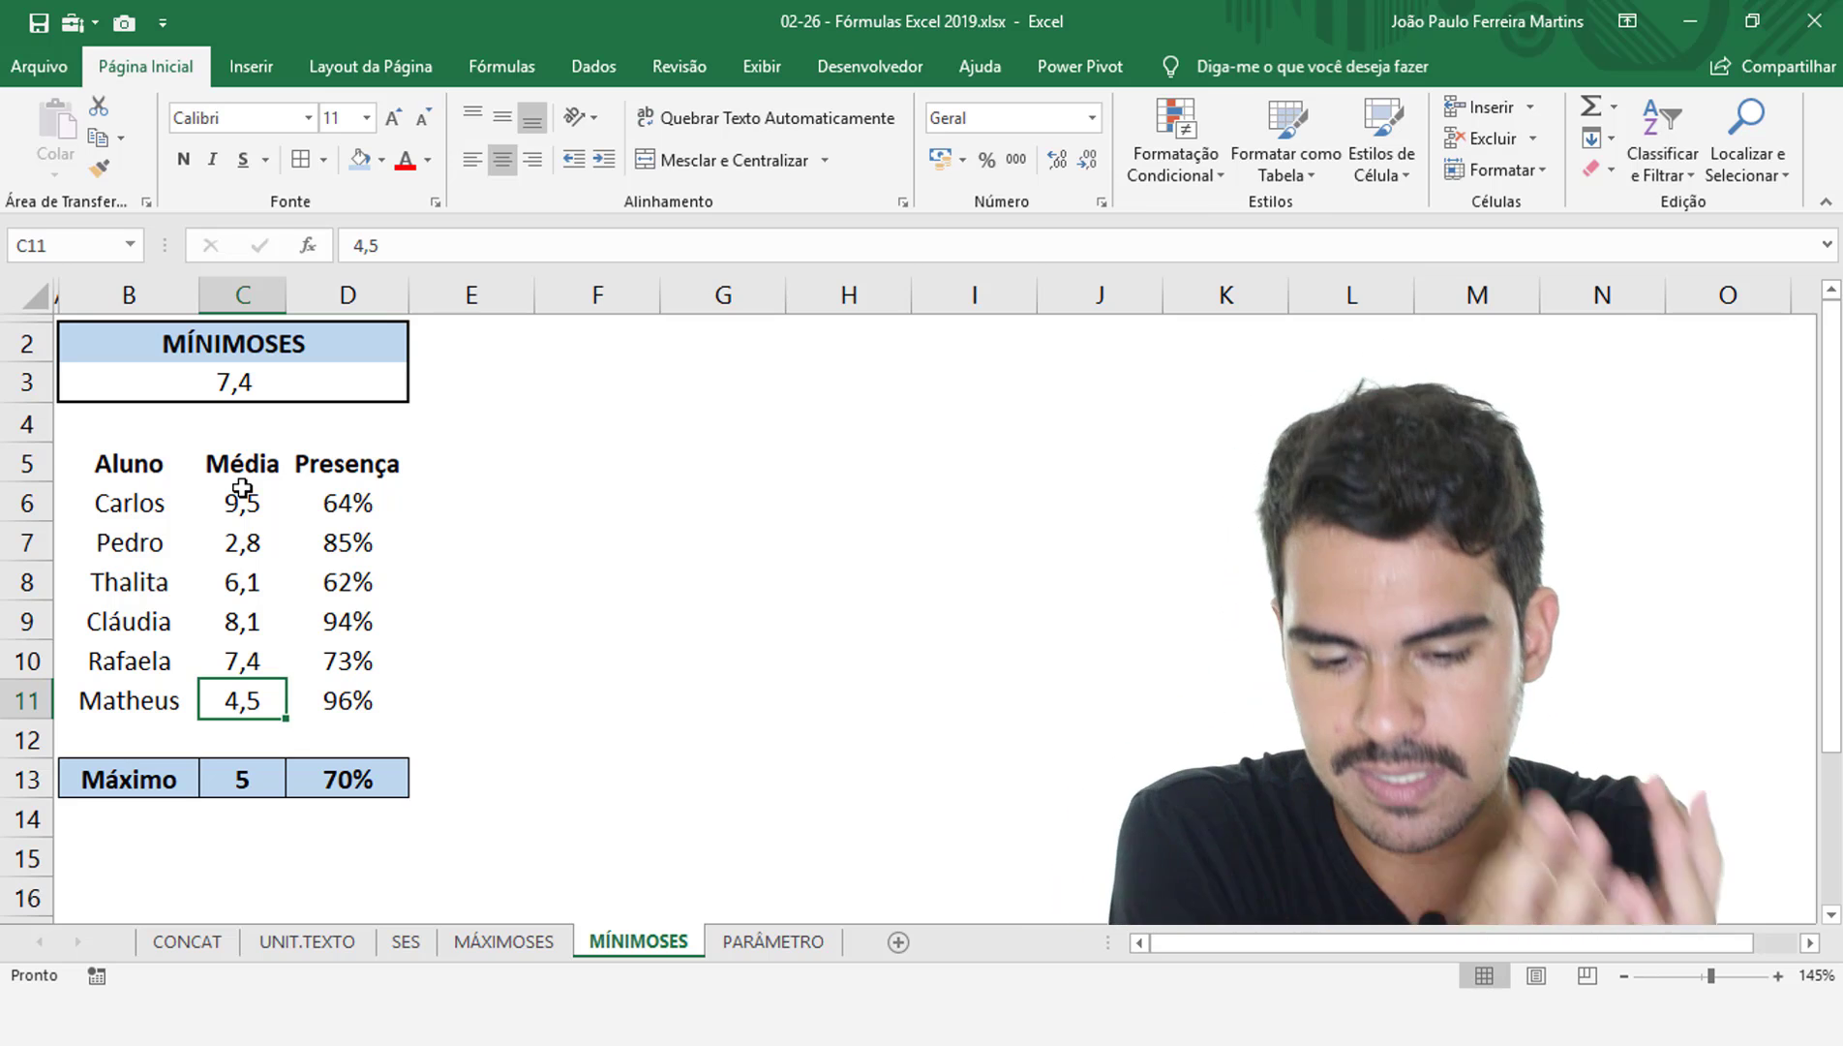
{"action": "key", "text": "ctrl+Page_Down"}
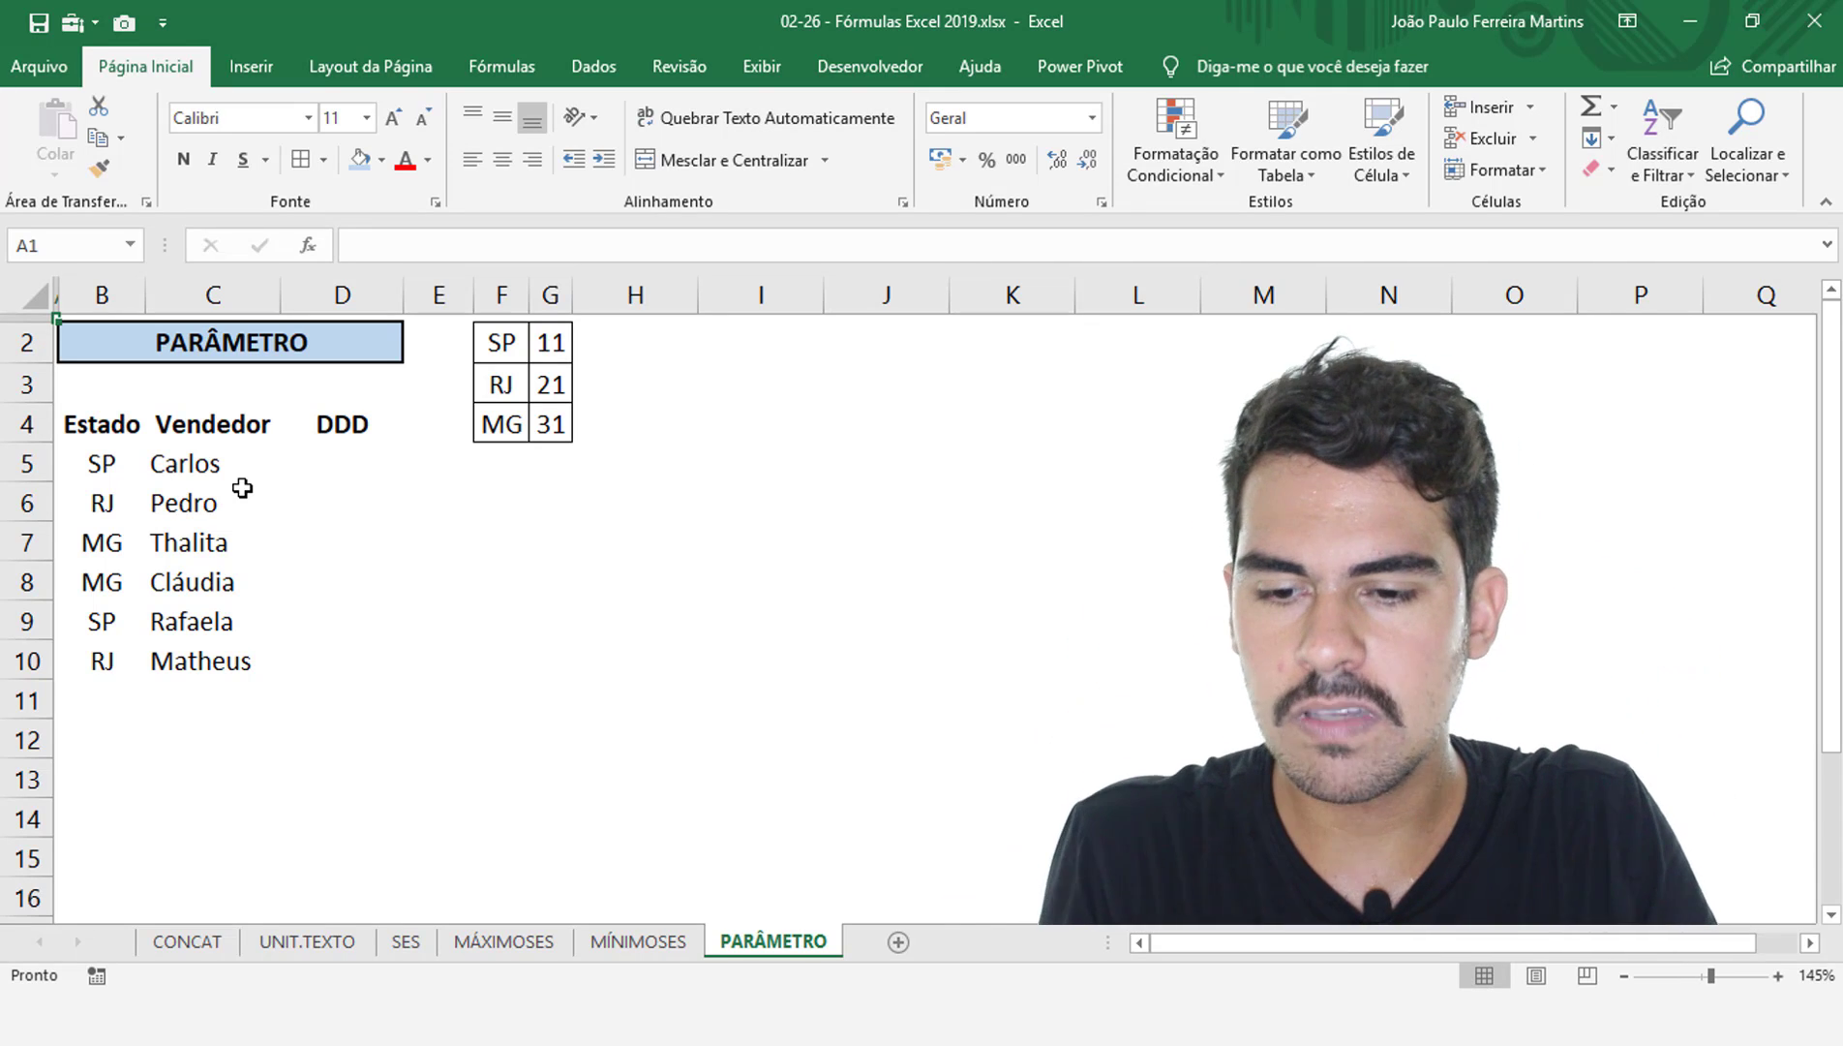
{"action": "left_click", "coordinate": [322, 465]}
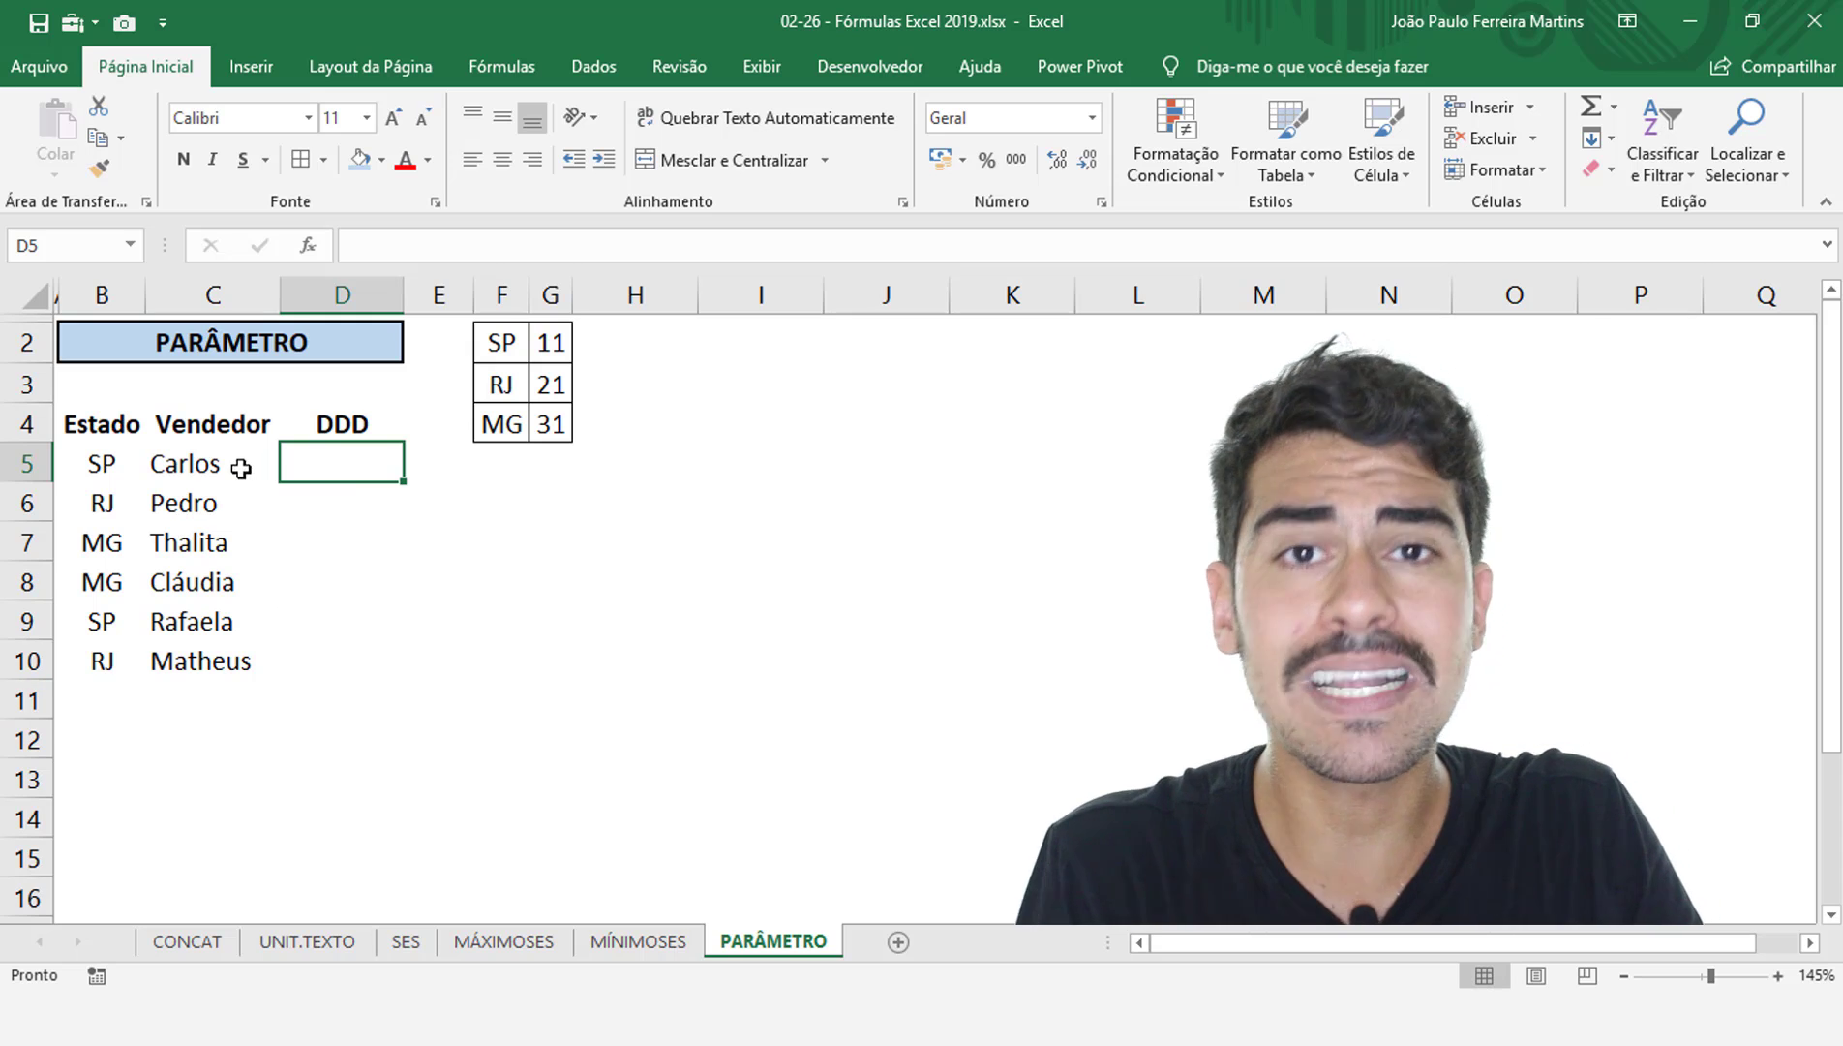
{"action": "left_click_drag", "start_coordinate": [113, 432], "coordinate": [116, 662]}
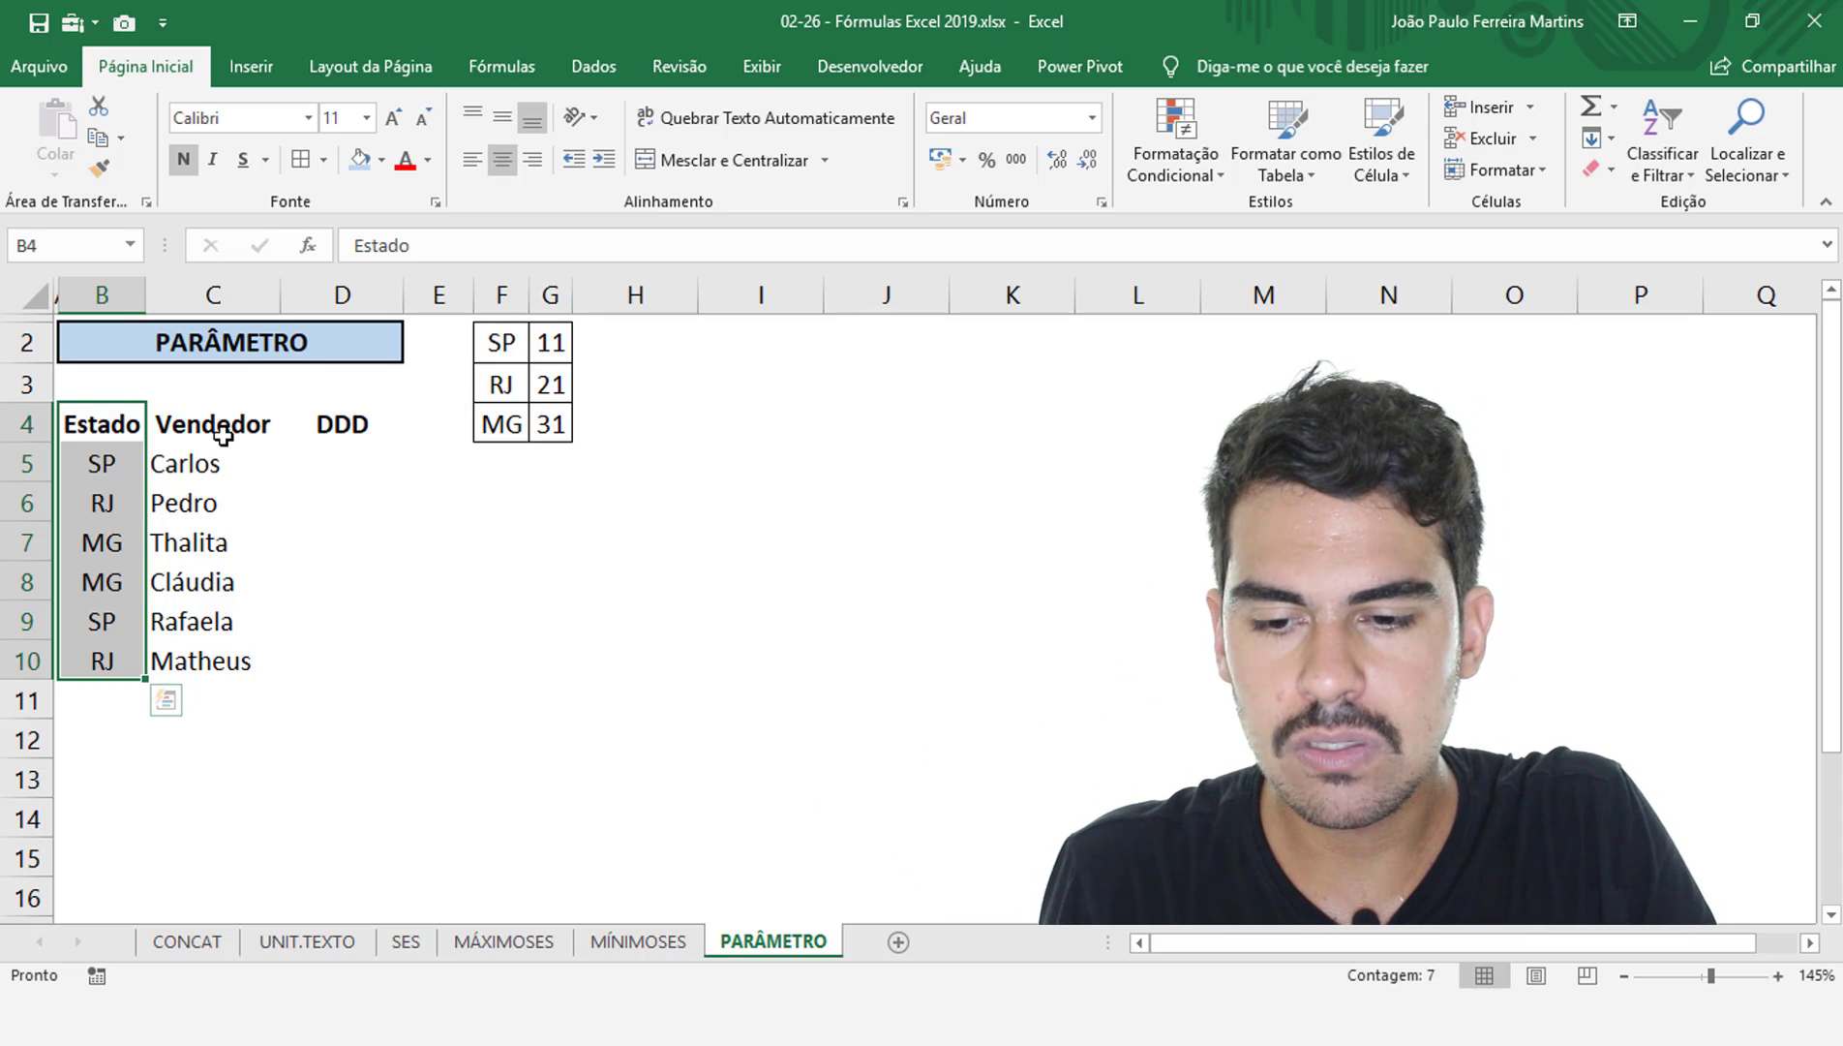
{"action": "left_click_drag", "start_coordinate": [223, 435], "coordinate": [223, 671]}
{"action": "left_click_drag", "start_coordinate": [213, 465], "coordinate": [216, 679]}
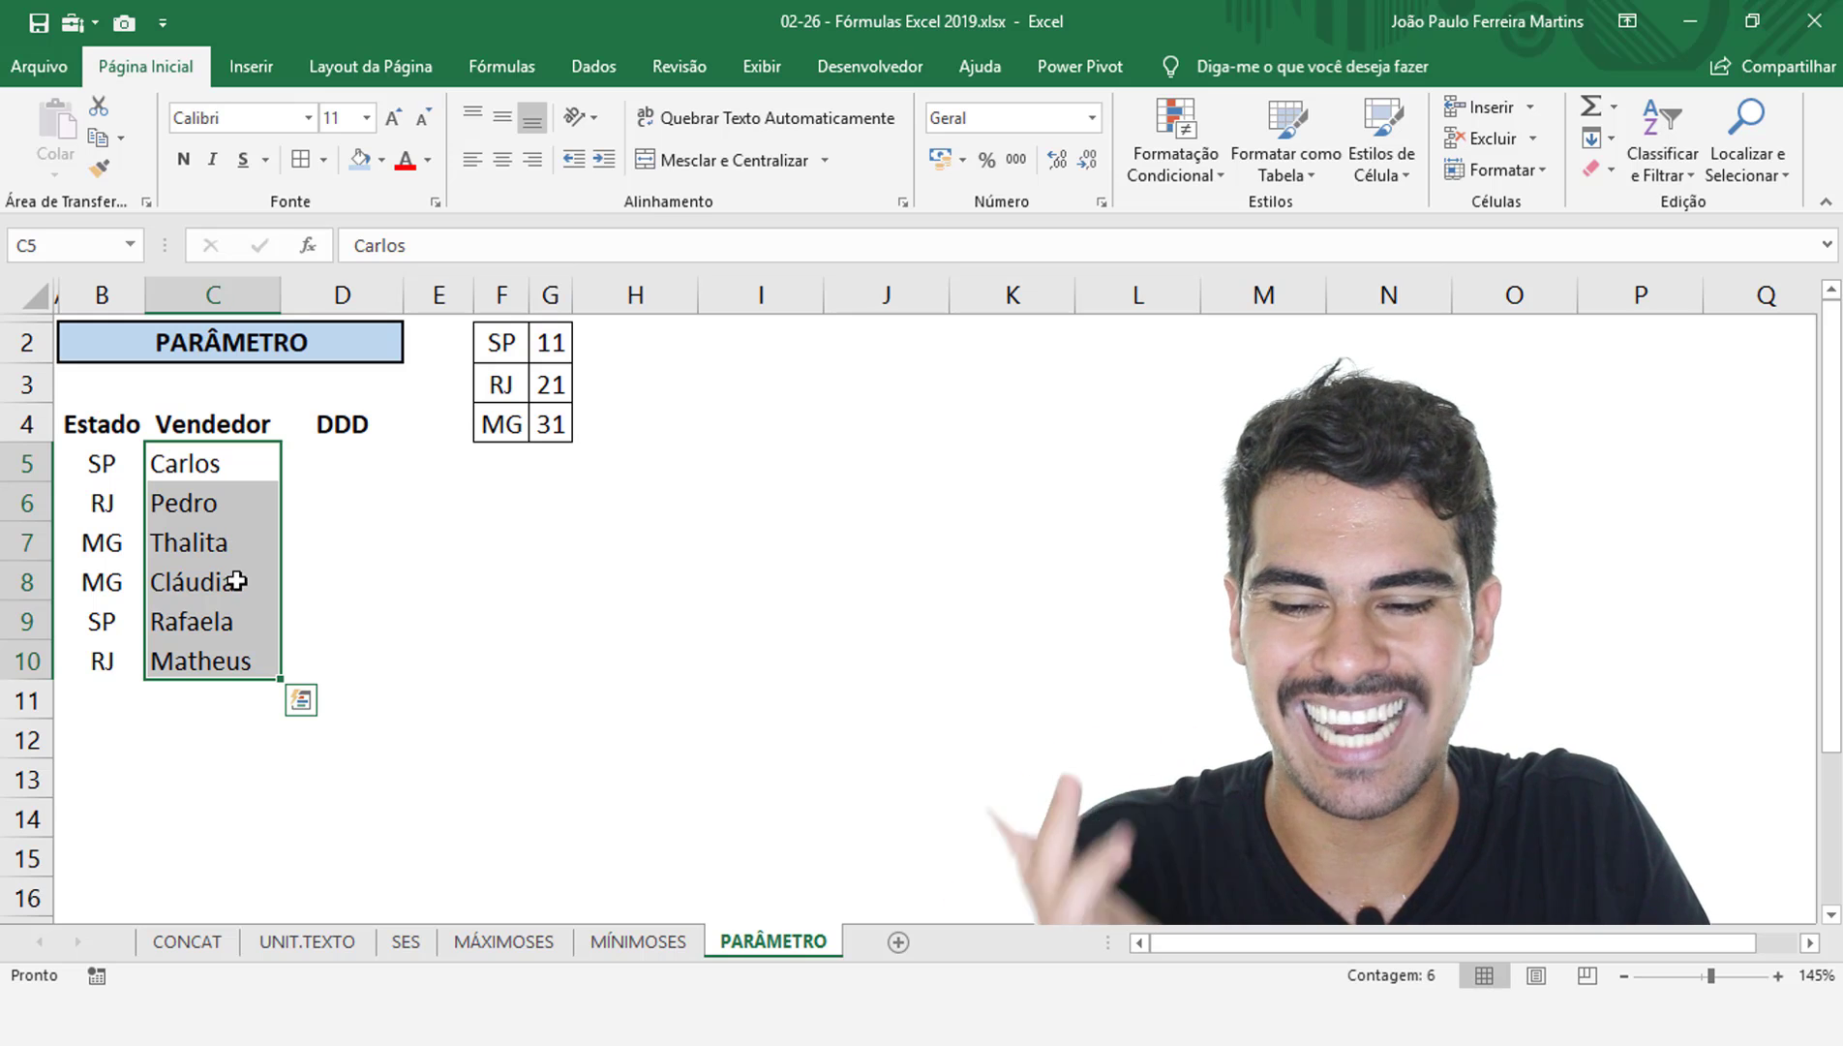
{"action": "left_click", "coordinate": [329, 462]}
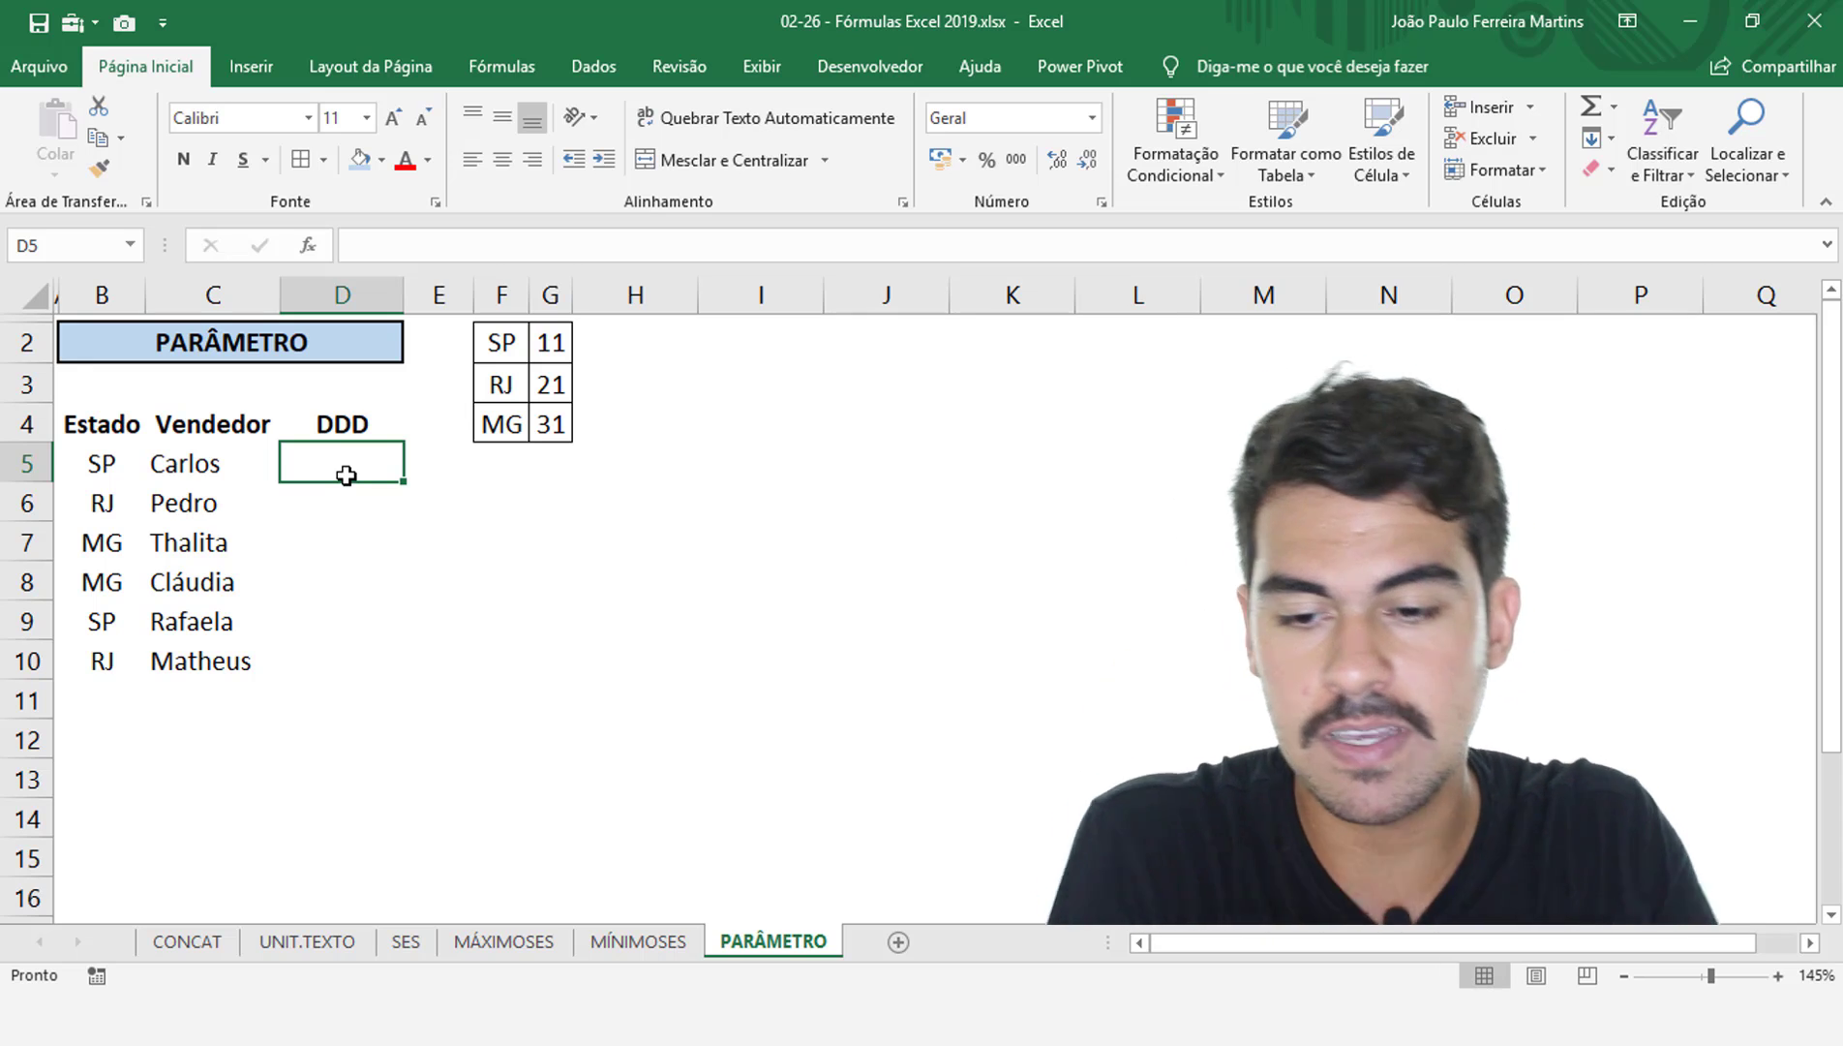
{"action": "left_click", "coordinate": [125, 462]}
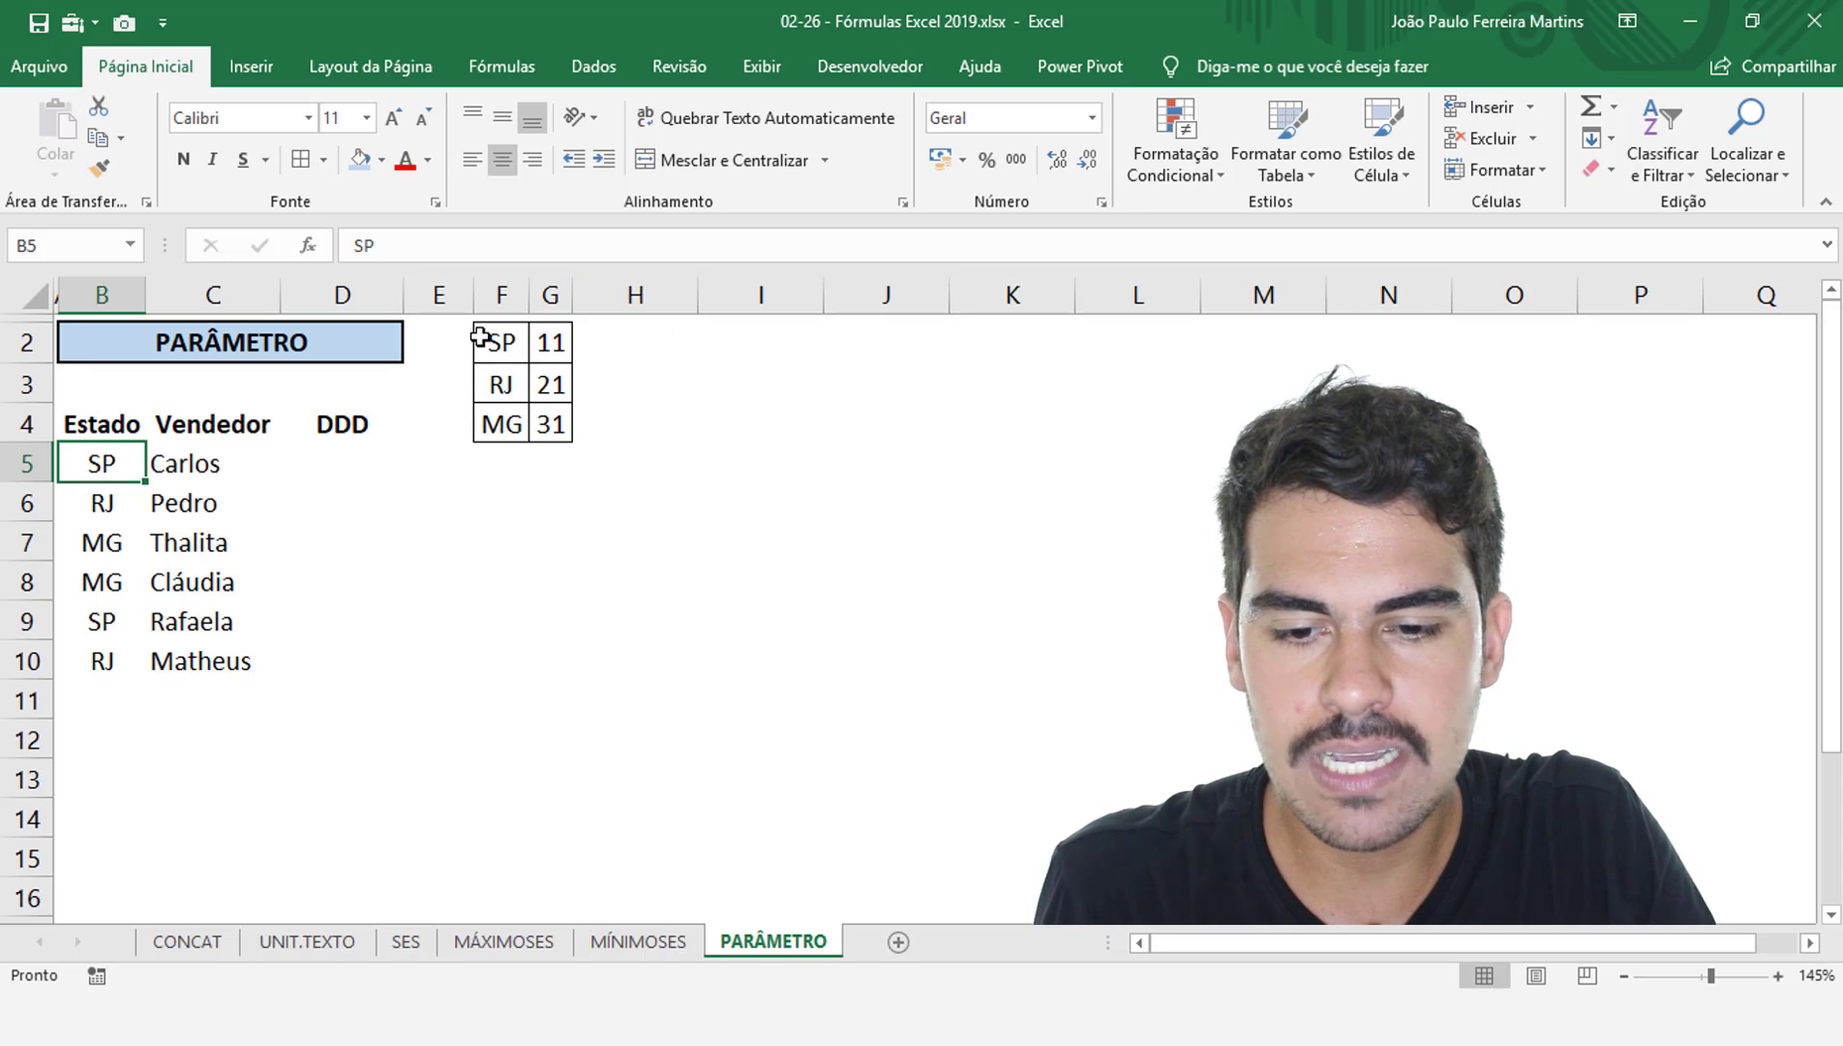
{"action": "mouse_move", "coordinate": [480, 336]}
{"action": "left_mouse_down"}
{"action": "mouse_move", "coordinate": [501, 411]}
{"action": "mouse_move", "coordinate": [544, 423]}
{"action": "left_mouse_up"}
{"action": "left_click", "coordinate": [344, 464]}
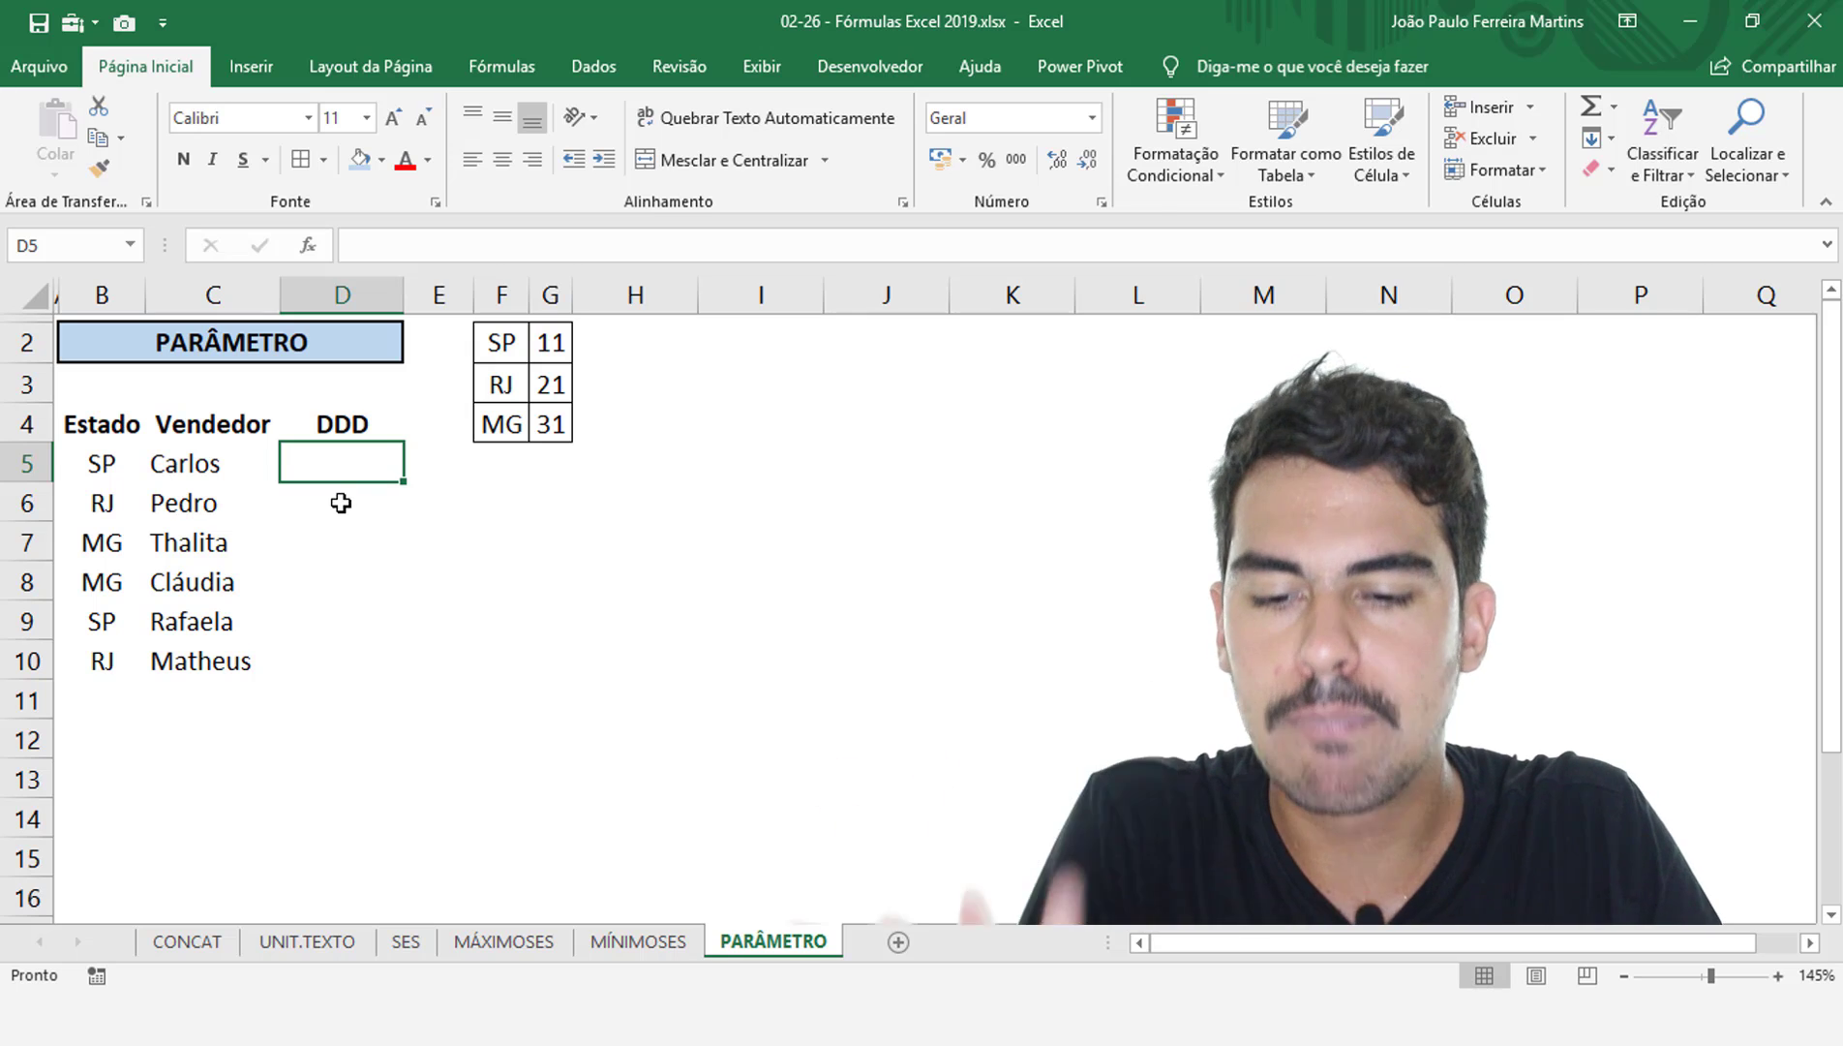
{"action": "left_click", "coordinate": [342, 506]}
{"action": "left_click", "coordinate": [337, 547]}
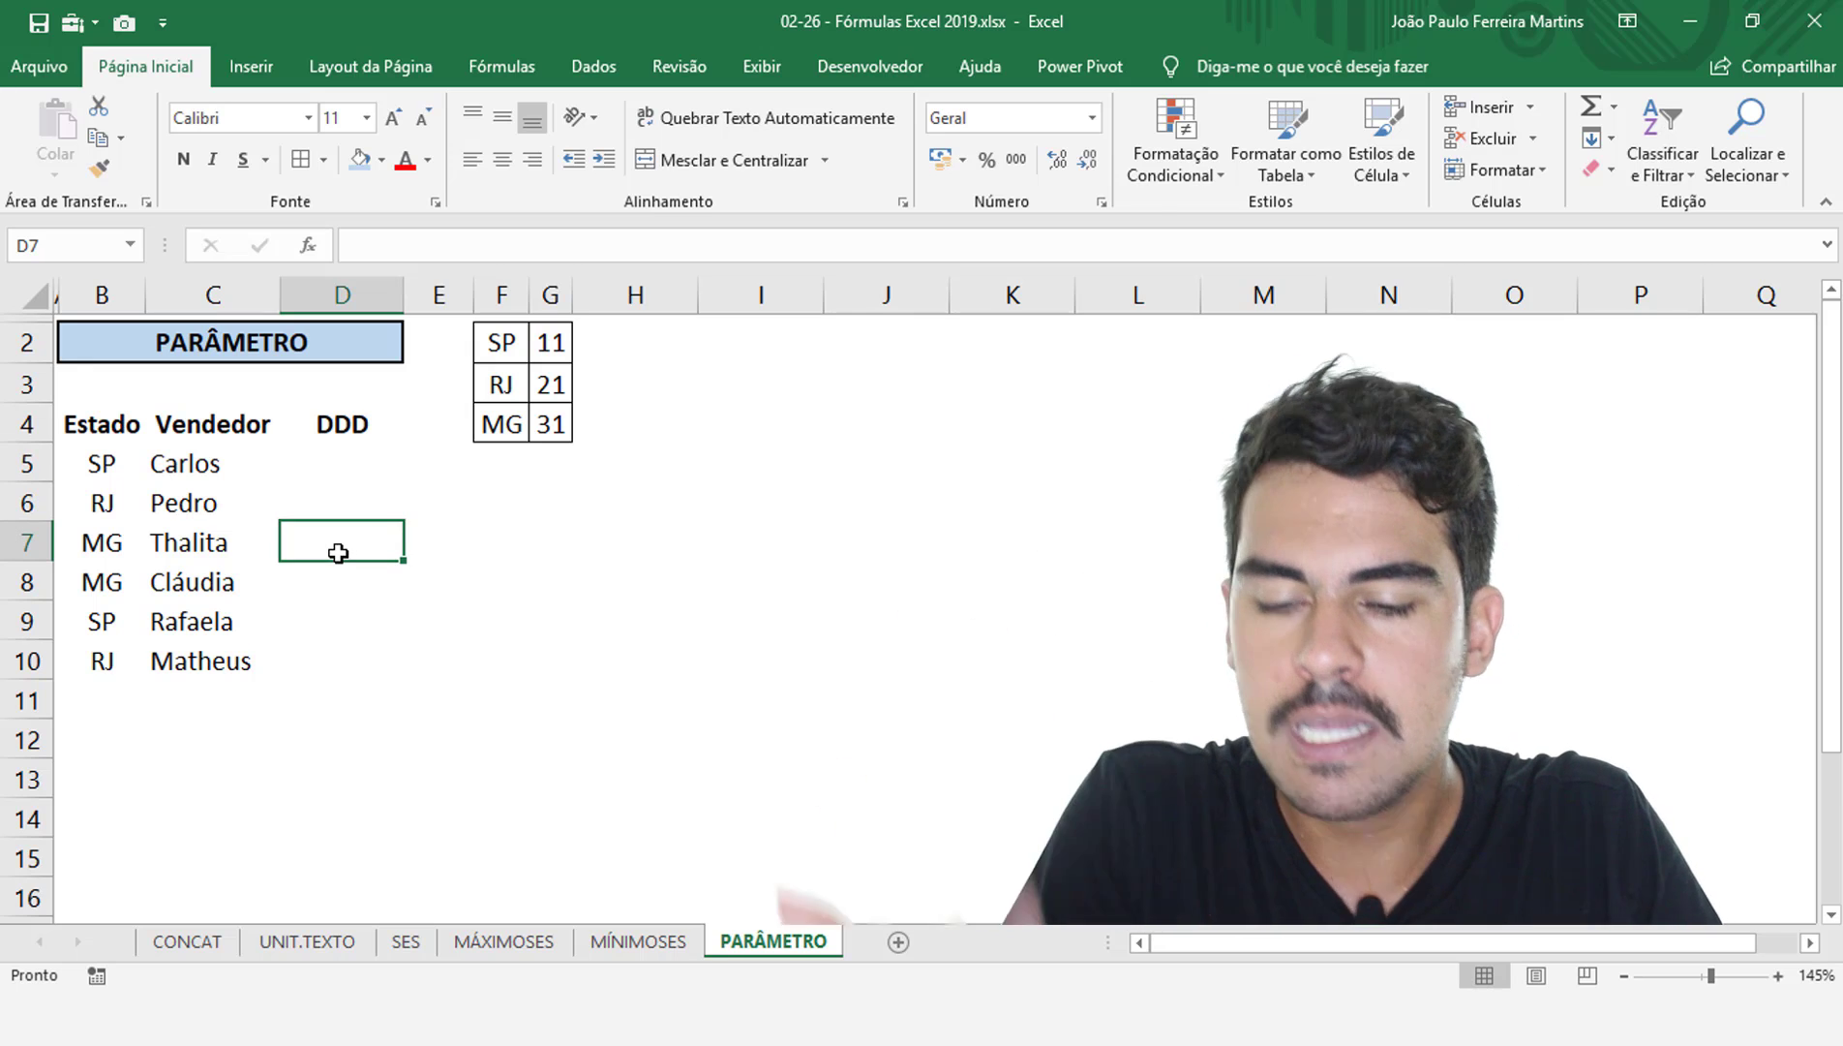
{"action": "left_click", "coordinate": [331, 455]}
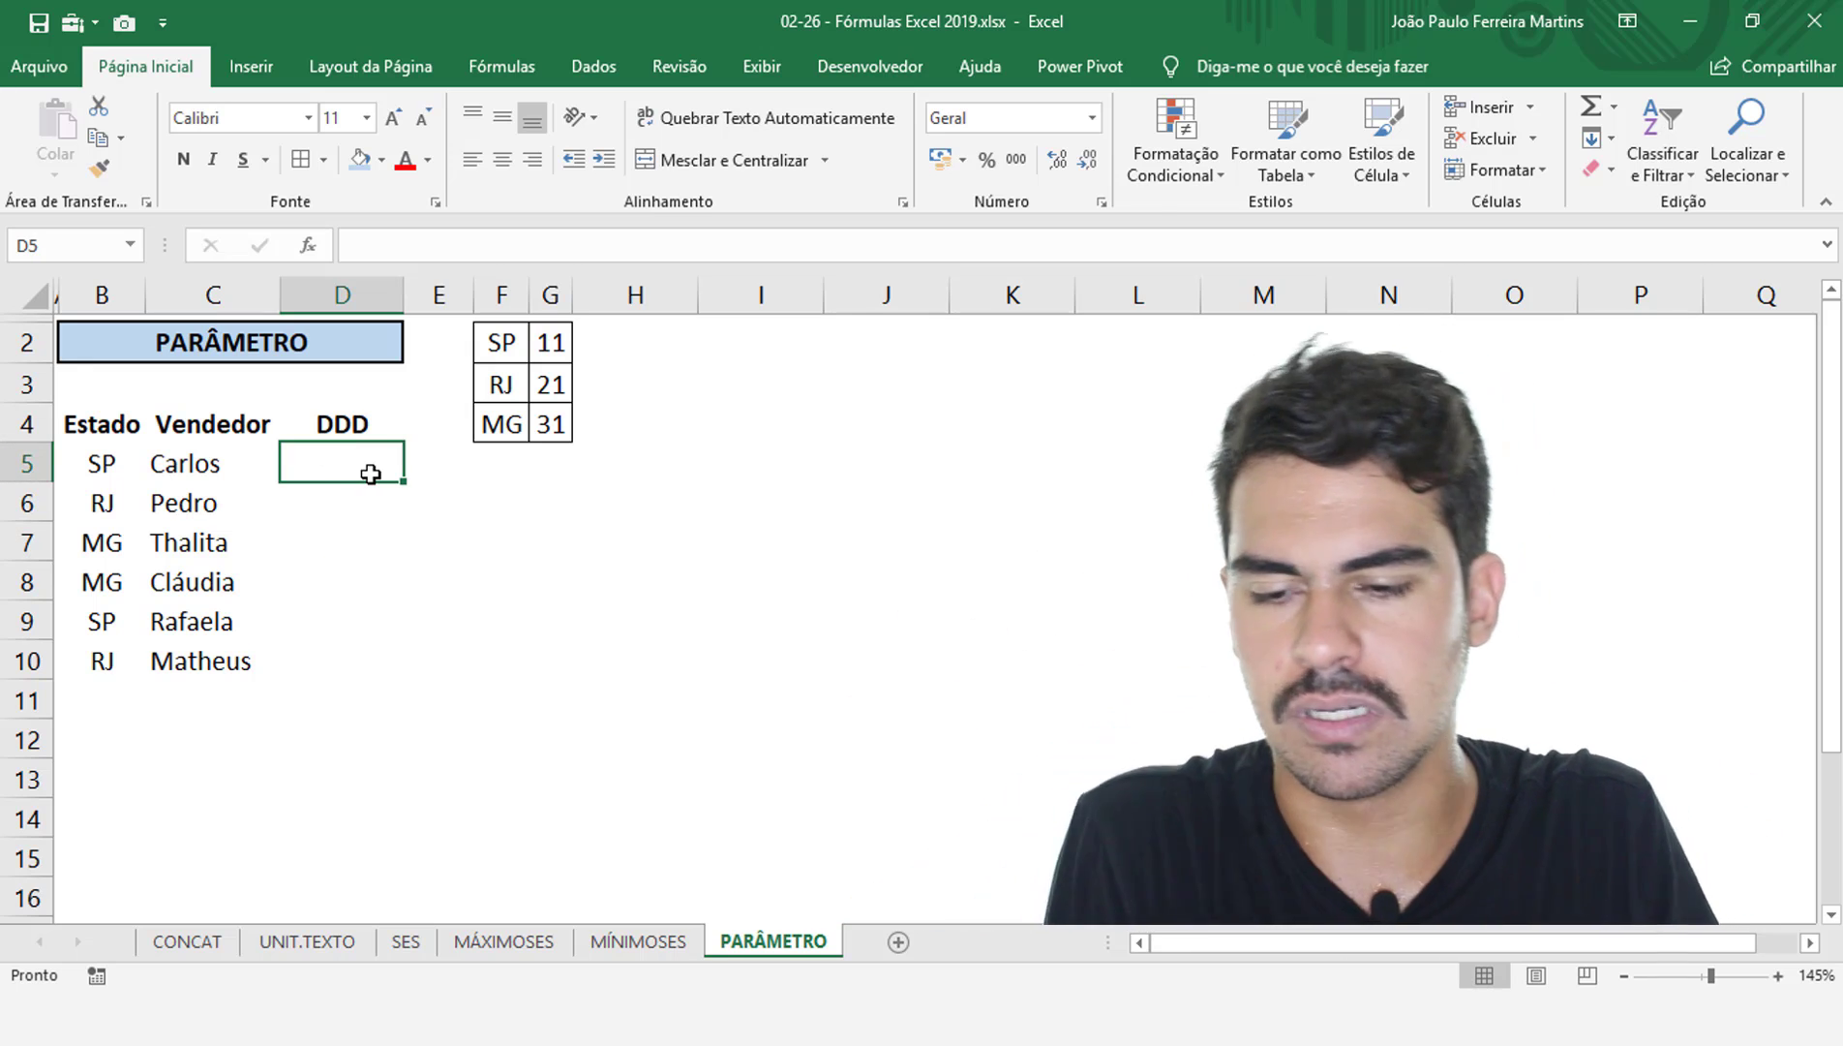
{"action": "type", "text": "11"}
{"action": "key", "text": "Return"}
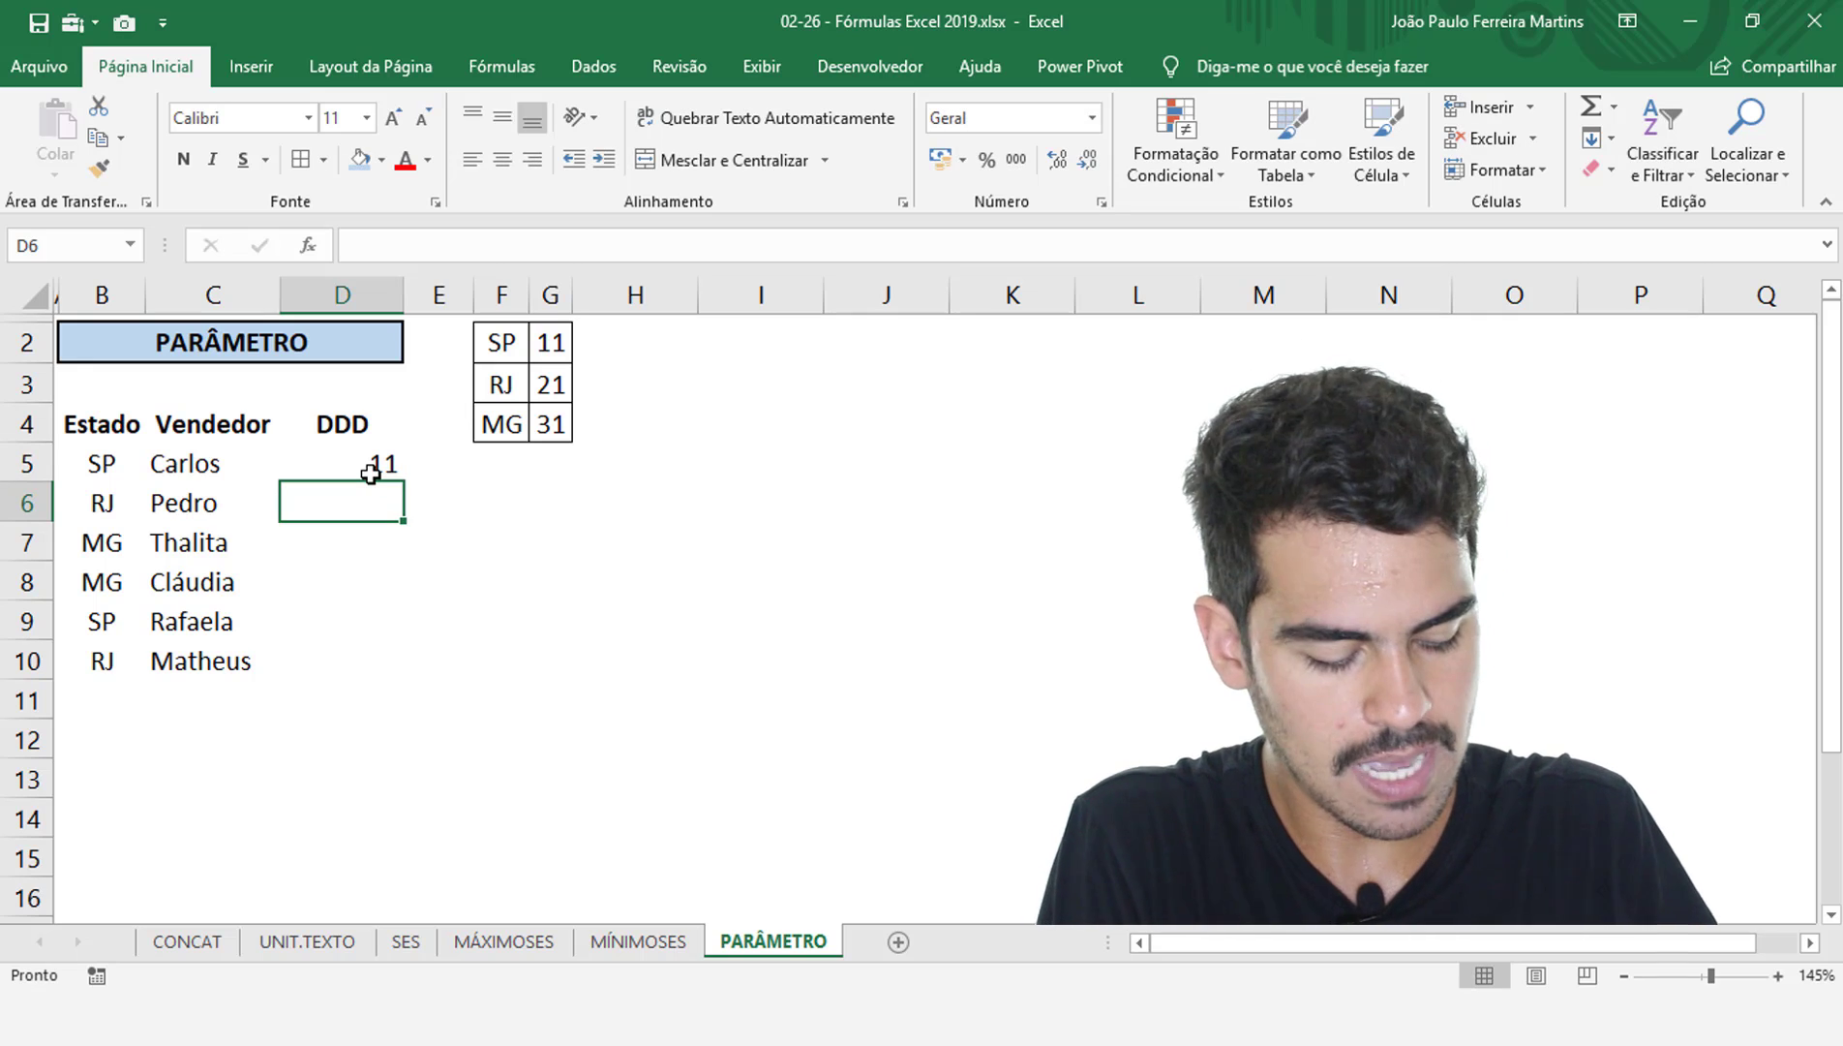
{"action": "type", "text": "21"}
{"action": "key", "text": "Return"}
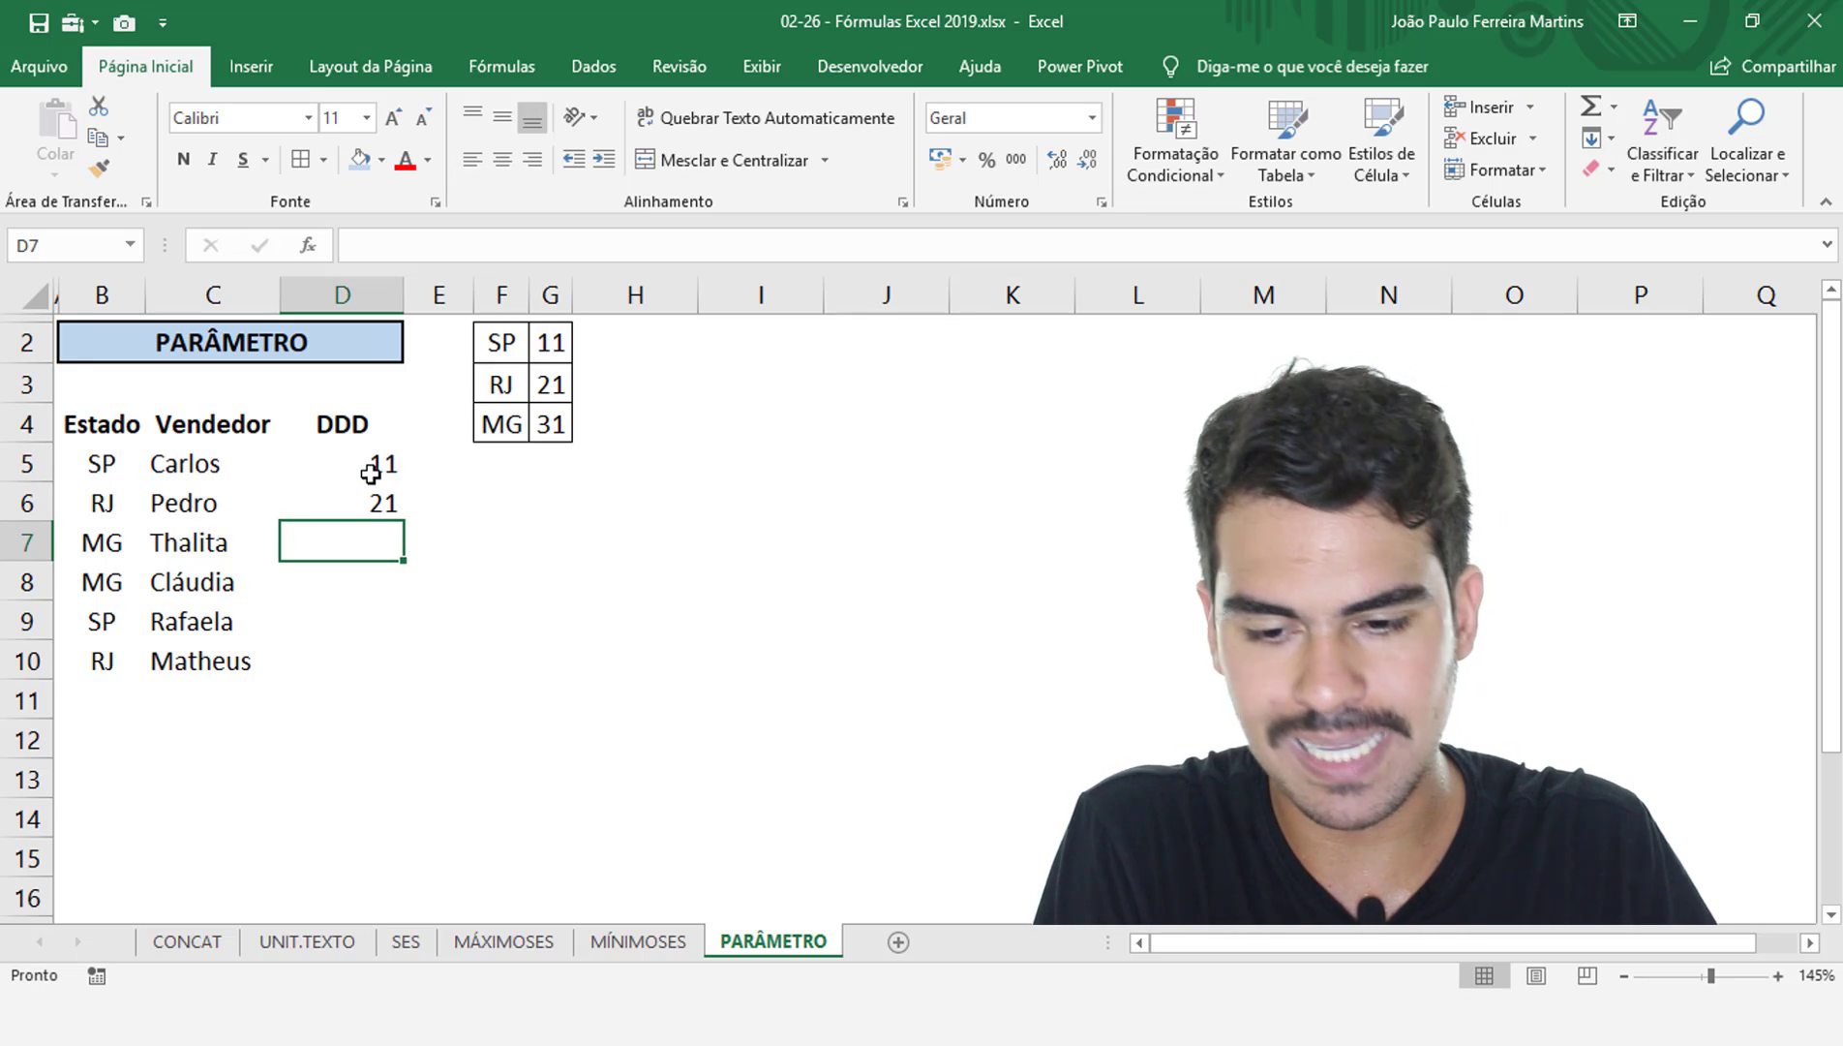
{"action": "type", "text": "31"}
{"action": "key", "text": "Return"}
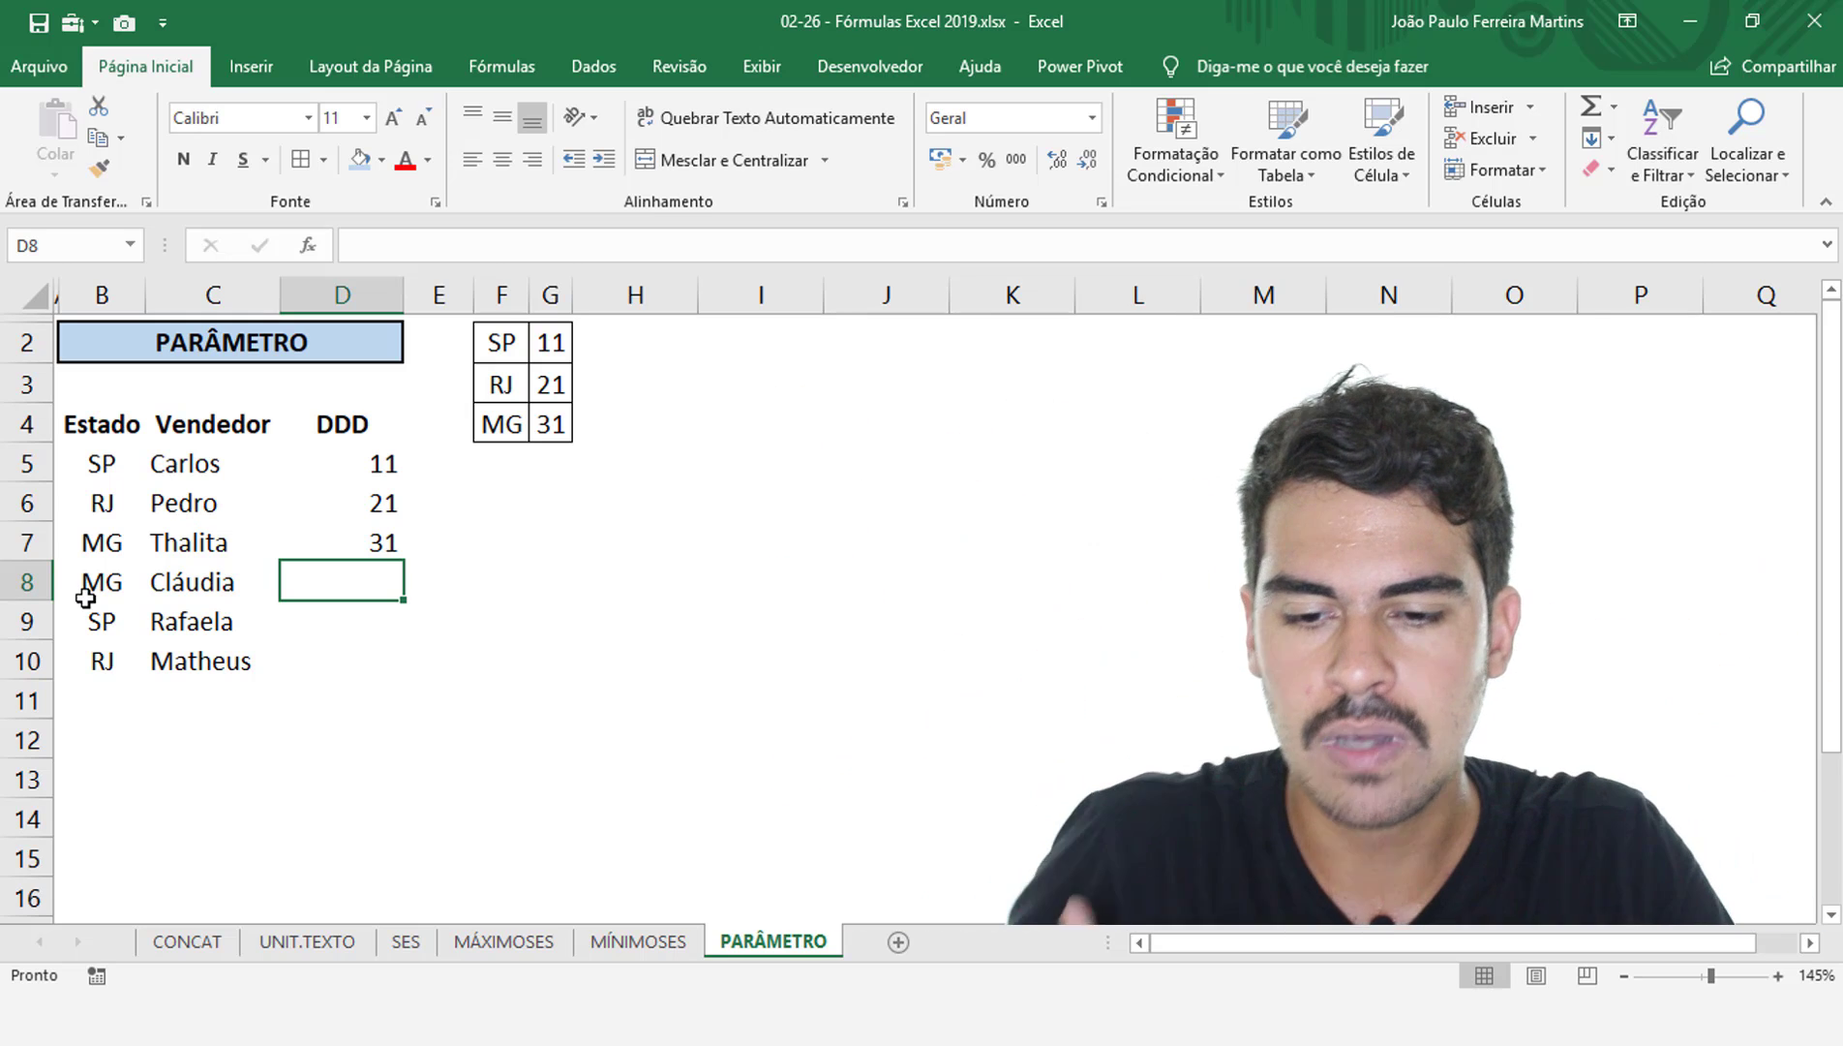
{"action": "left_click_drag", "start_coordinate": [373, 468], "coordinate": [379, 528]}
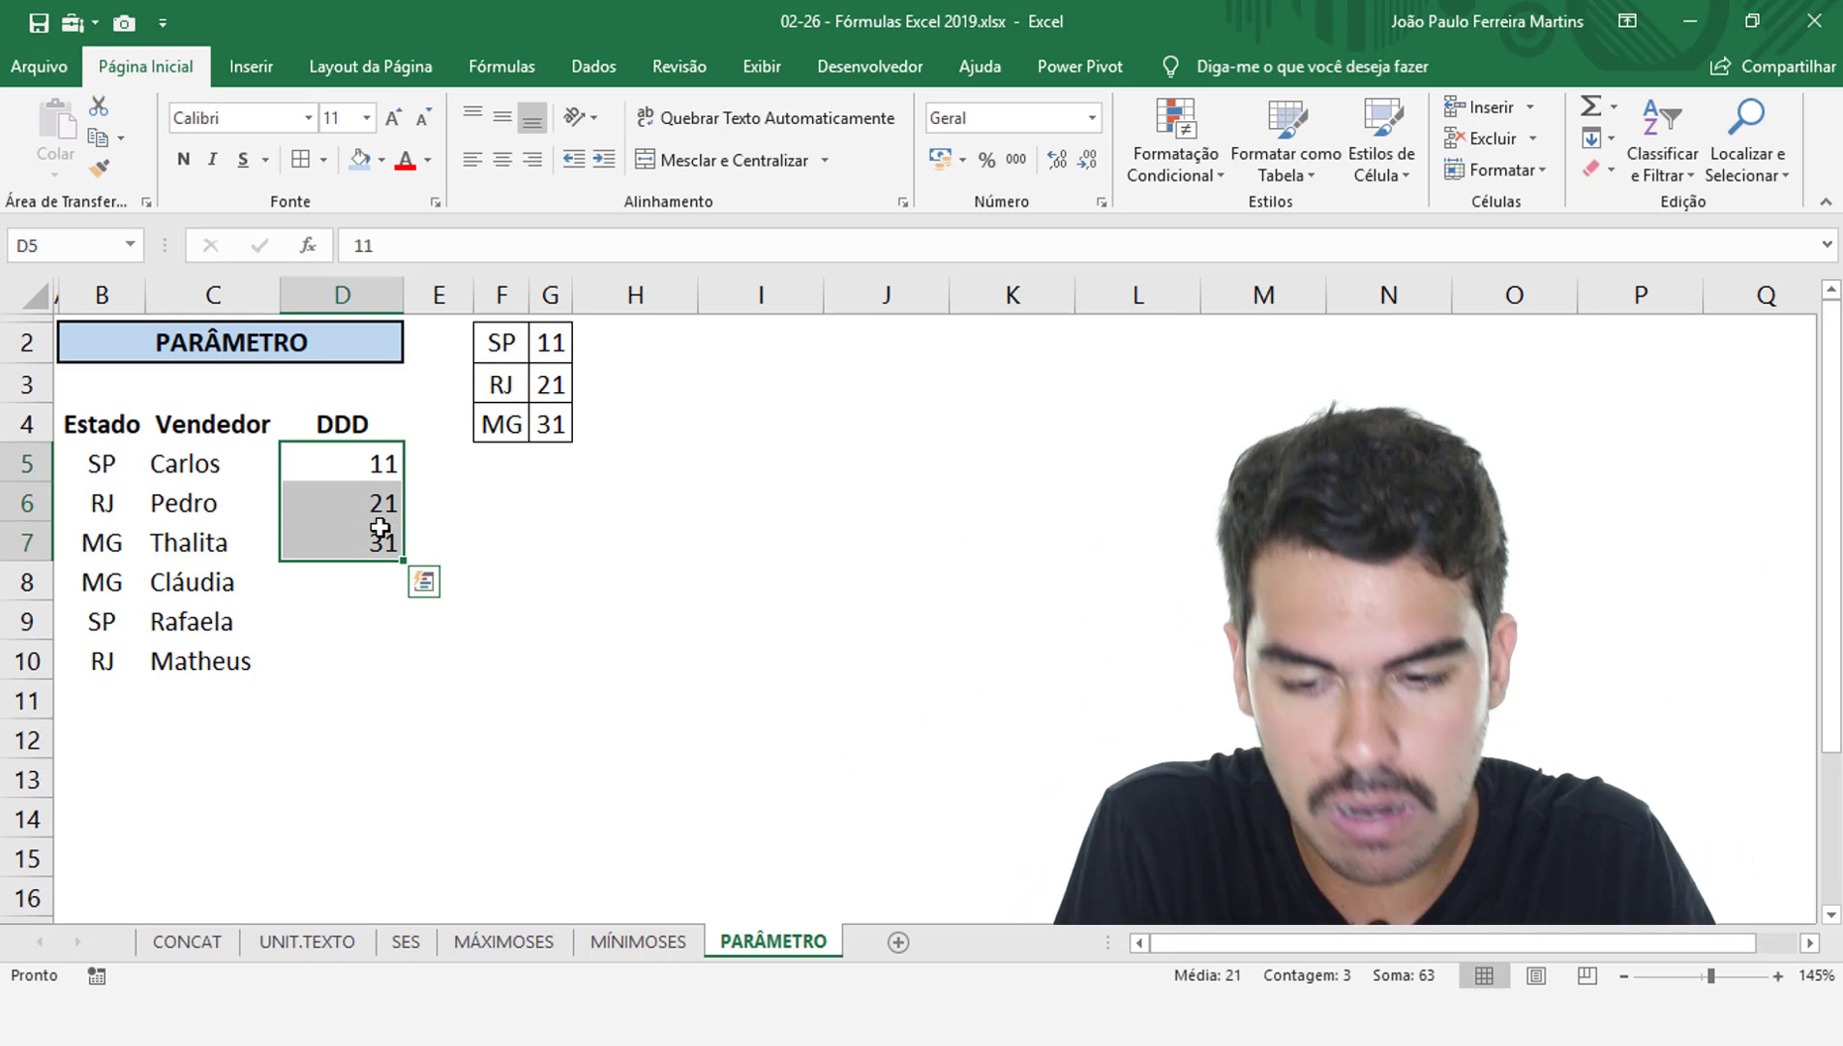
{"action": "key", "text": "Up"}
{"action": "key", "text": "Up"}
{"action": "key", "text": "Down"}
{"action": "key", "text": "Down"}
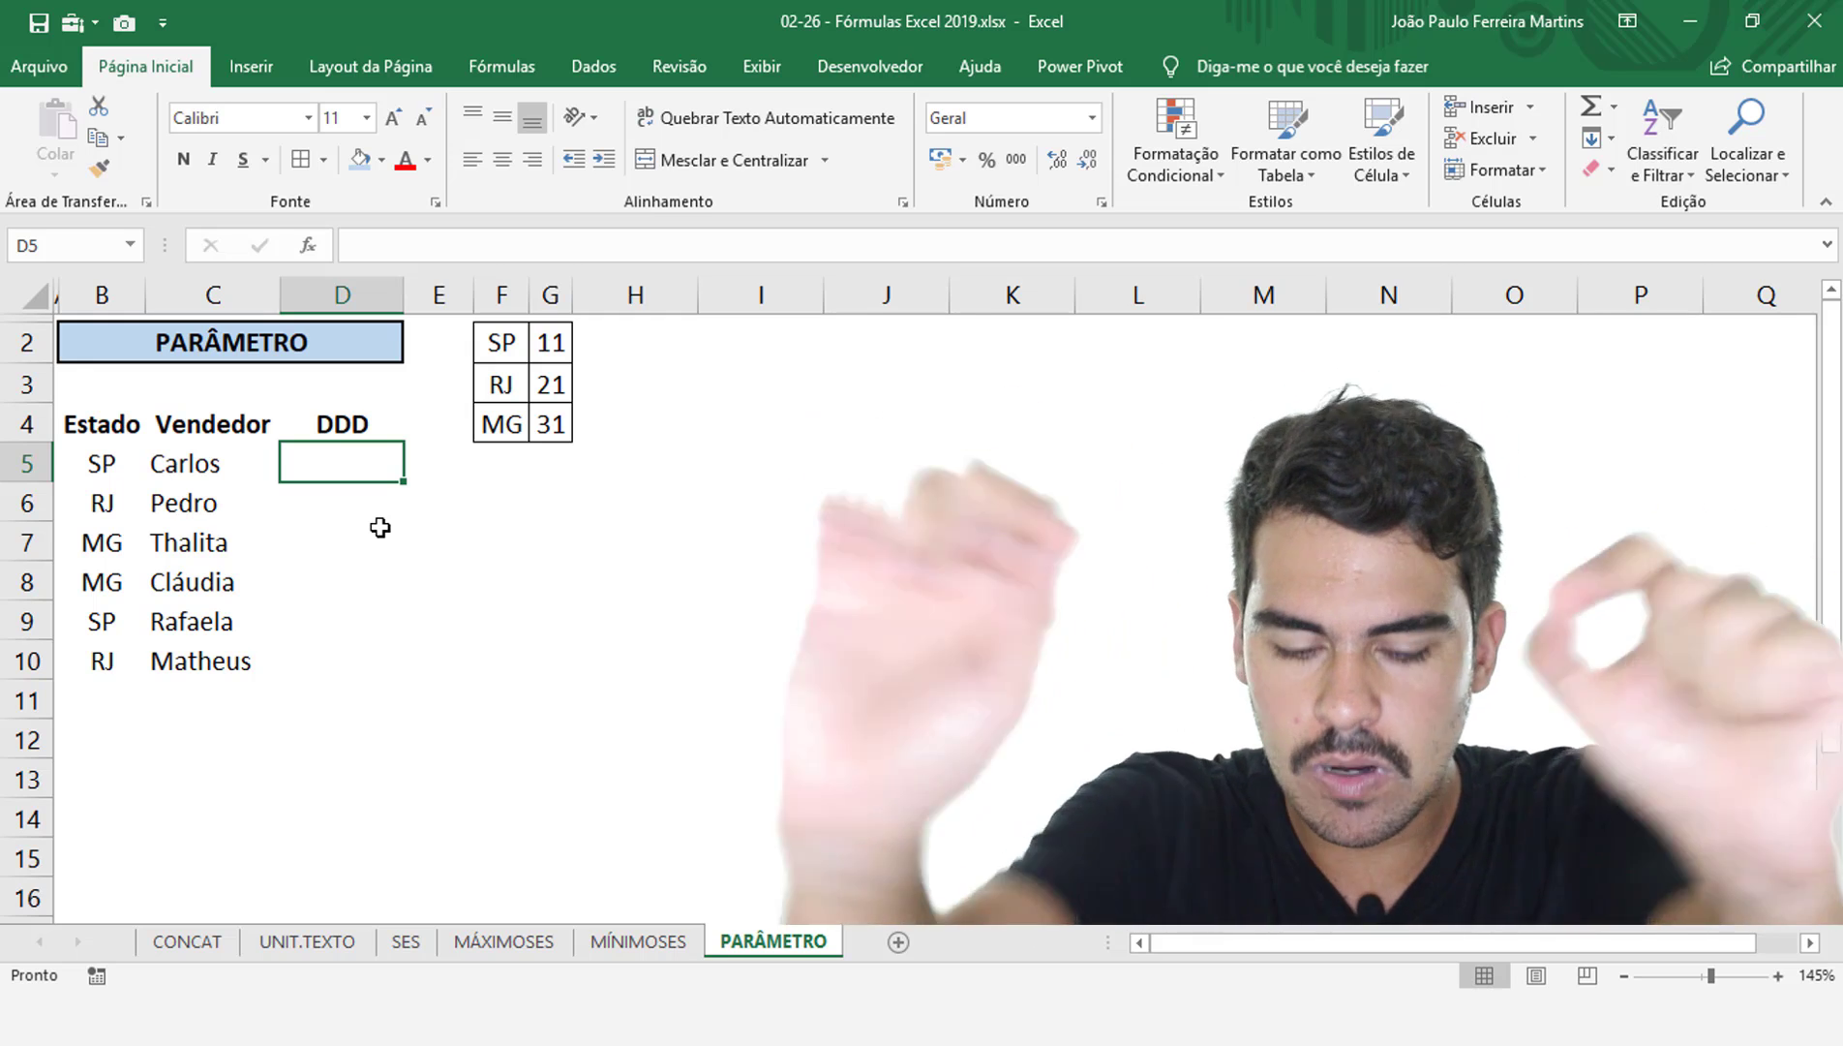
Enter =PARÂMETRO(B5;F2;G2;F3;G3;F4;G4 in D5, pairing each state with its DDD code
{"action": "type", "text": "=PAR"}
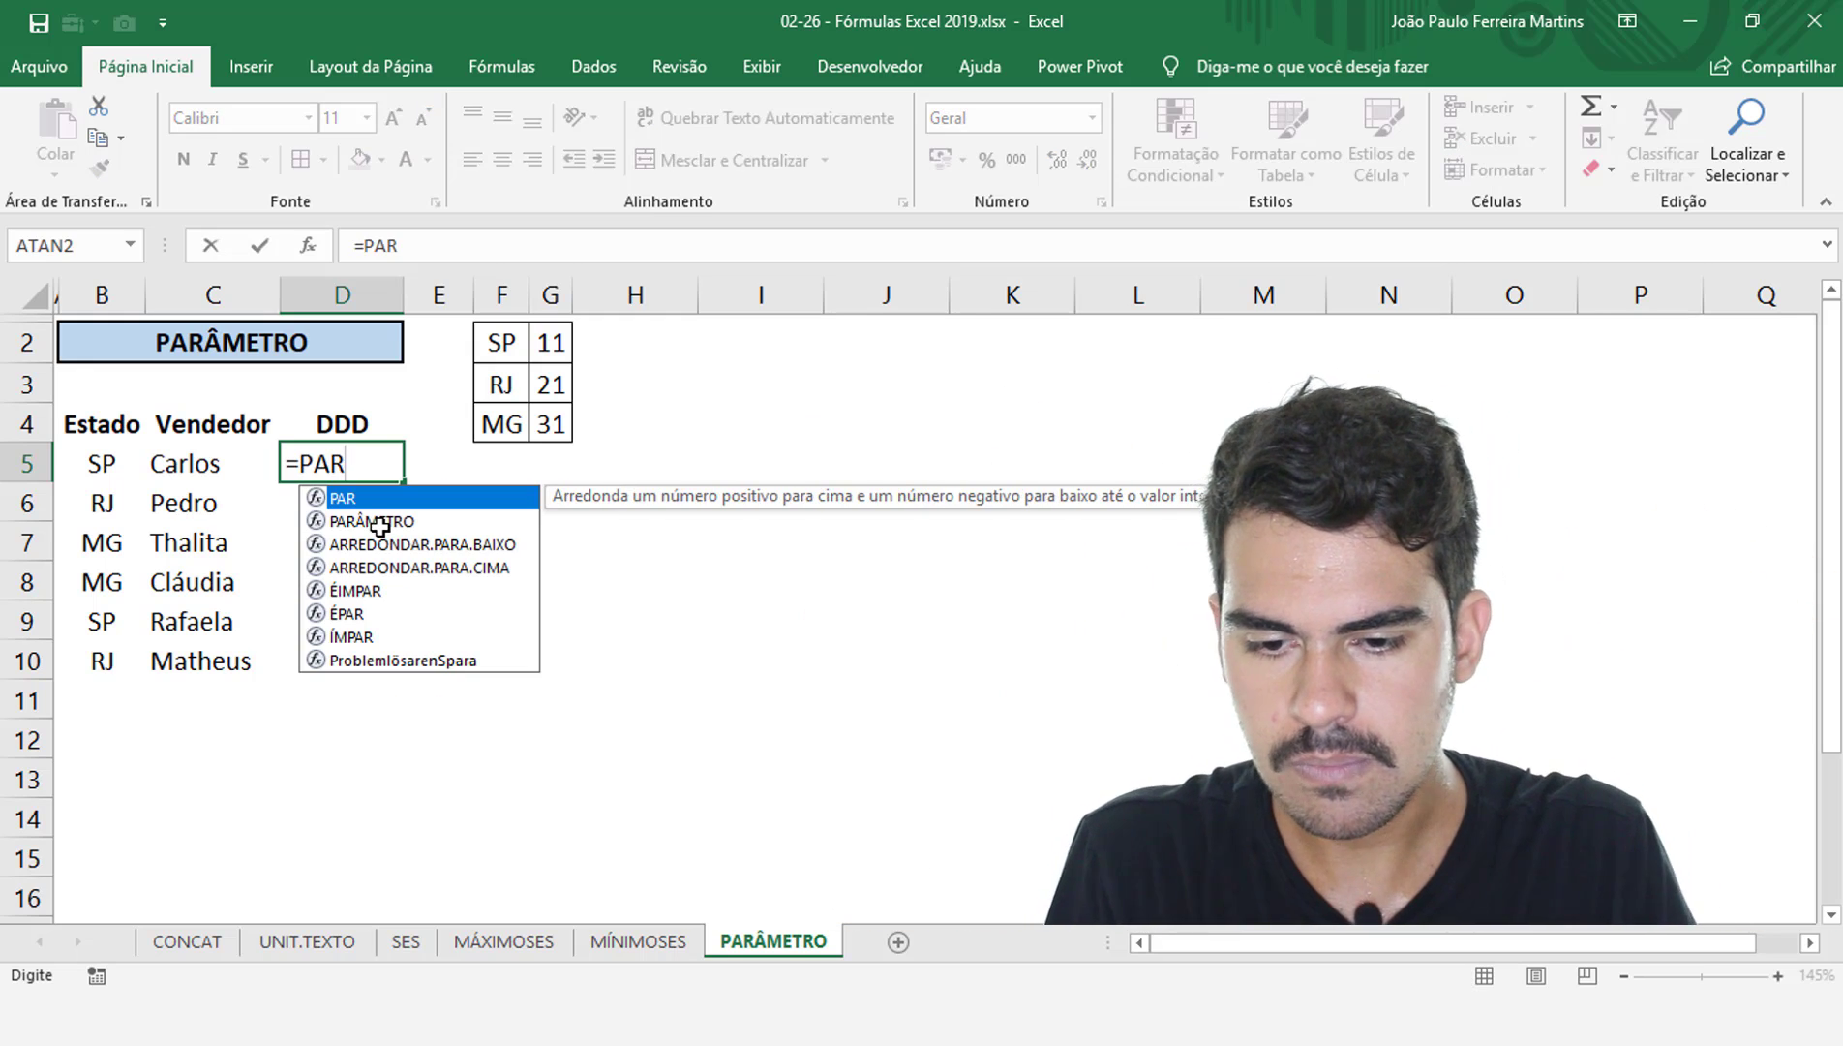
{"action": "key", "text": "Down"}
{"action": "key", "text": "Tab"}
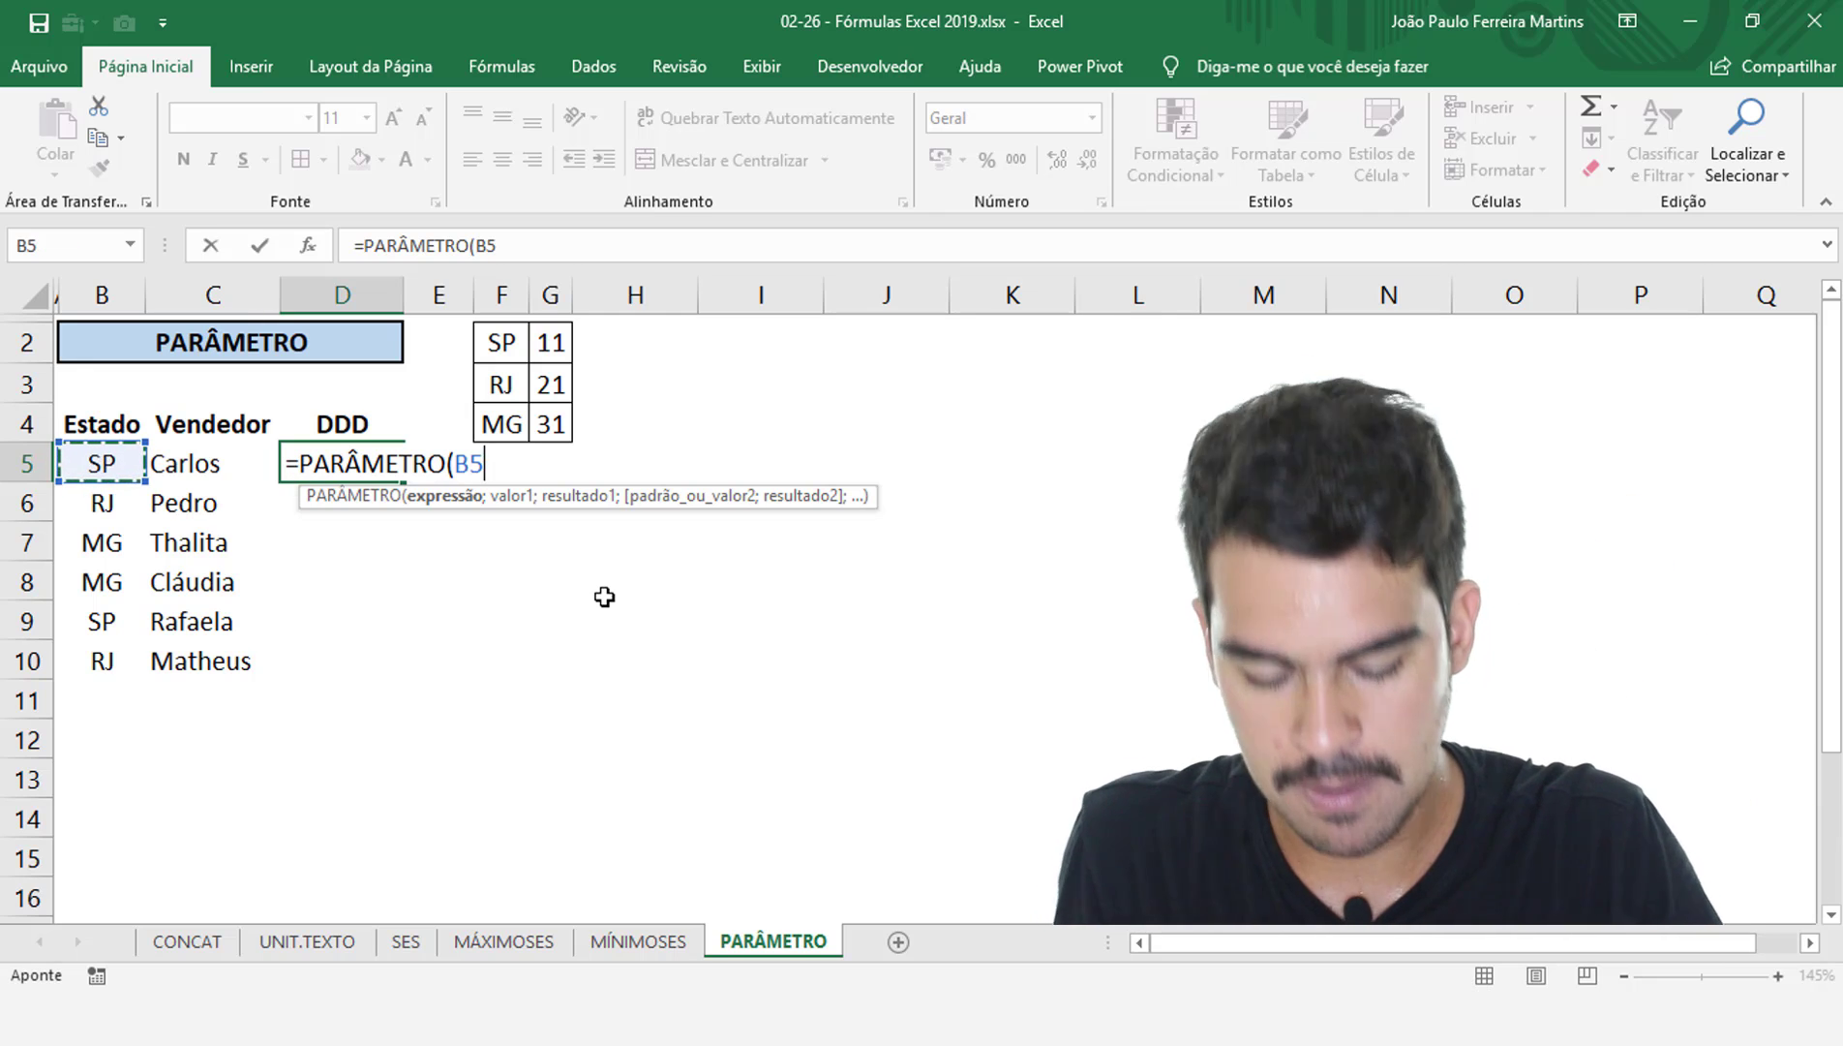
{"action": "type", "text": ";"}
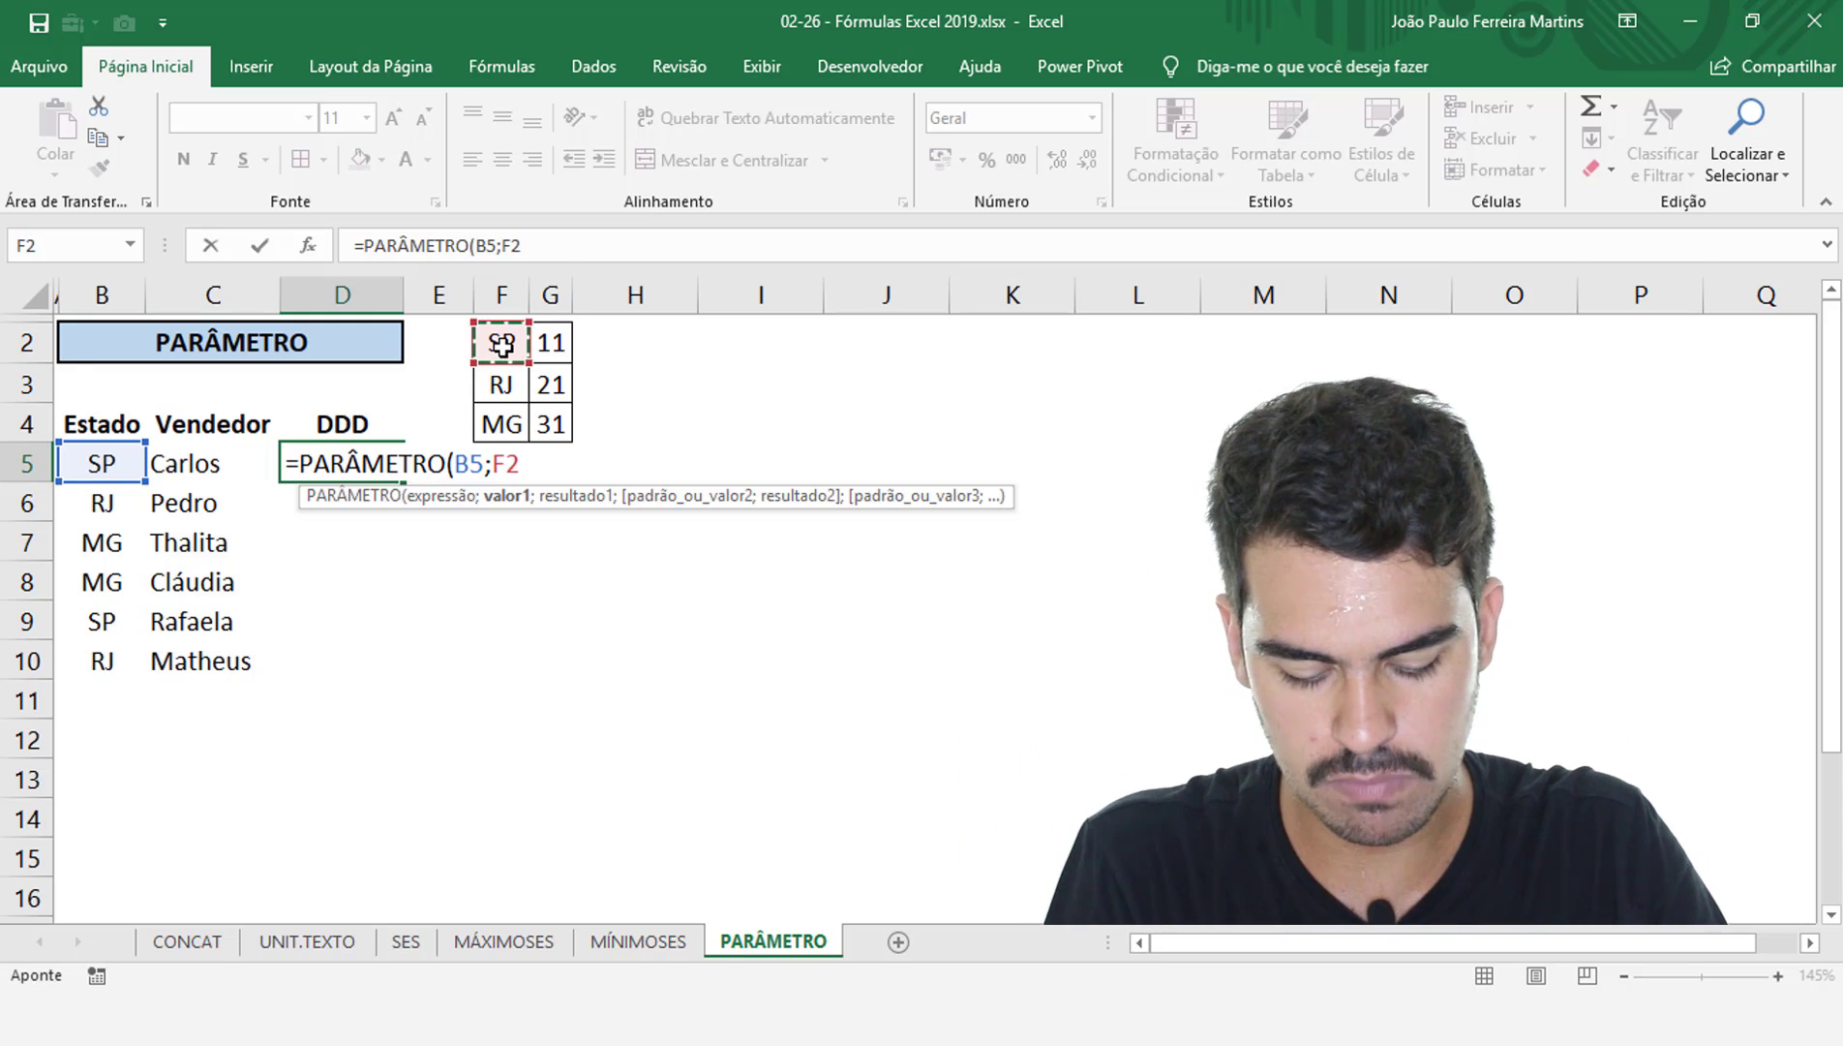
{"action": "type", "text": ";"}
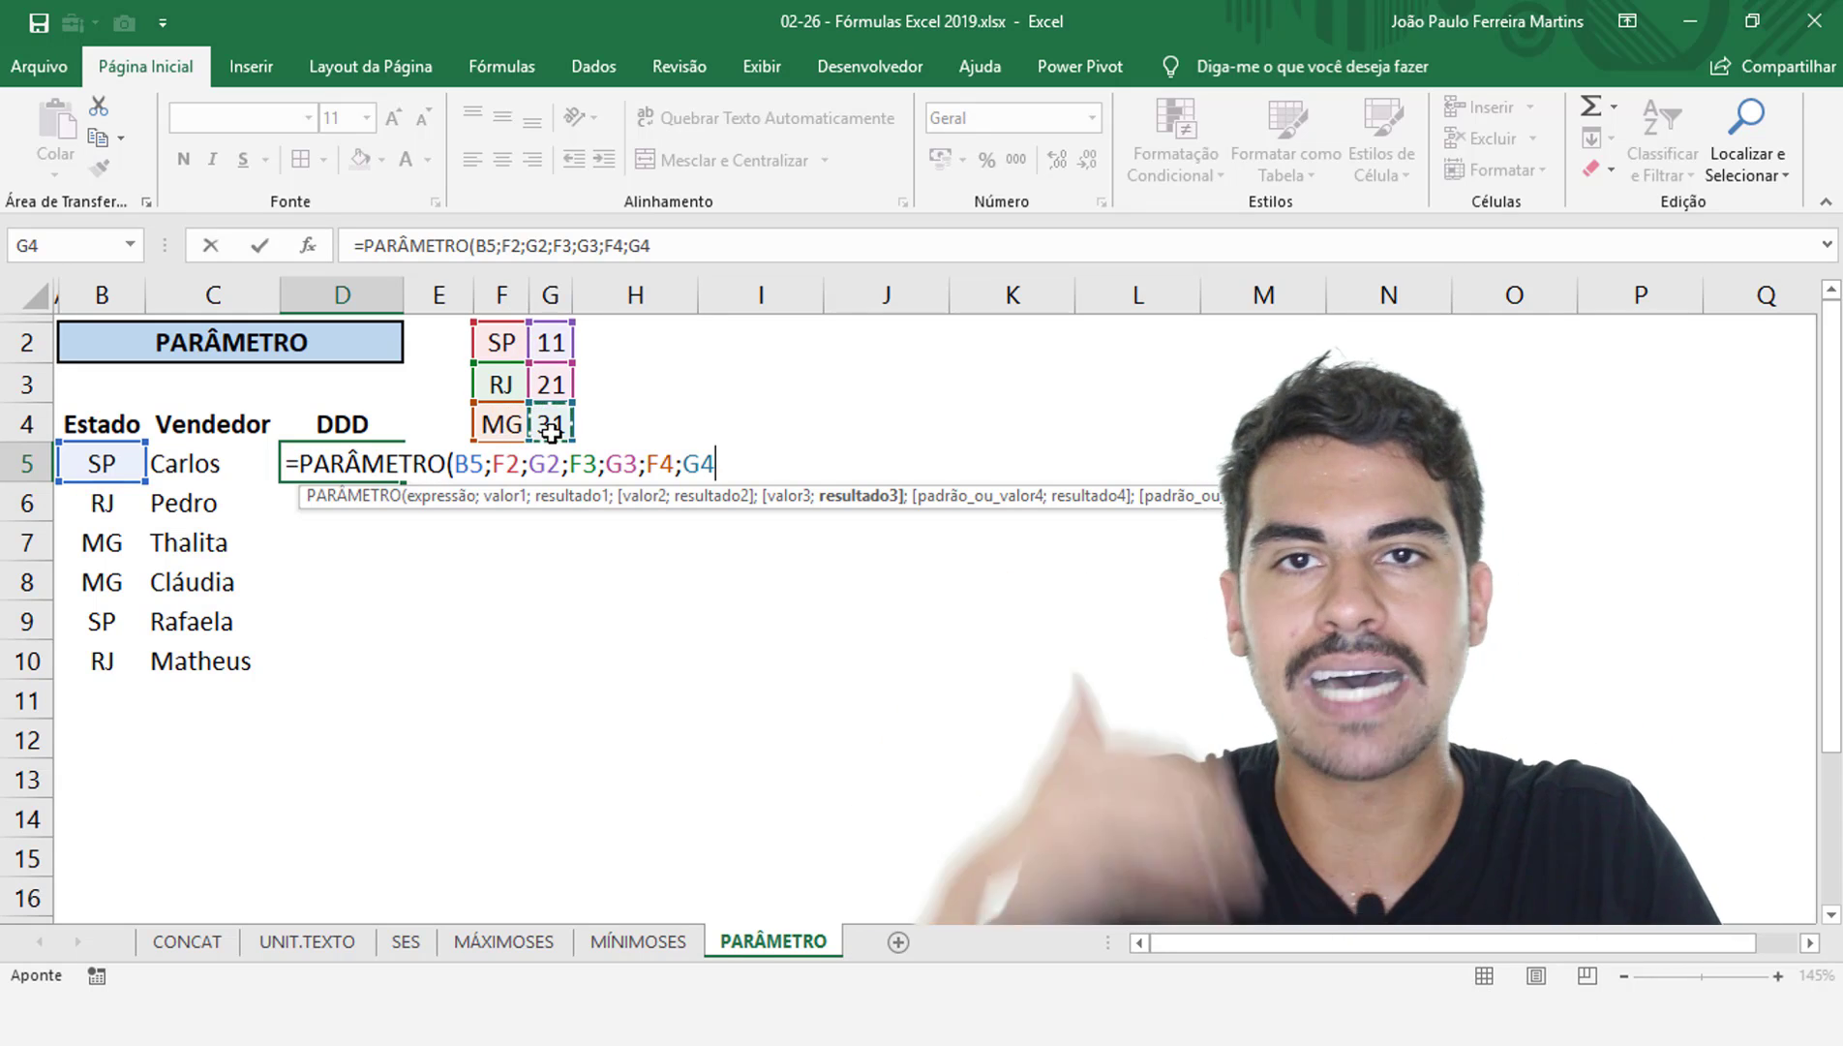
Commit the D5 formula and change Carlos's state in B5 to RJ
{"action": "key", "text": "Return"}
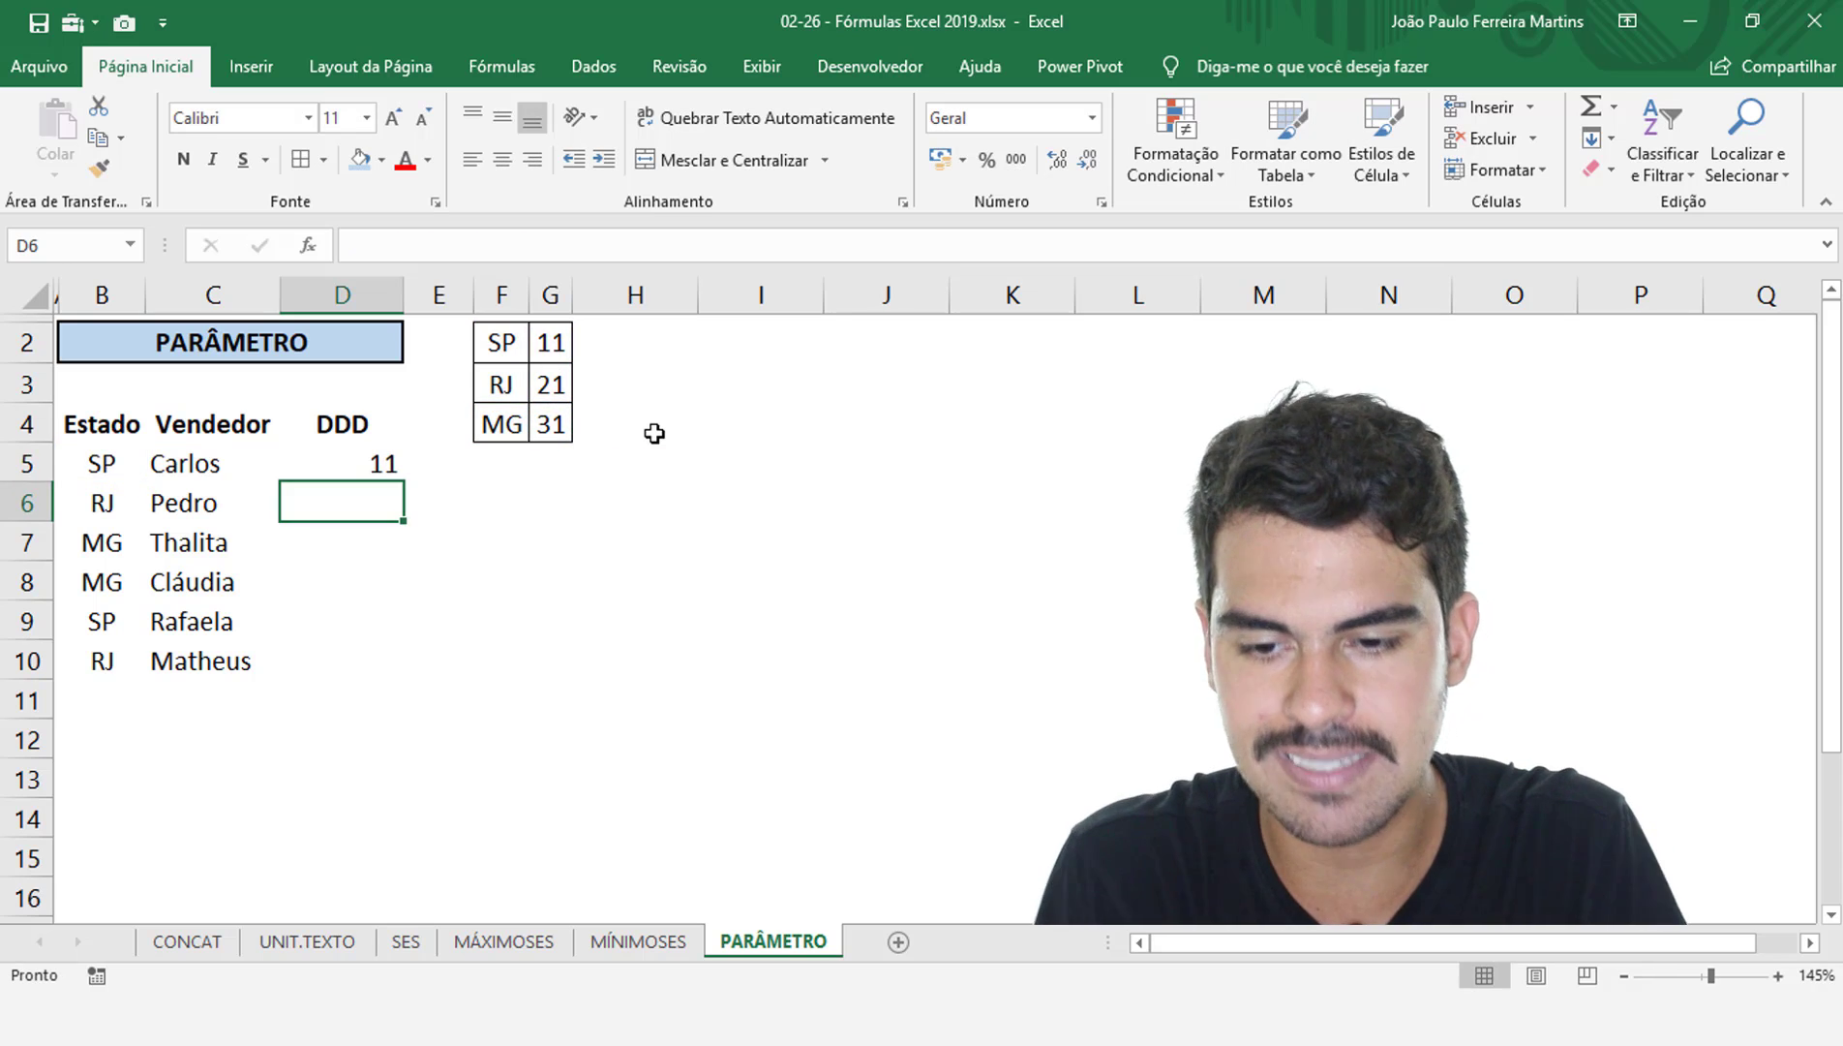
{"action": "key", "text": "Up"}
{"action": "key", "text": "Left"}
{"action": "key", "text": "Left"}
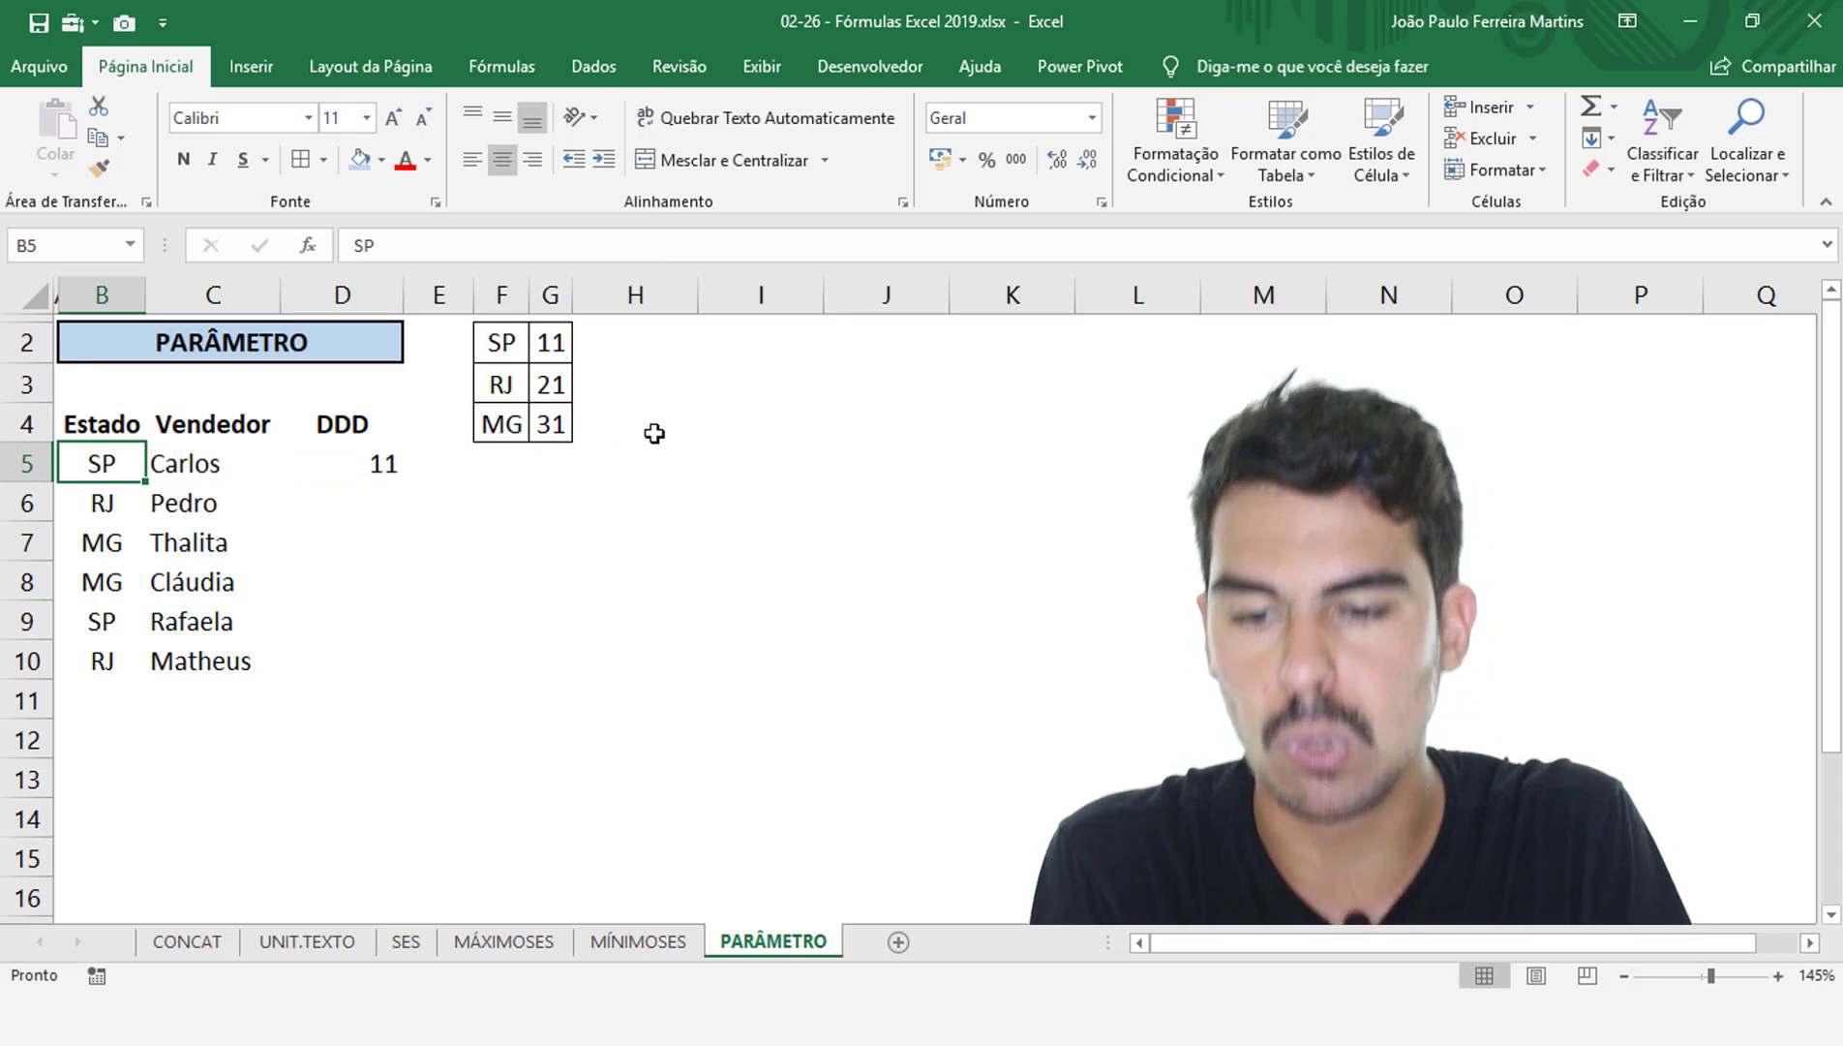
{"action": "key", "text": "Caps_Lock"}
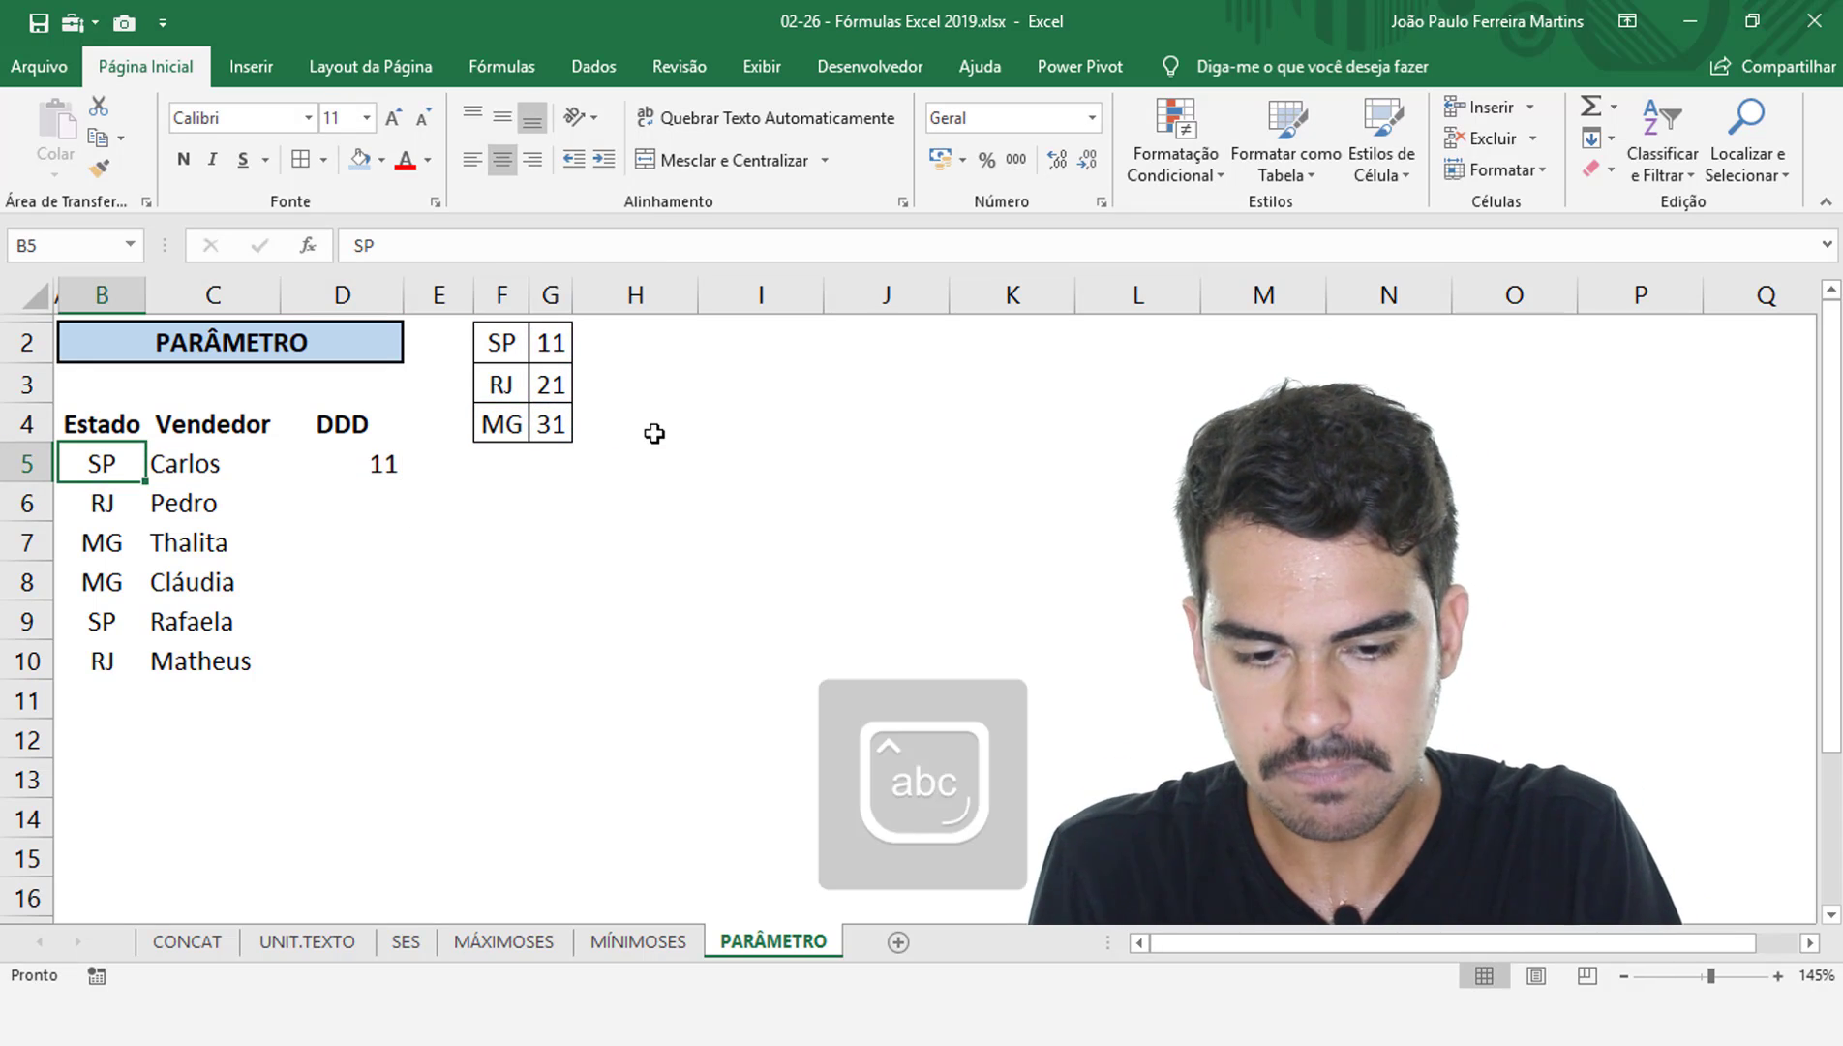
{"action": "type", "text": "RJ"}
{"action": "key", "text": "Return"}
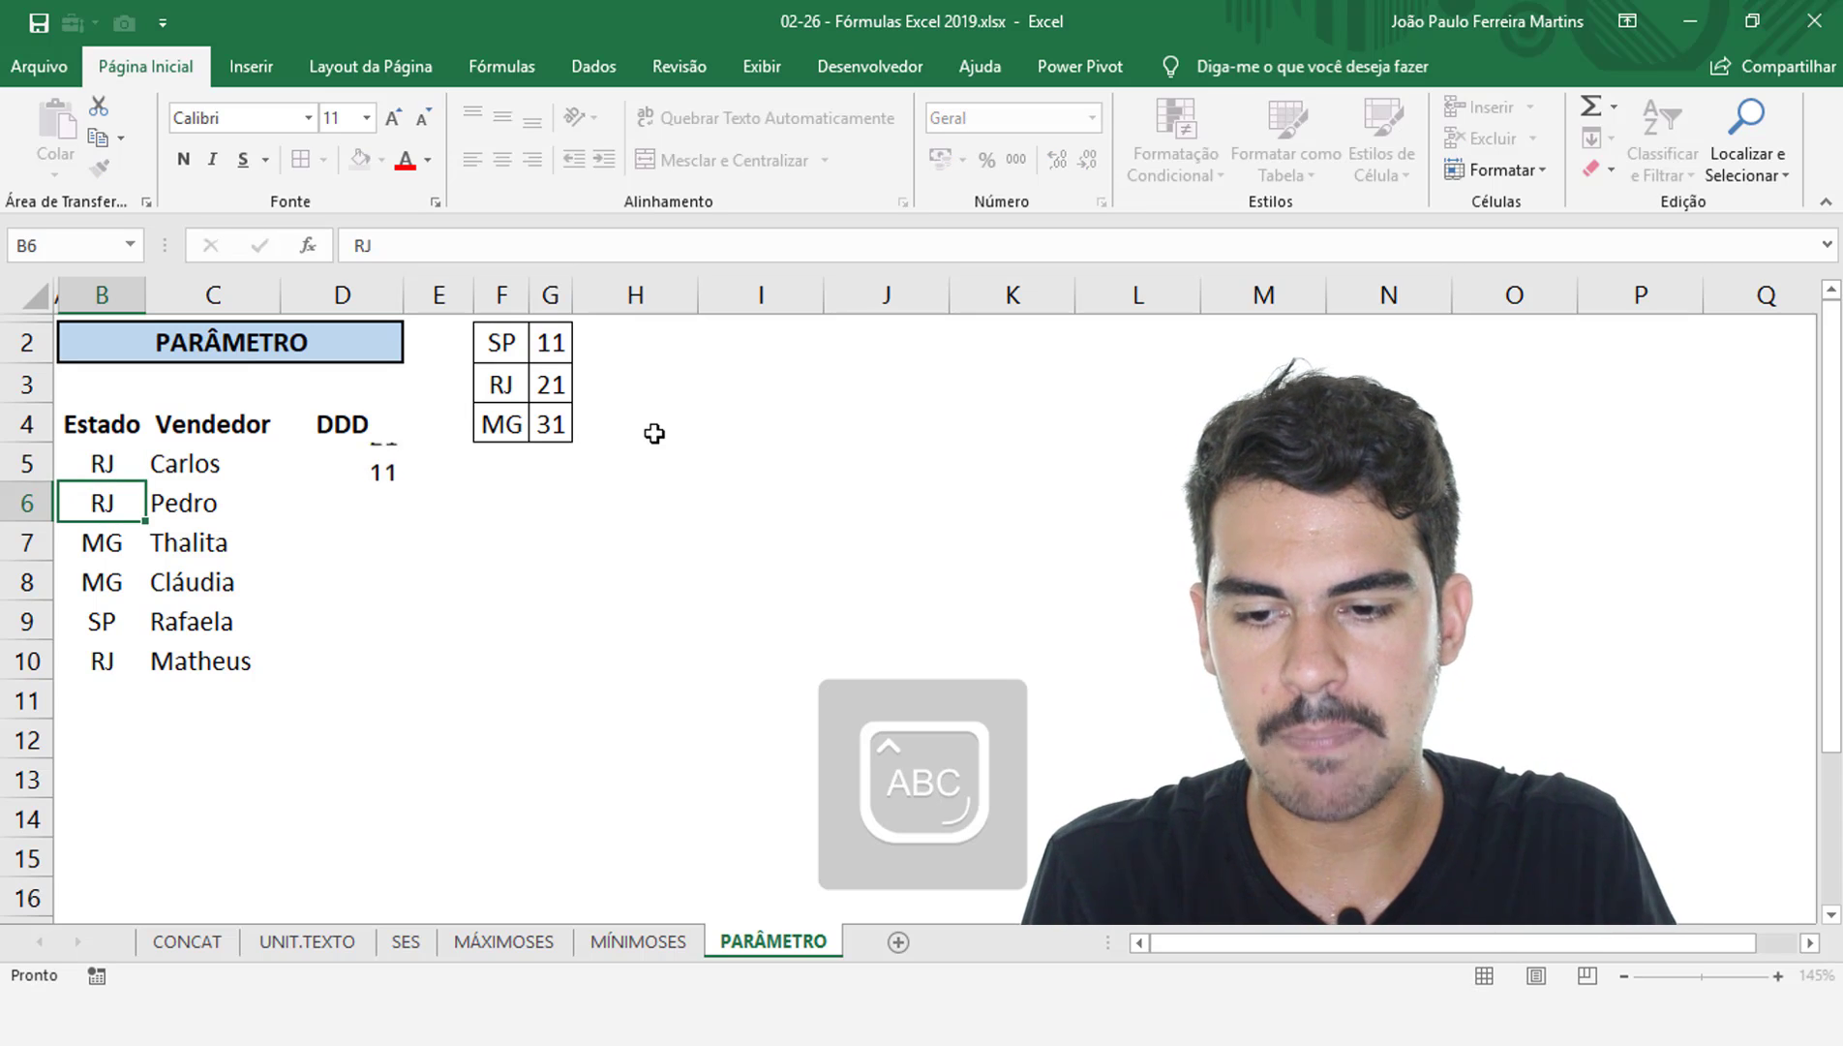
Change B5 to MG so D5 returns 31, then reopen D5's formula for editing
{"action": "key", "text": "Up"}
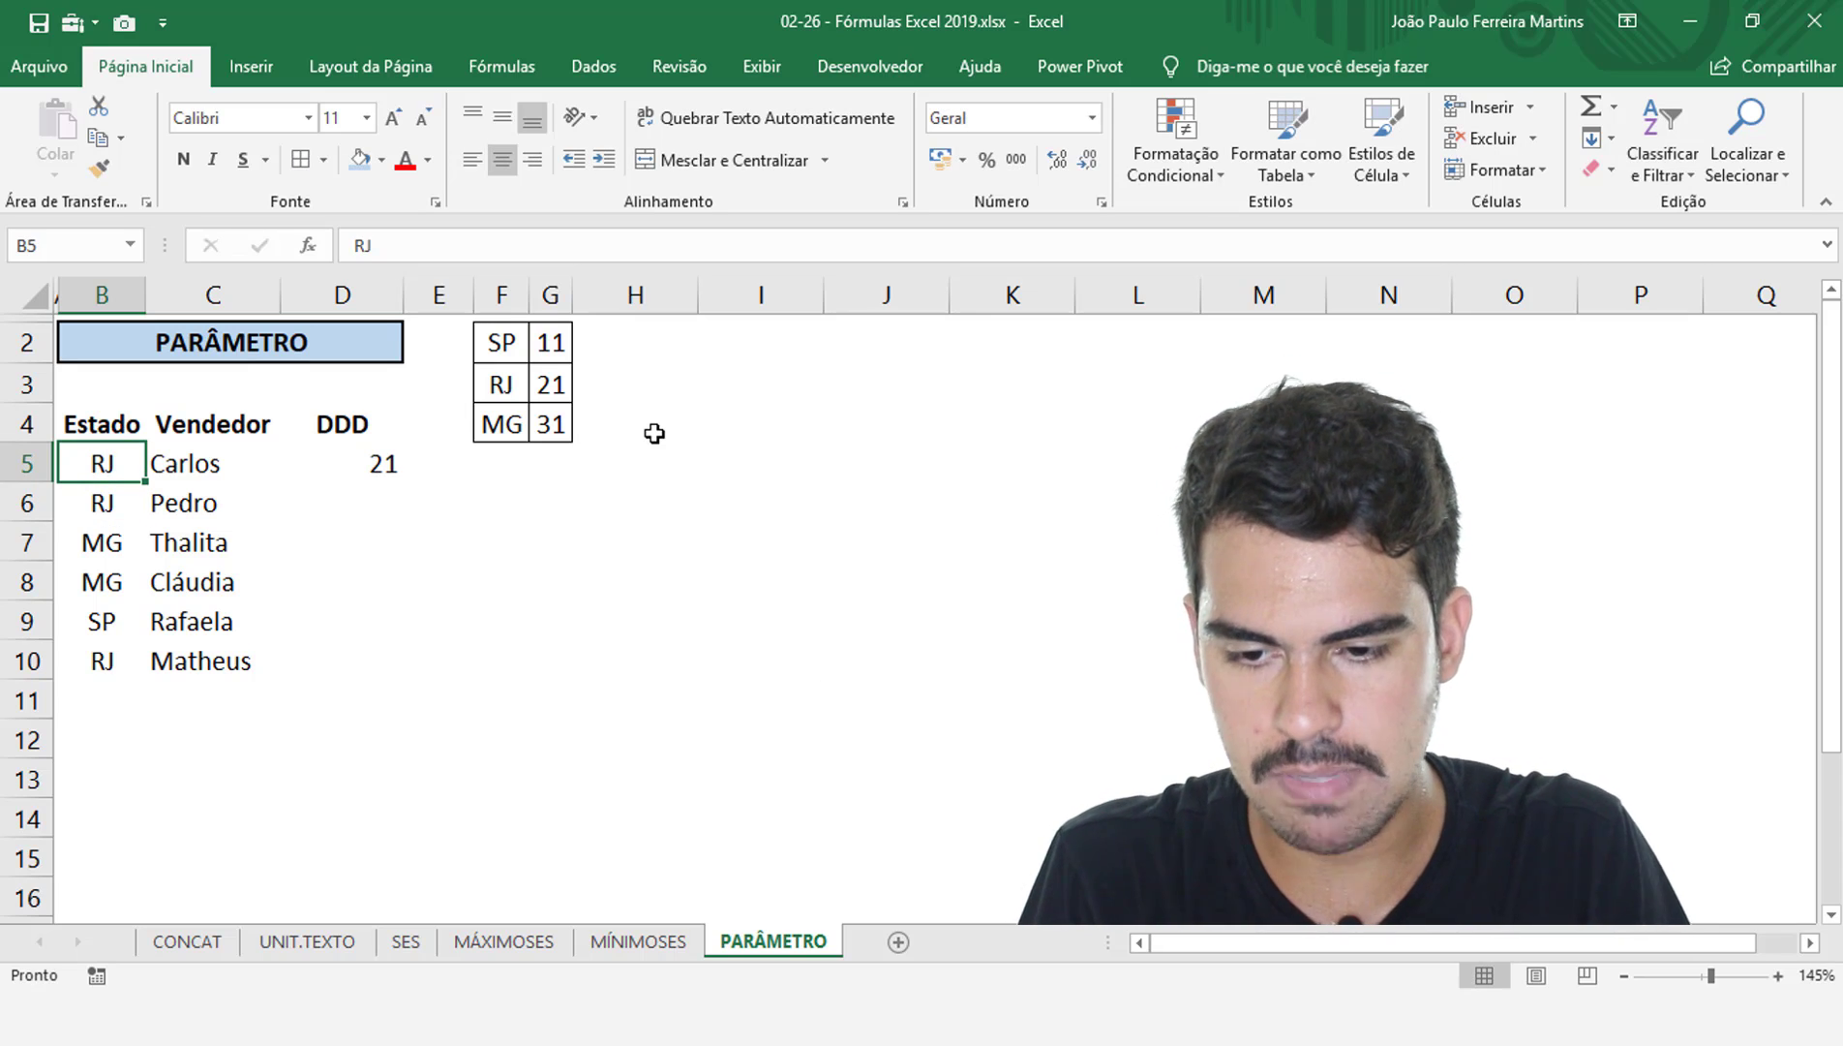
{"action": "type", "text": "MG"}
{"action": "key", "text": "Return"}
{"action": "key", "text": "Right"}
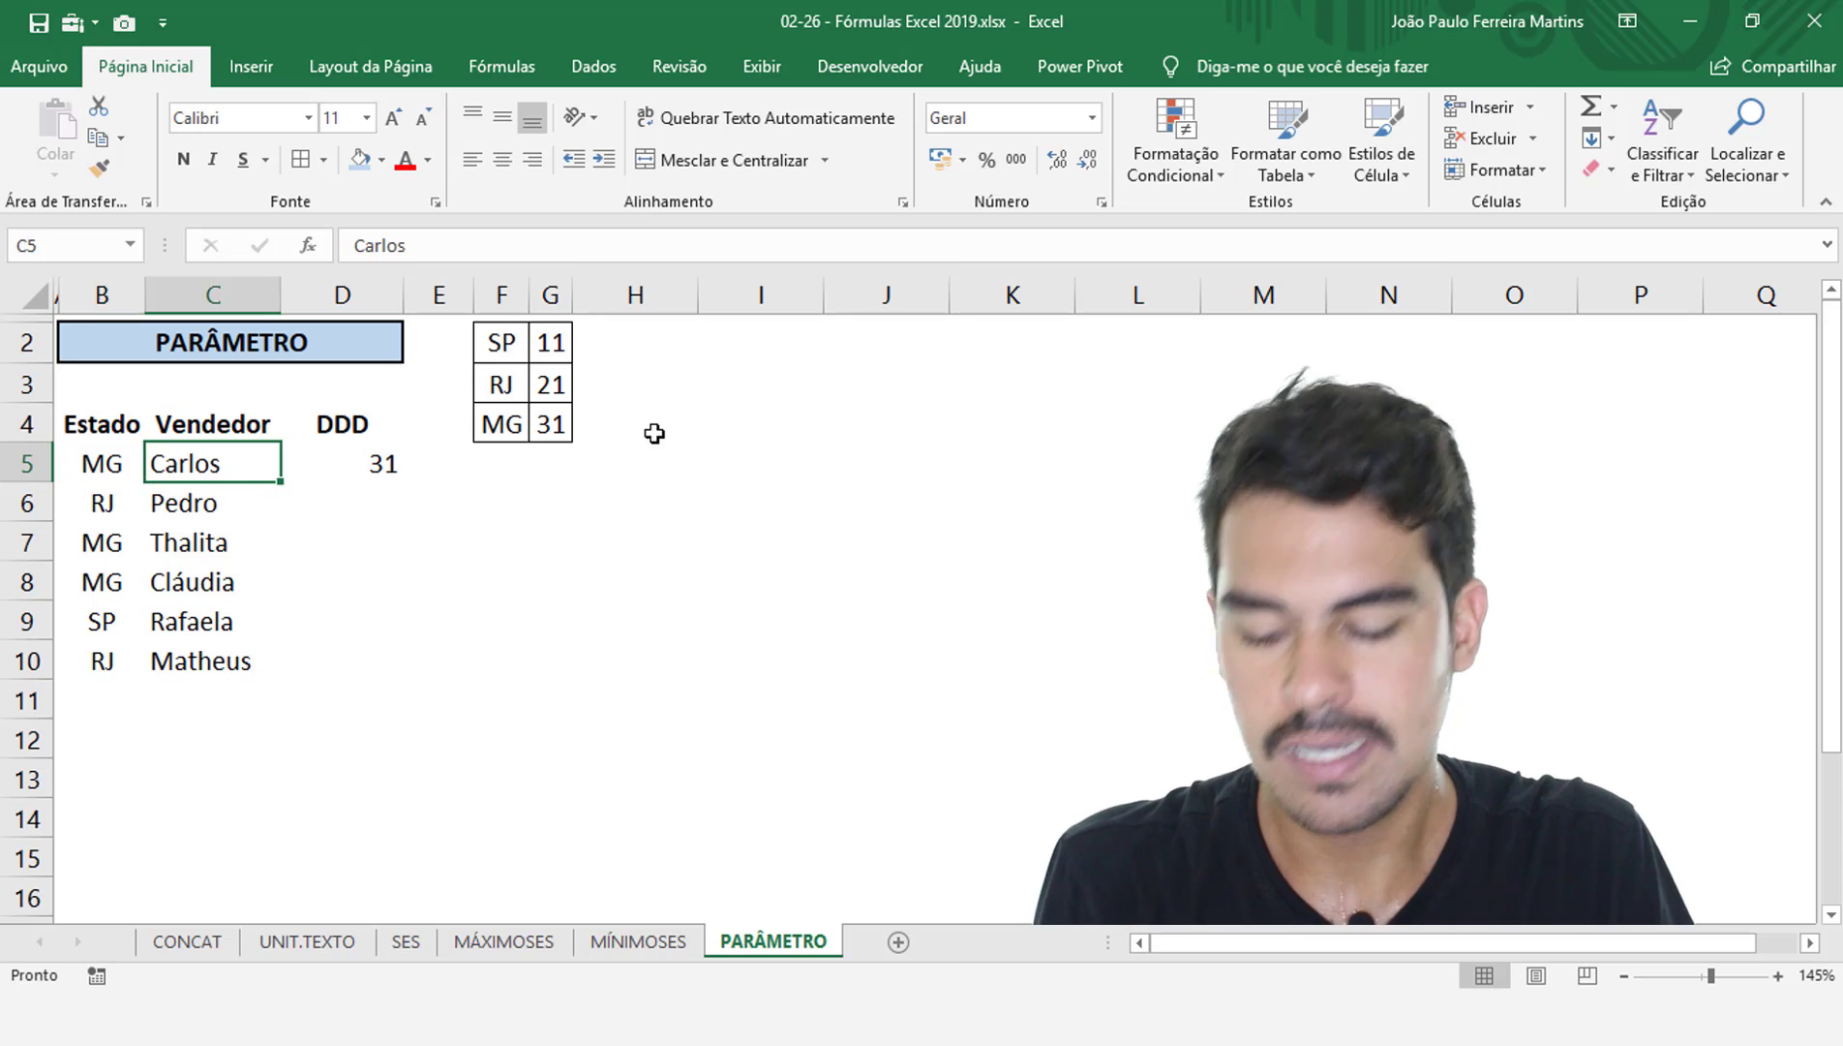
{"action": "key", "text": "Right"}
{"action": "key", "text": "F2"}
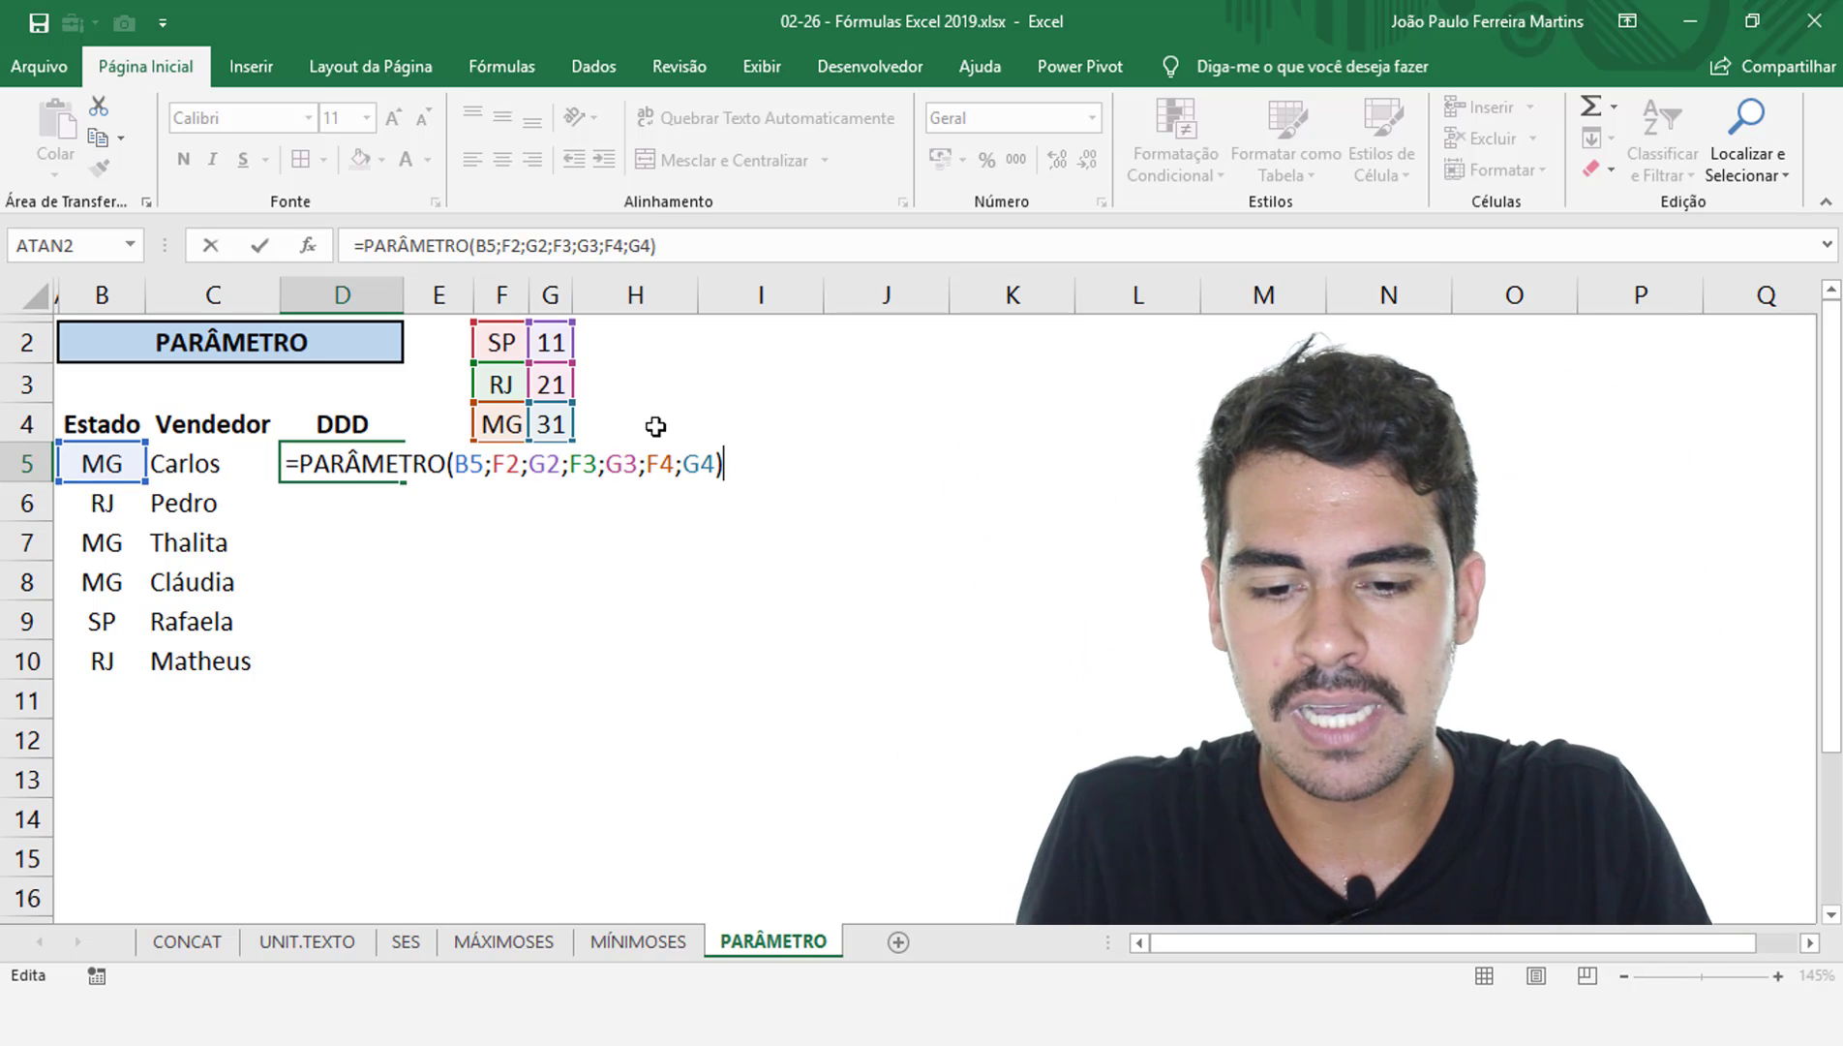
Make the D5 lookup references absolute, $F$2 through $G$4, using F4
{"action": "left_click_drag", "start_coordinate": [740, 466], "coordinate": [502, 481]}
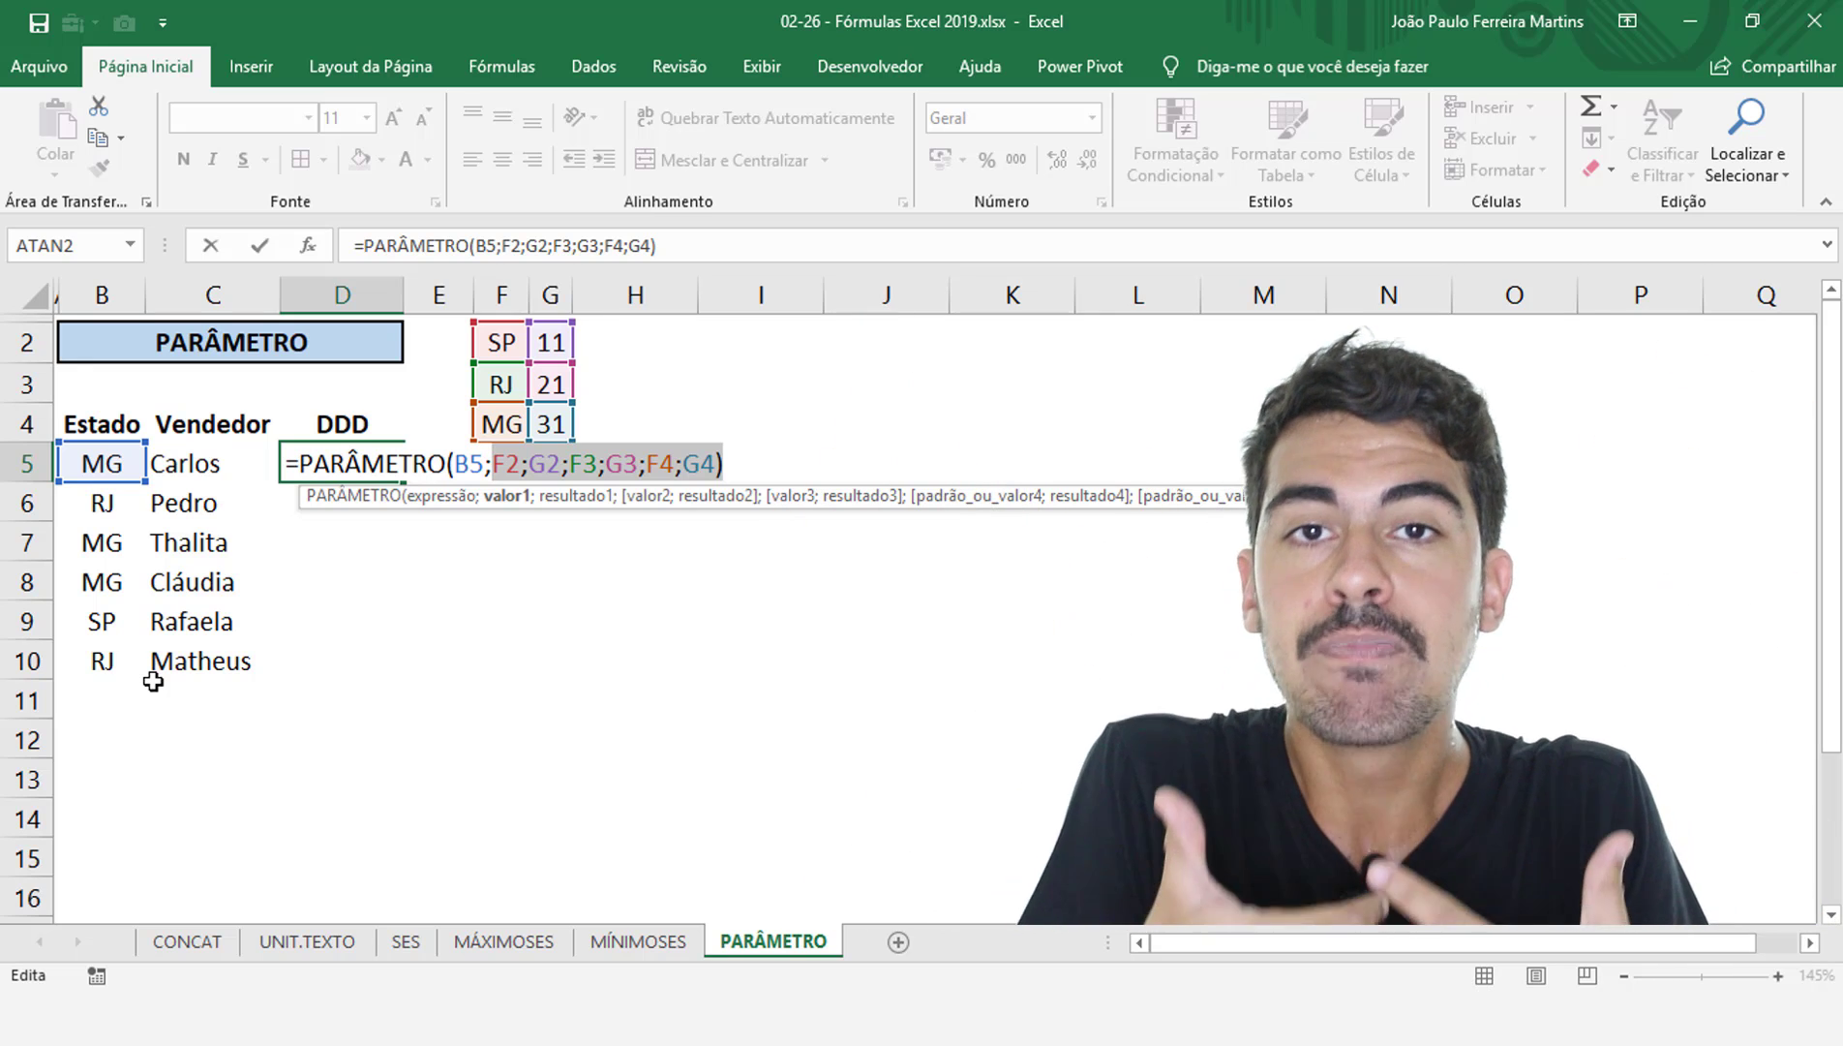
{"action": "key", "text": "F4"}
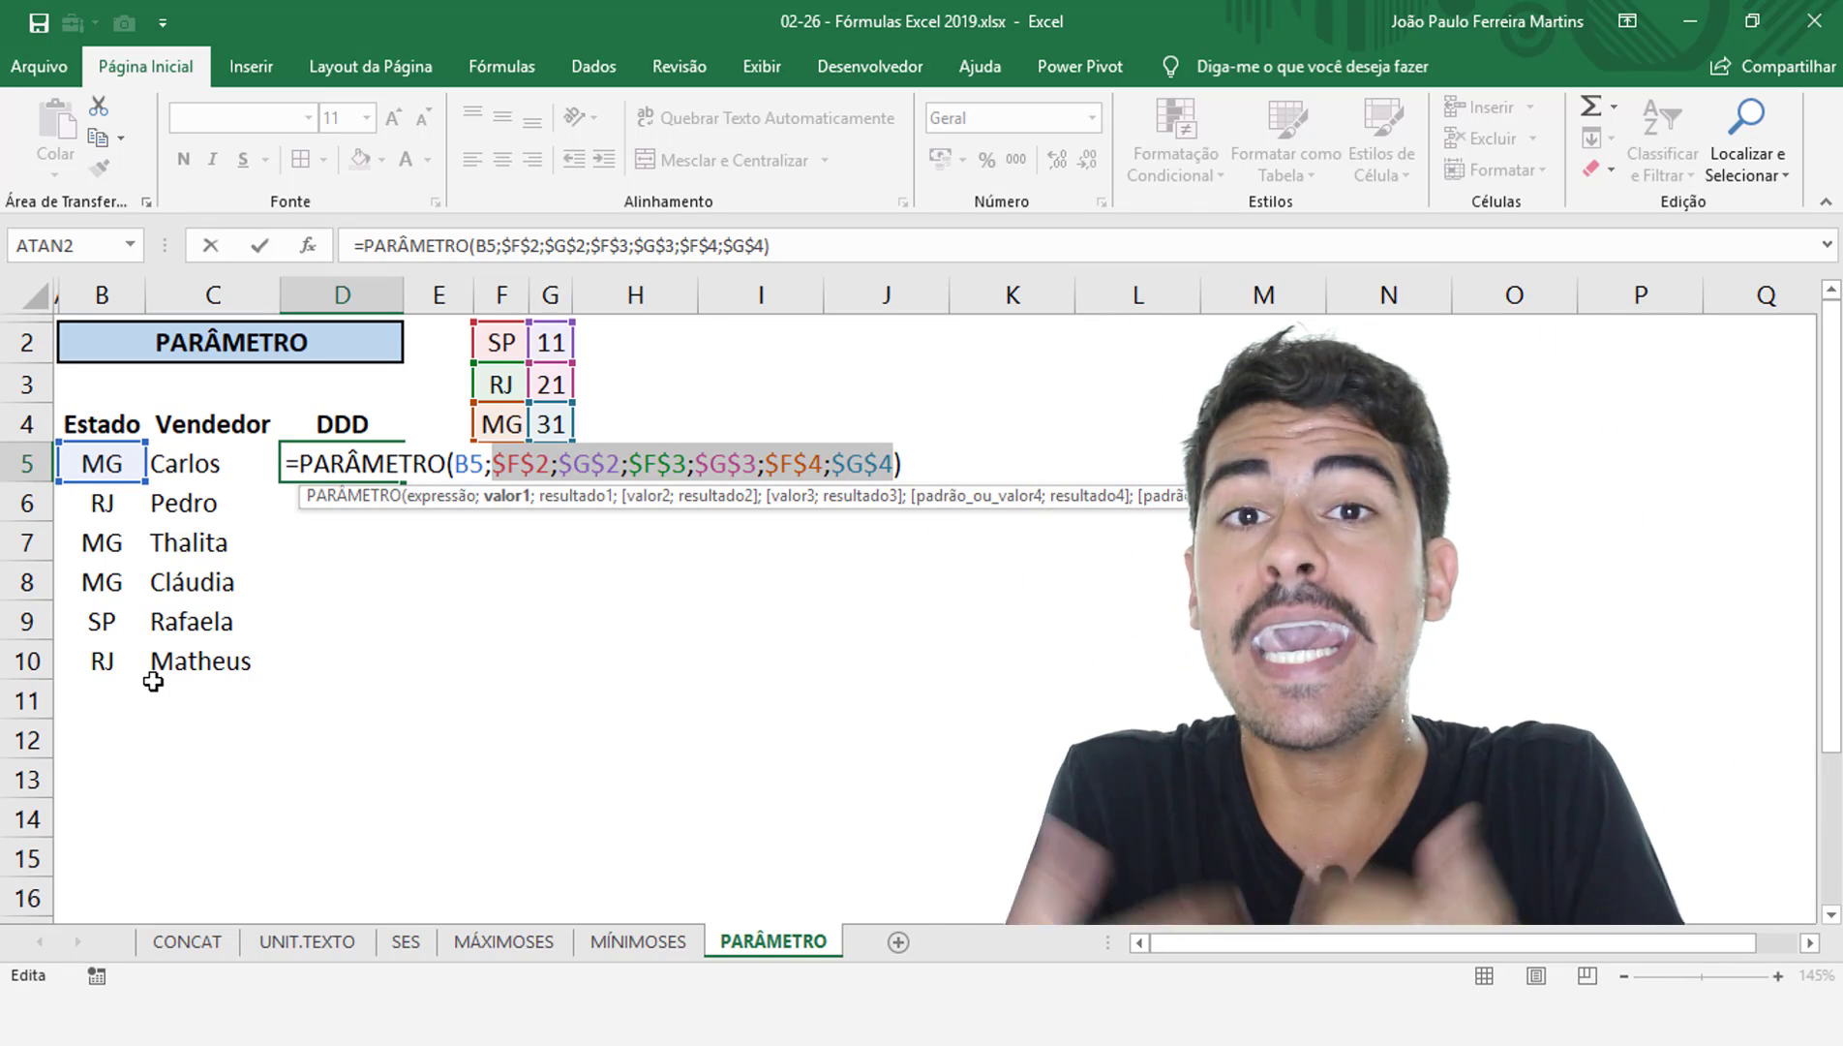
{"action": "key", "text": "Return"}
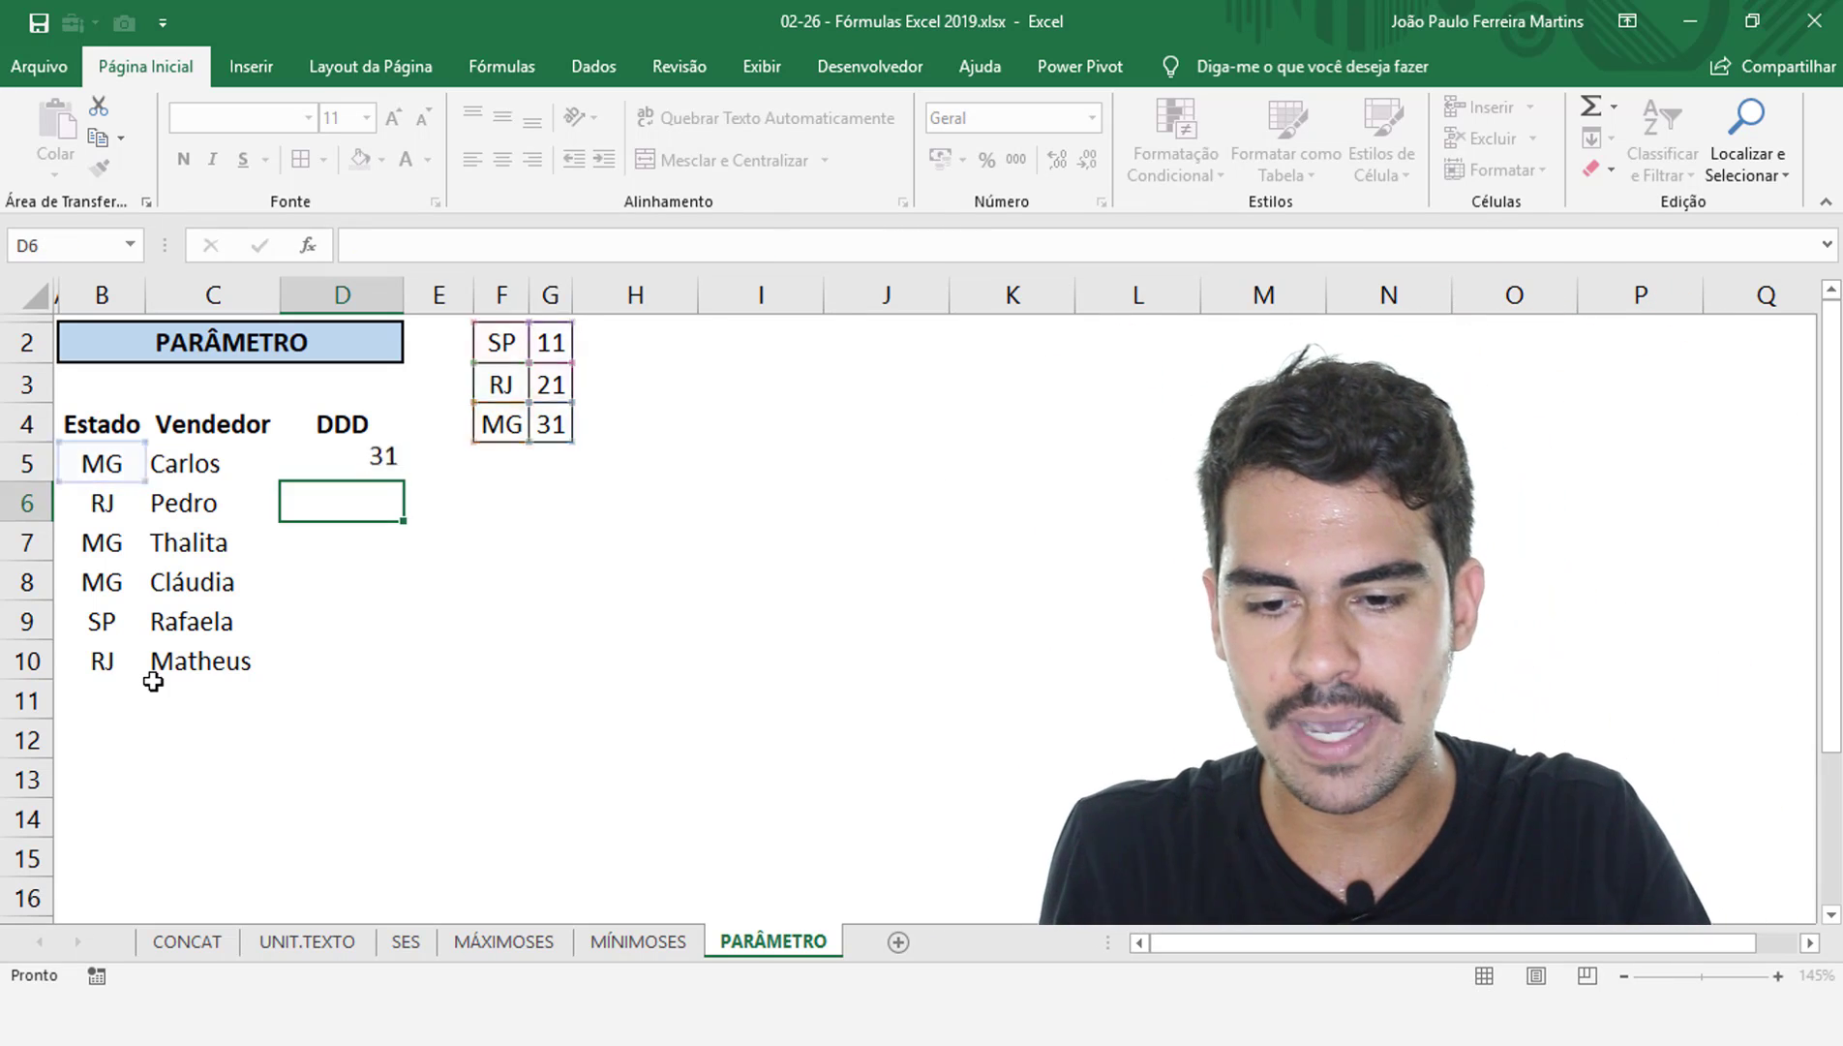
{"action": "left_click", "coordinate": [384, 469]}
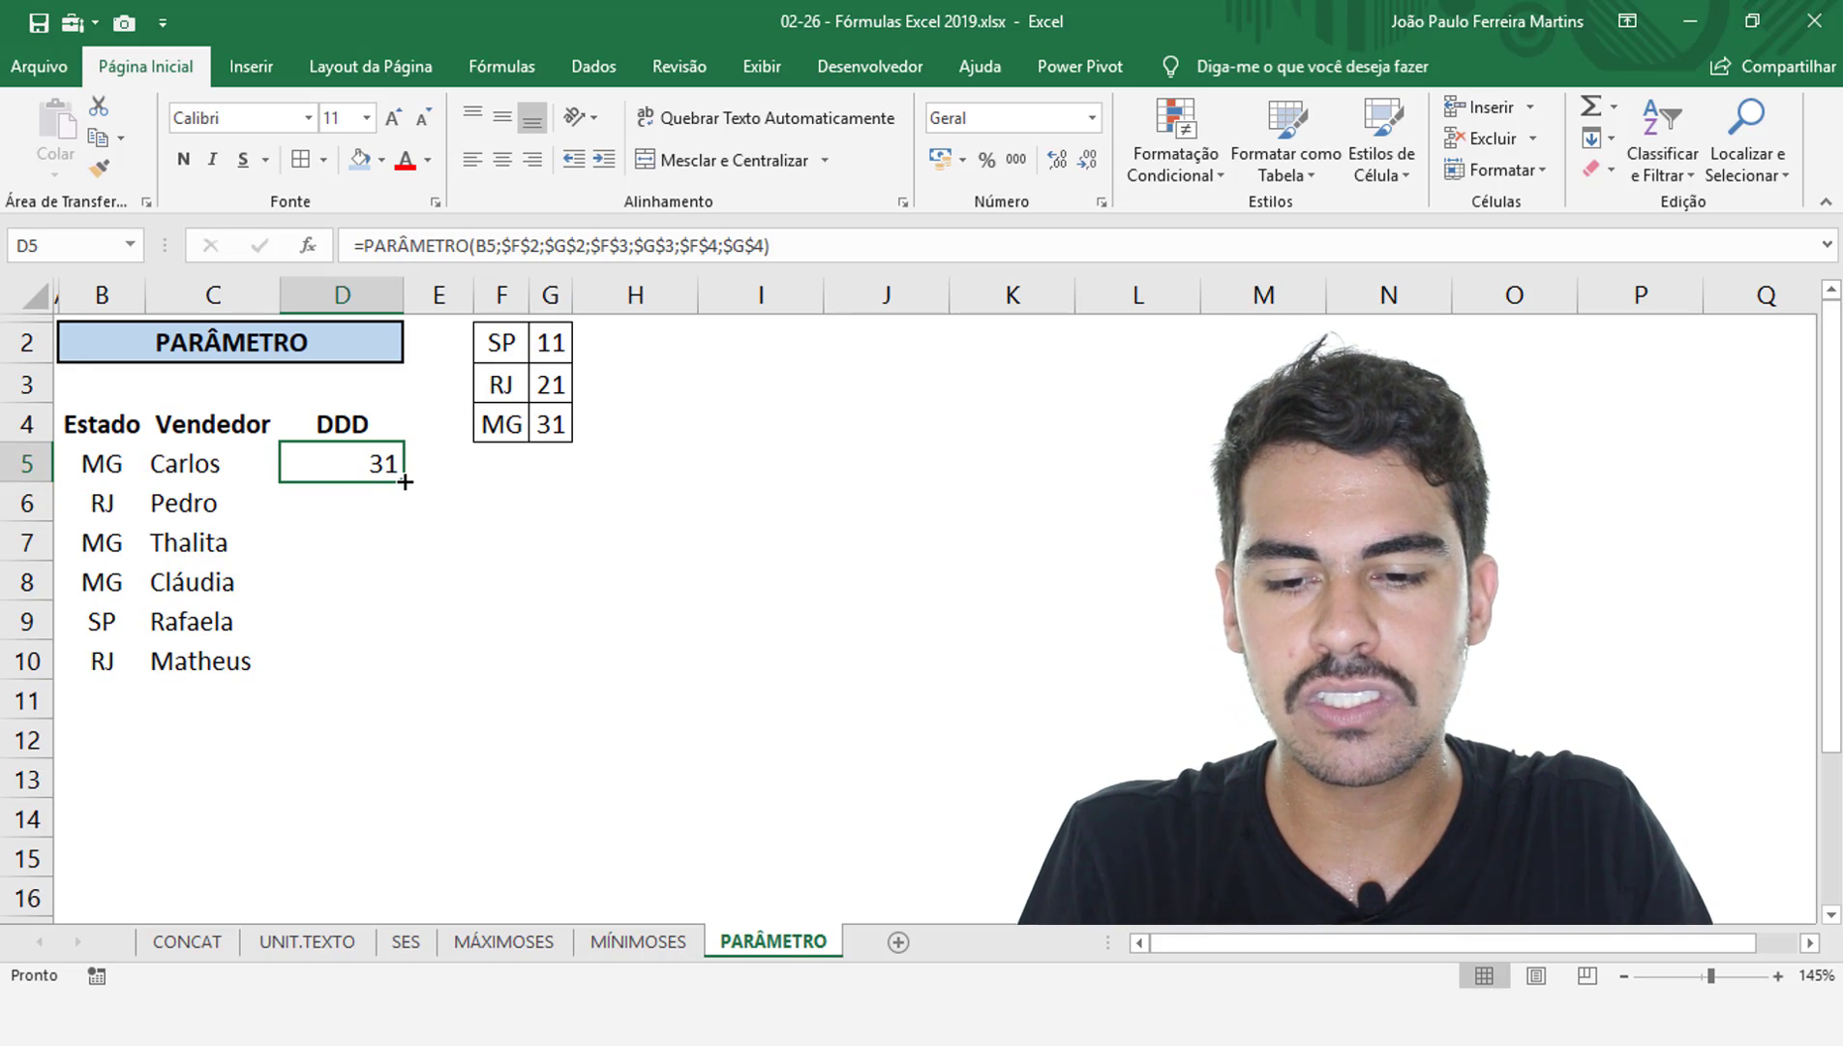
Fill the D5 formula down to D10 (31, 21, 31, 31, 11, 21) and inspect D8's copy
{"action": "left_click_drag", "start_coordinate": [404, 481], "coordinate": [380, 666]}
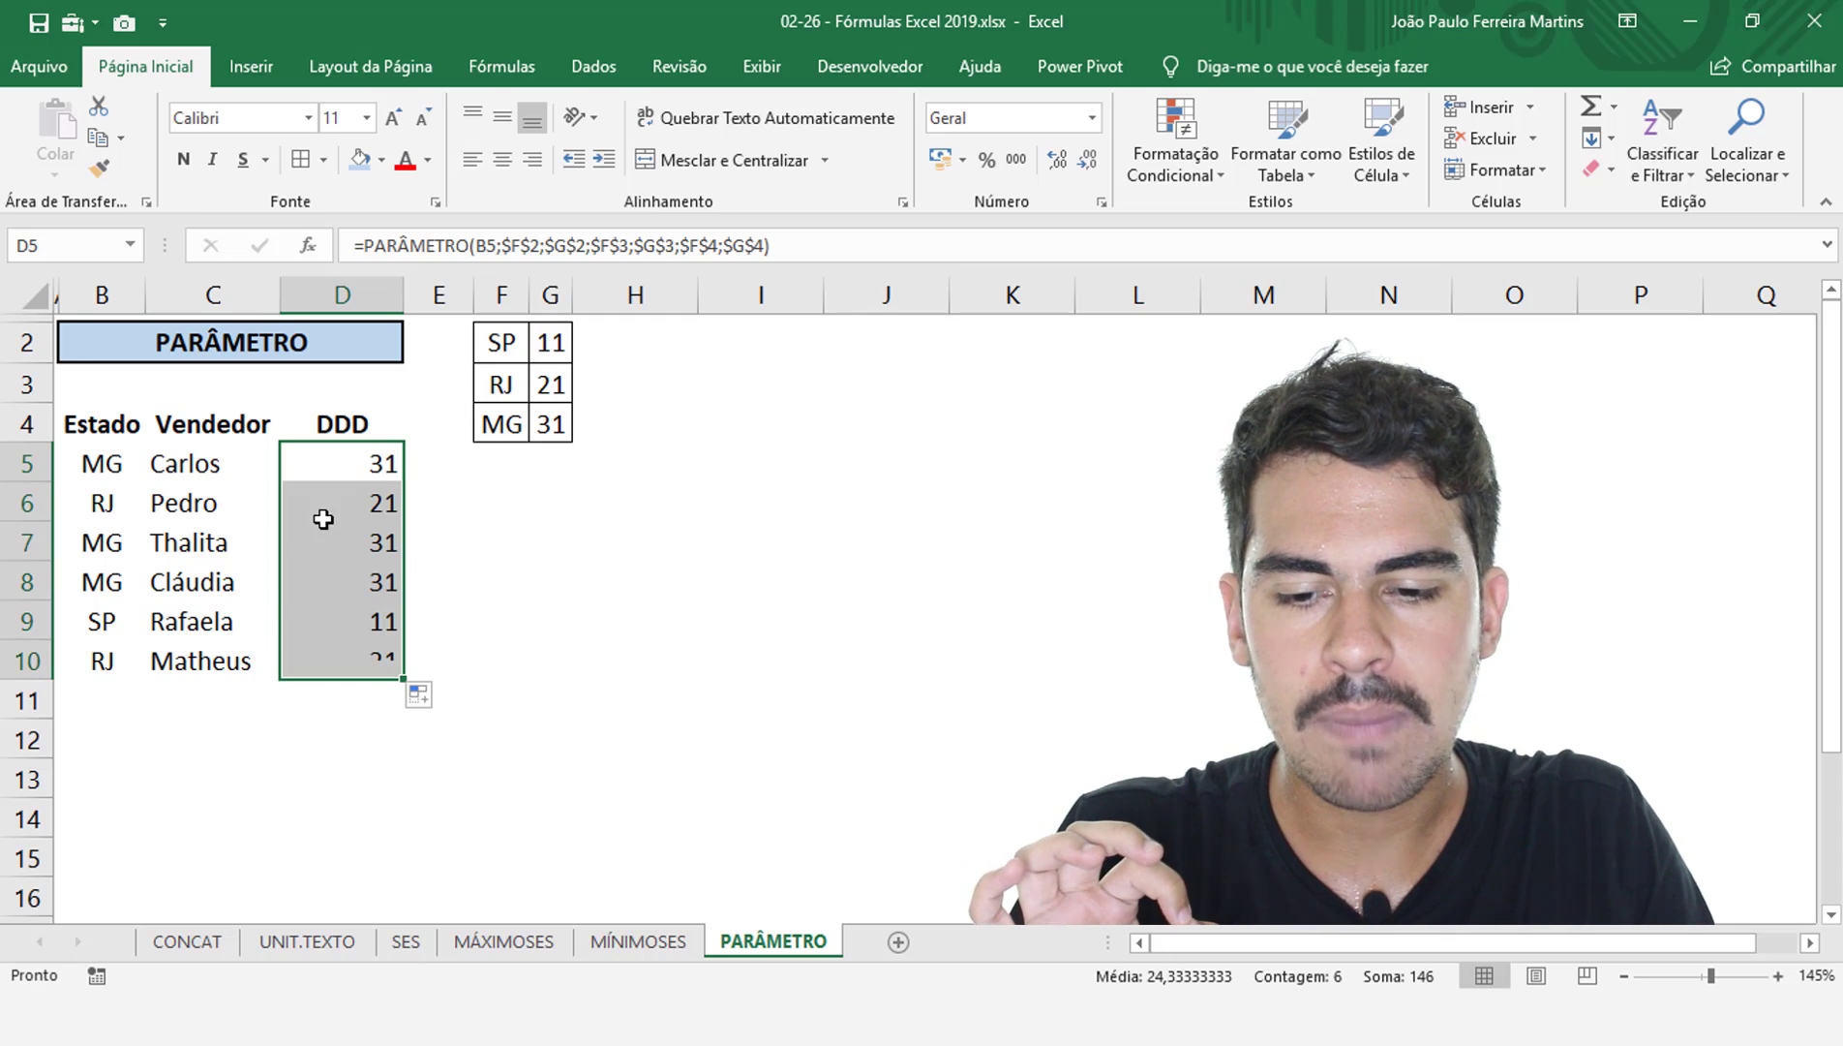
{"action": "left_click", "coordinate": [380, 464]}
{"action": "left_click", "coordinate": [364, 608]}
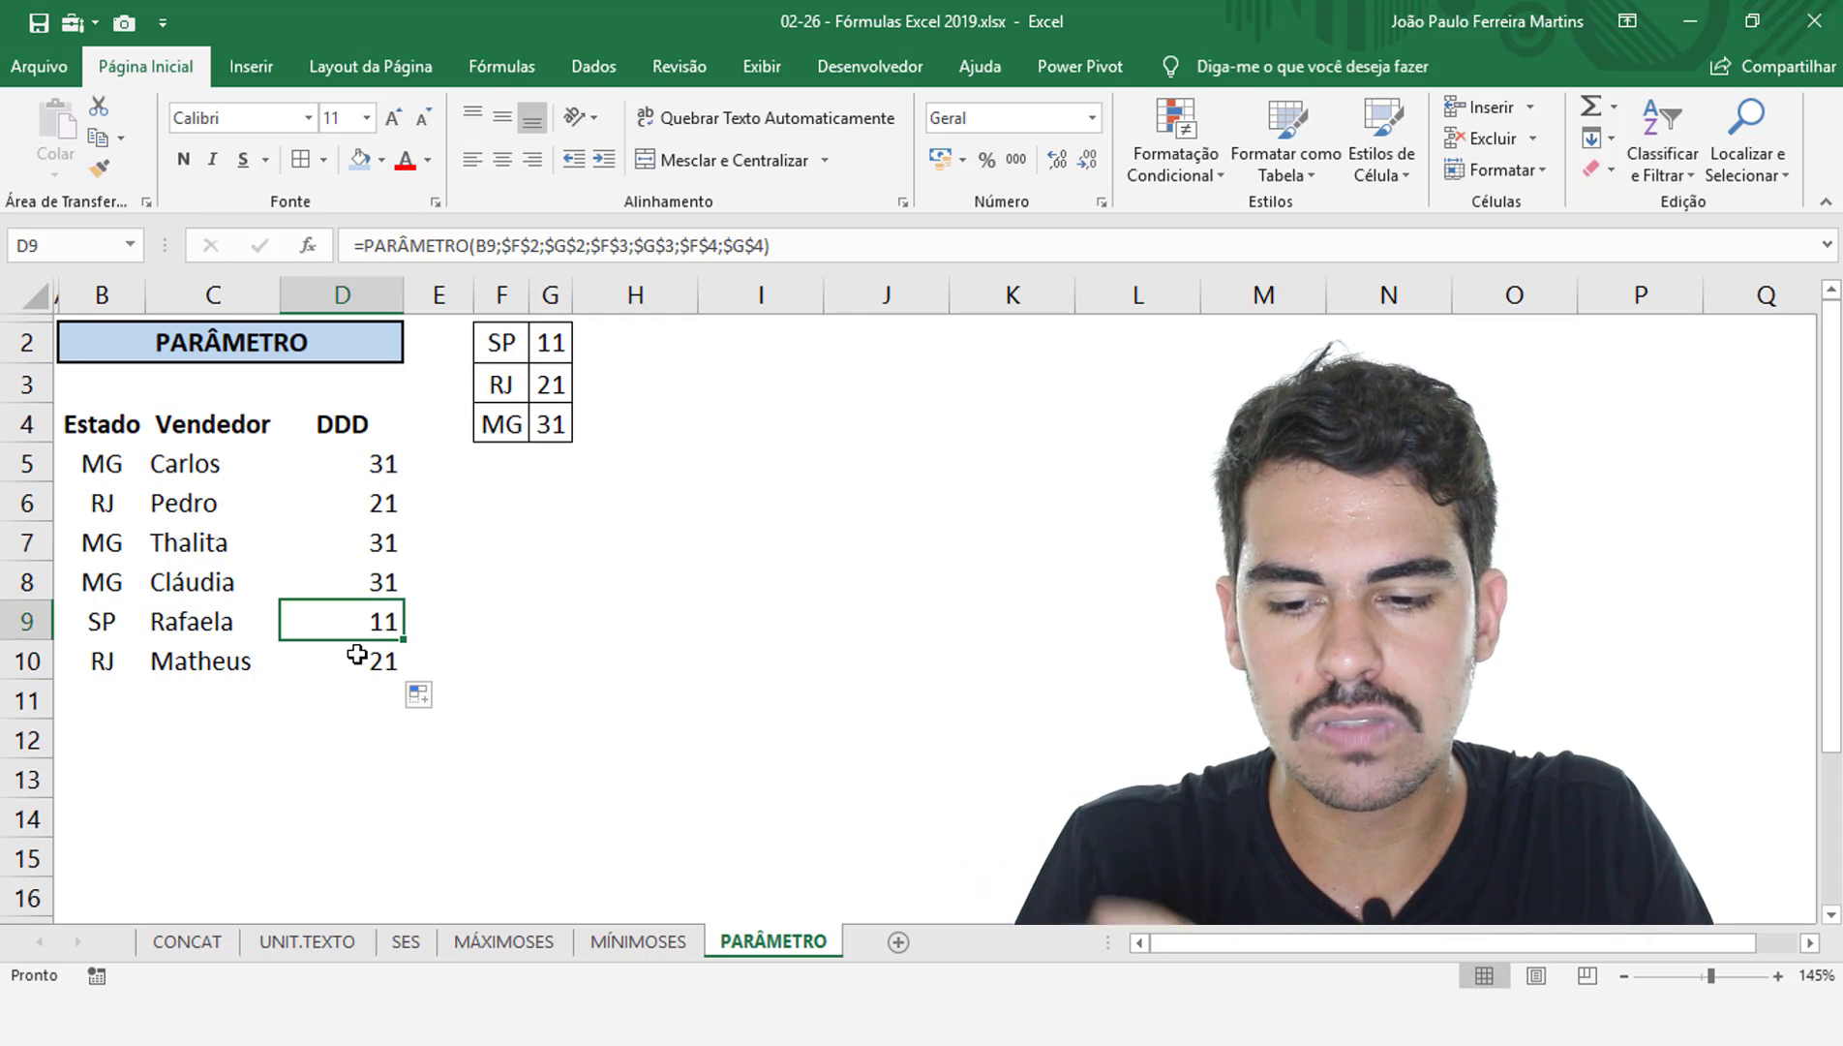
{"action": "left_click", "coordinate": [363, 588]}
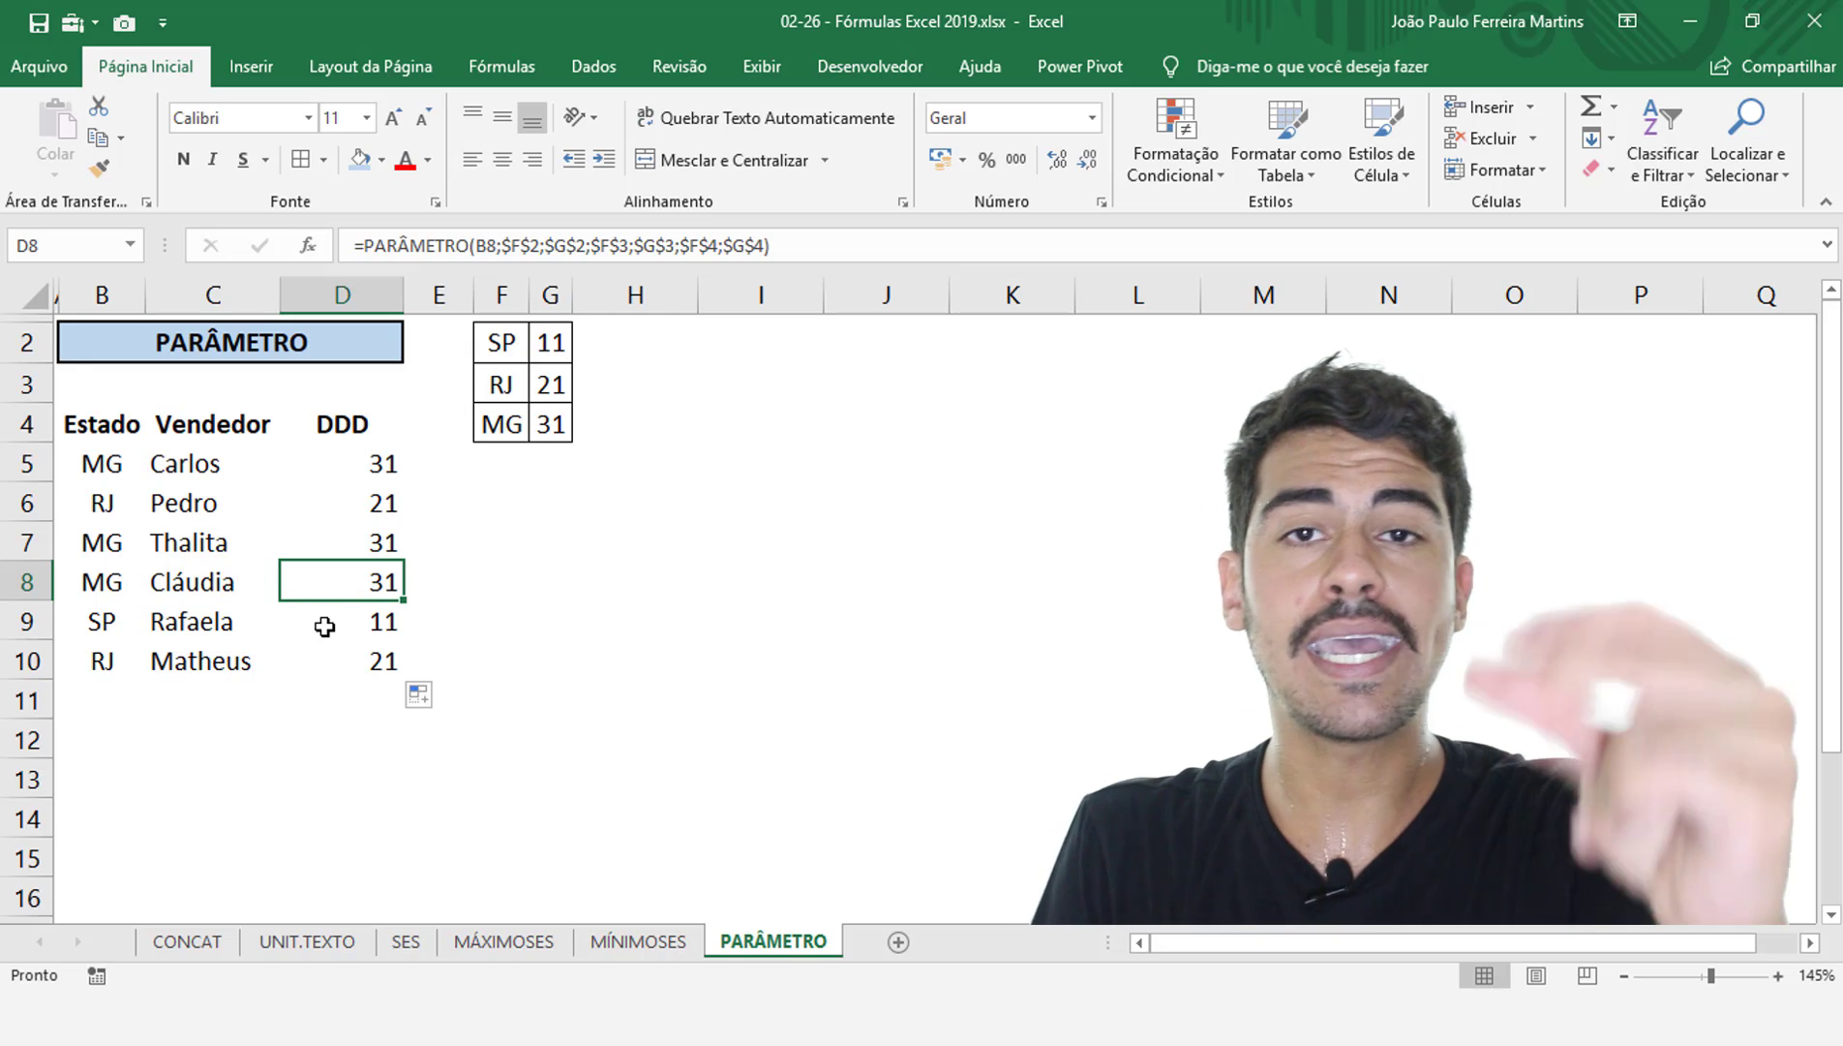
{"action": "key", "text": "F2"}
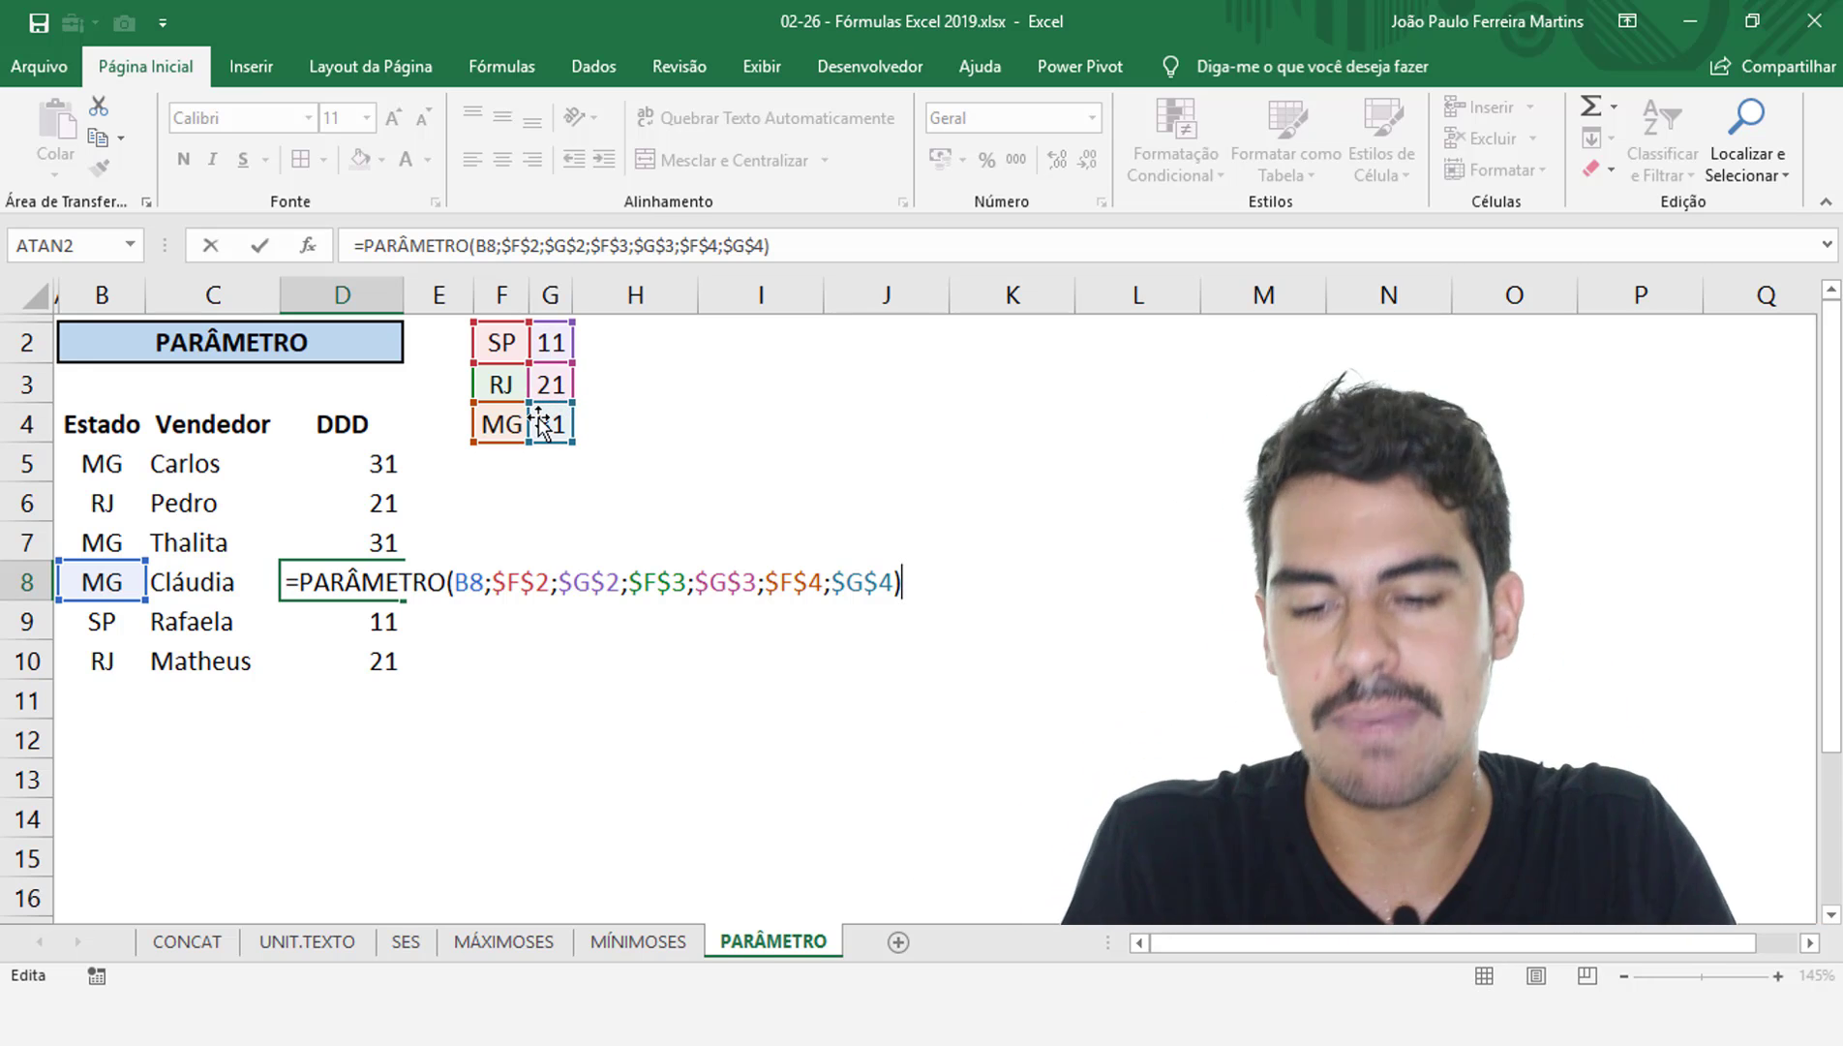
{"action": "key", "text": "ctrl+Return"}
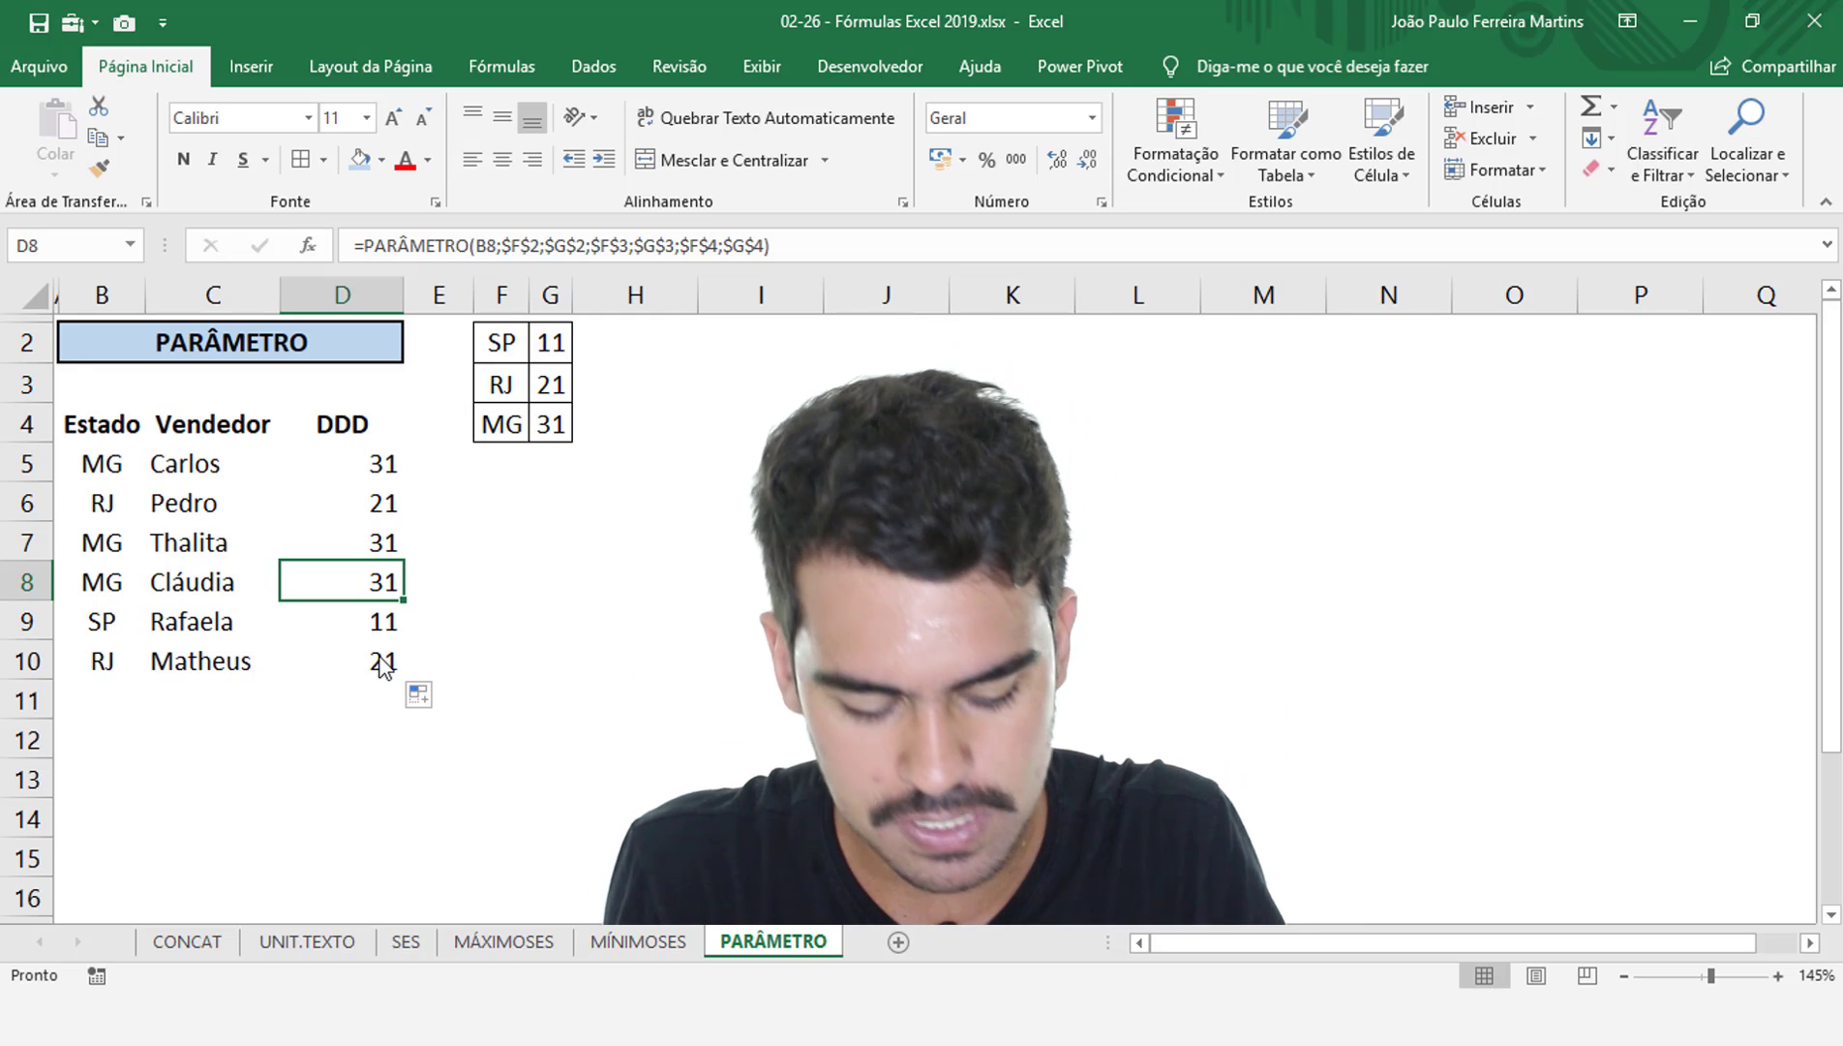
{"action": "key", "text": "ctrl+Page_Up"}
{"action": "key", "text": "ctrl+Page_Up"}
{"action": "key", "text": "ctrl+Page_Up"}
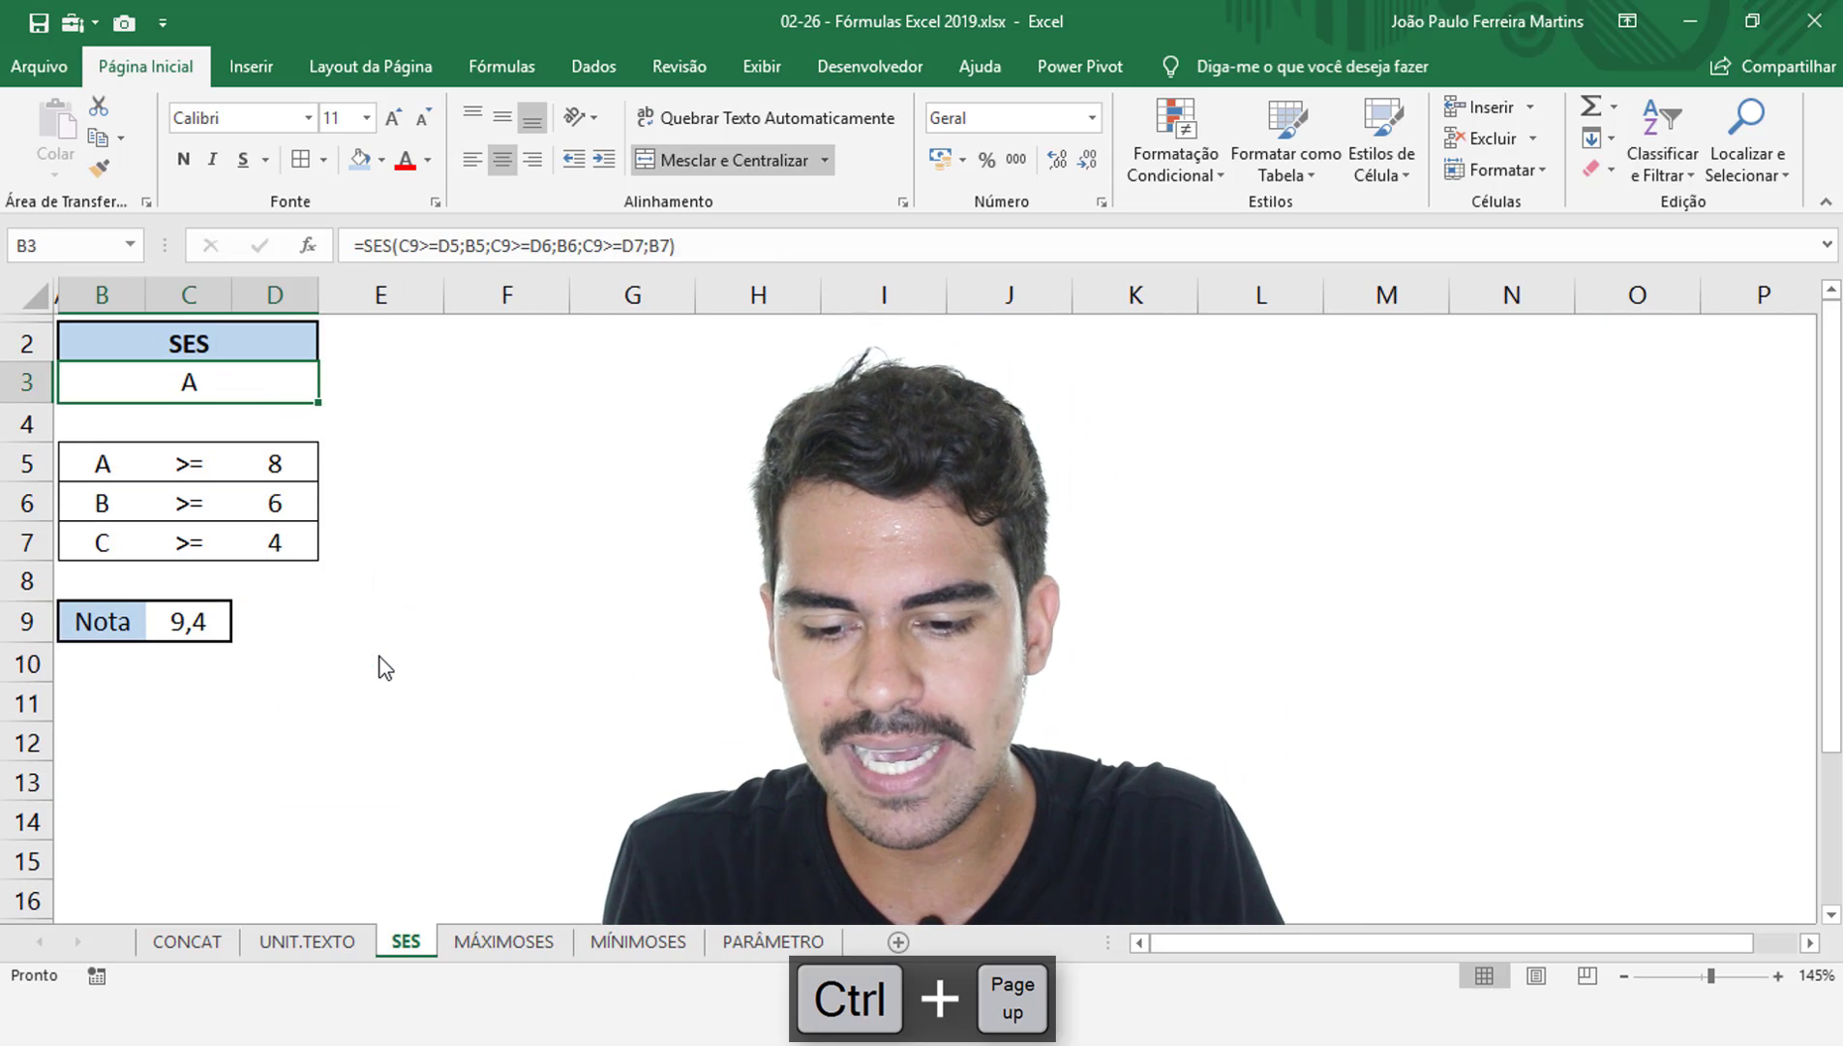
{"action": "key", "text": "ctrl+Page_Up"}
{"action": "key", "text": "ctrl+Page_Up"}
{"action": "key", "text": "ctrl+Page_Down"}
{"action": "key", "text": "ctrl+Page_Down"}
{"action": "key", "text": "ctrl+Page_Down"}
{"action": "key", "text": "ctrl+Page_Down"}
{"action": "key", "text": "ctrl+Page_Down"}
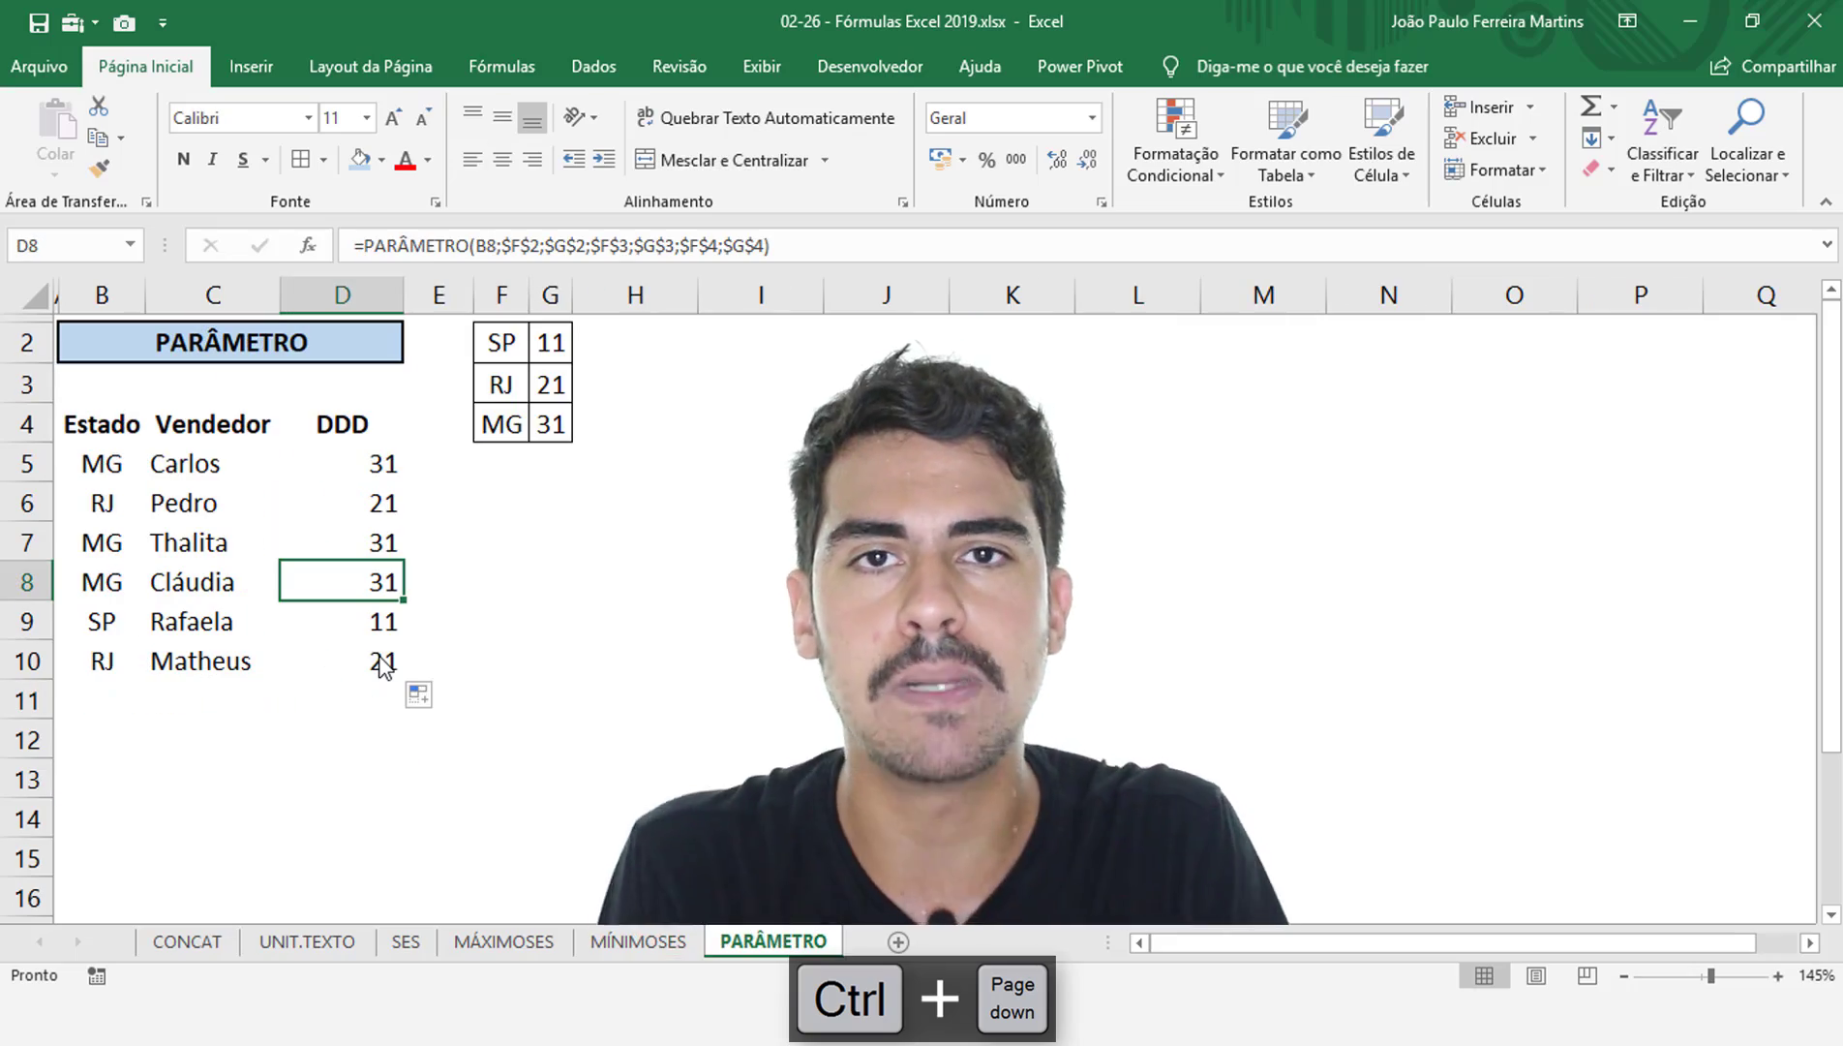